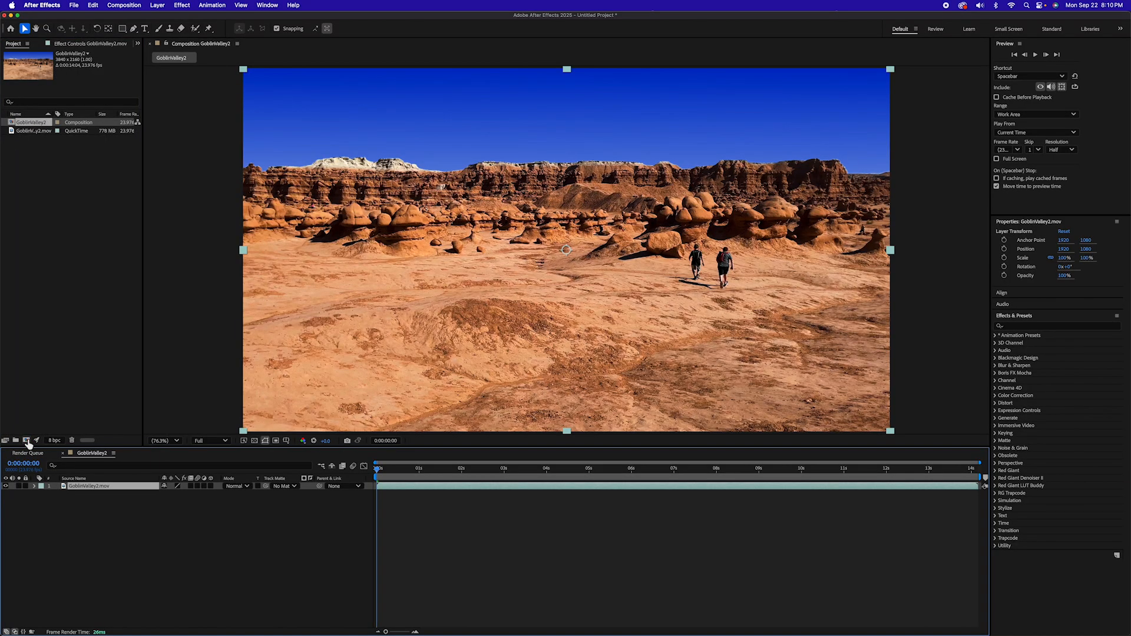
# Step: Preview the desert clip and trim its end at 0:00:11:00
pyautogui.moveTo(402, 476); pyautogui.dragTo(773, 481)
pyautogui.press('space')
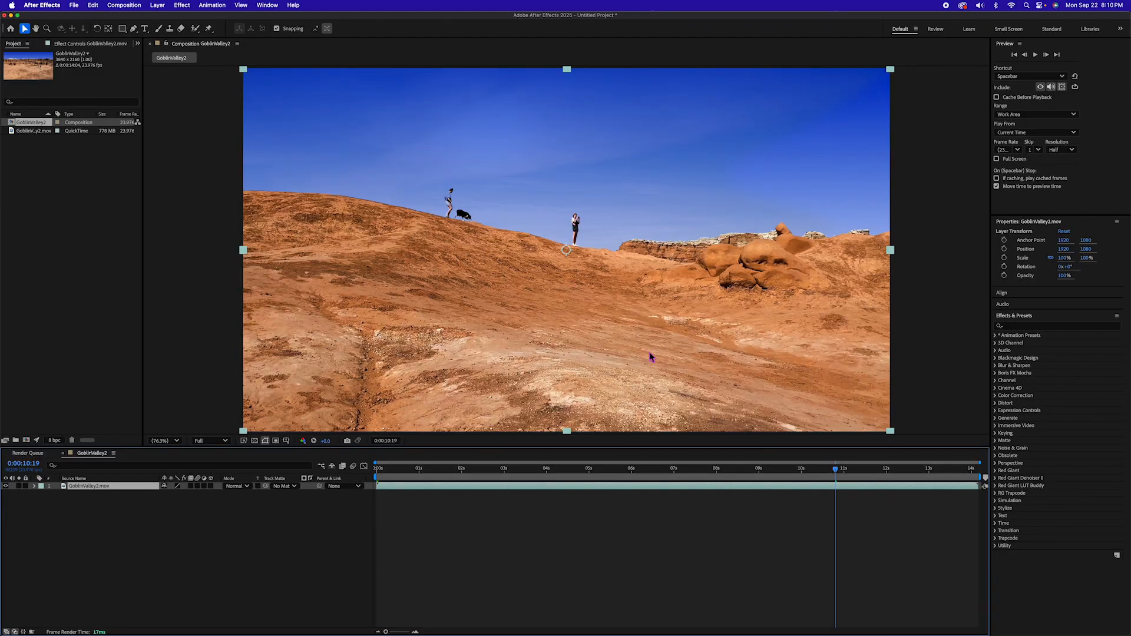
pyautogui.moveTo(837, 474); pyautogui.dragTo(846, 475)
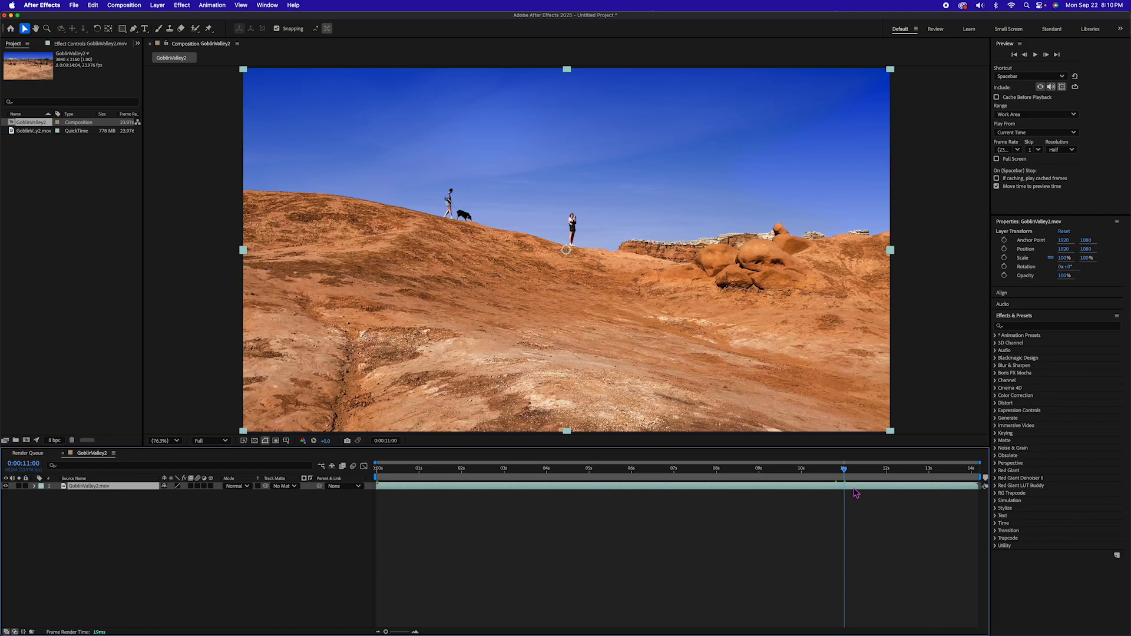
pyautogui.hotkey('alt', ']')
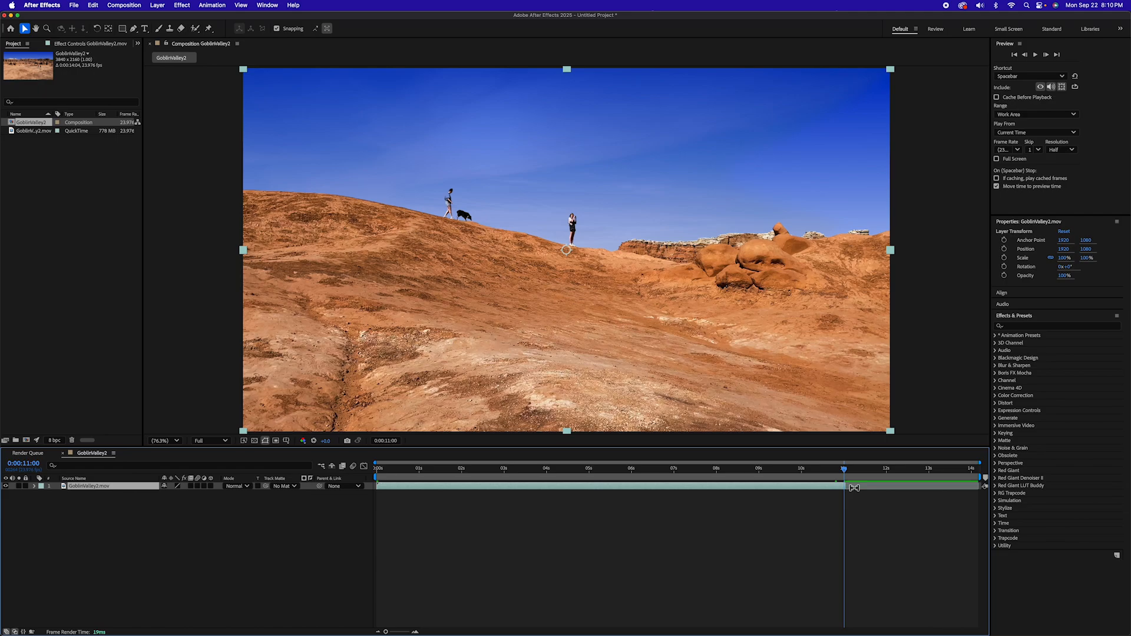
# Step: Trim the clip's start at 0:00:01:22 and shift the clip to begin at 0:00:00:00
pyautogui.moveTo(831, 468); pyautogui.dragTo(460, 449)
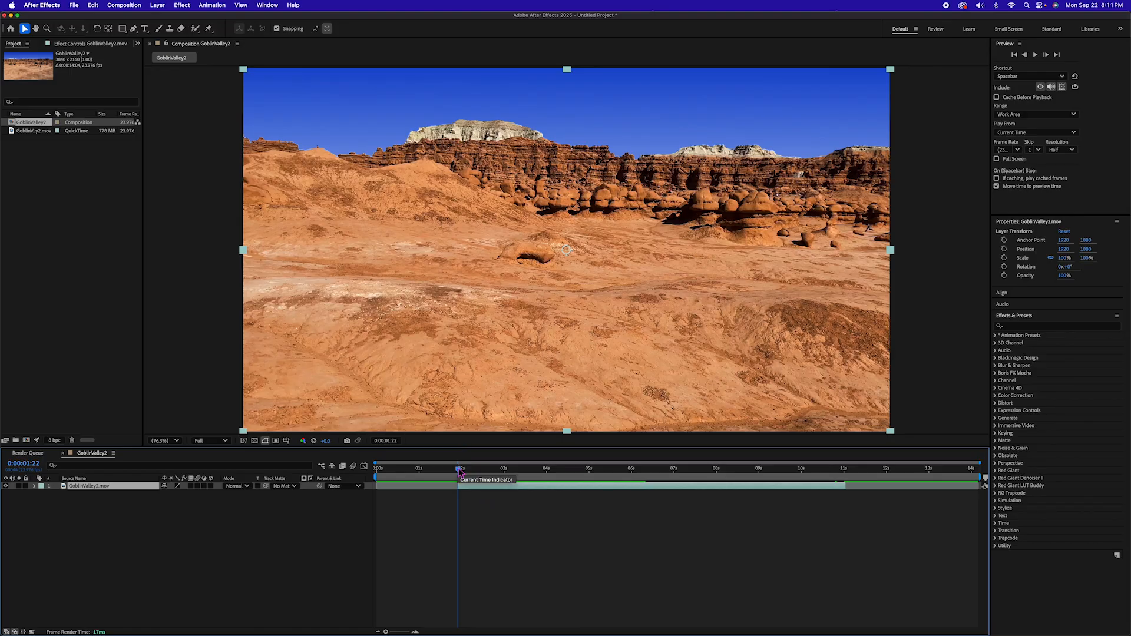
pyautogui.moveTo(460, 472); pyautogui.dragTo(361, 473)
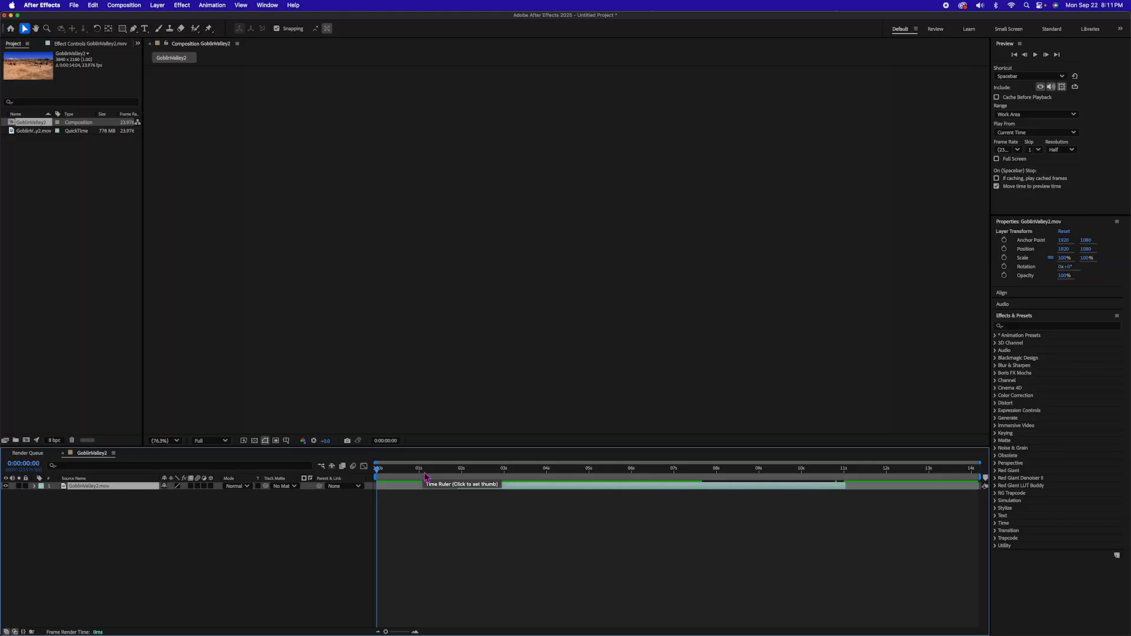
pyautogui.press('[')
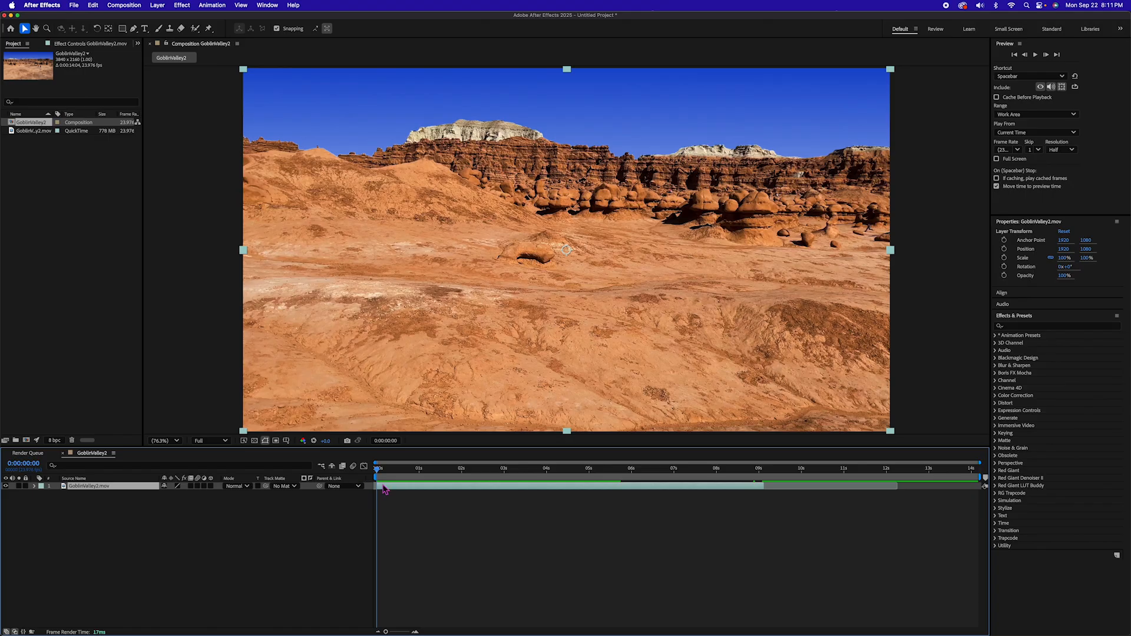
# Step: End the work area at the trimmed clip's out point, 0:00:09:02
pyautogui.press('o')
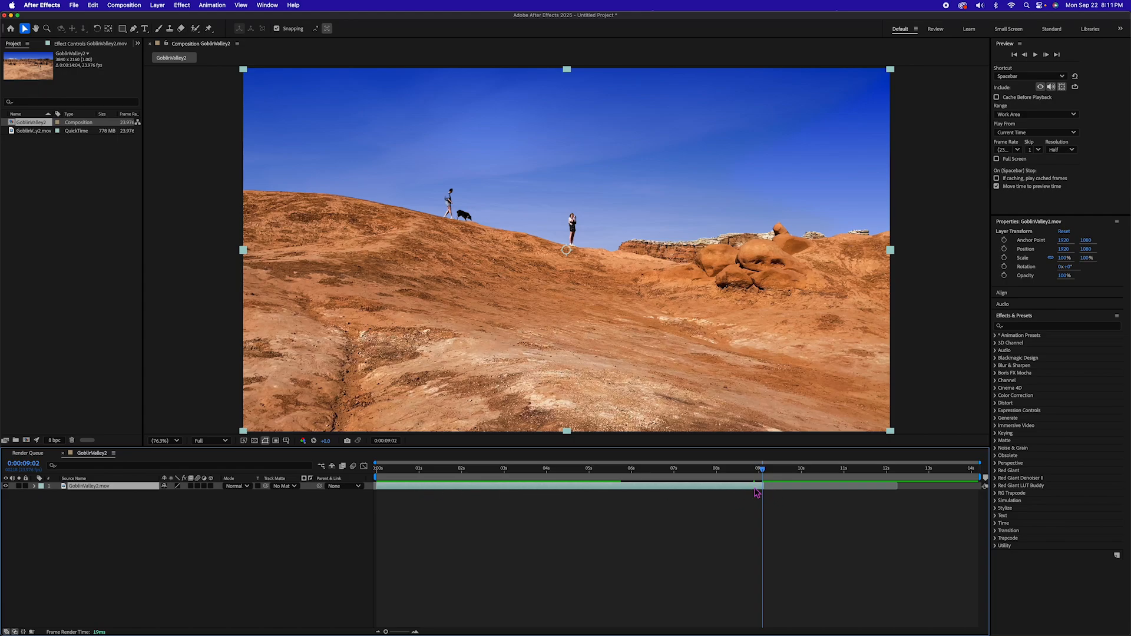
pyautogui.press('n')
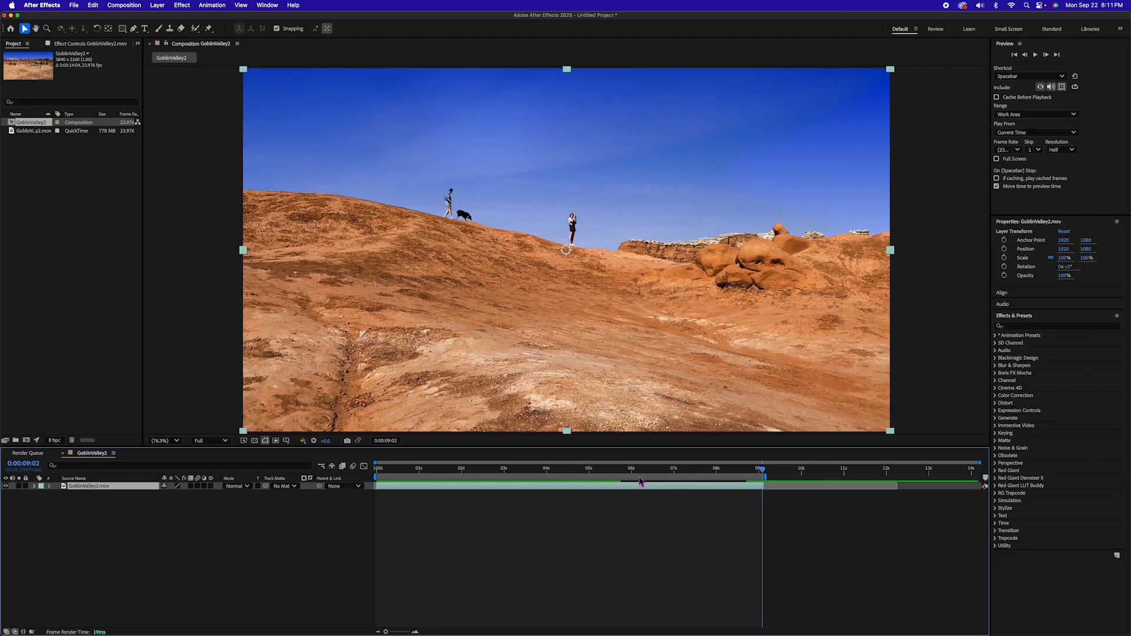
# Step: Run Track Camera on the GoblinValley2.mov layer with the current time at 0:00:05:17
pyautogui.moveTo(712, 470); pyautogui.dragTo(621, 471)
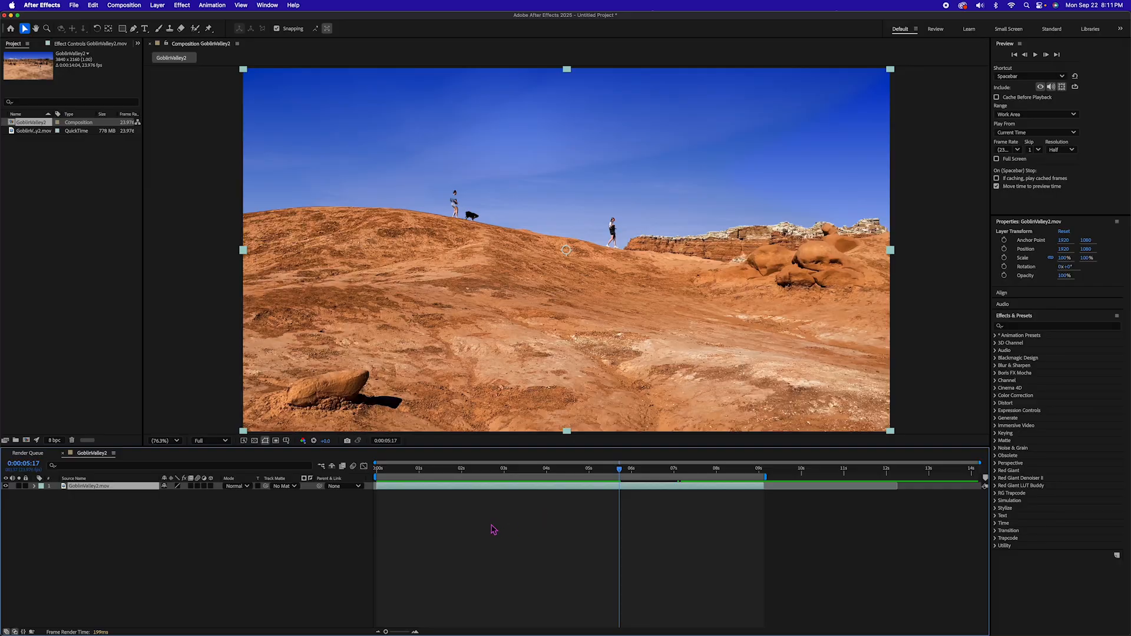
pyautogui.rightClick(535, 487)
pyautogui.moveTo(561, 474)
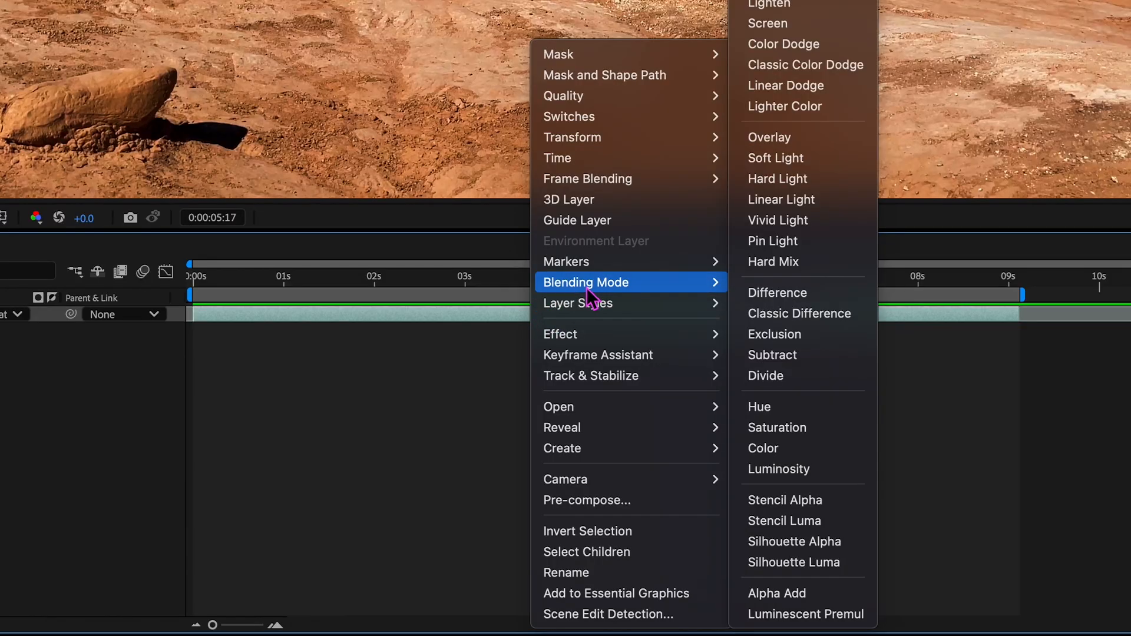
pyautogui.moveTo(597, 306)
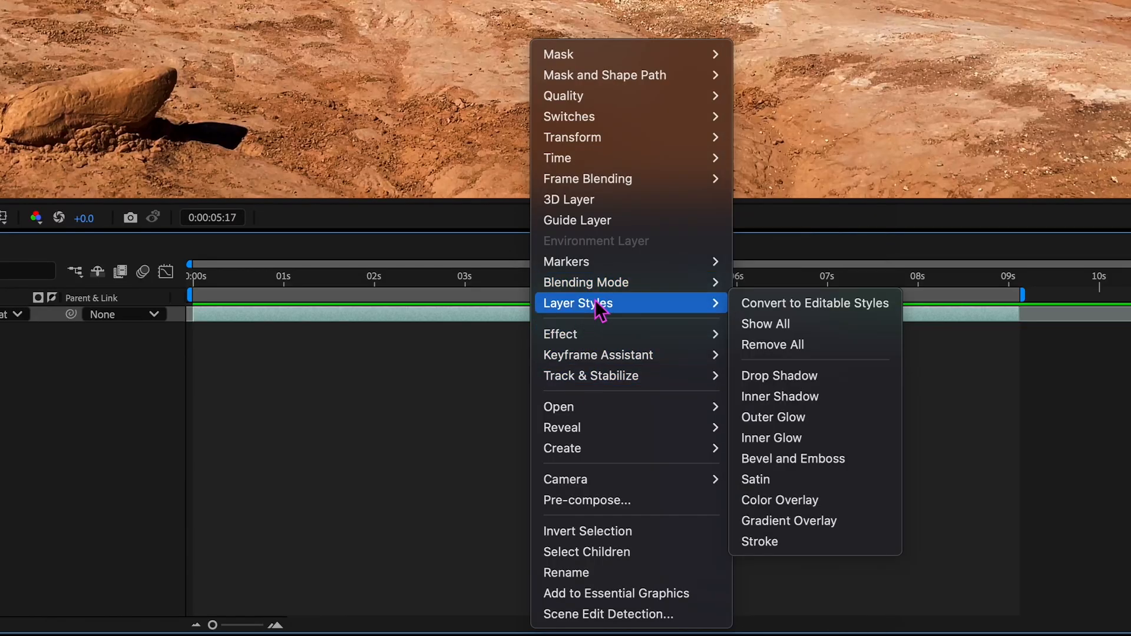
pyautogui.moveTo(624, 379)
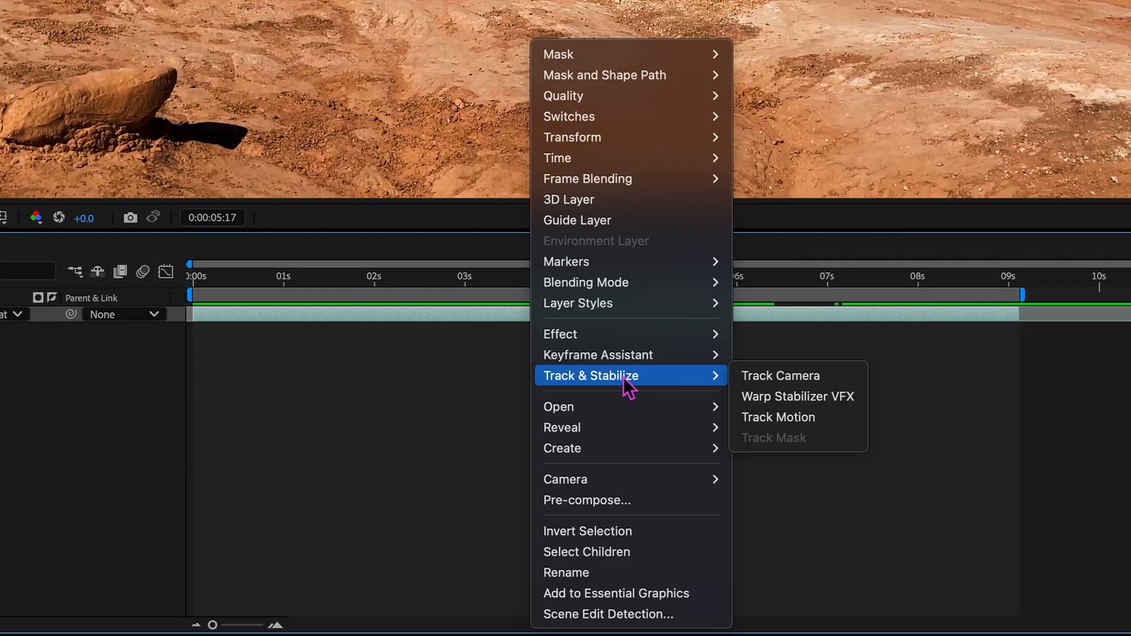
pyautogui.click(774, 376)
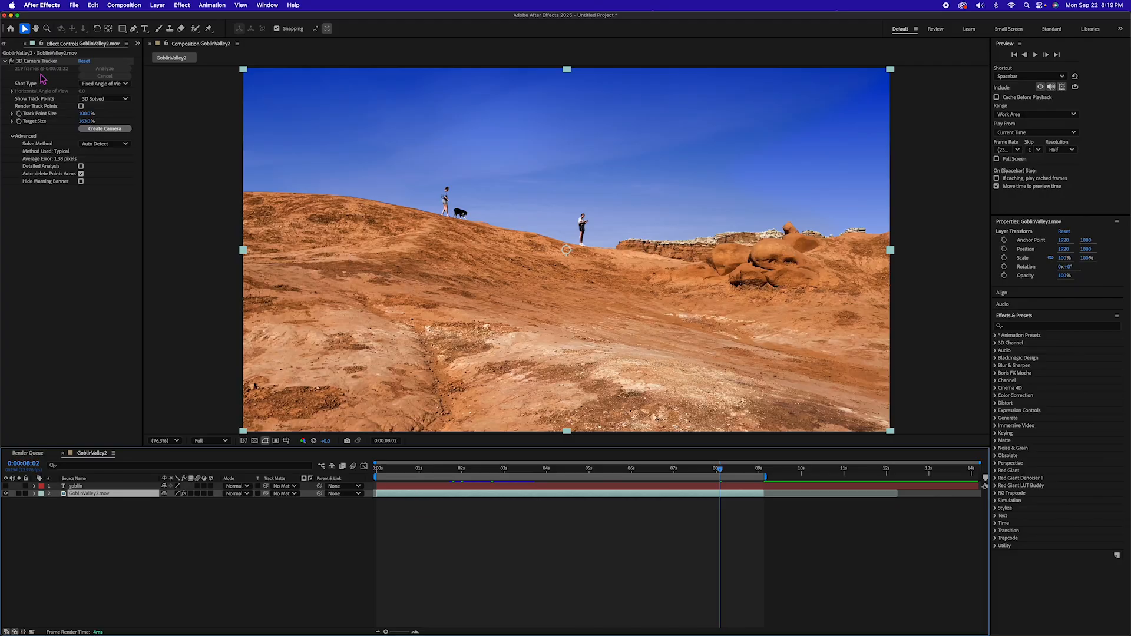
# Step: Set the 3D Camera Tracker's shot type to Variable Zoom and its solve method to Typical
pyautogui.click(41, 61)
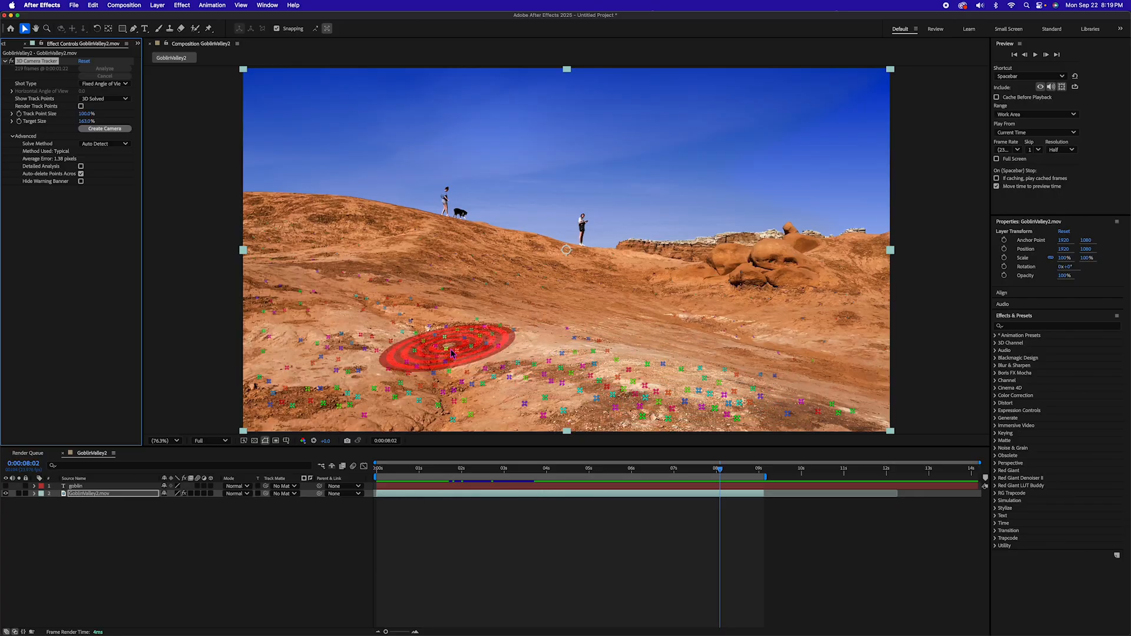
pyautogui.click(117, 86)
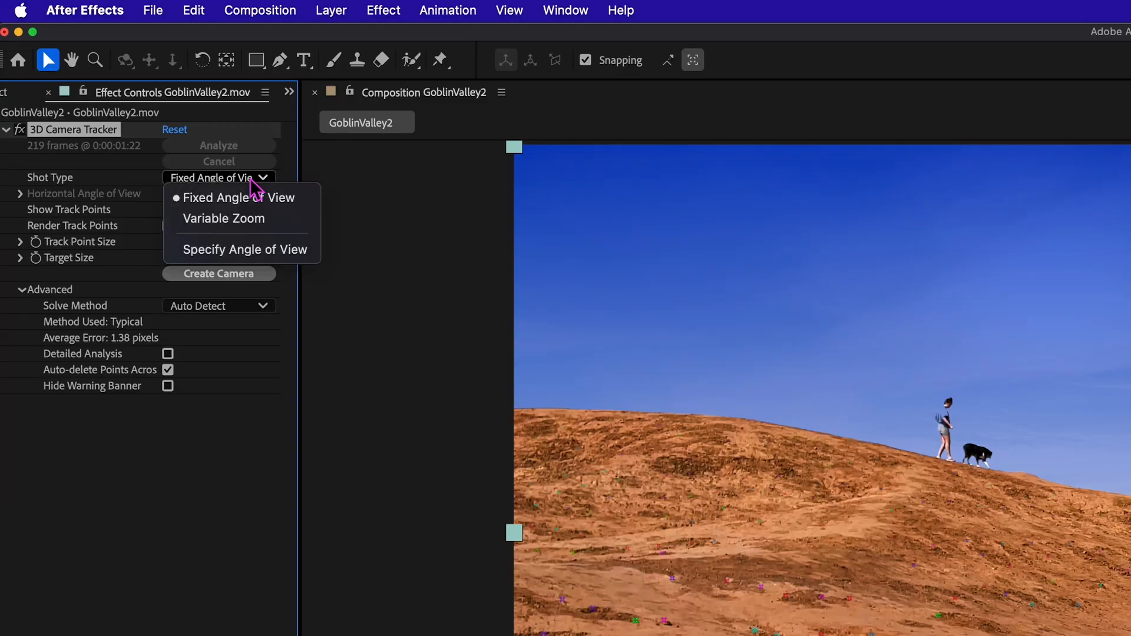
pyautogui.click(212, 220)
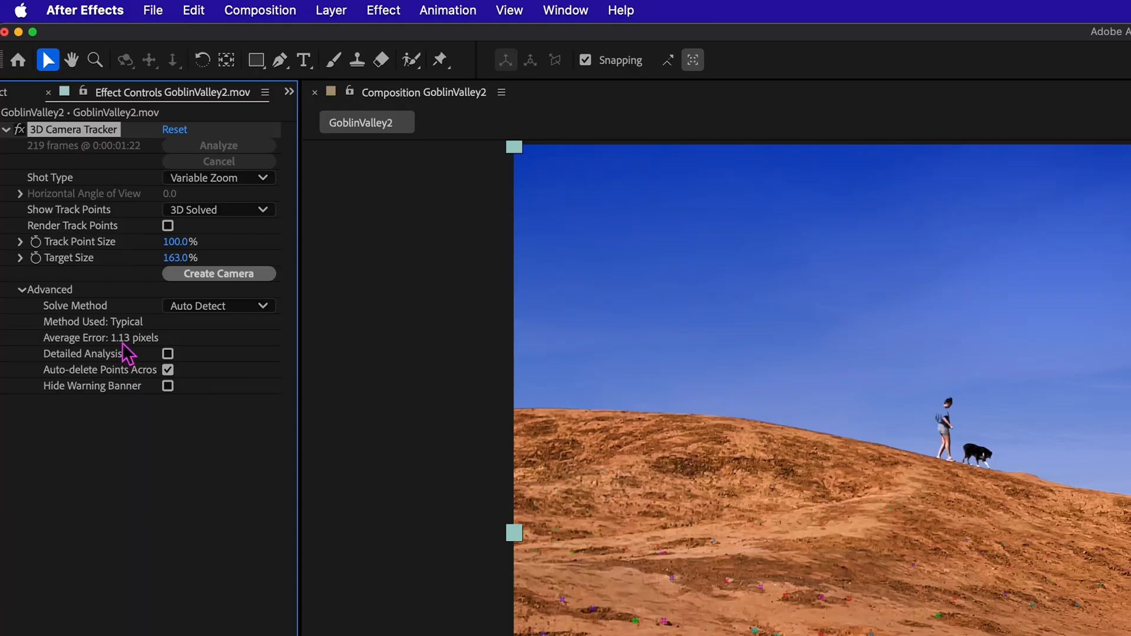
pyautogui.click(244, 307)
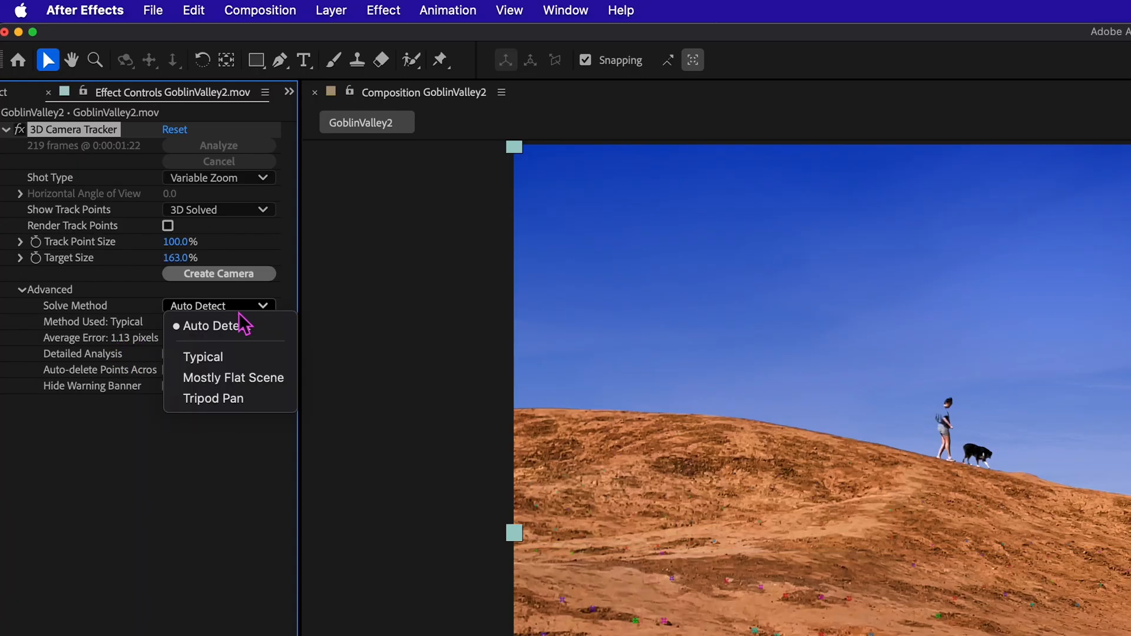
pyautogui.click(228, 359)
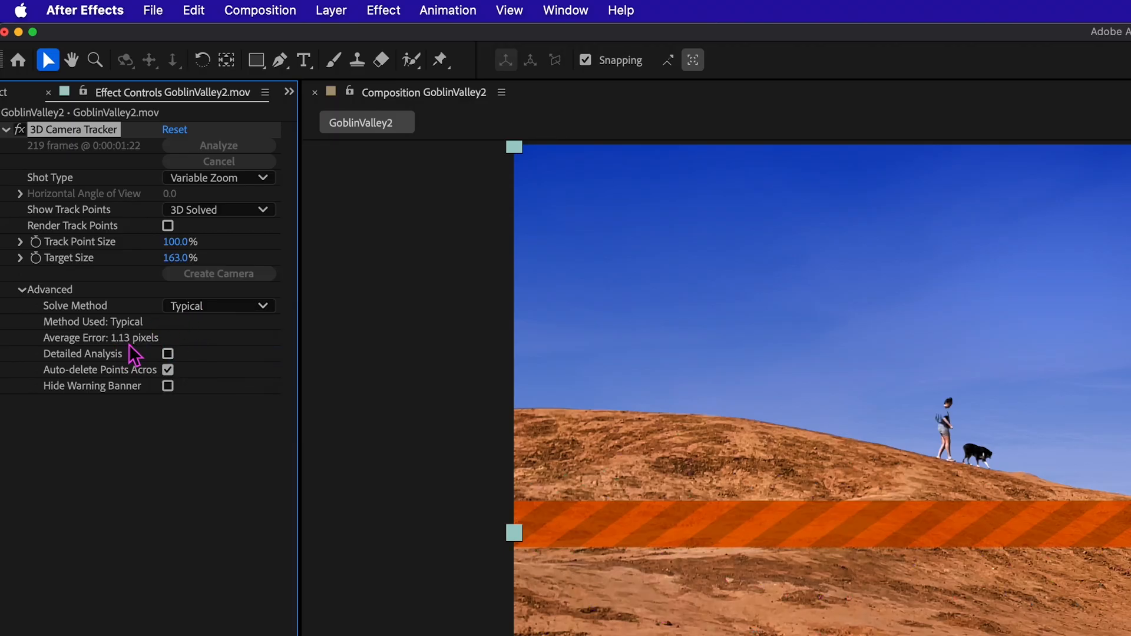
# Step: Compare the Mostly Flat Scene and Tripod Pan solve methods, and restore Typical
pyautogui.click(231, 313)
pyautogui.click(232, 378)
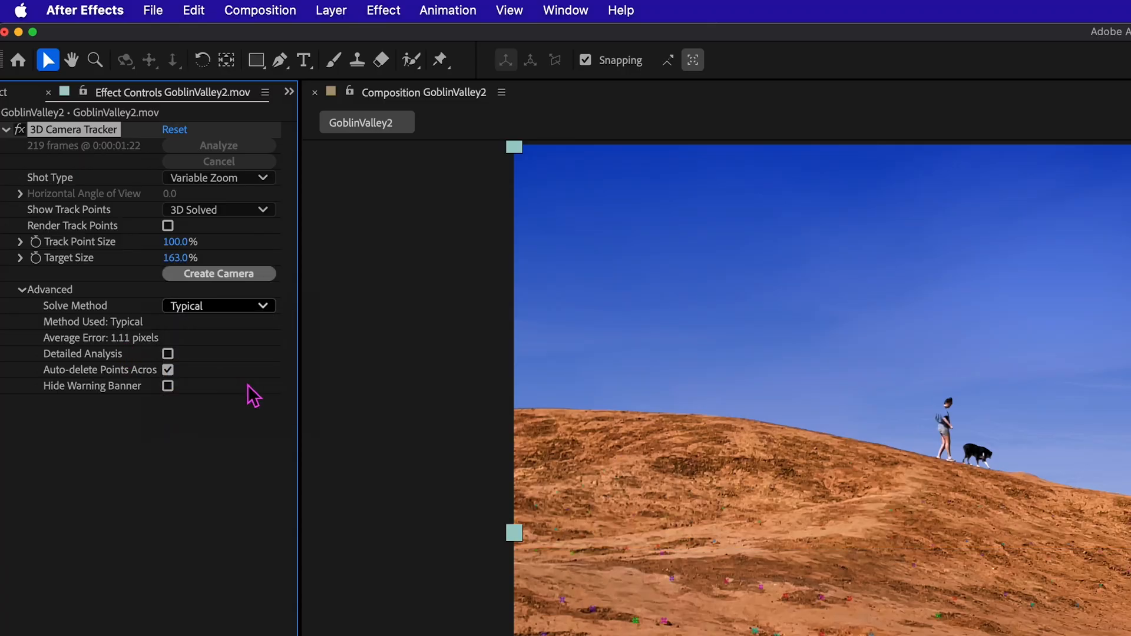
pyautogui.click(238, 306)
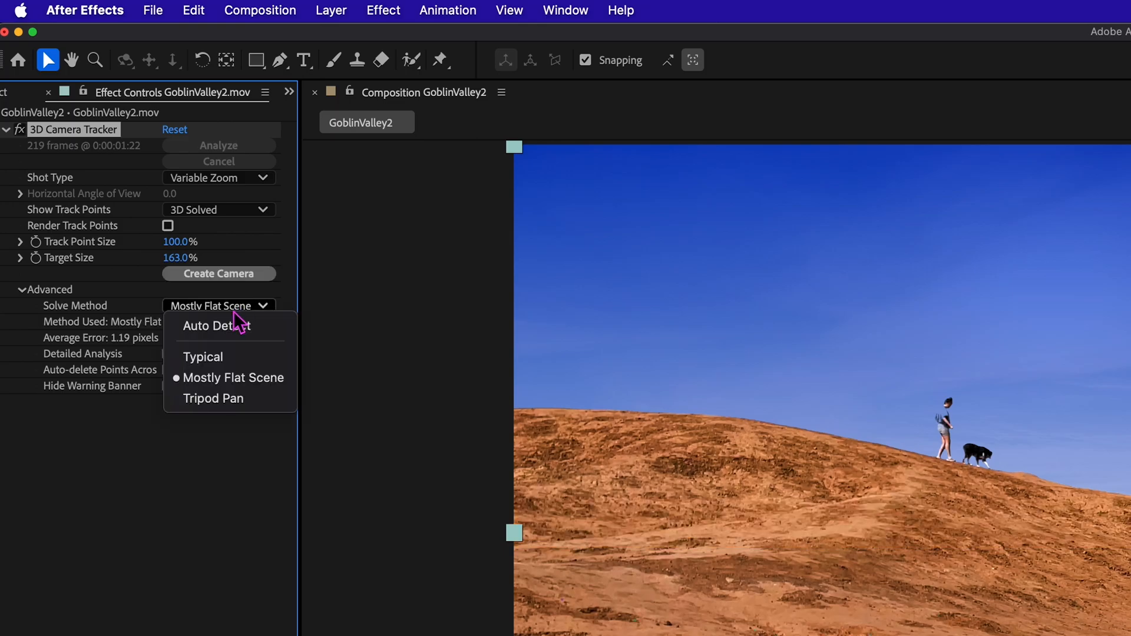
pyautogui.click(222, 399)
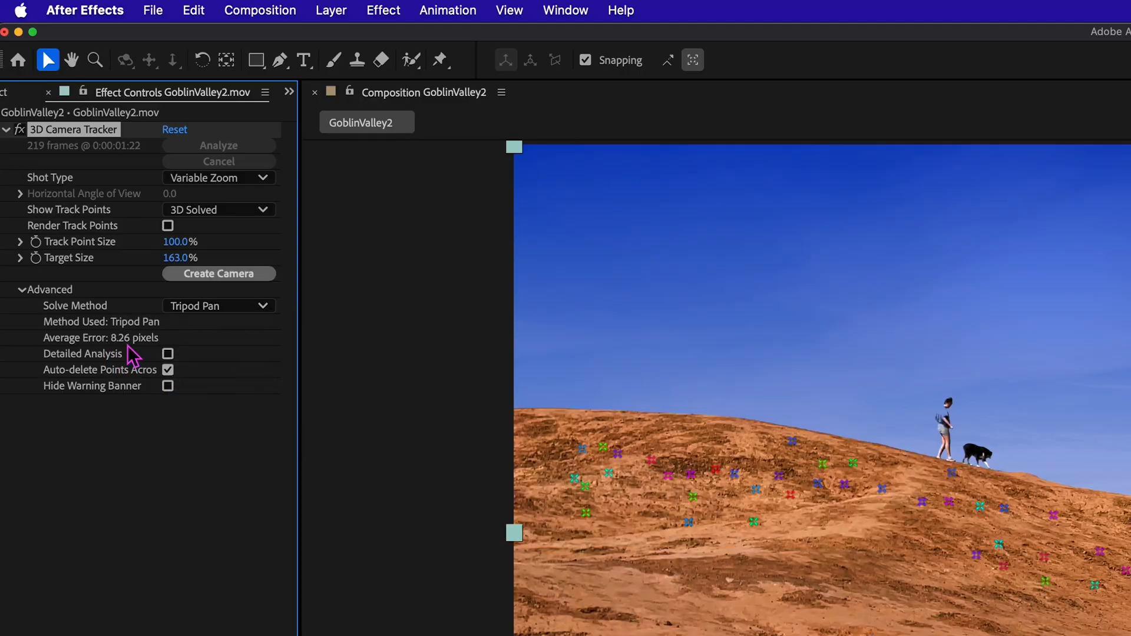
pyautogui.click(231, 310)
pyautogui.click(227, 355)
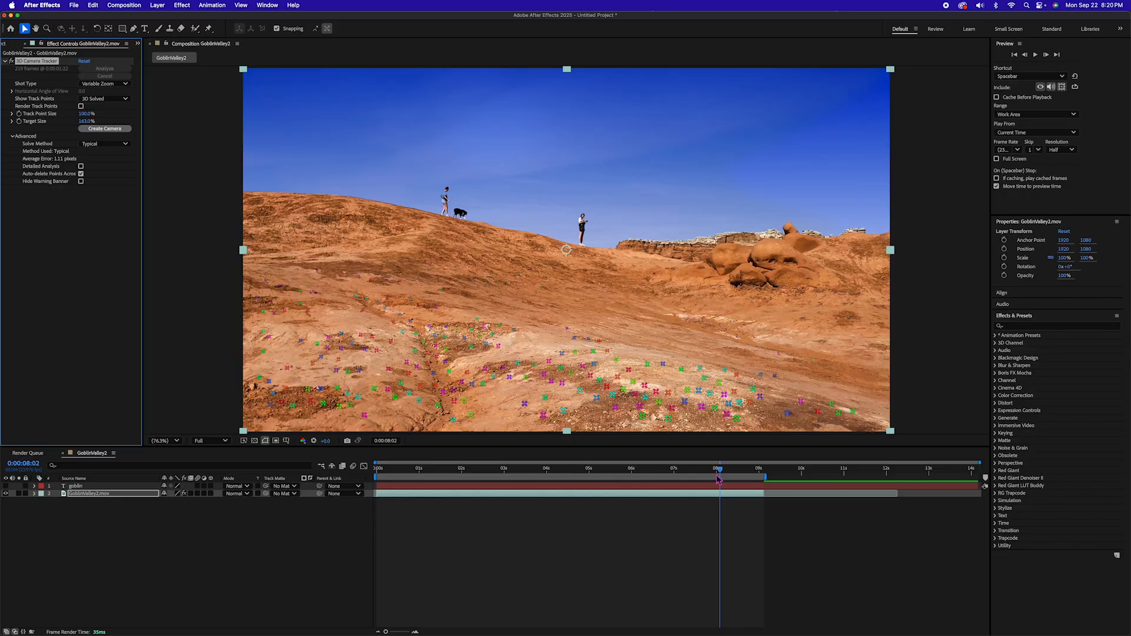
# Step: At 0:00:05:17, enlarge the tracker's track point size to 349% and its target size to 181%
pyautogui.moveTo(718, 481); pyautogui.dragTo(622, 469)
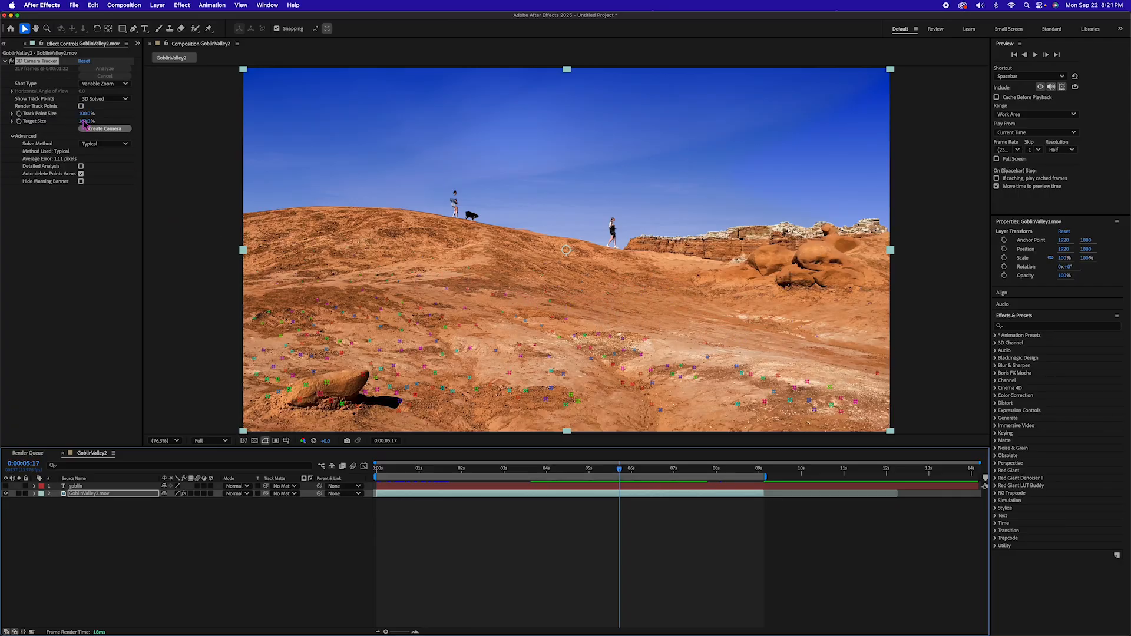
pyautogui.moveTo(86, 114); pyautogui.dragTo(203, 120)
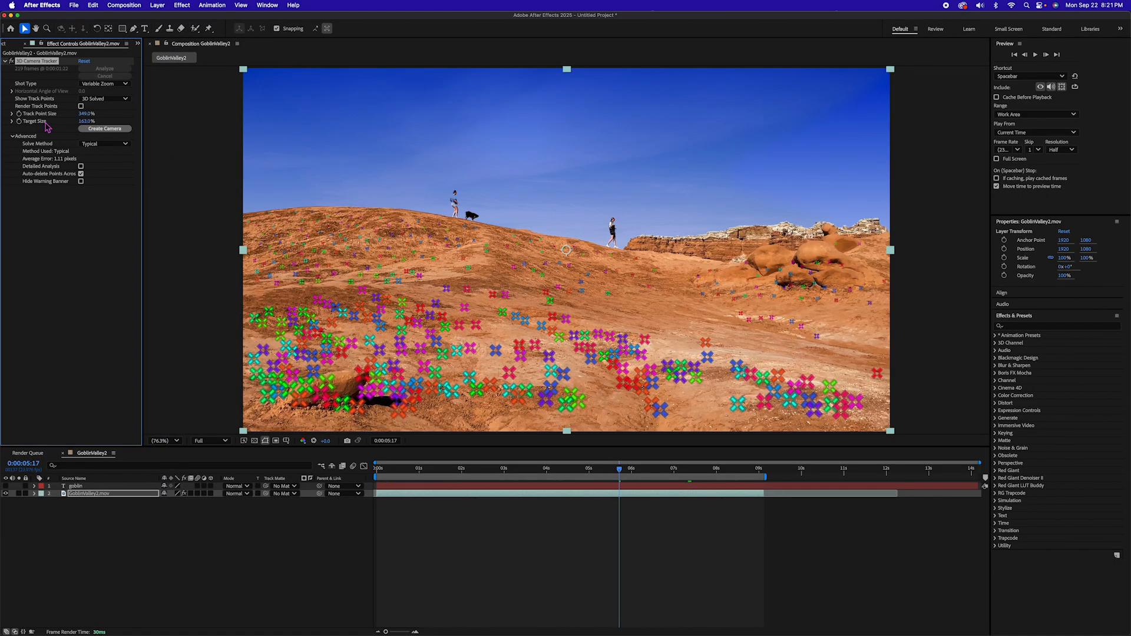
pyautogui.moveTo(91, 120); pyautogui.dragTo(94, 120)
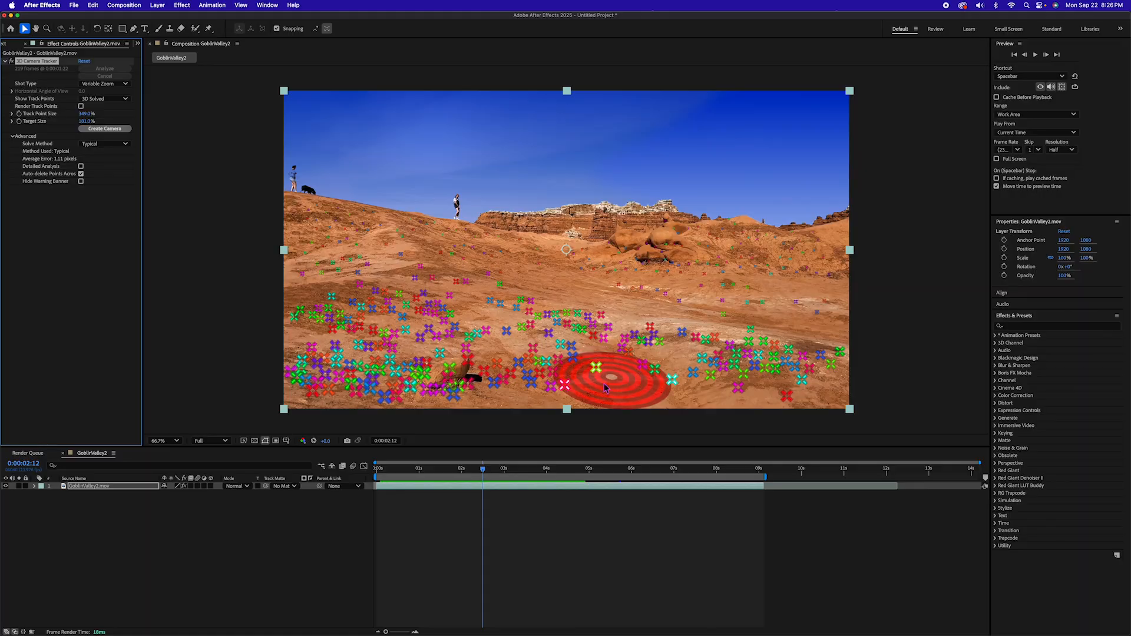
# Step: Lasso the track points on the flat ground beside the foreground rock at 0:00:02:12 and create a solid and camera from them
pyautogui.moveTo(603, 383)
pyautogui.mouseDown()
pyautogui.moveTo(647, 323)
pyautogui.moveTo(507, 284)
pyautogui.mouseUp()
pyautogui.moveTo(422, 307)
pyautogui.mouseDown()
pyautogui.moveTo(411, 345)
pyautogui.moveTo(557, 374)
pyautogui.mouseUp()
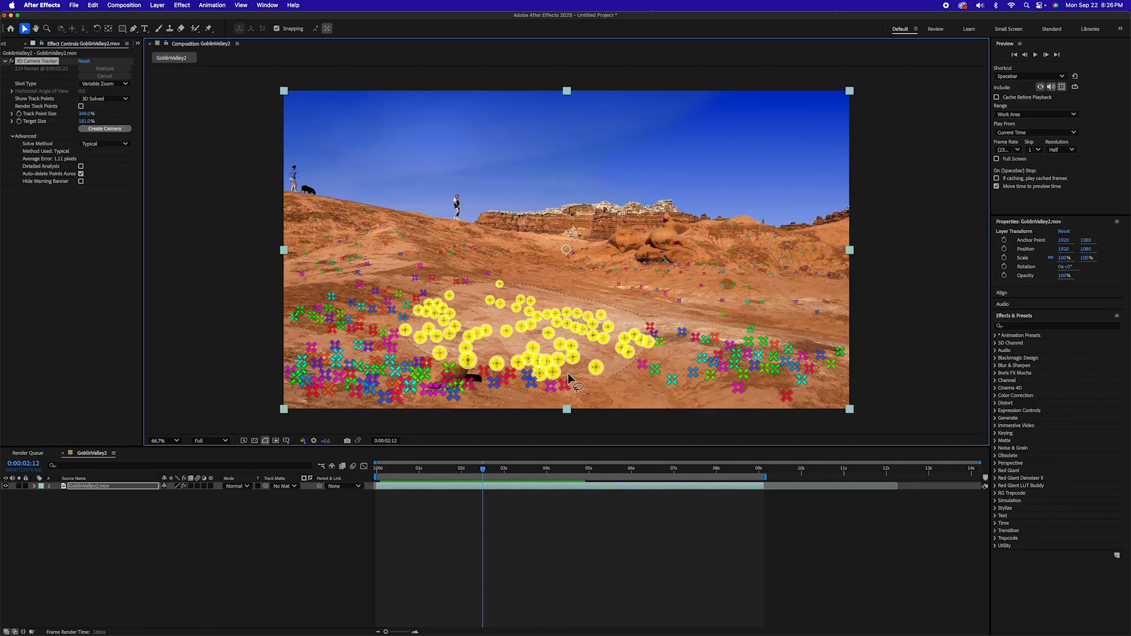
pyautogui.rightClick(520, 333)
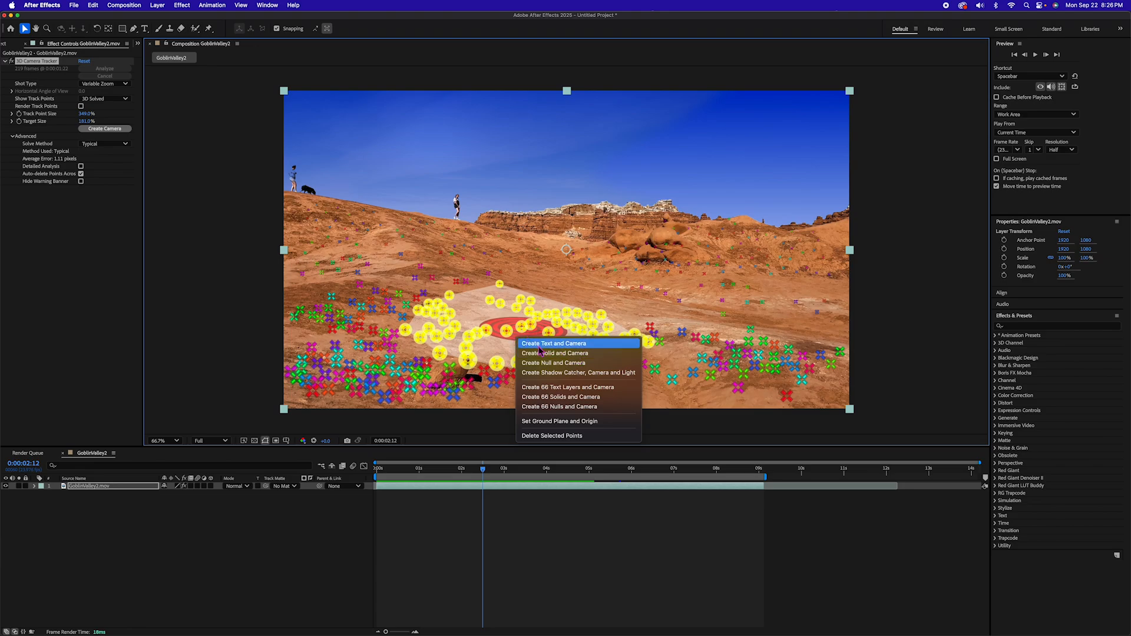
pyautogui.click(564, 356)
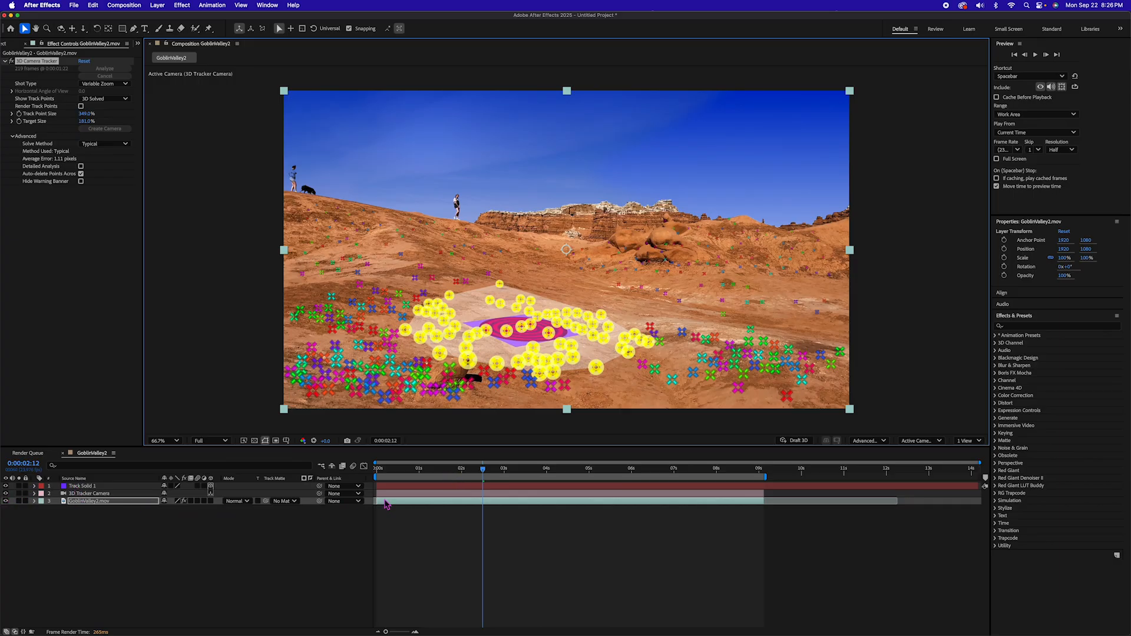
# Step: Deselect the footage layer and play the composition from the start to check how the solid sticks to the ground
pyautogui.click(542, 537)
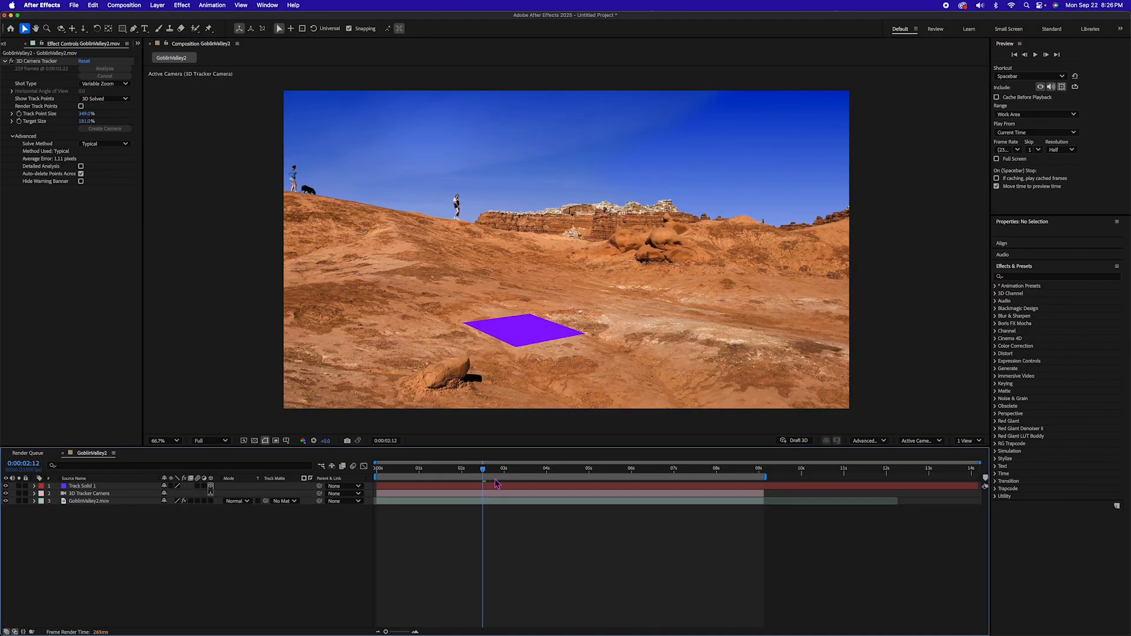
pyautogui.moveTo(486, 473); pyautogui.dragTo(335, 472)
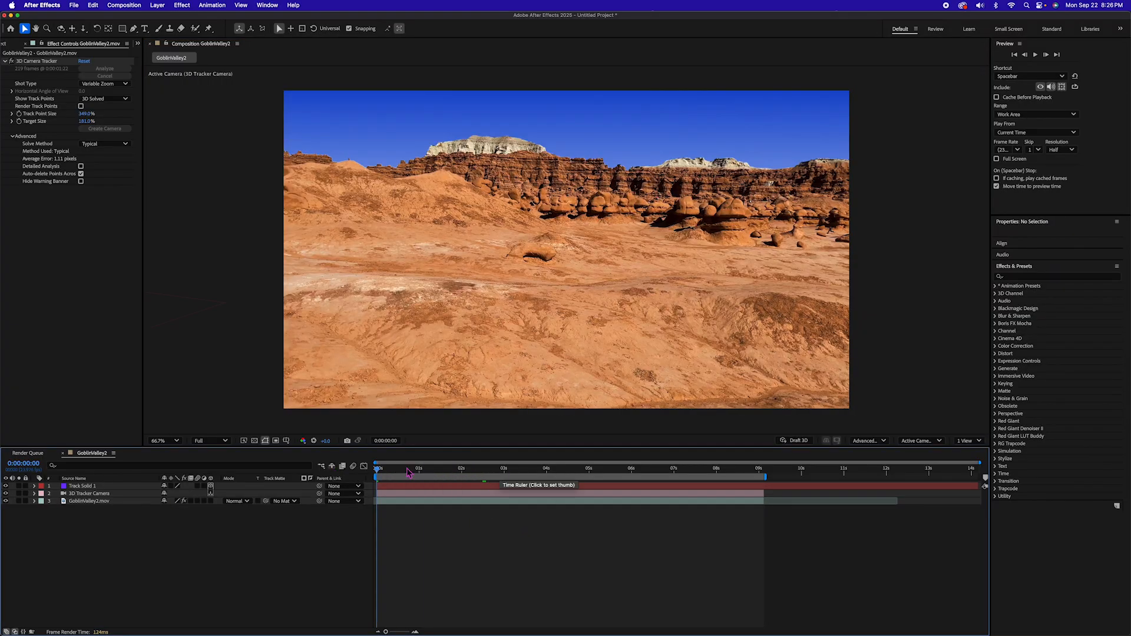
pyautogui.press('space')
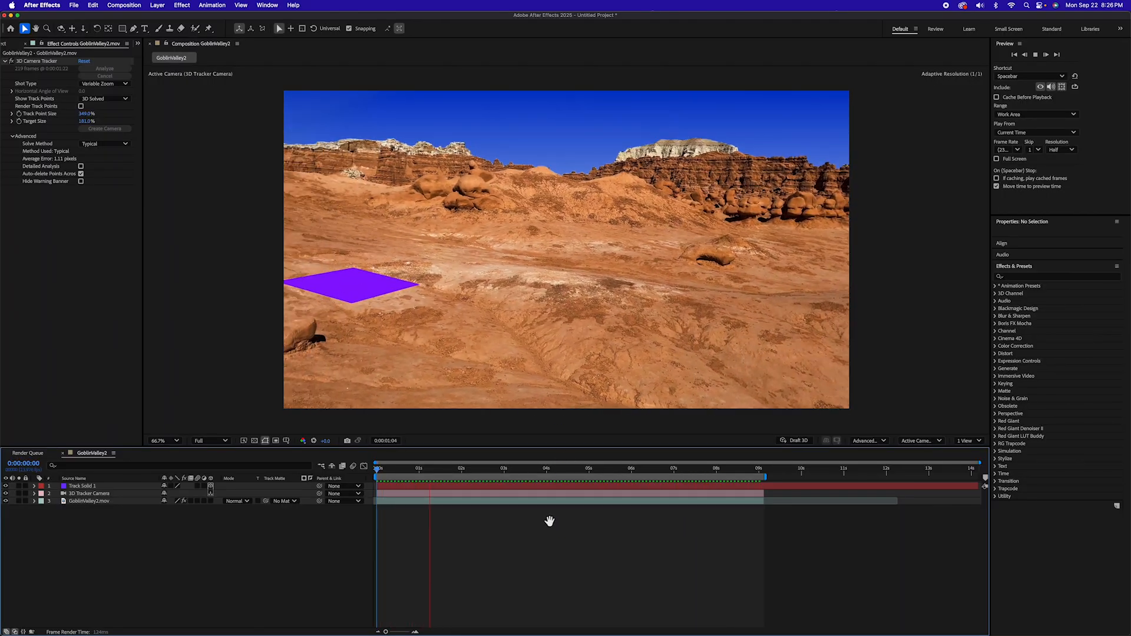
pyautogui.press('space')
pyautogui.click(458, 488)
pyautogui.click(456, 495)
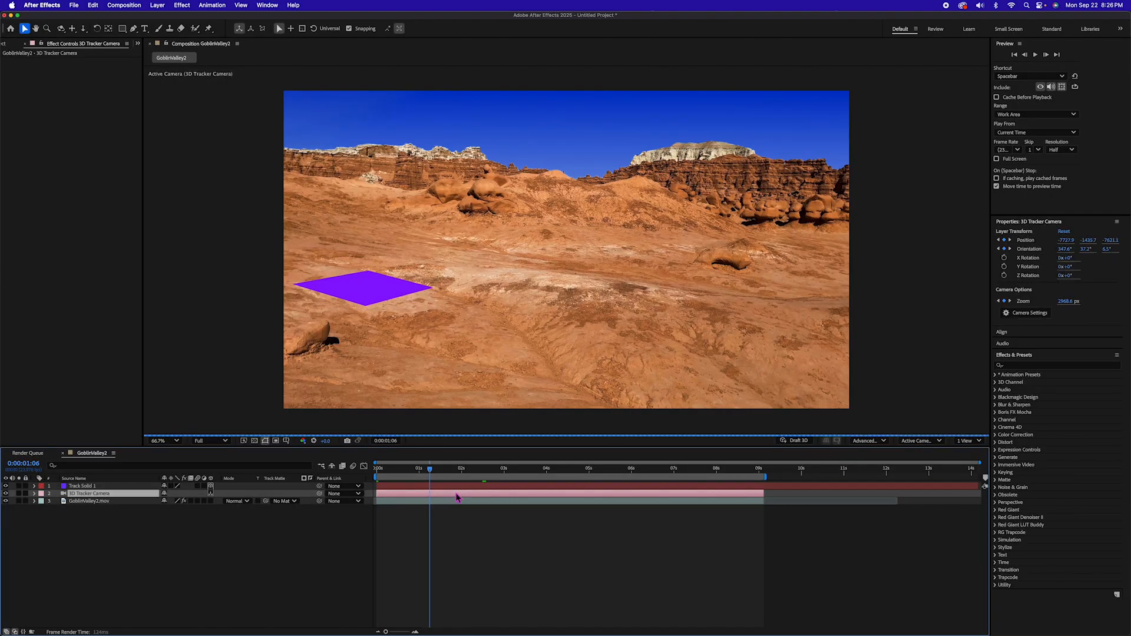
# Step: Add a GOBLIN title text layer and set its font to Steelfish ExtraBold
pyautogui.press('super+t')
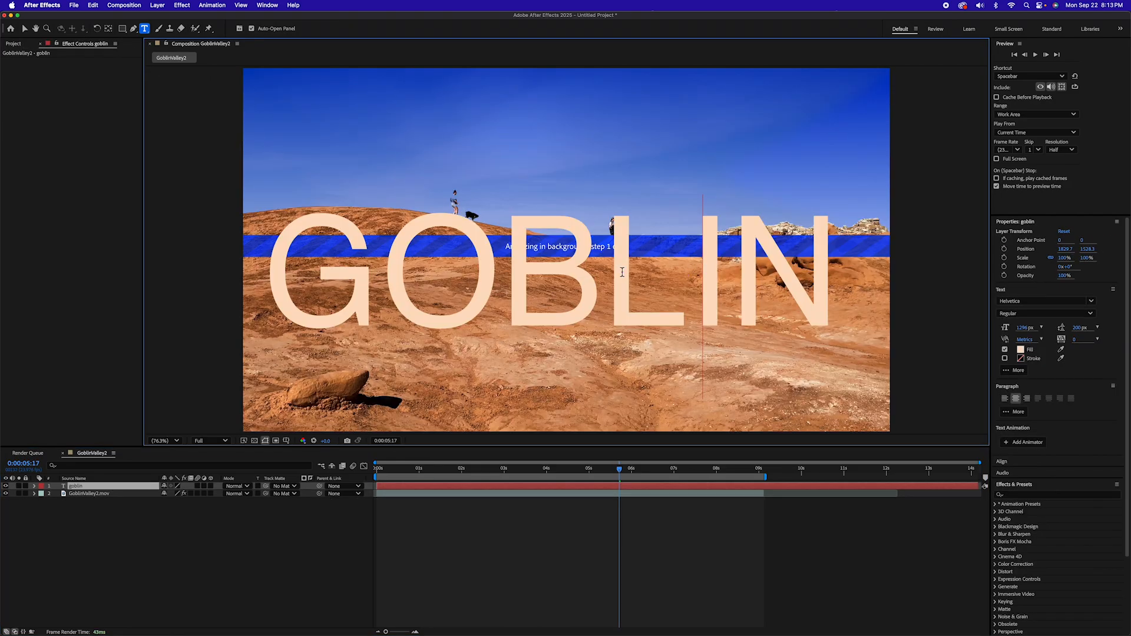
pyautogui.doubleClick(622, 272)
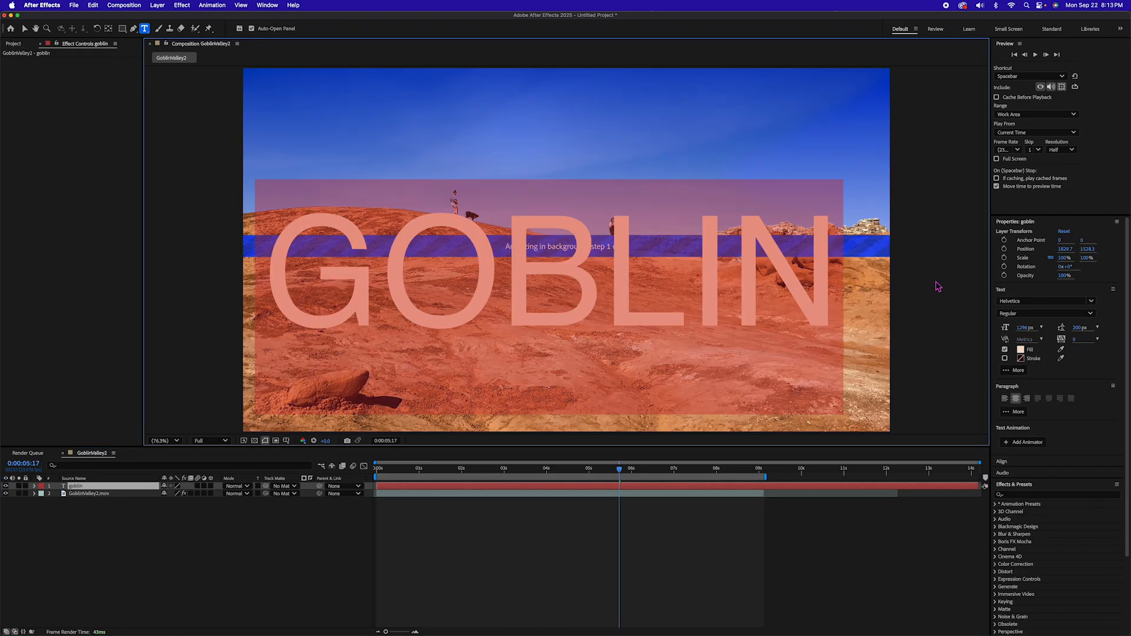
pyautogui.click(1090, 302)
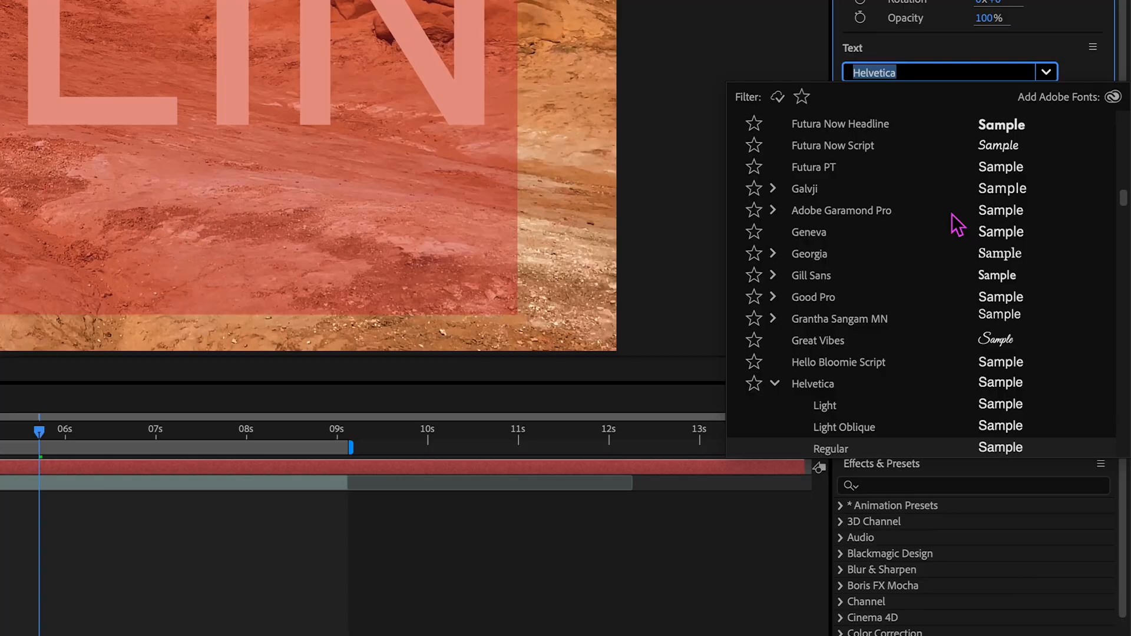
pyautogui.scroll(15, 1061, 370)
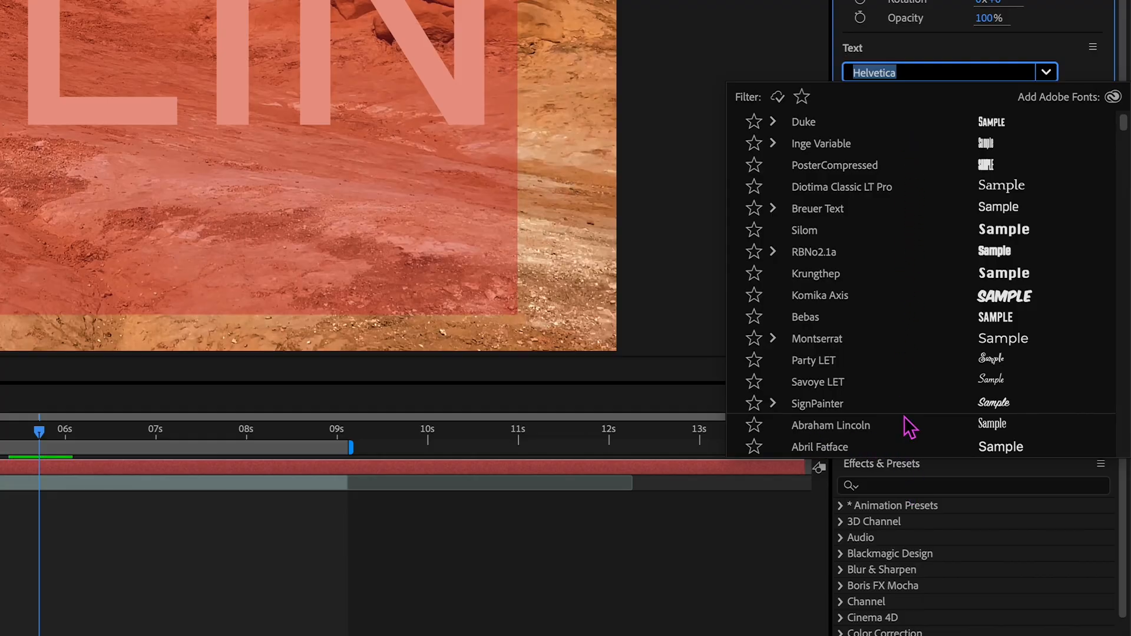
pyautogui.scroll(-2, 850, 437)
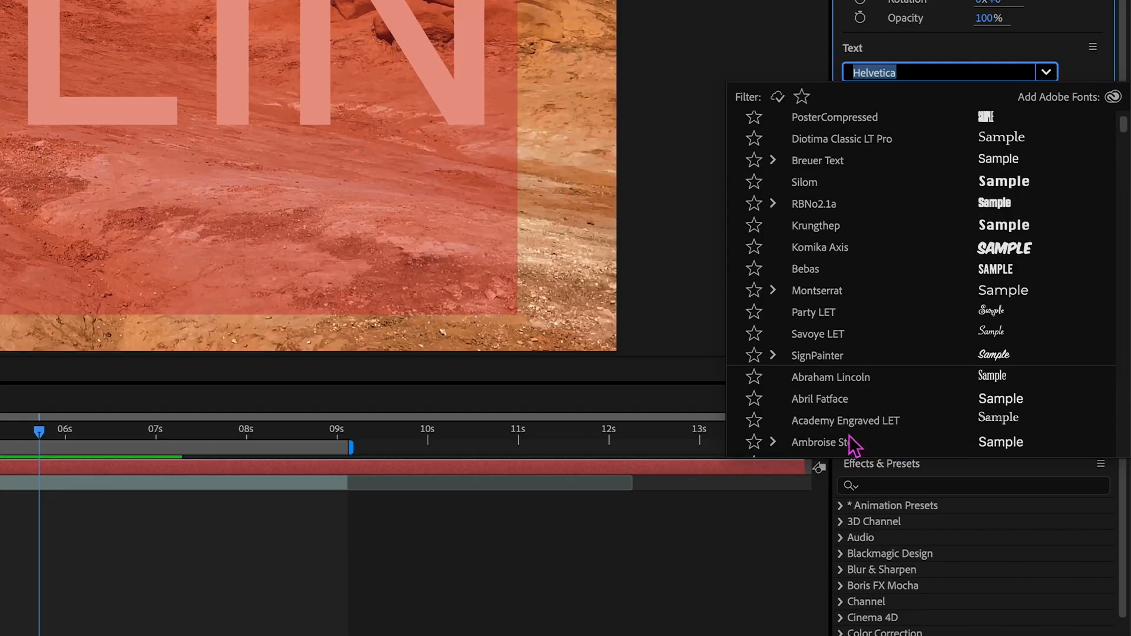
pyautogui.scroll(-1, 851, 442)
pyautogui.scroll(3, 881, 419)
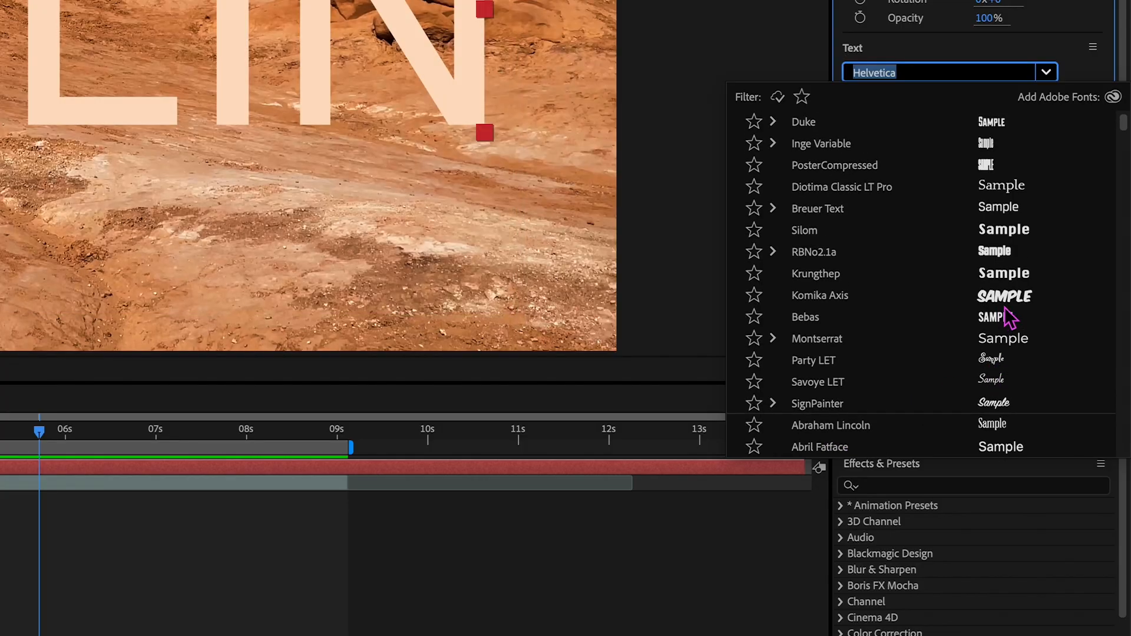
pyautogui.click(994, 233)
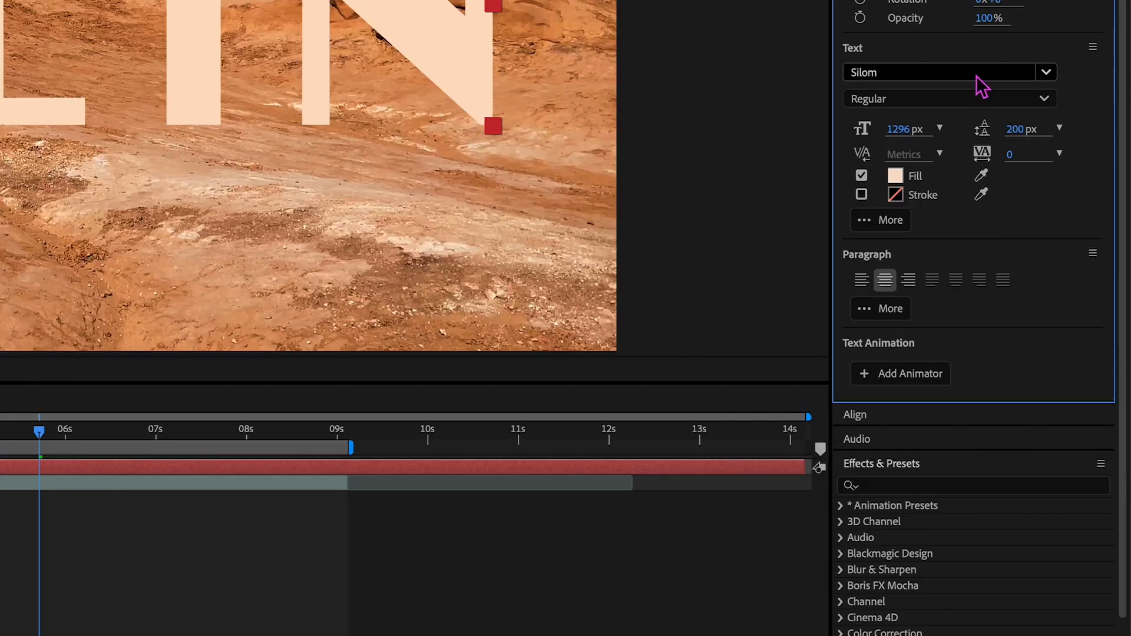
pyautogui.click(1051, 73)
pyautogui.click(811, 273)
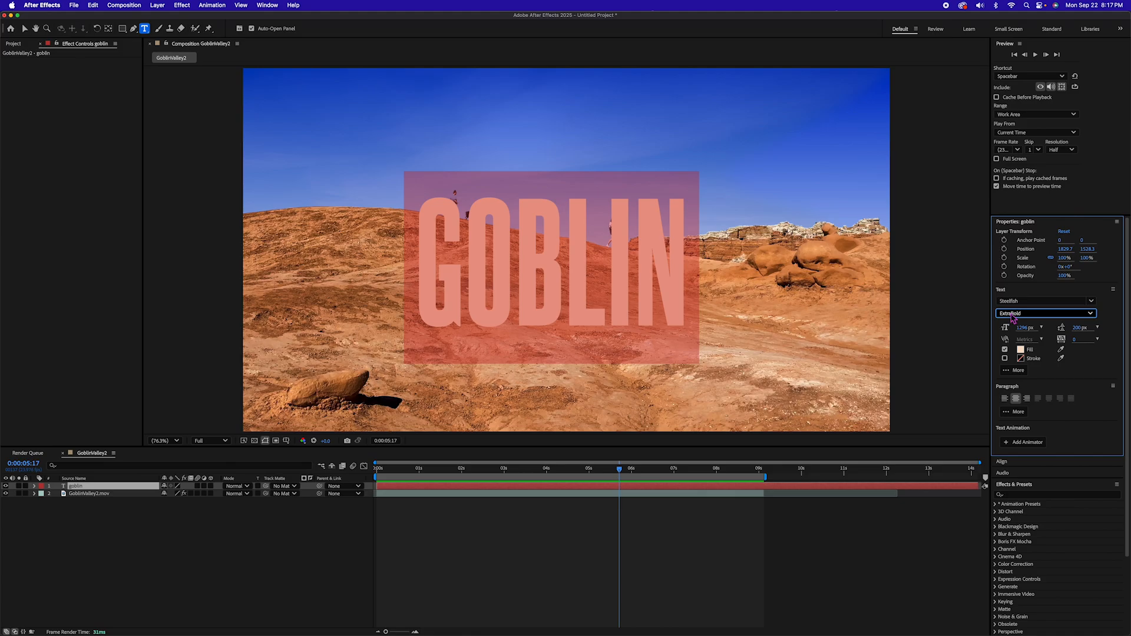
pyautogui.click(549, 516)
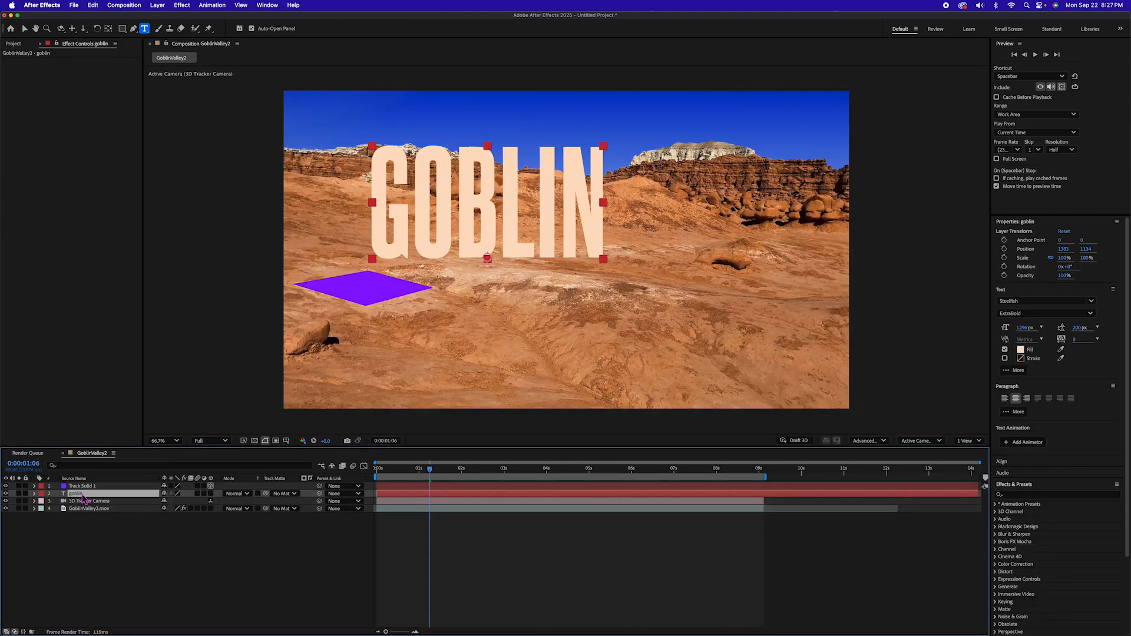
# Step: Make the goblin text layer 3D and copy Track Solid 1's position onto it
pyautogui.click(211, 494)
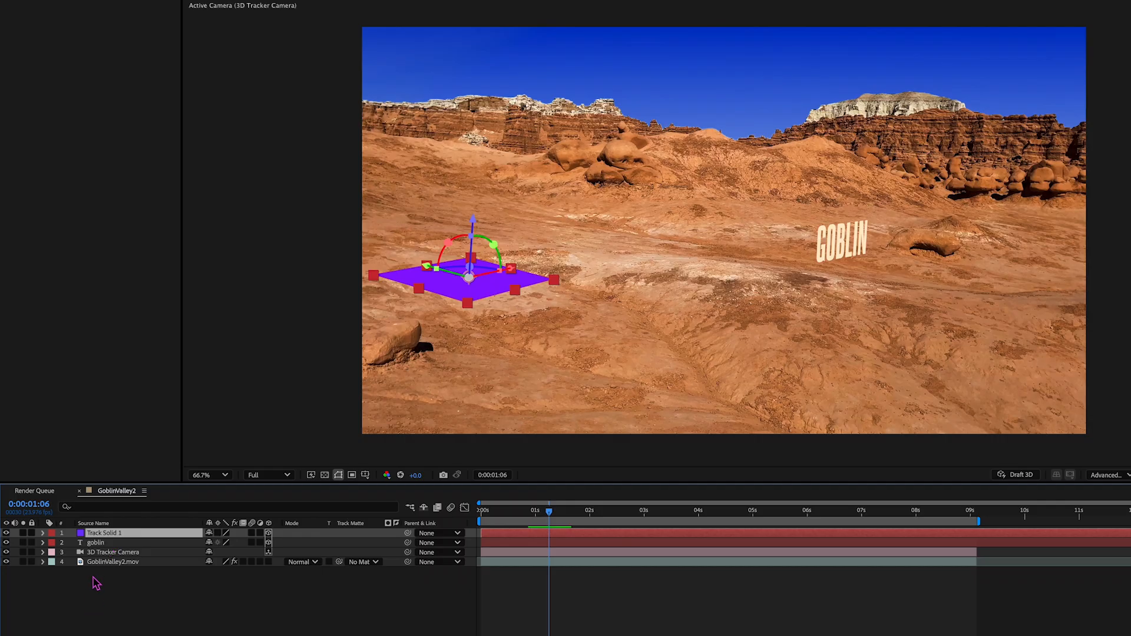
pyautogui.press('p')
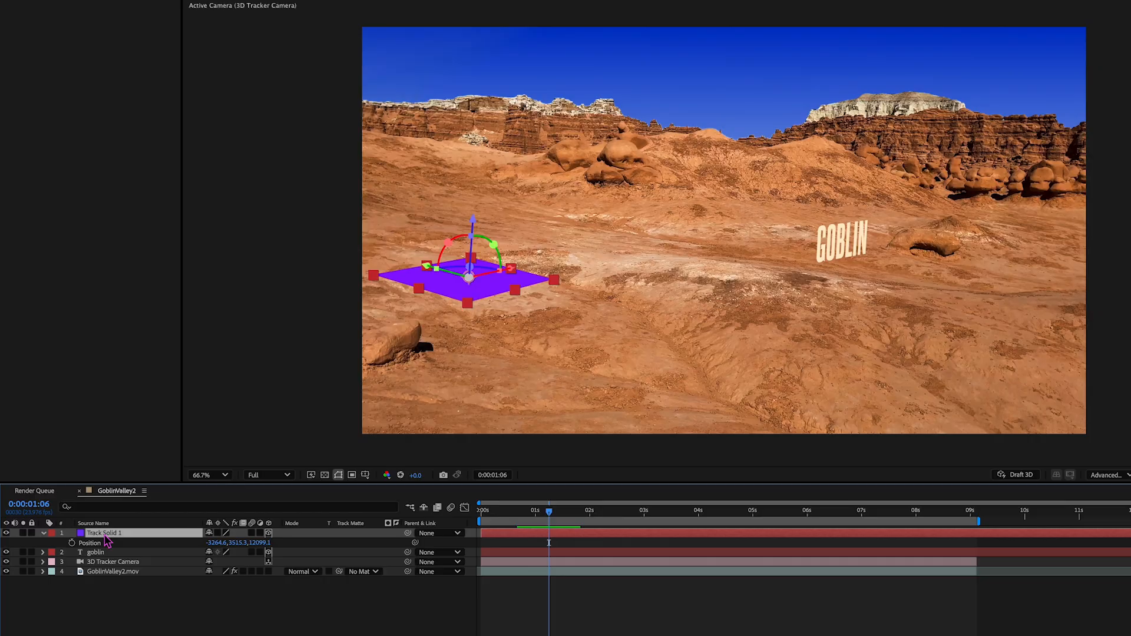
pyautogui.click(95, 543)
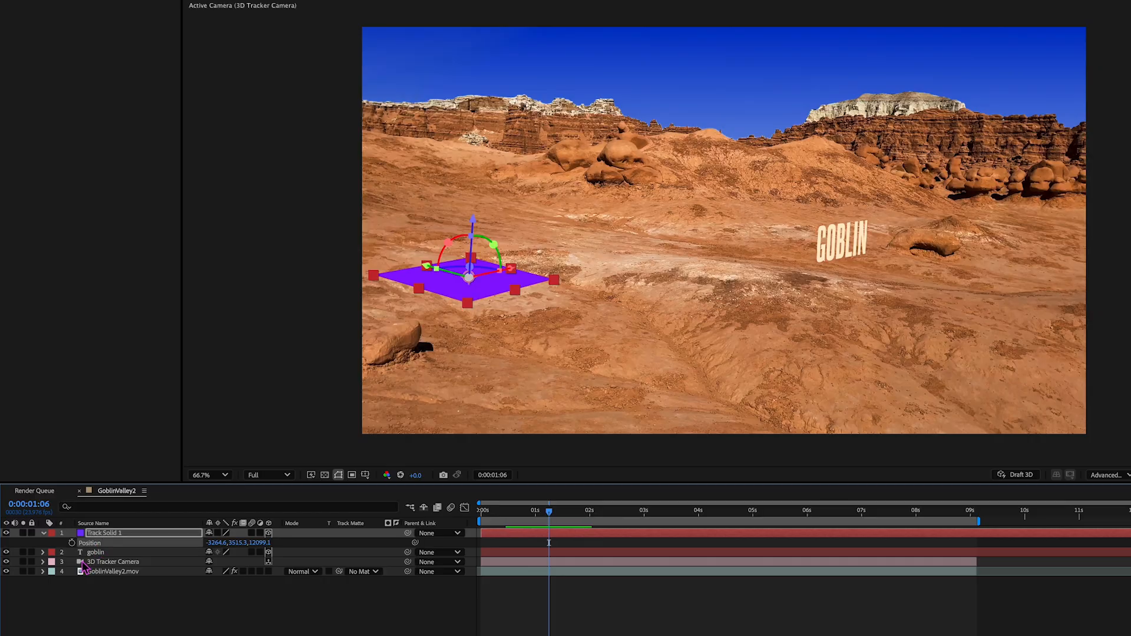
pyautogui.click(97, 552)
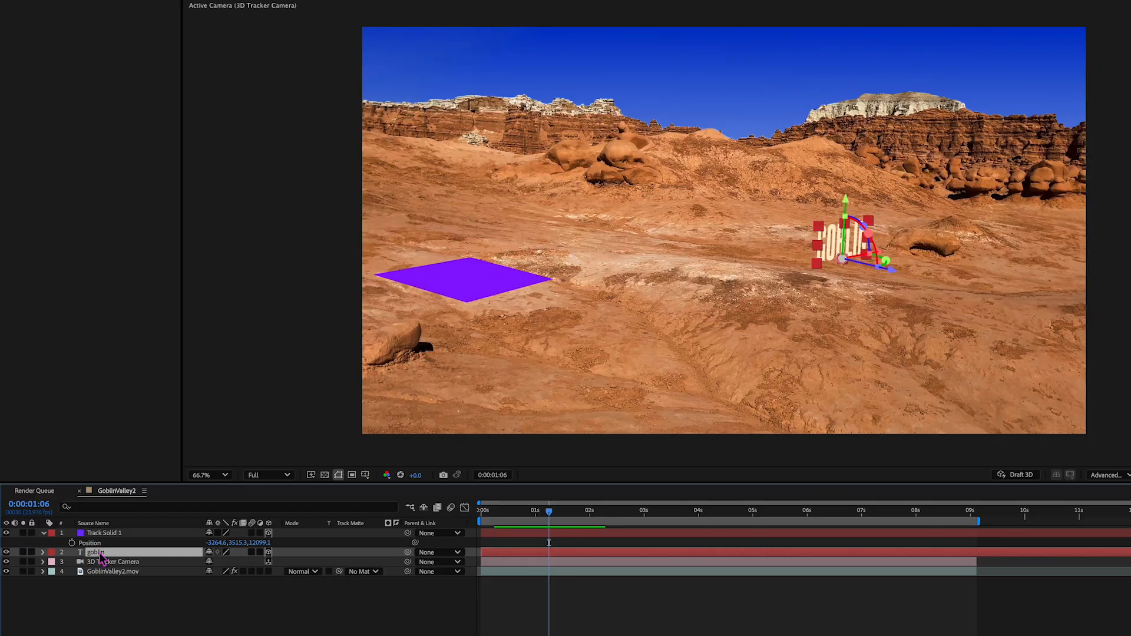
pyautogui.press('p')
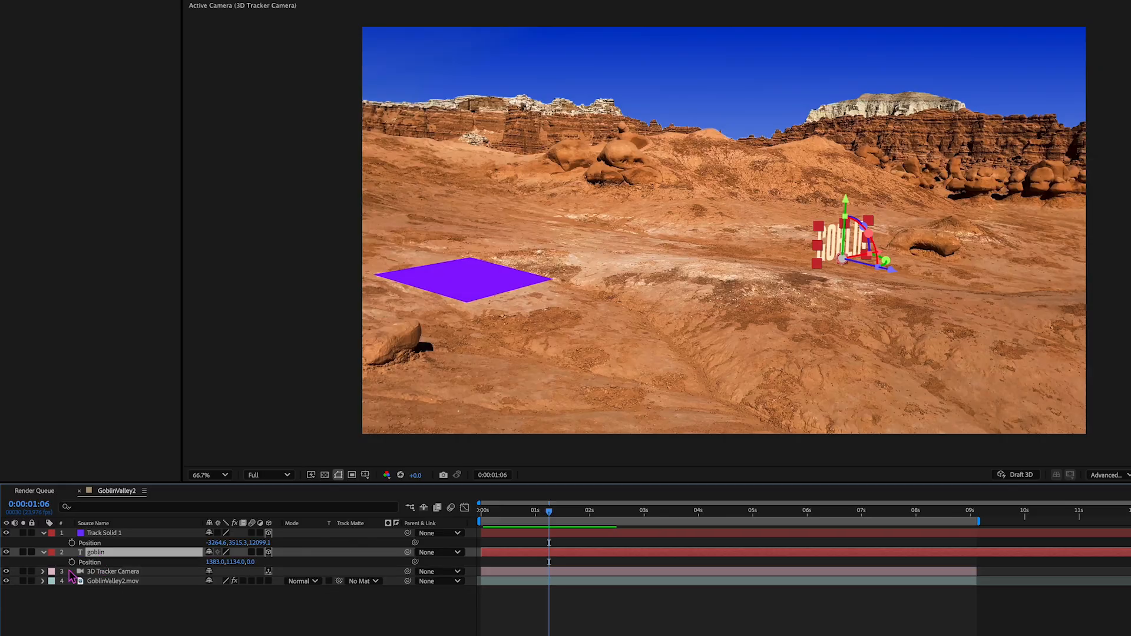
pyautogui.click(90, 563)
pyautogui.hotkey('ctrl', 'v')
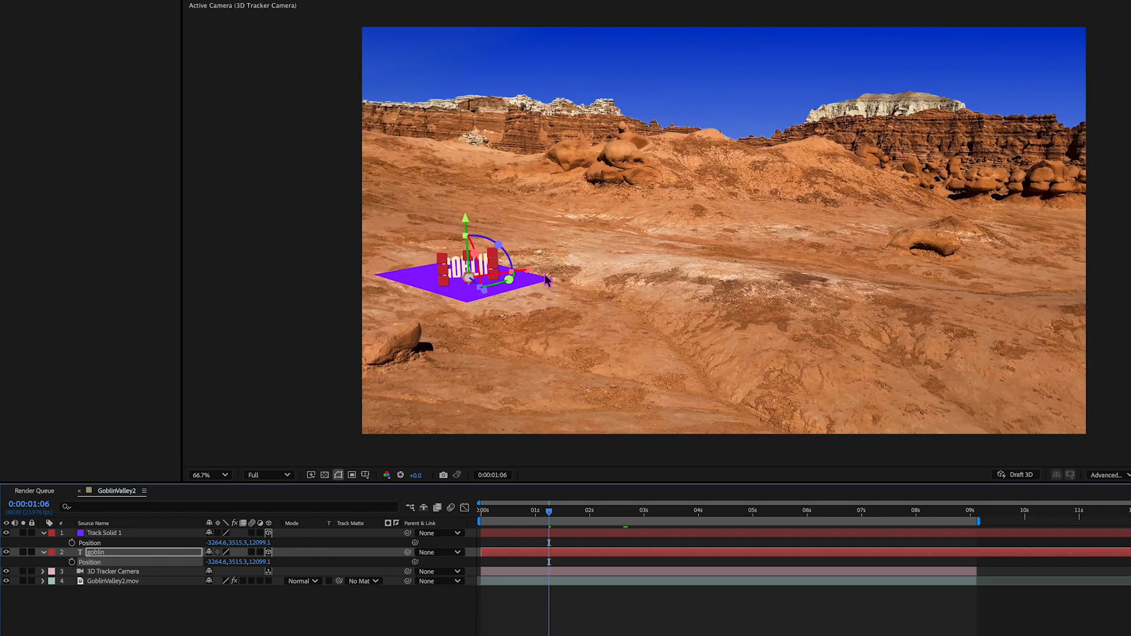
# Step: Scale the goblin text layer uniformly to 600%
pyautogui.press('s')
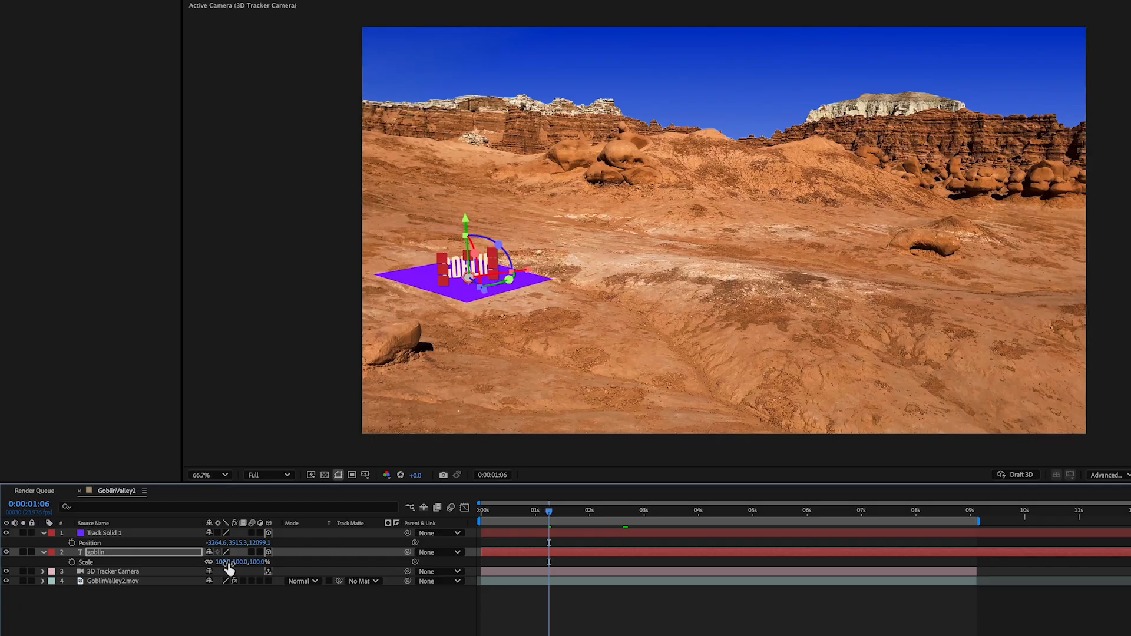
pyautogui.moveTo(228, 565); pyautogui.dragTo(577, 564)
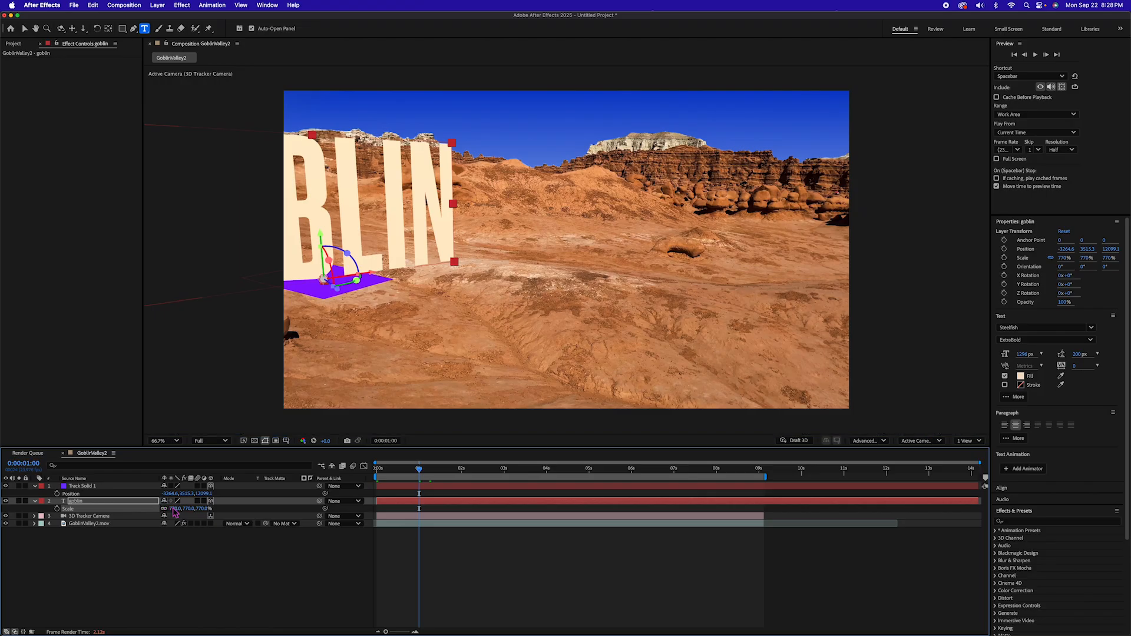
pyautogui.write('0')
pyautogui.press('Return')
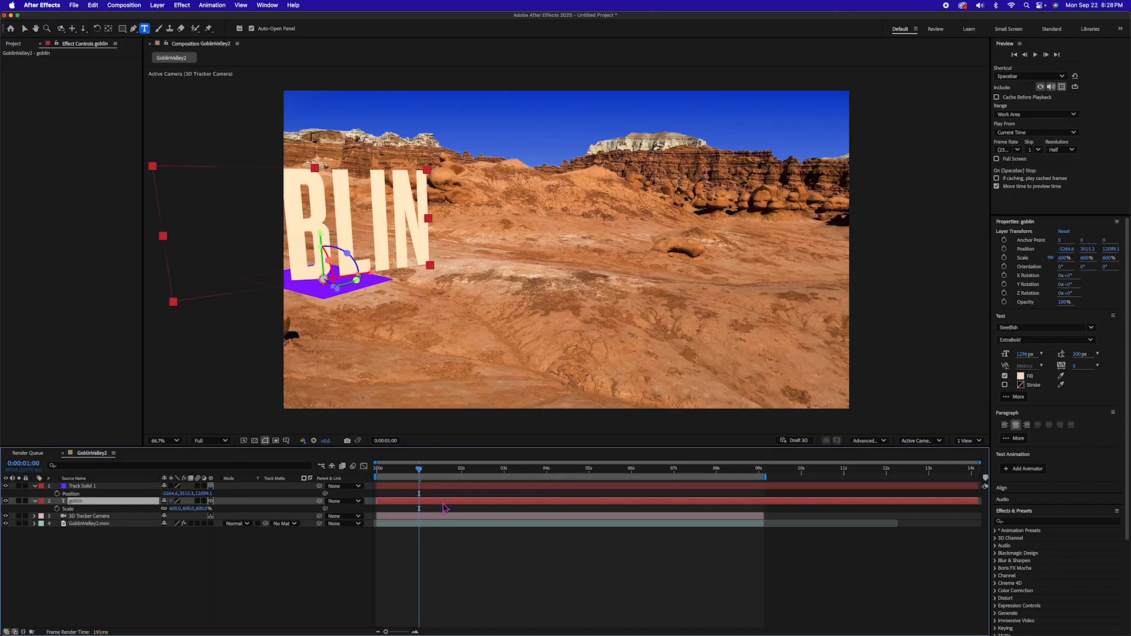
# Step: Duplicate the goblin layer and move the copy above and to the left of the original, to about X -5437 and Y -1281
pyautogui.press('super+d')
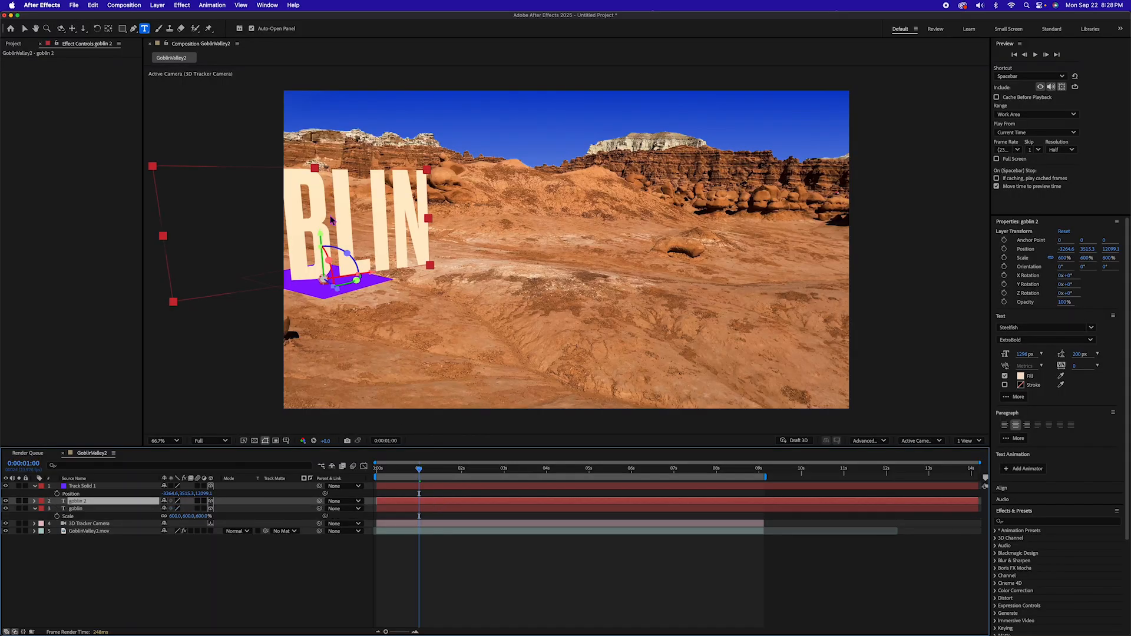
pyautogui.click(320, 201)
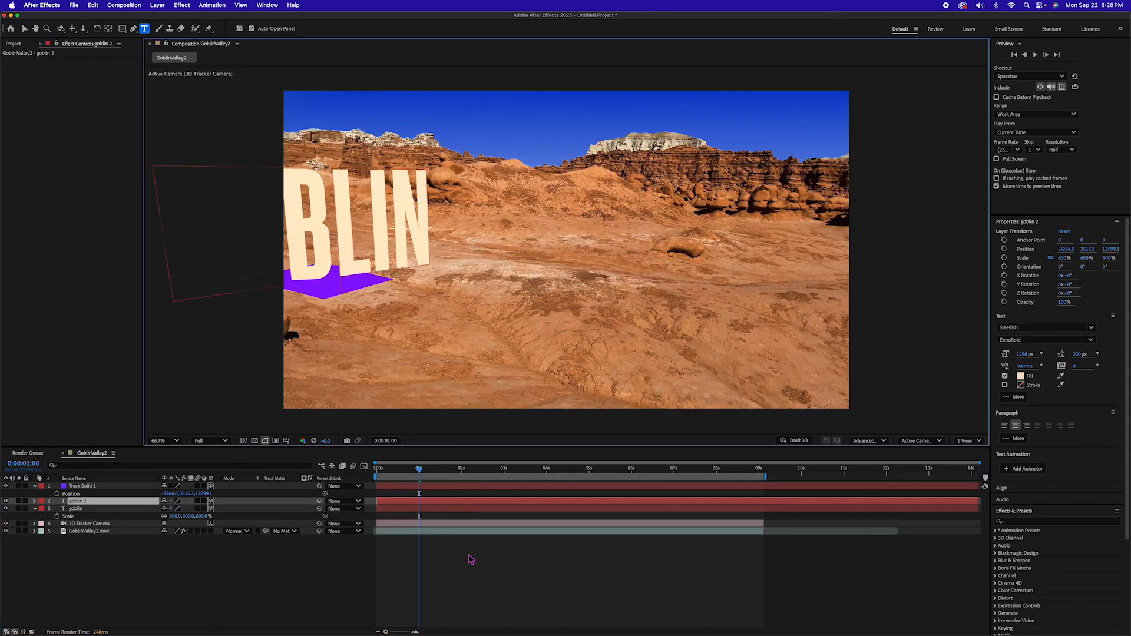
pyautogui.click(438, 503)
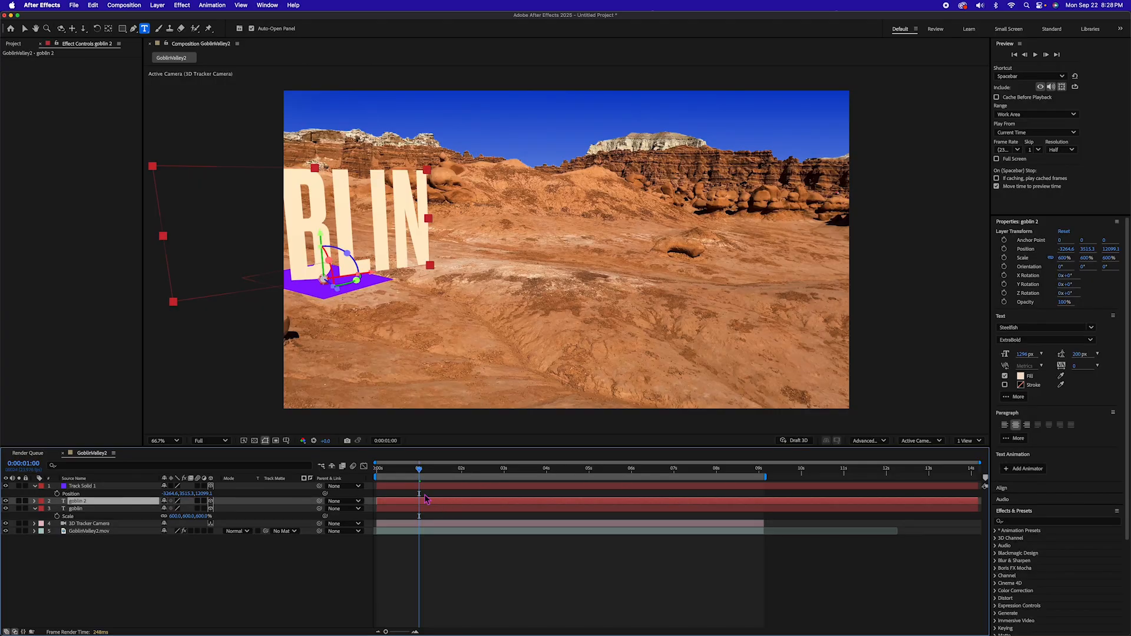
pyautogui.press('v')
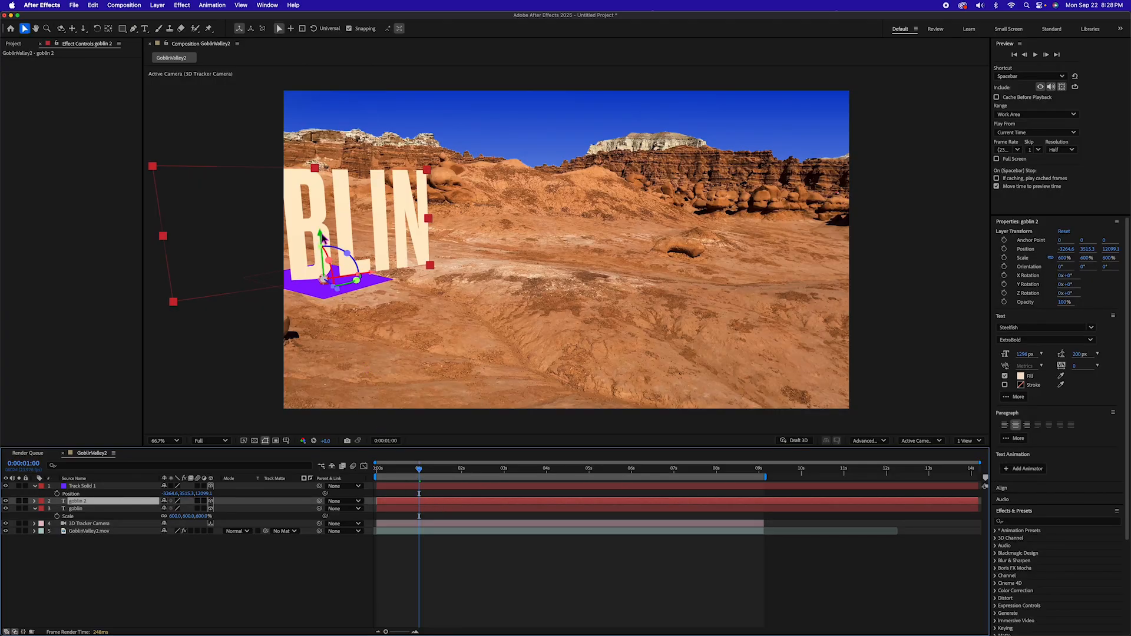
pyautogui.moveTo(323, 238); pyautogui.dragTo(322, 129)
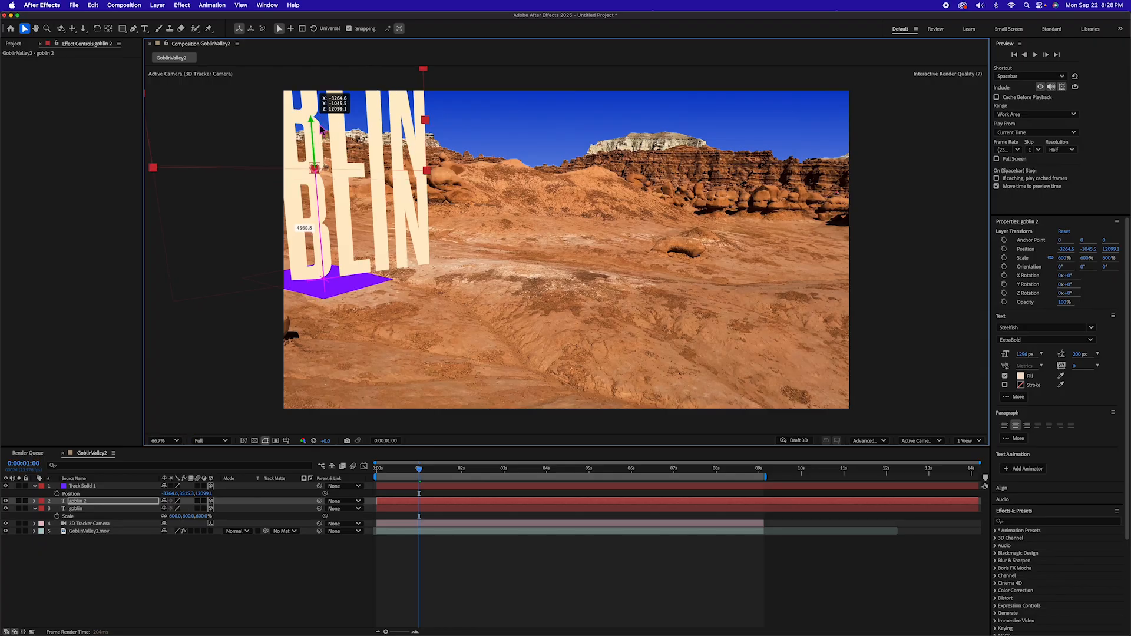
pyautogui.moveTo(369, 173); pyautogui.dragTo(301, 176)
pyautogui.moveTo(242, 121); pyautogui.dragTo(242, 101)
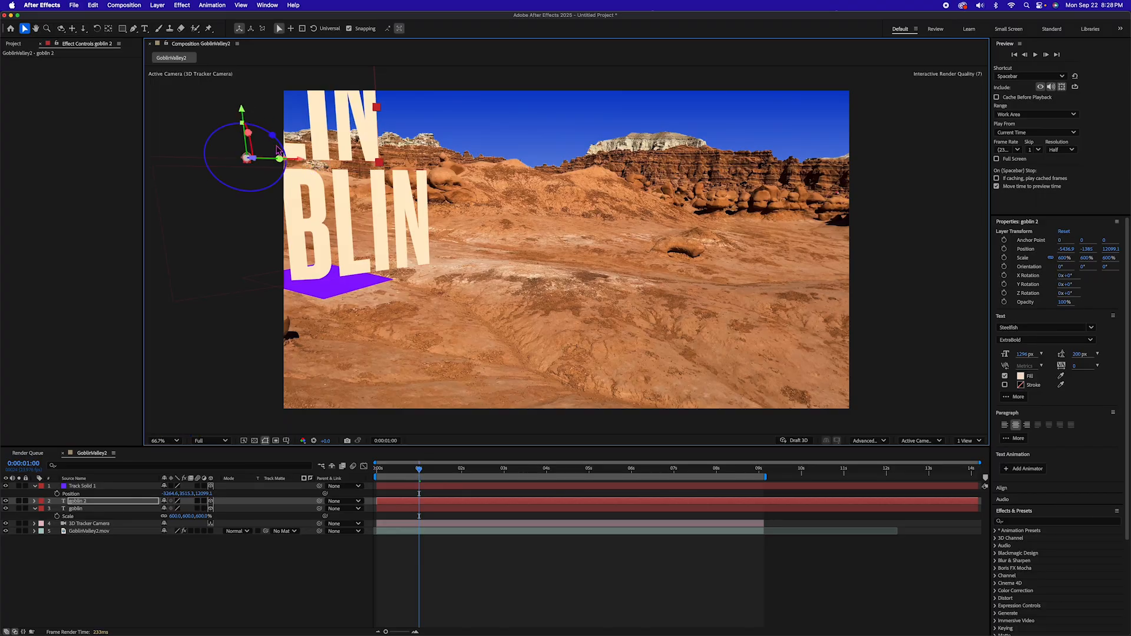
# Step: Change the lower title's text to "valley" and deselect it
pyautogui.doubleClick(344, 225)
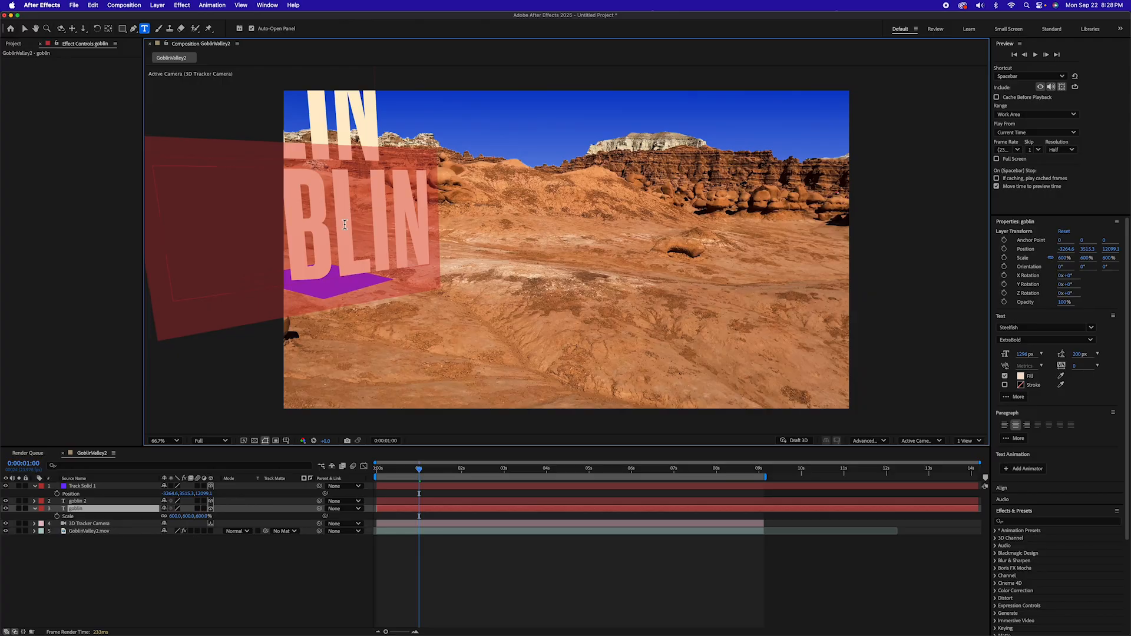
pyautogui.write('valley')
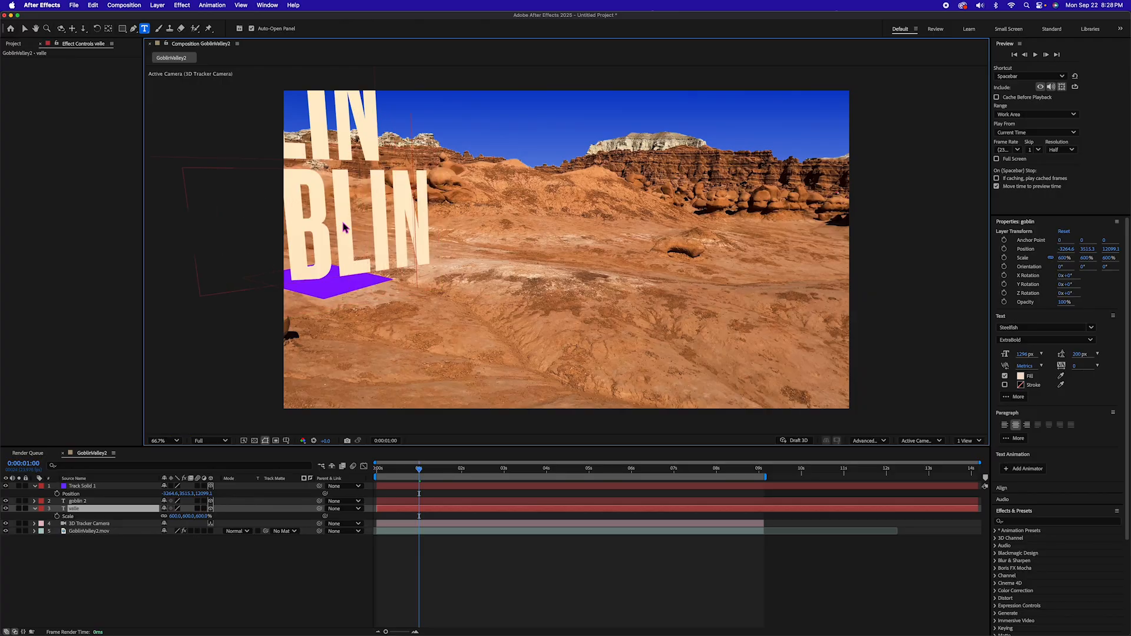
pyautogui.click(542, 579)
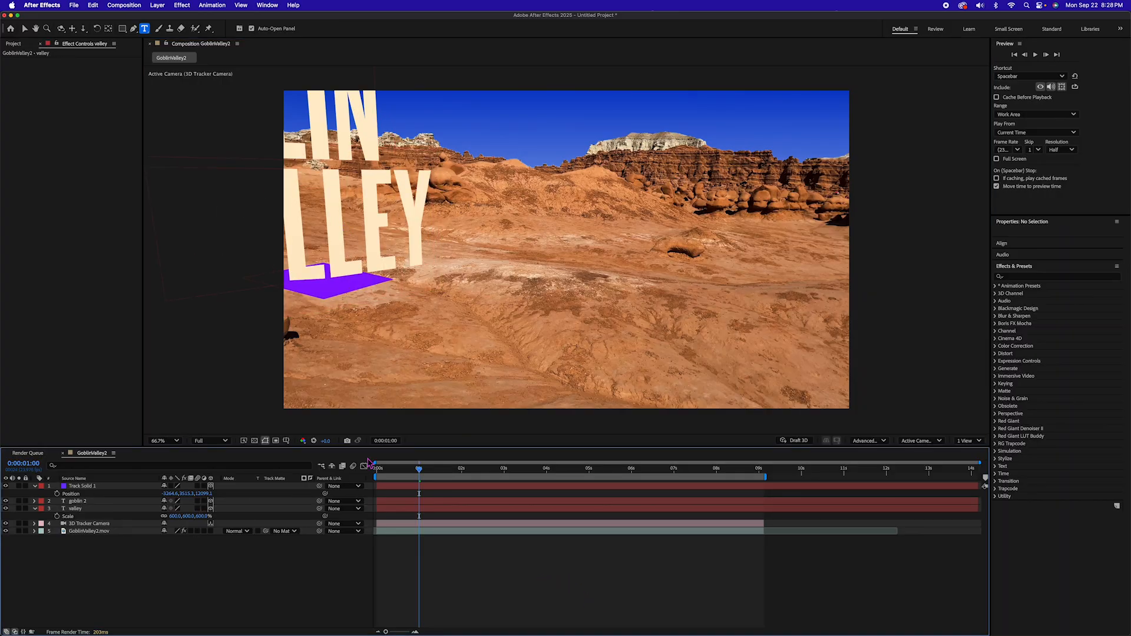
# Step: Play the composition from the start to check how the two title lines follow the camera movement
pyautogui.moveTo(392, 471); pyautogui.dragTo(378, 471)
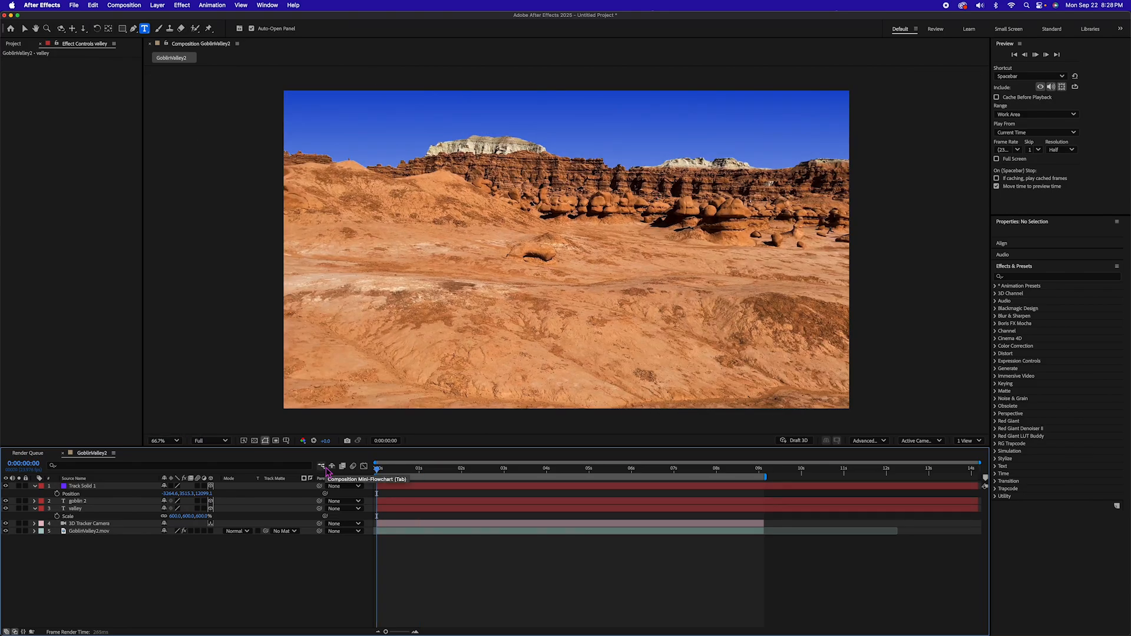
pyautogui.press('space')
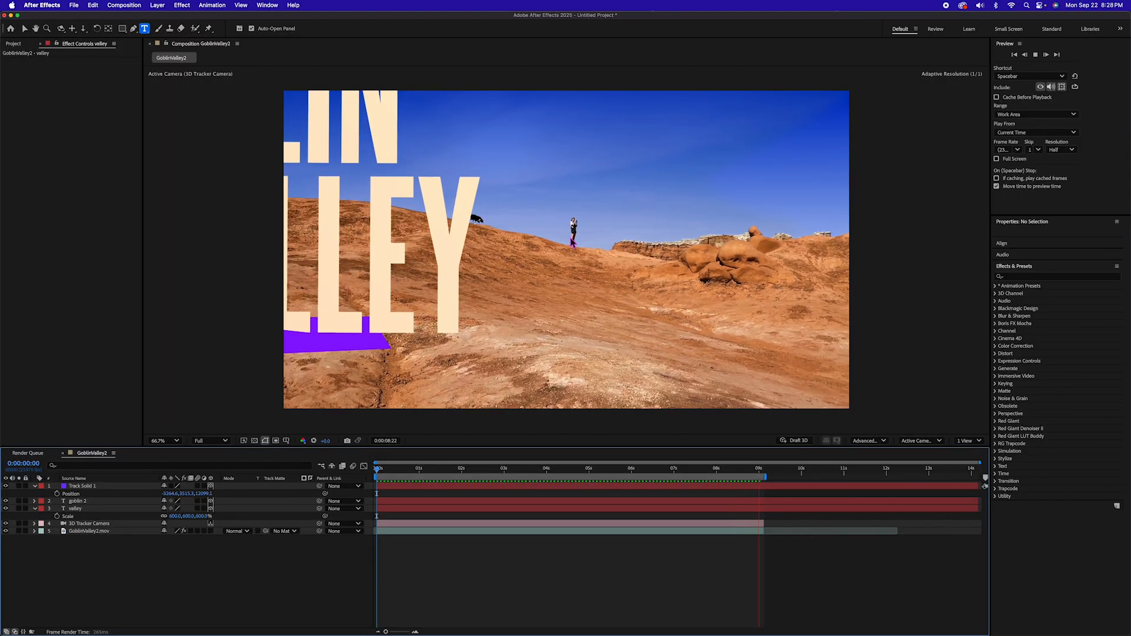
pyautogui.press('space')
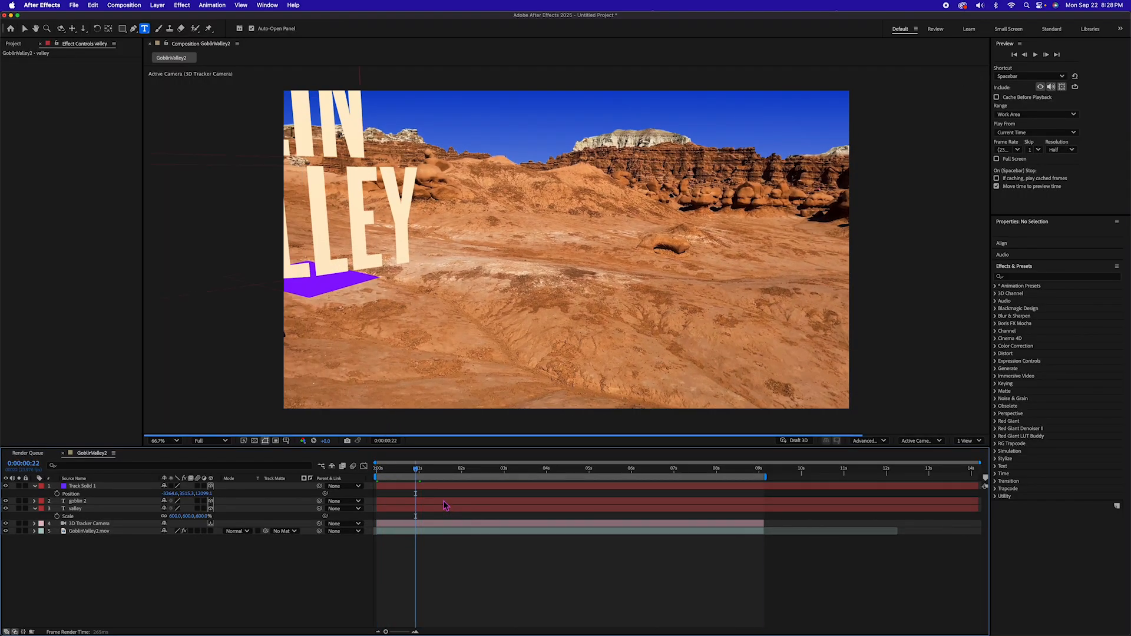
# Step: At 0:00:06:09, shift both title layers slightly left and up together and rotate them about the Y axis to about 341°
pyautogui.keyDown('shift'); pyautogui.click(444, 502); pyautogui.keyUp('shift')
pyautogui.moveTo(629, 469); pyautogui.dragTo(647, 469)
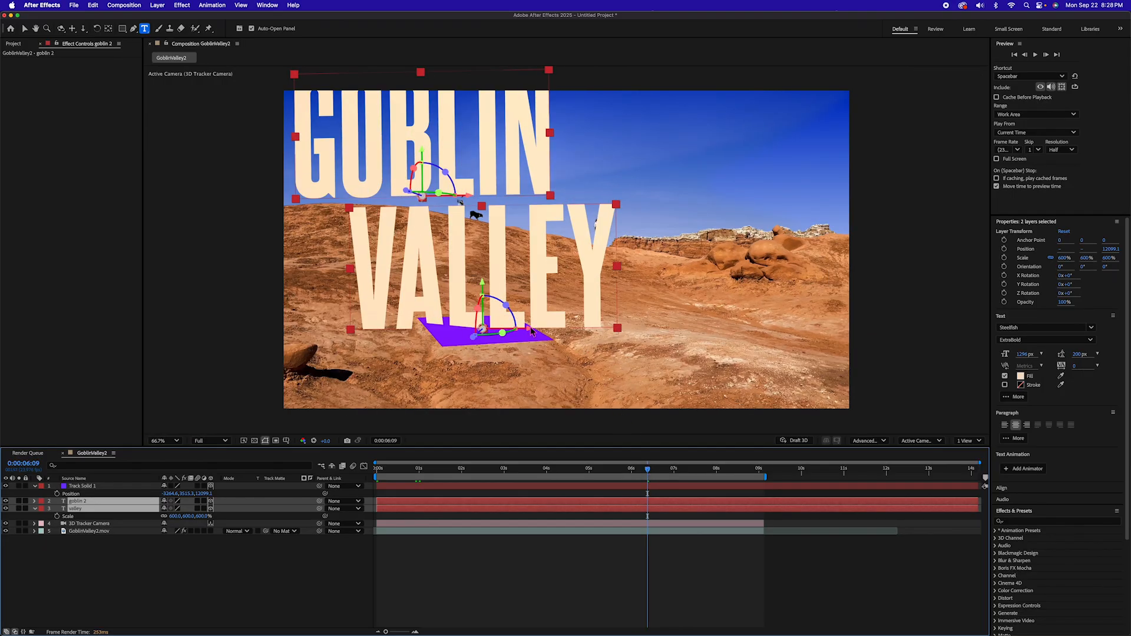
pyautogui.click(506, 329)
pyautogui.click(625, 552)
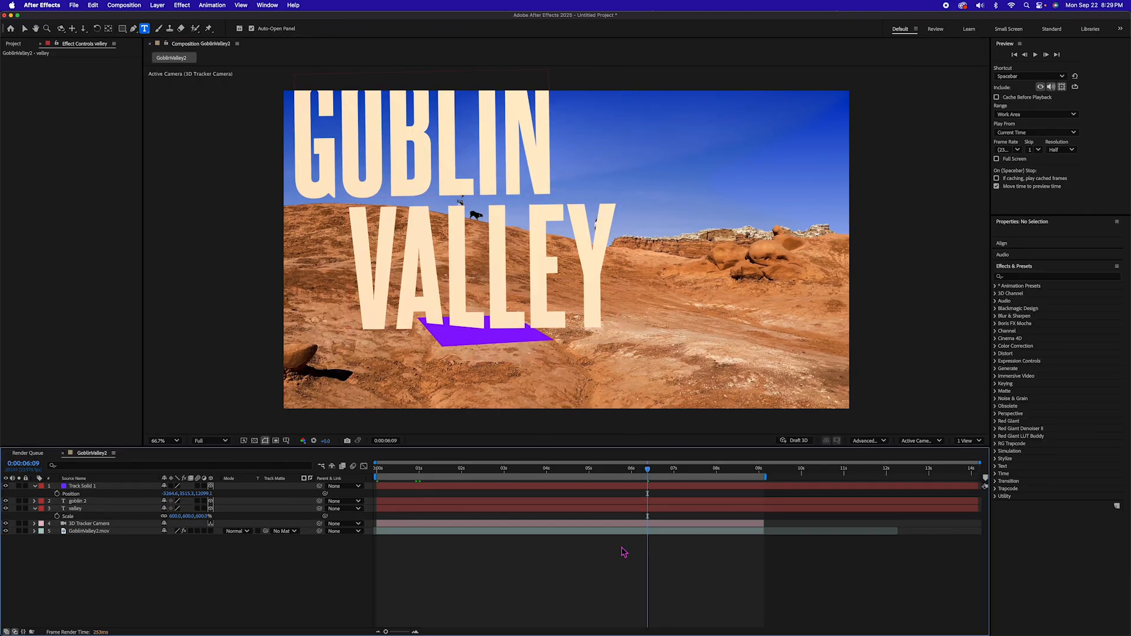
pyautogui.click(637, 509)
pyautogui.keyDown('shift'); pyautogui.click(634, 504); pyautogui.keyUp('shift')
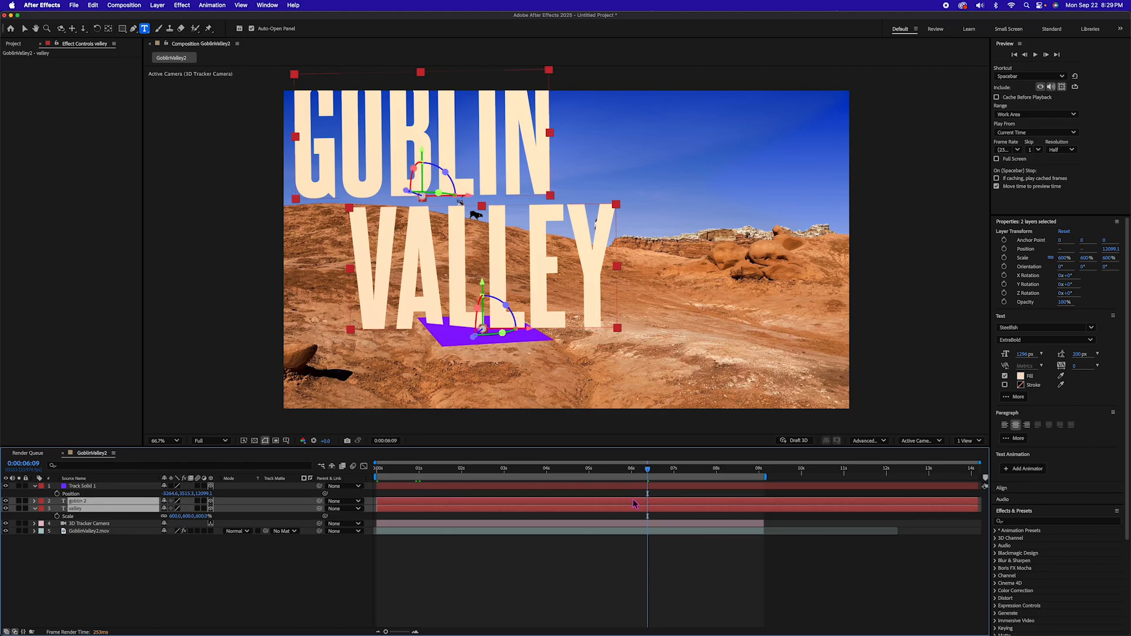
pyautogui.press('v')
pyautogui.moveTo(528, 334); pyautogui.dragTo(499, 332)
pyautogui.moveTo(460, 286); pyautogui.dragTo(460, 282)
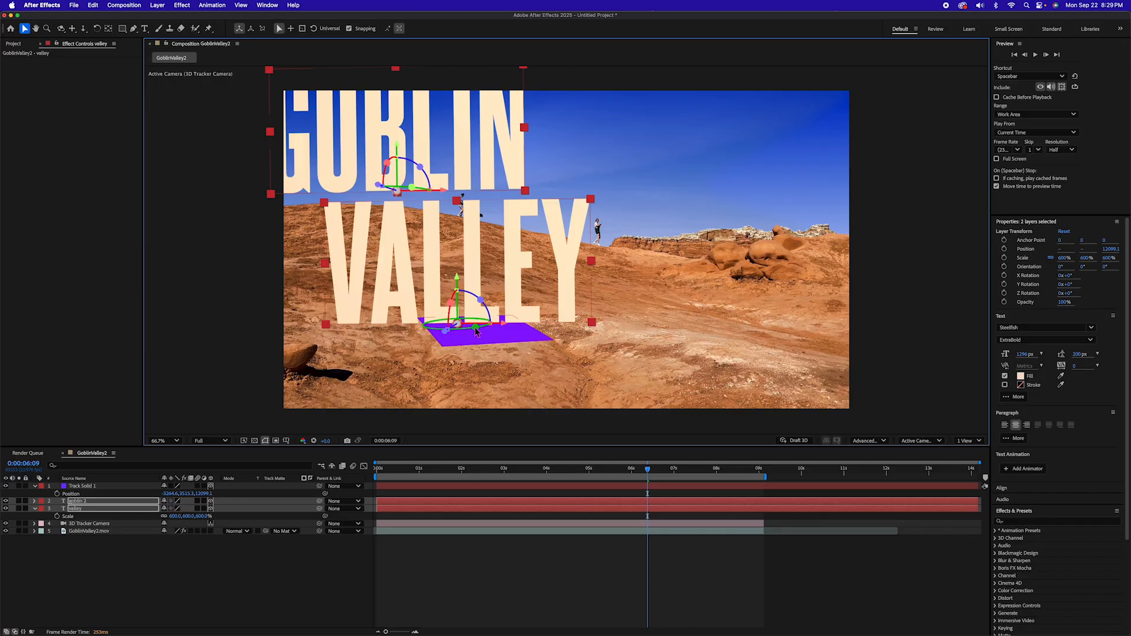
pyautogui.moveTo(476, 332); pyautogui.dragTo(498, 332)
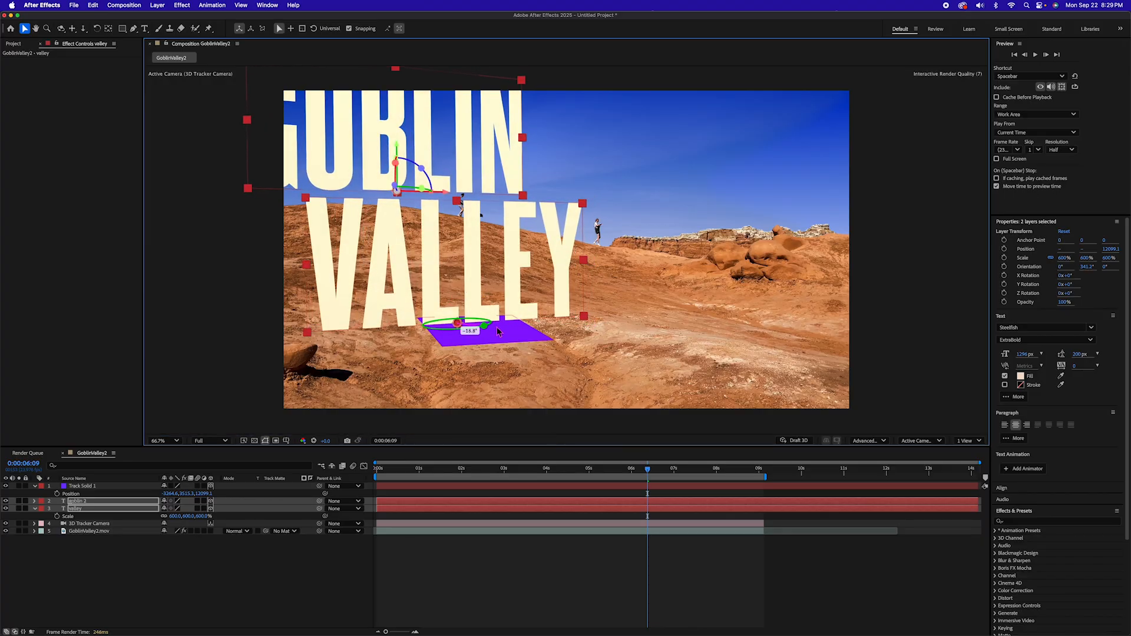
# Step: Play the composition from the first frame to check how the rotated GOBLIN VALLEY titles sit in the moving shot
pyautogui.moveTo(651, 470); pyautogui.dragTo(276, 458)
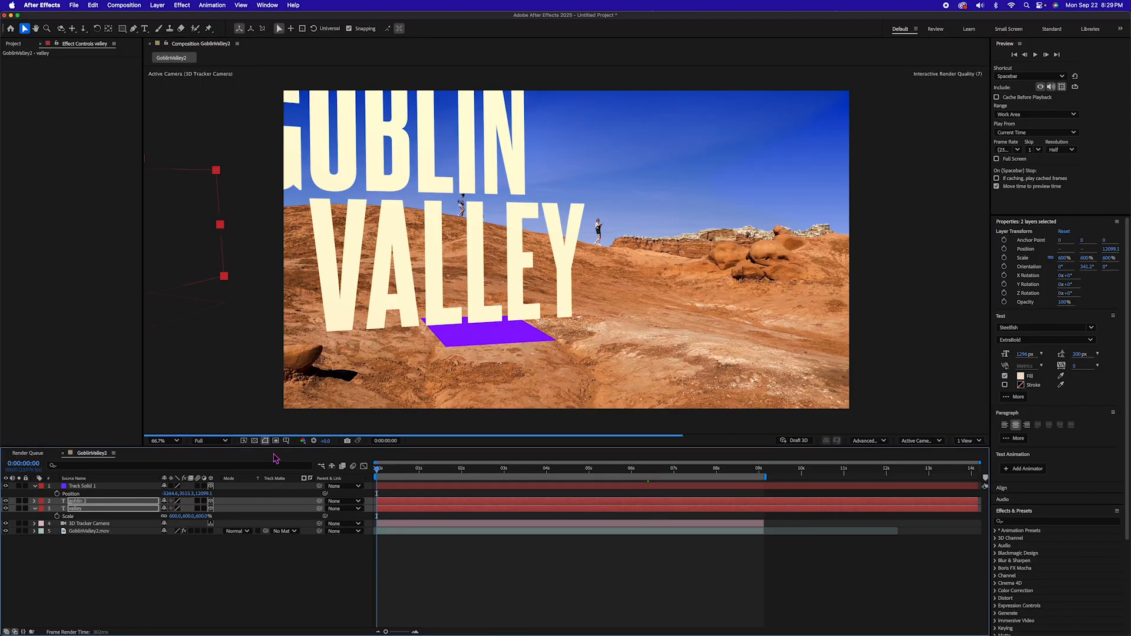
pyautogui.press('space')
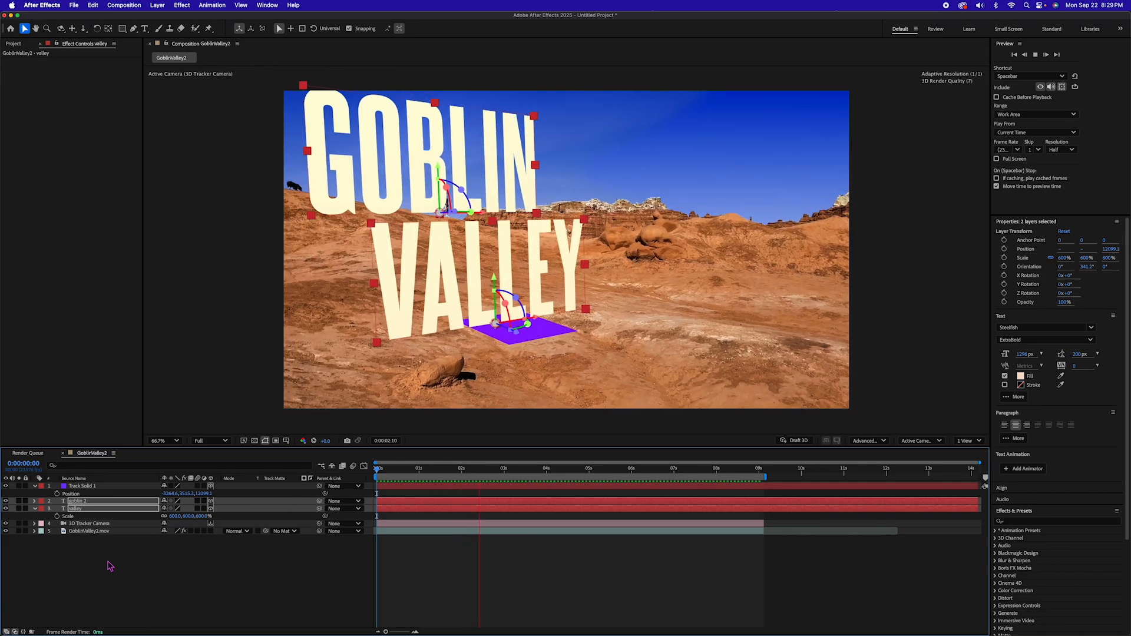
pyautogui.press('space')
# Step: Hide the Track Solid 1 layer, deselect it, and return to the start of the composition
pyautogui.click(85, 486)
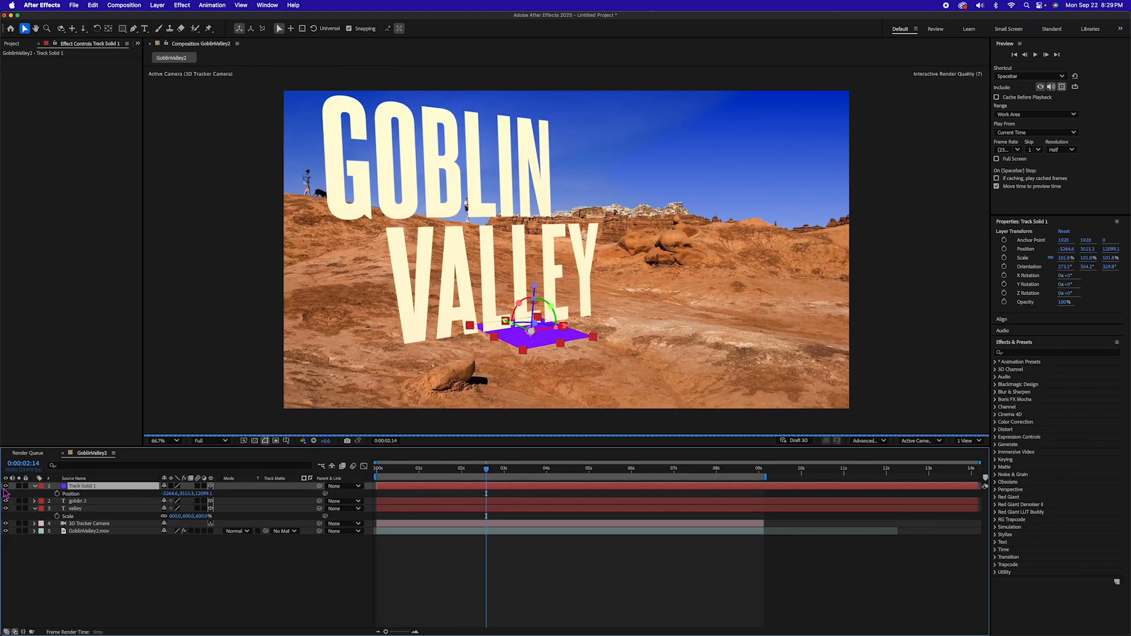
pyautogui.click(5, 486)
pyautogui.click(451, 558)
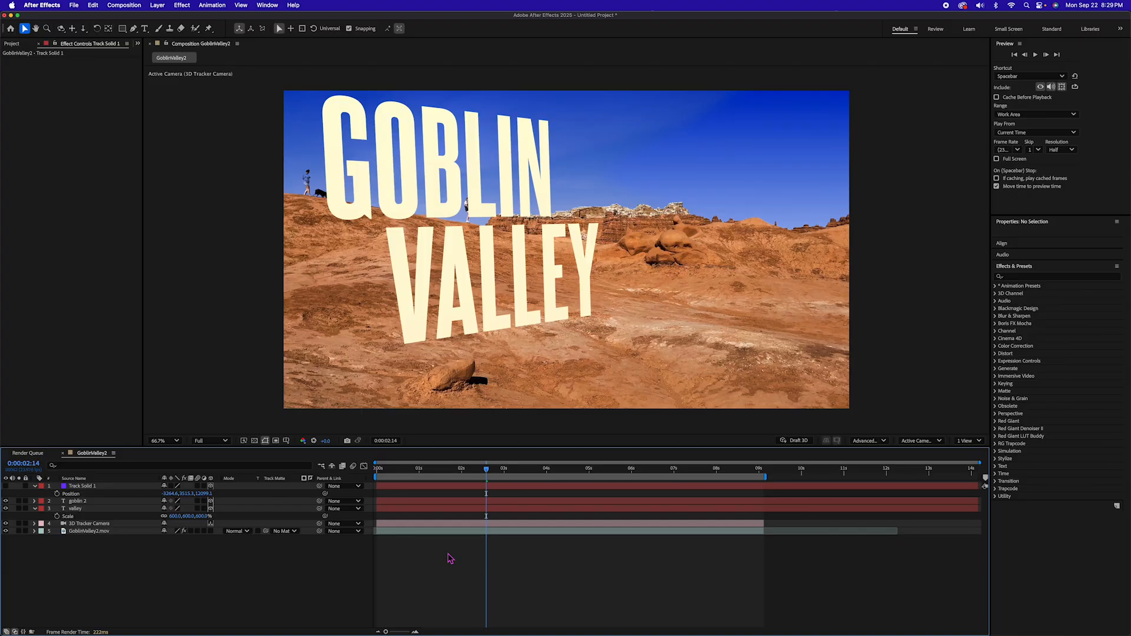
pyautogui.press('Home')
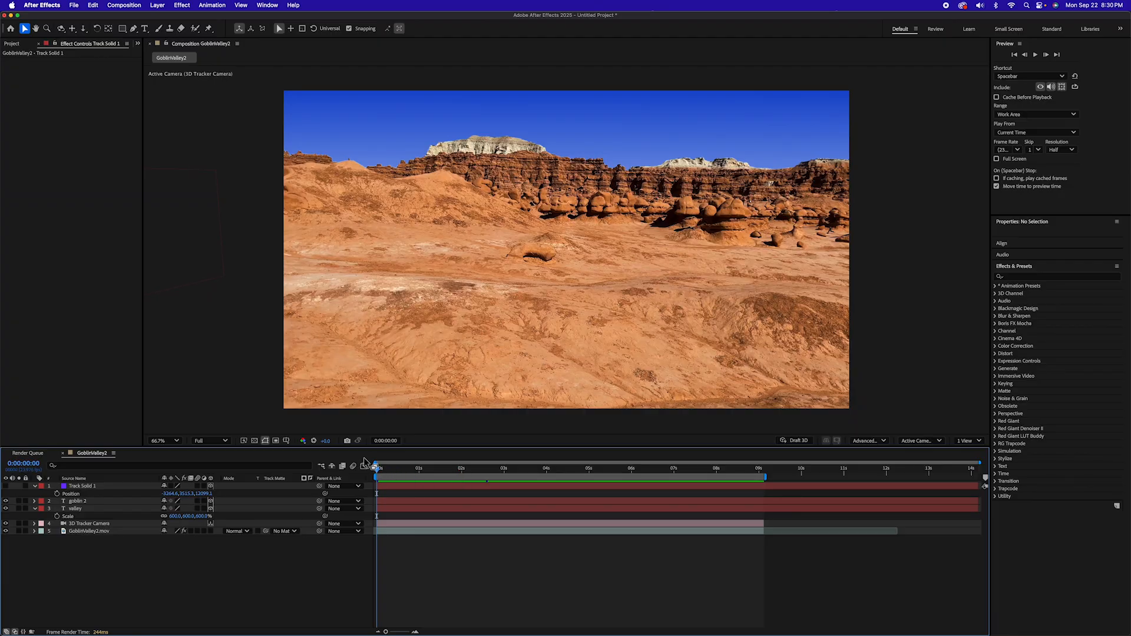
# Step: Import the two triceratops 3D models and place triceratops_skull.glb between the goblin 2 and valley layers with default model settings
pyautogui.click(11, 43)
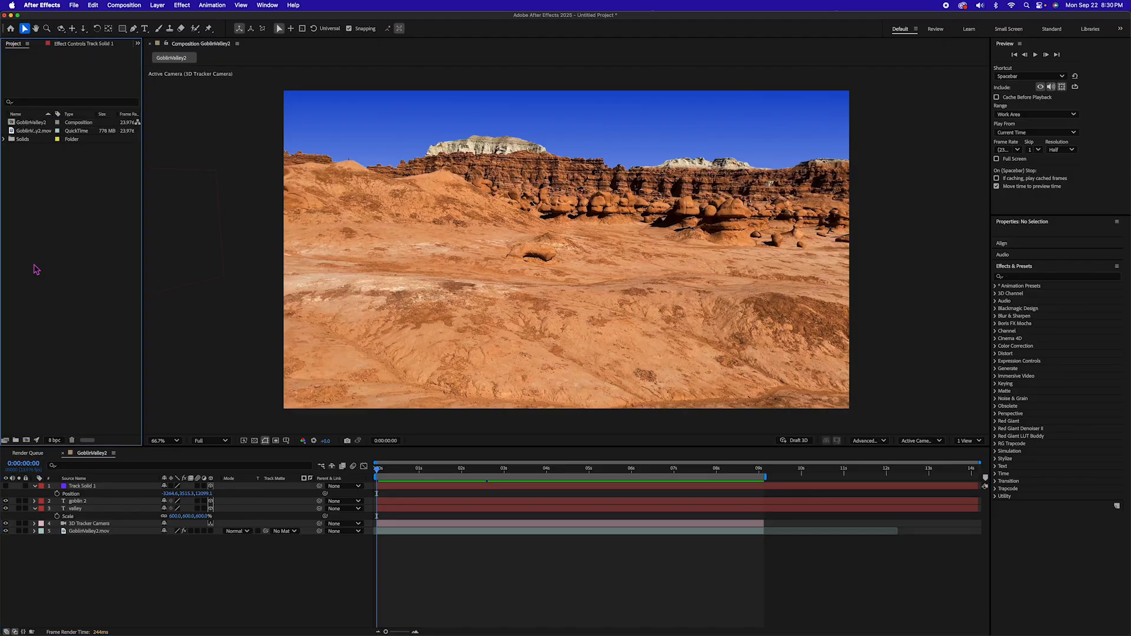
pyautogui.doubleClick(69, 236)
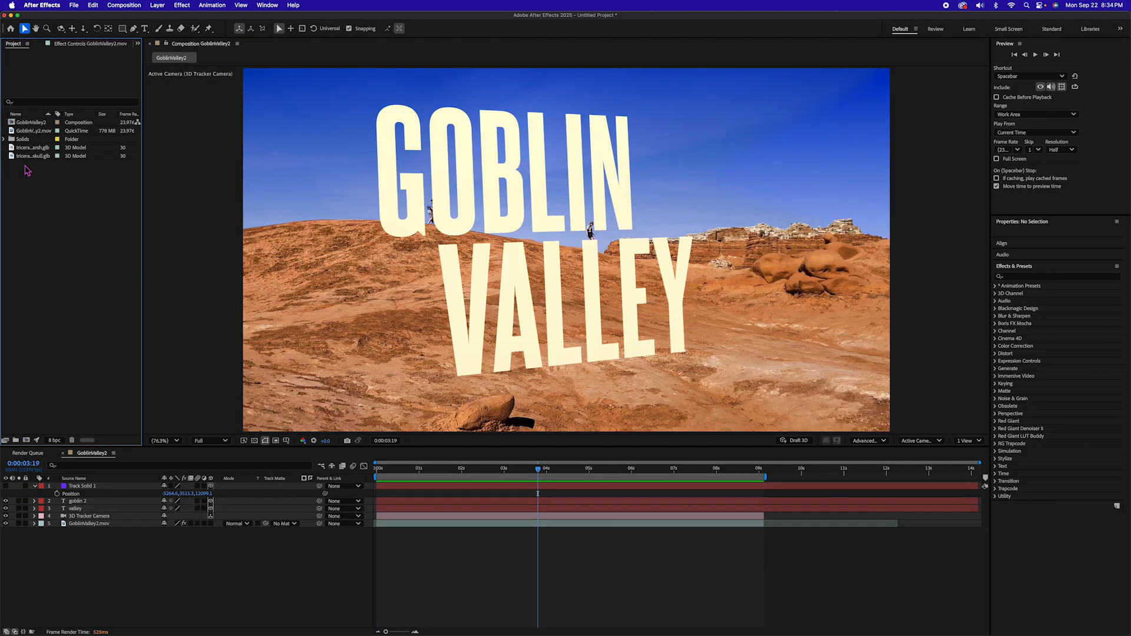
pyautogui.click(29, 148)
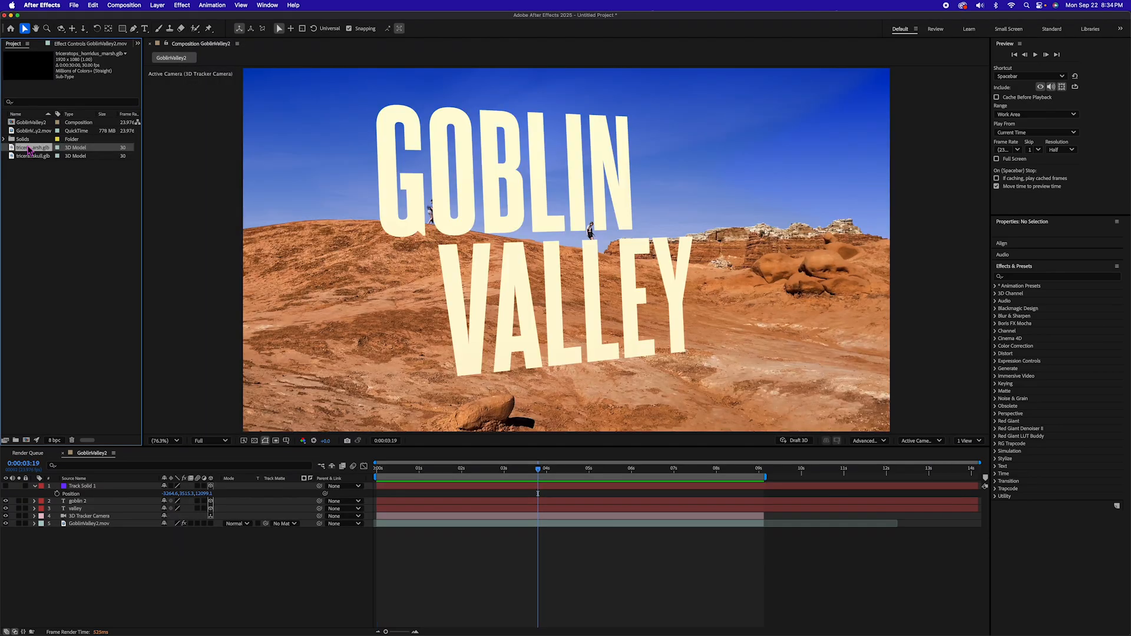
pyautogui.click(29, 174)
pyautogui.moveTo(30, 156); pyautogui.dragTo(53, 506)
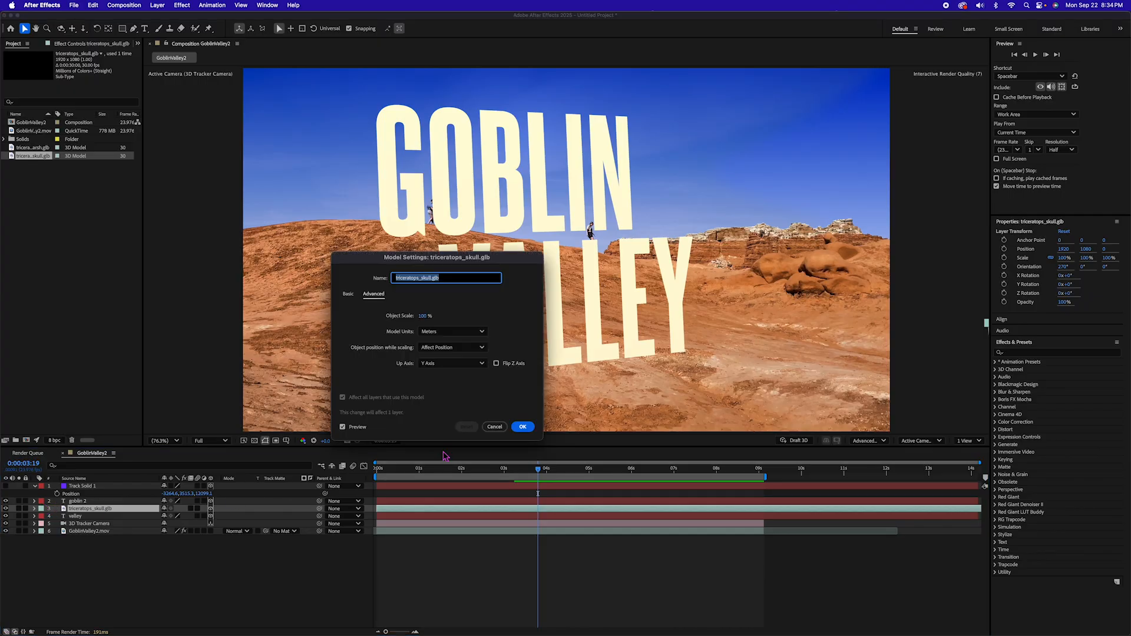
pyautogui.press('Return')
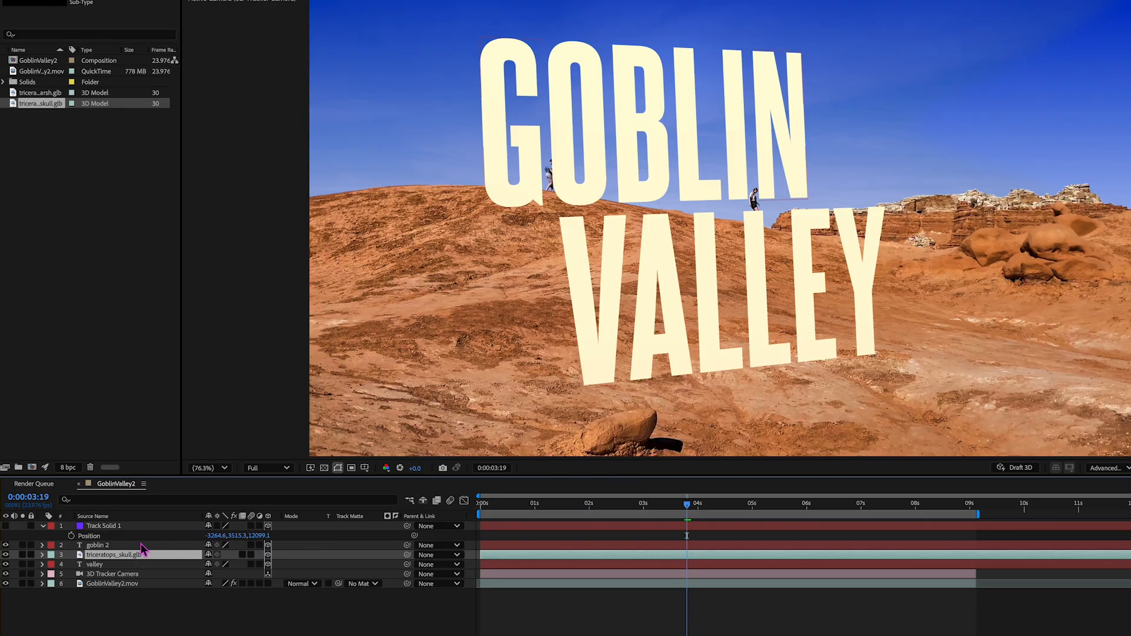
# Step: Trim the start of the Track Solid 1 layer to 0:00:03:19 and copy its position
pyautogui.click(108, 528)
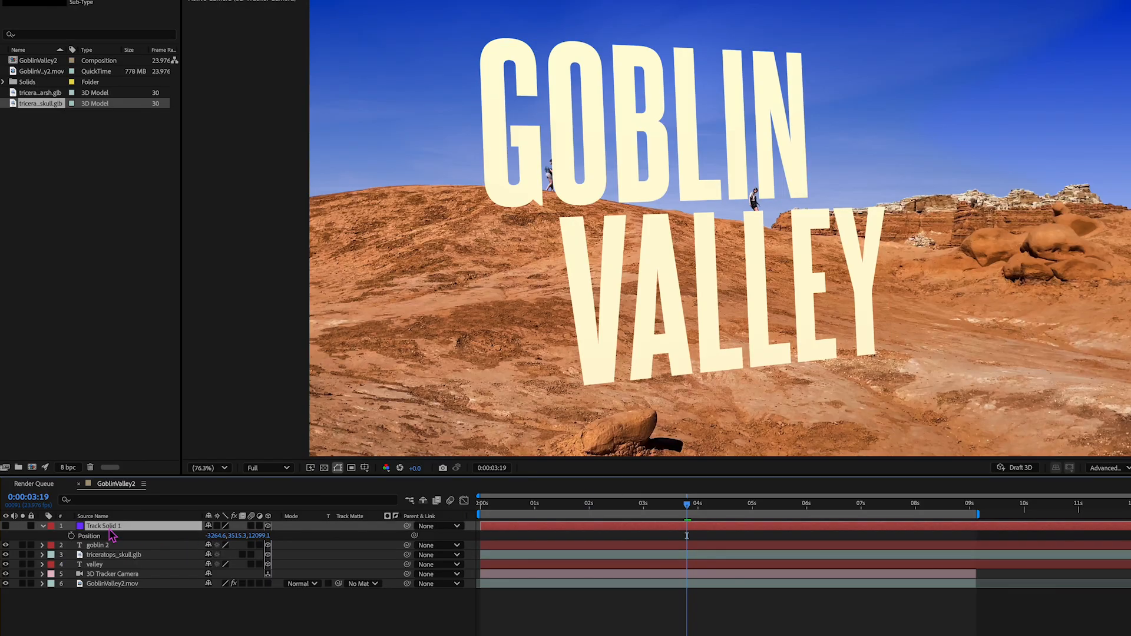
pyautogui.hotkey('alt', '[')
pyautogui.press('Return')
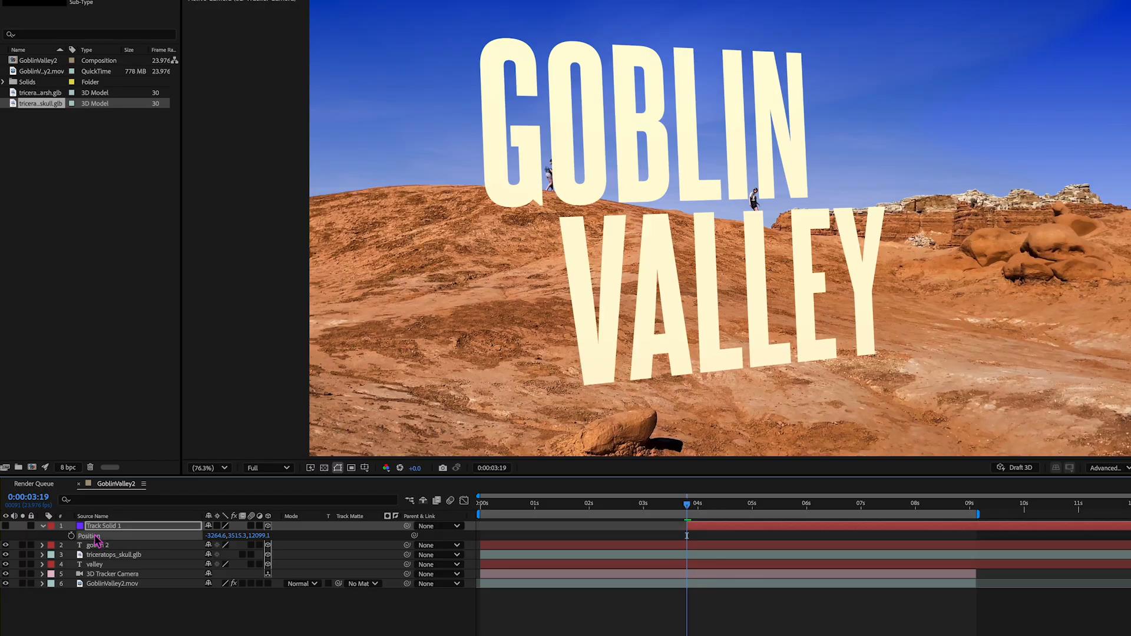
pyautogui.click(111, 575)
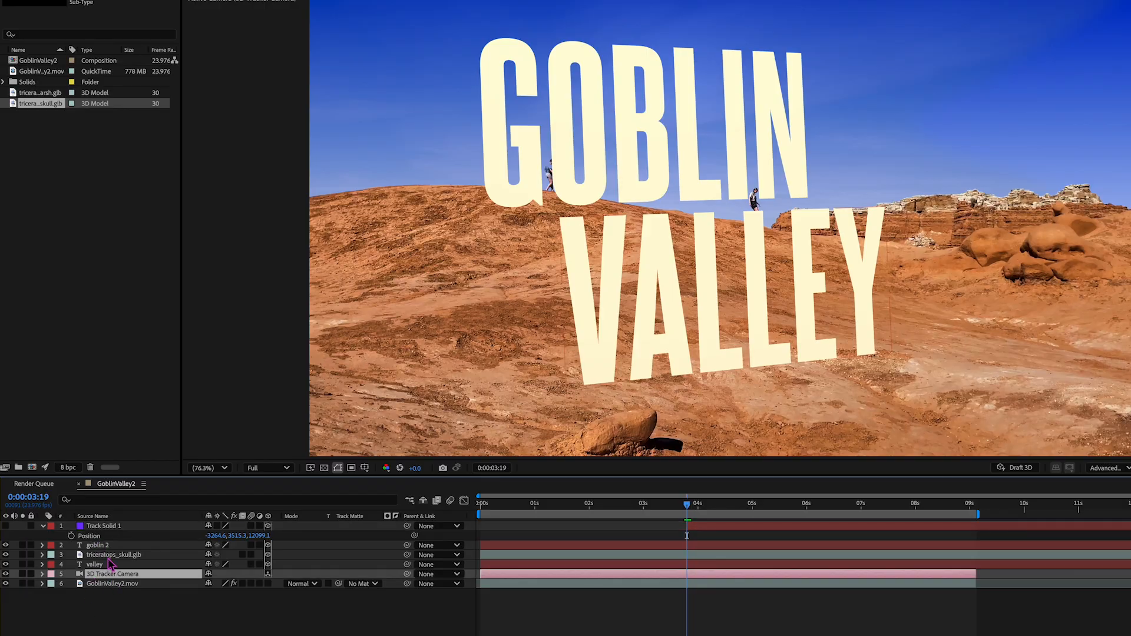
# Step: Paste the track solid's position of -3264.6, 3515.3, 12099.1 onto the triceratops_skull.glb layer
pyautogui.click(110, 556)
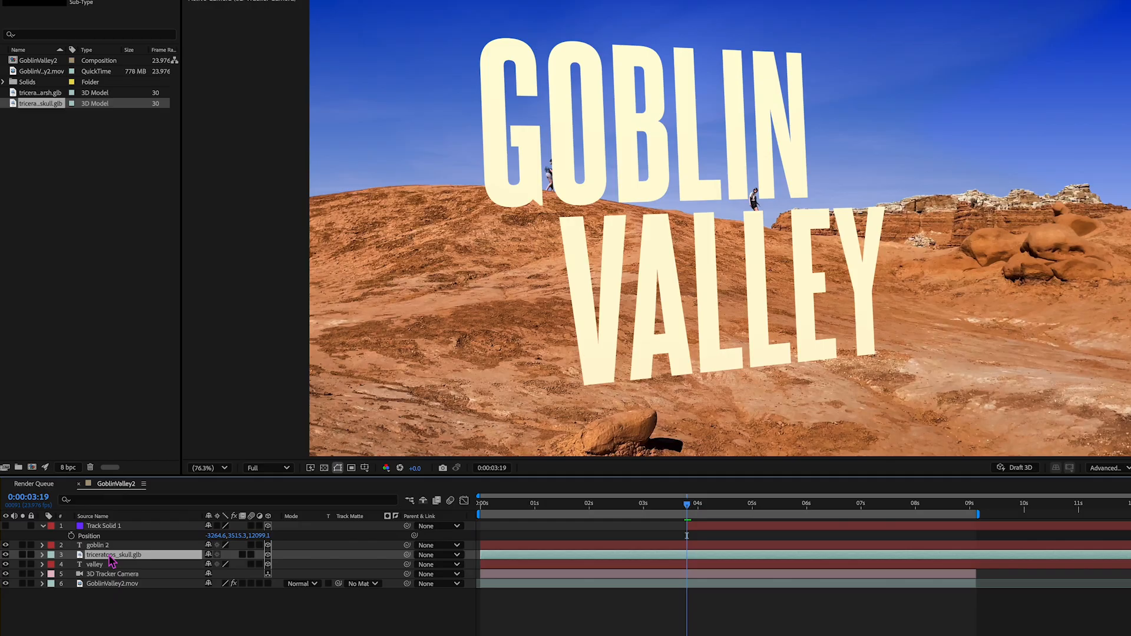
pyautogui.press('p')
pyautogui.press('Return')
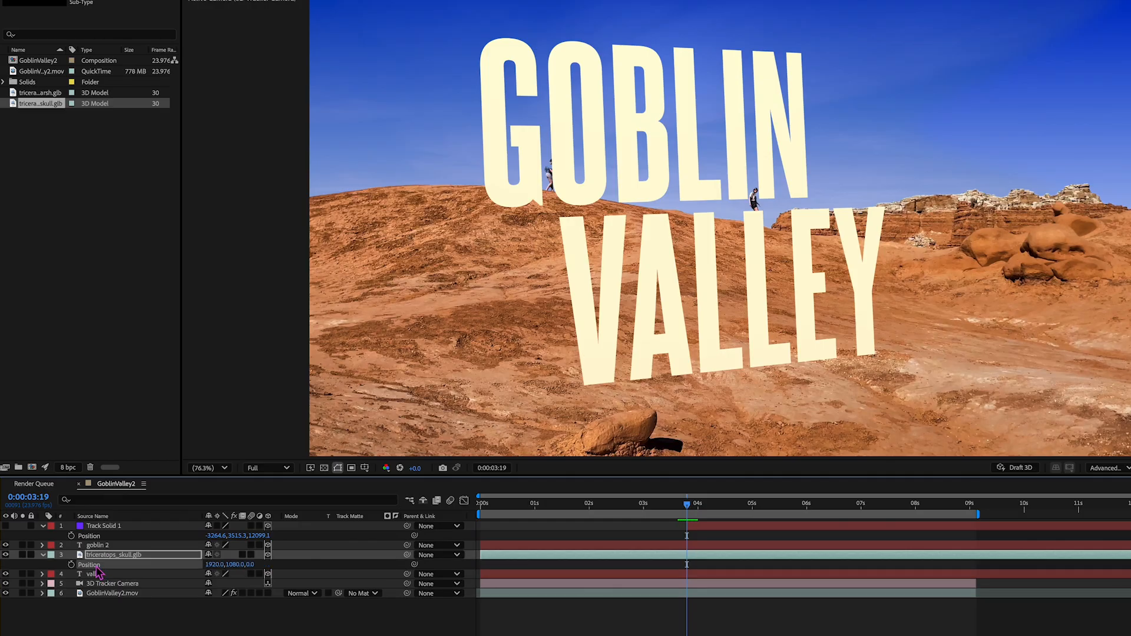
pyautogui.hotkey('ctrl', 'v')
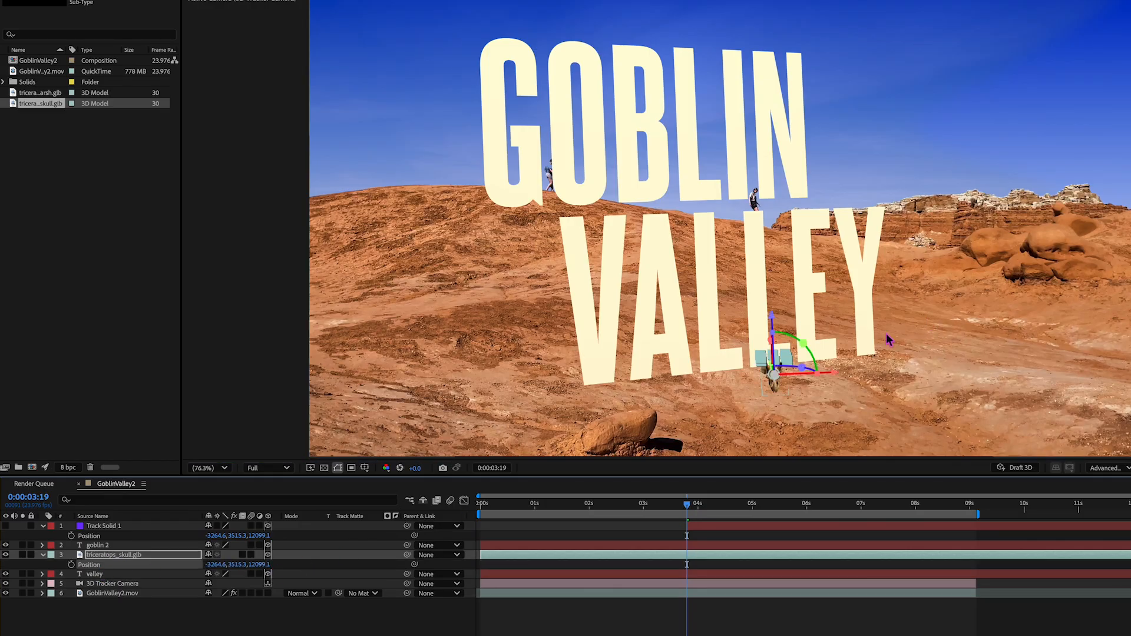
# Step: Scale the triceratops skull to 818% and shift it beside the title by setting its anchor point to 968, 0, 247
pyautogui.press('s')
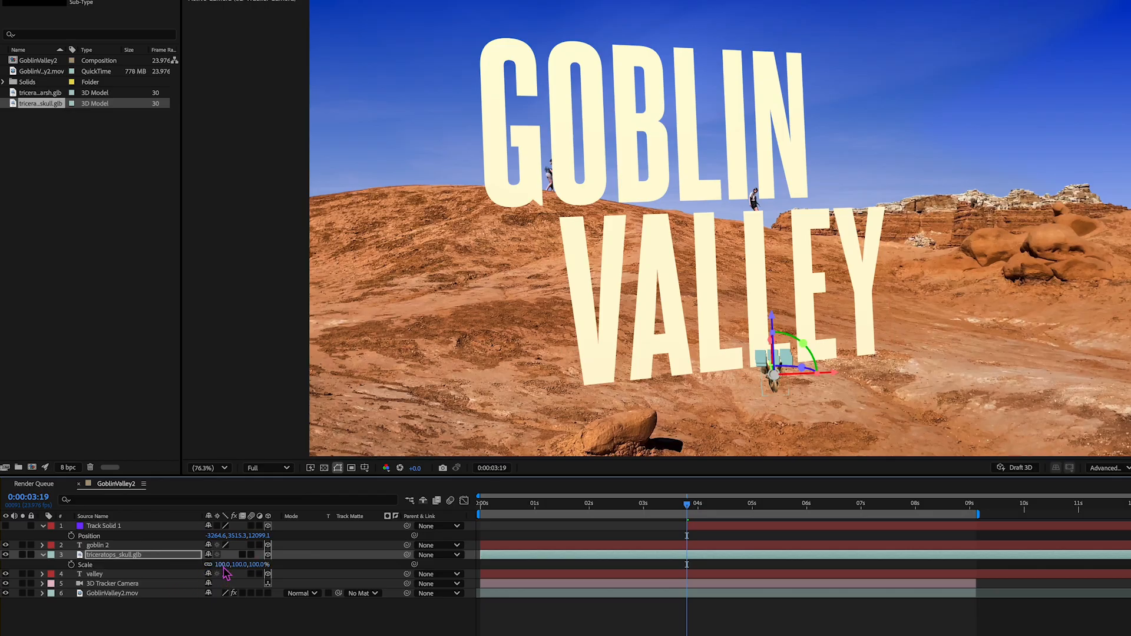
pyautogui.moveTo(223, 564); pyautogui.dragTo(642, 574)
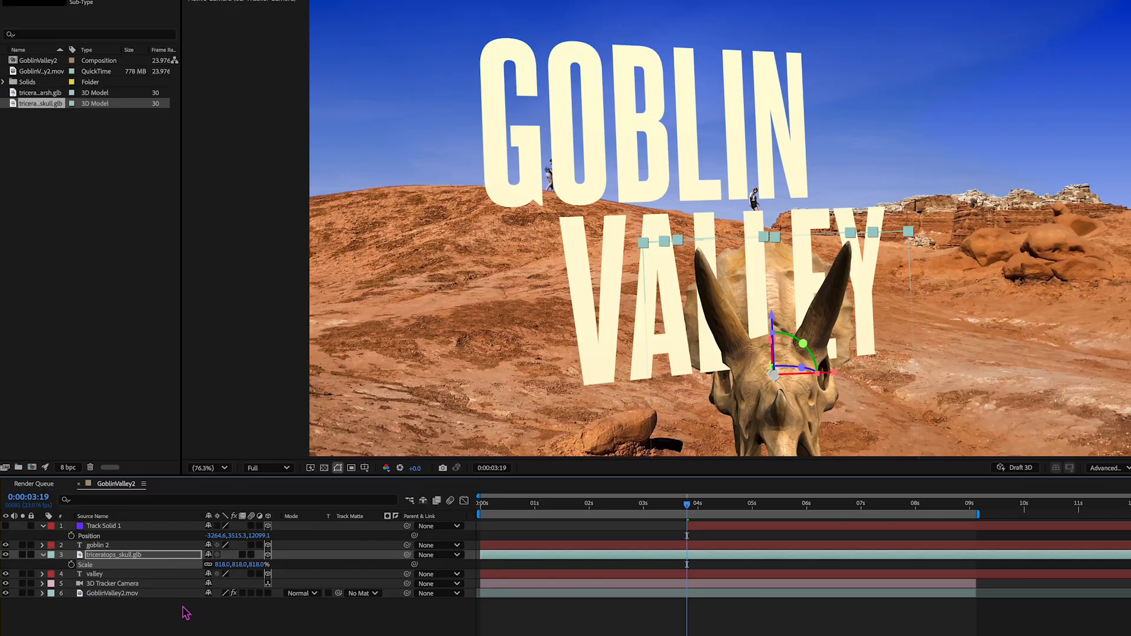
pyautogui.press('a')
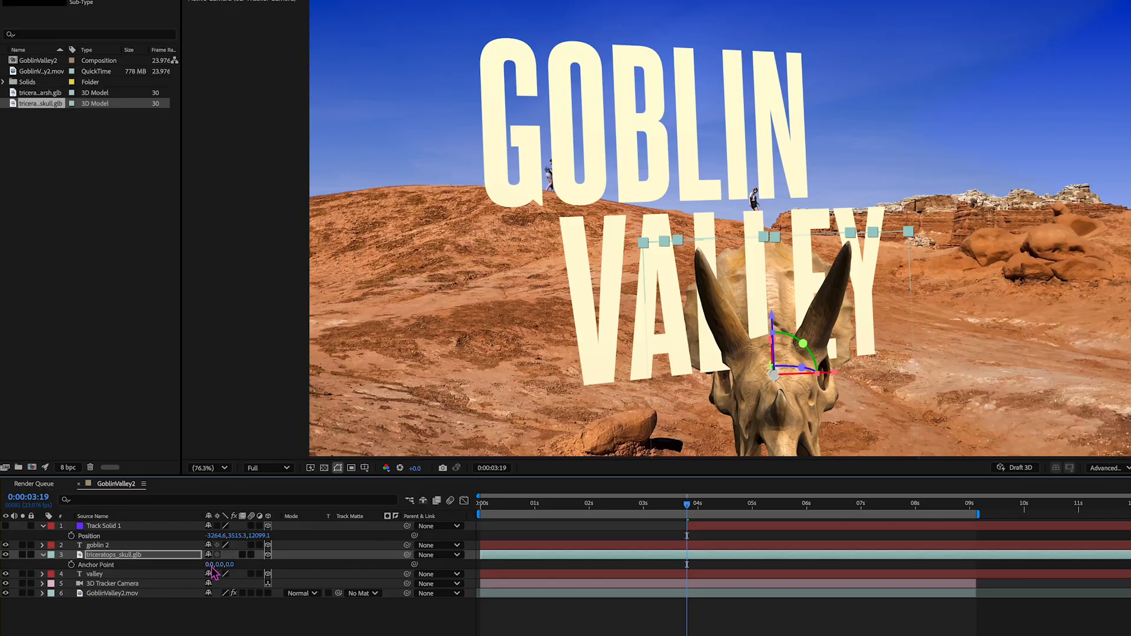
pyautogui.moveTo(211, 564); pyautogui.dragTo(787, 598)
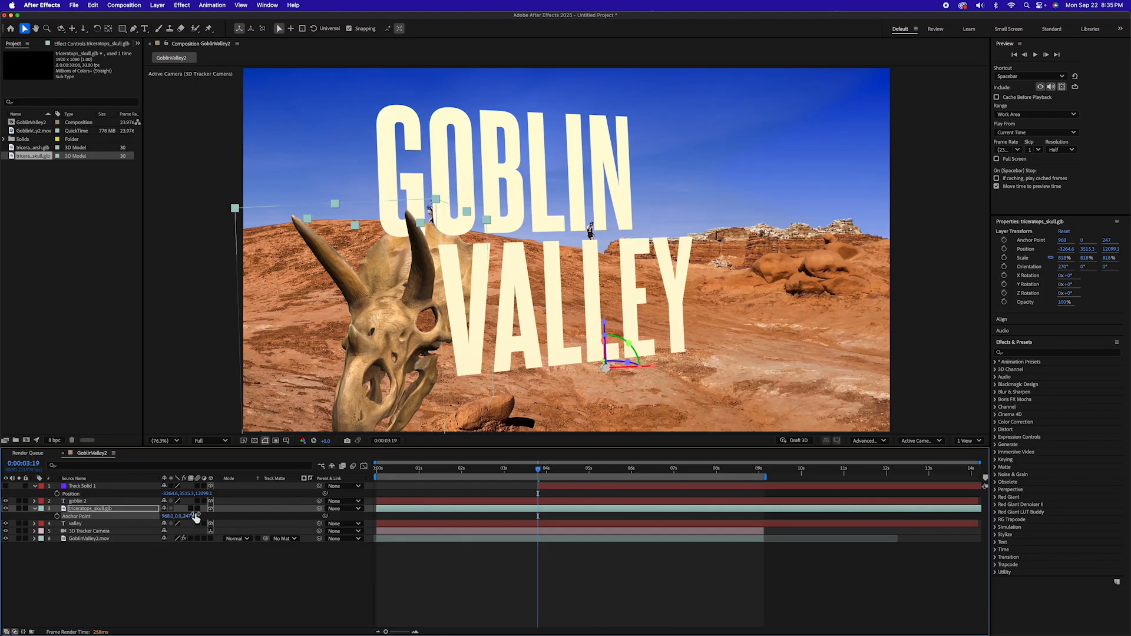
# Step: Turn the triceratops skull to face the camera with an orientation of 270°, 0°, 335°
pyautogui.press('r')
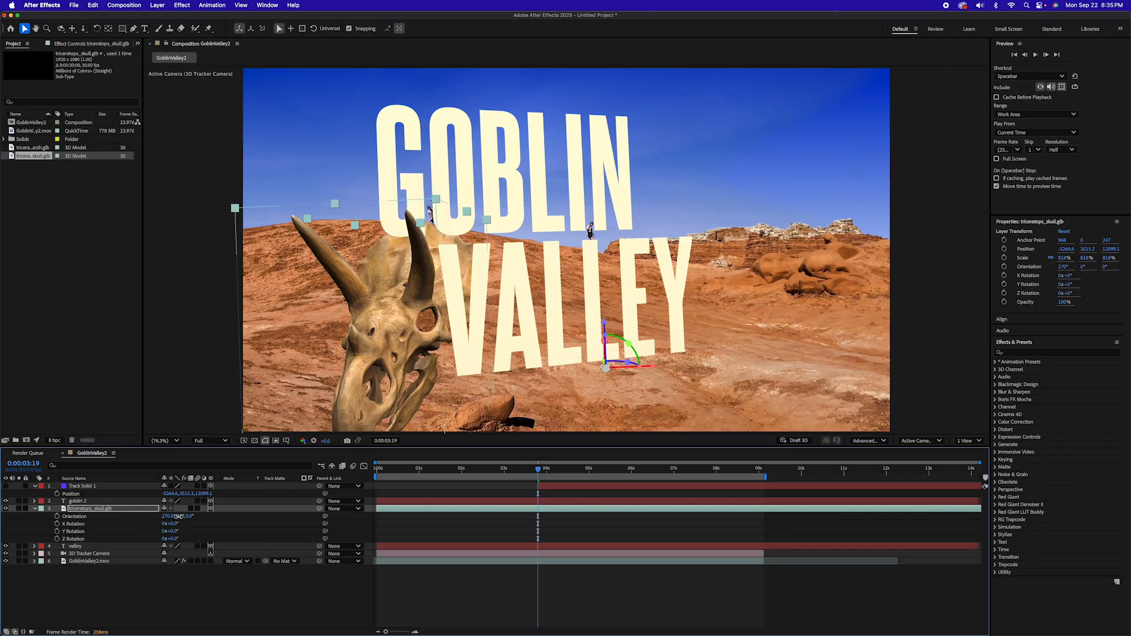
pyautogui.moveTo(179, 516); pyautogui.dragTo(178, 517)
pyautogui.press('super+z')
pyautogui.press('super+z')
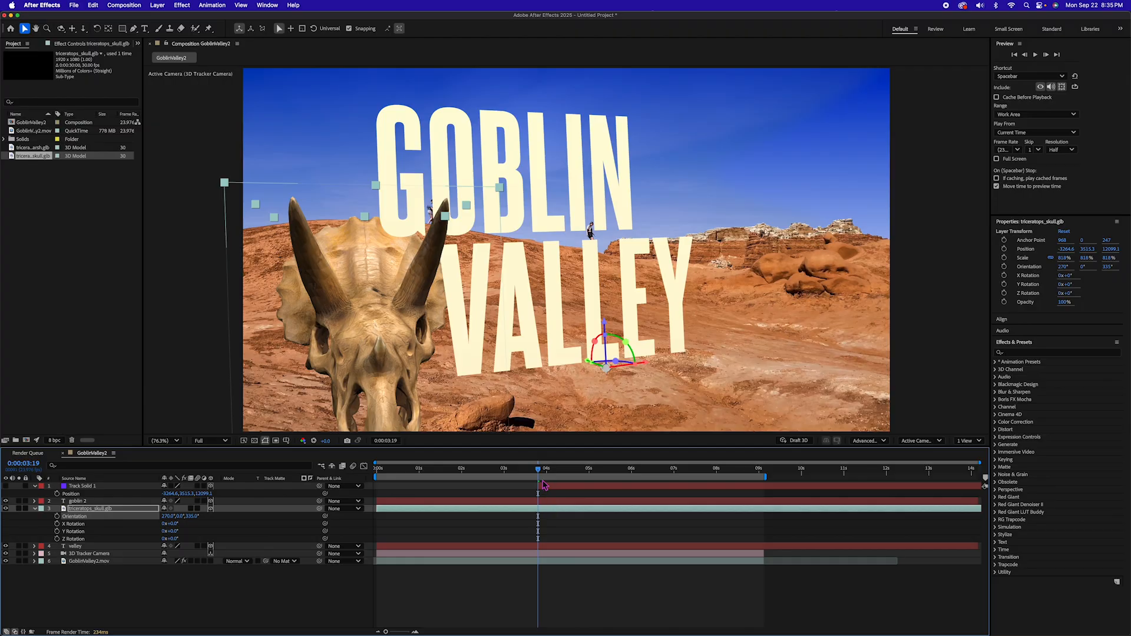
# Step: Play the composition from the start to check how the skull follows the shot, and scrub to 0:00:03:08
pyautogui.moveTo(539, 471); pyautogui.dragTo(304, 454)
pyautogui.press('space')
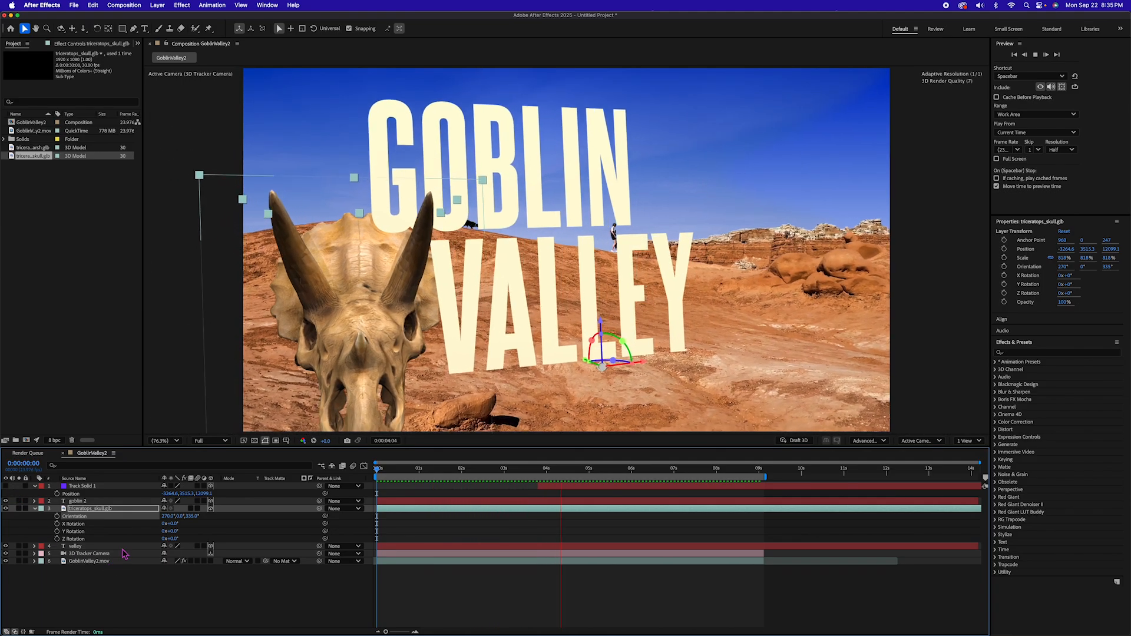
pyautogui.click(415, 471)
pyautogui.moveTo(415, 471); pyautogui.dragTo(519, 470)
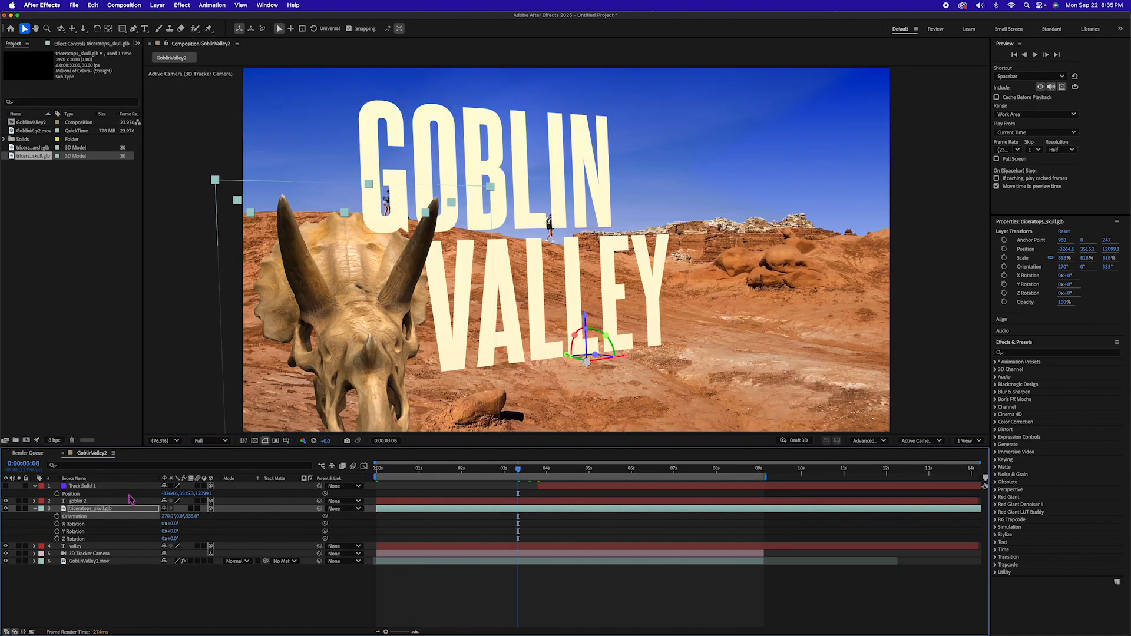
# Step: Reduce the triceratops skull's scale to 684% and raise it by setting its Z anchor point to 405
pyautogui.click(106, 511)
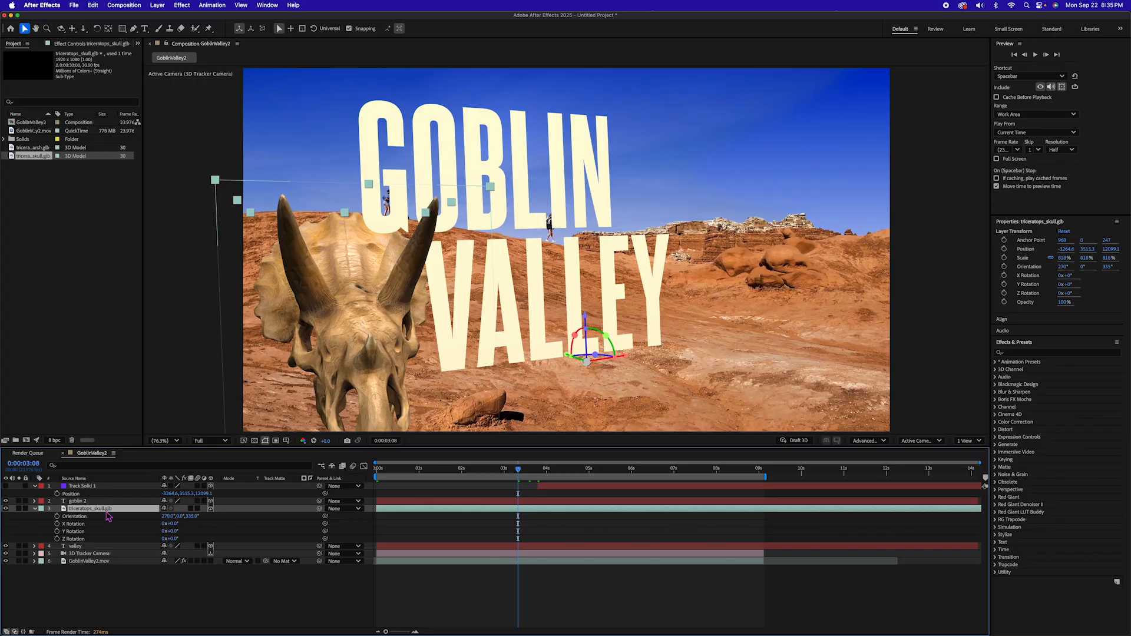
pyautogui.press('s')
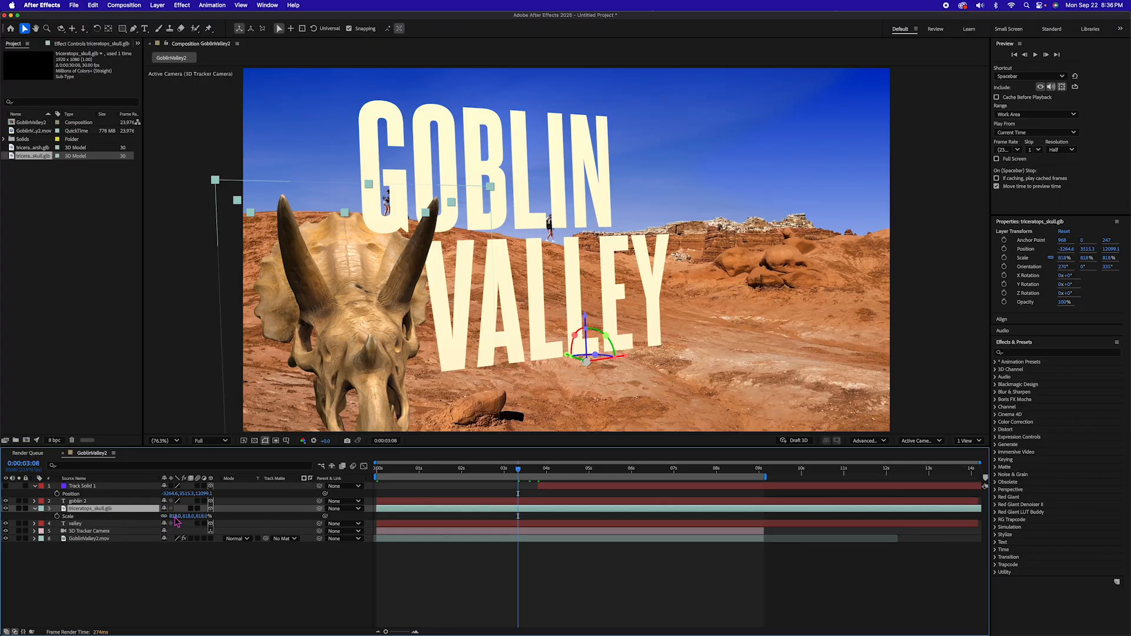
pyautogui.moveTo(175, 521); pyautogui.dragTo(122, 519)
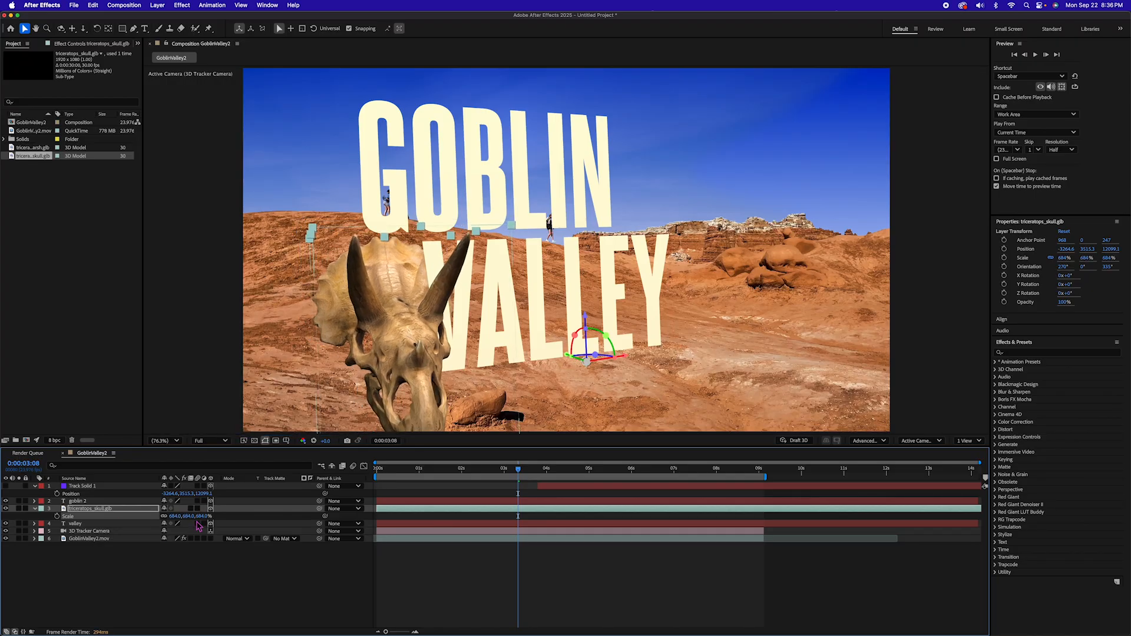
pyautogui.press('a')
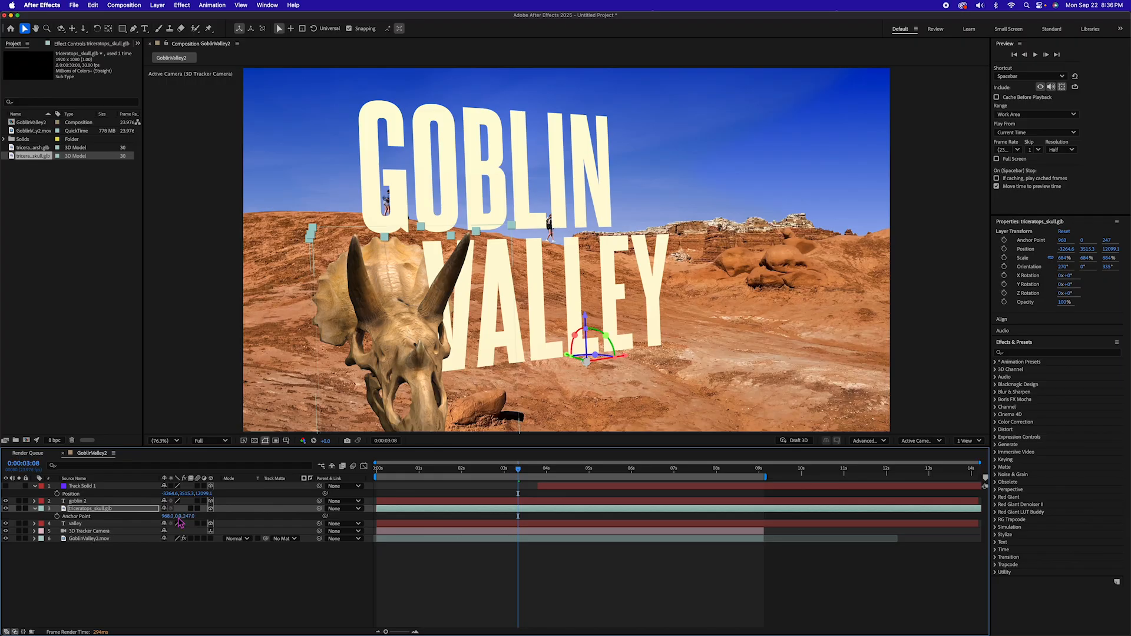
pyautogui.moveTo(191, 519); pyautogui.dragTo(260, 516)
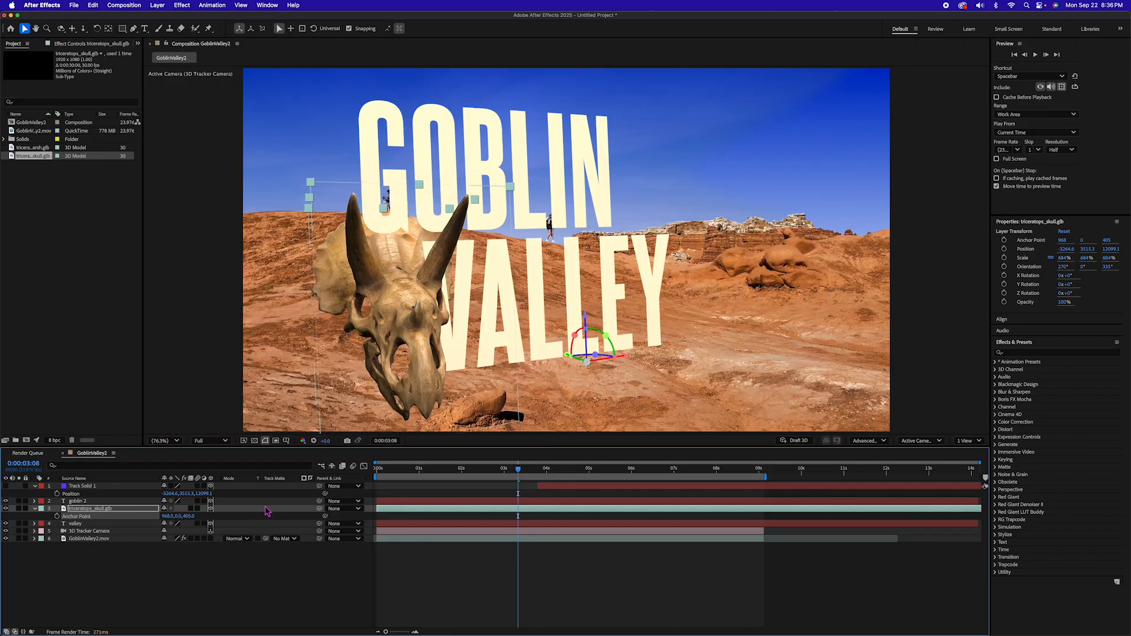
# Step: At 0:00:05:00, display the 3D Camera Tracker points of the GoblinValley2.mov layer
pyautogui.moveTo(518, 469); pyautogui.dragTo(583, 474)
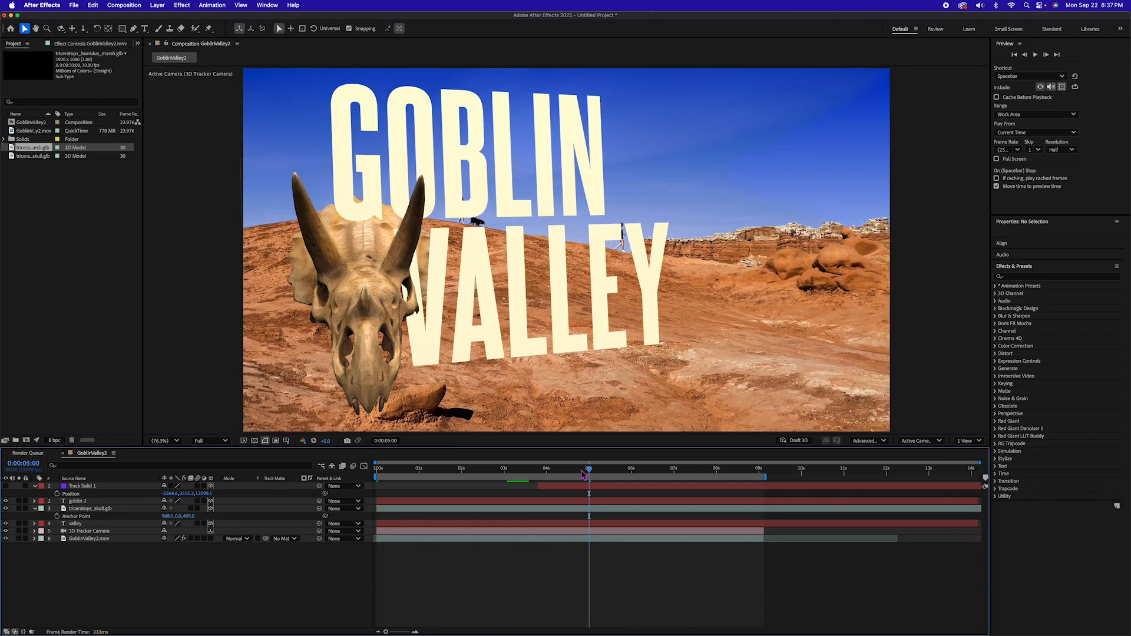
pyautogui.click(544, 510)
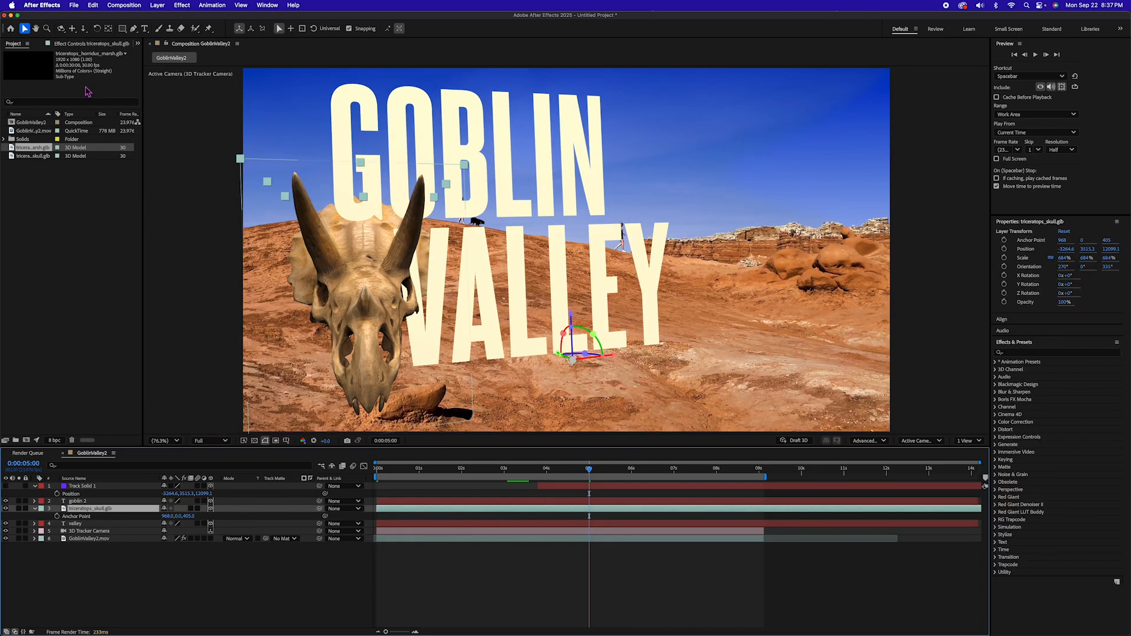
pyautogui.click(71, 45)
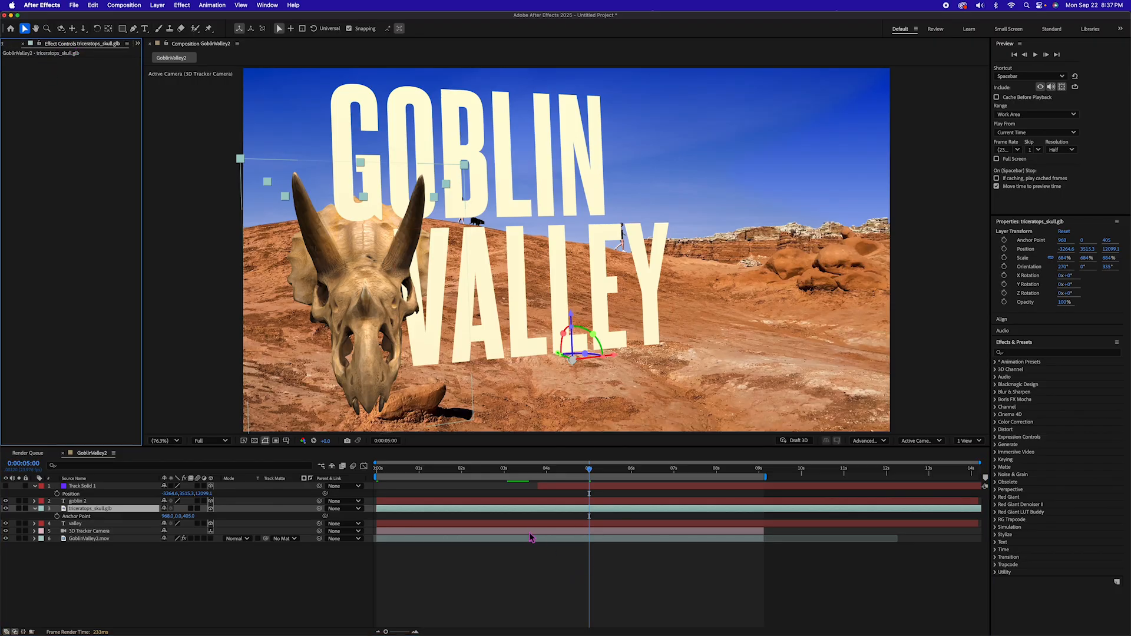
pyautogui.click(83, 539)
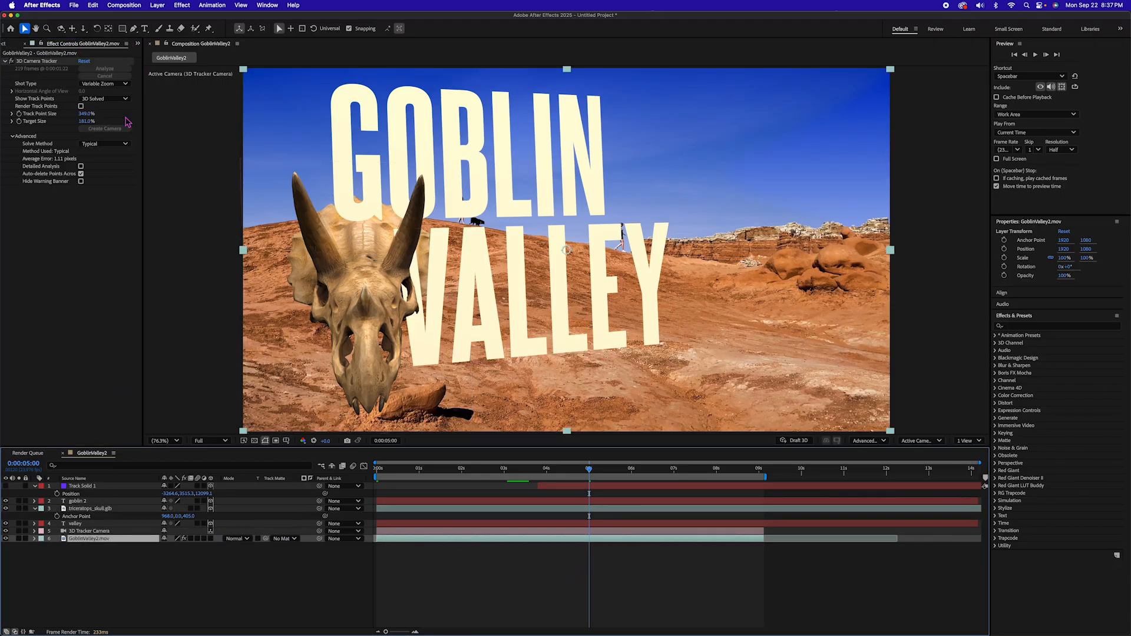
pyautogui.click(33, 62)
pyautogui.click(35, 62)
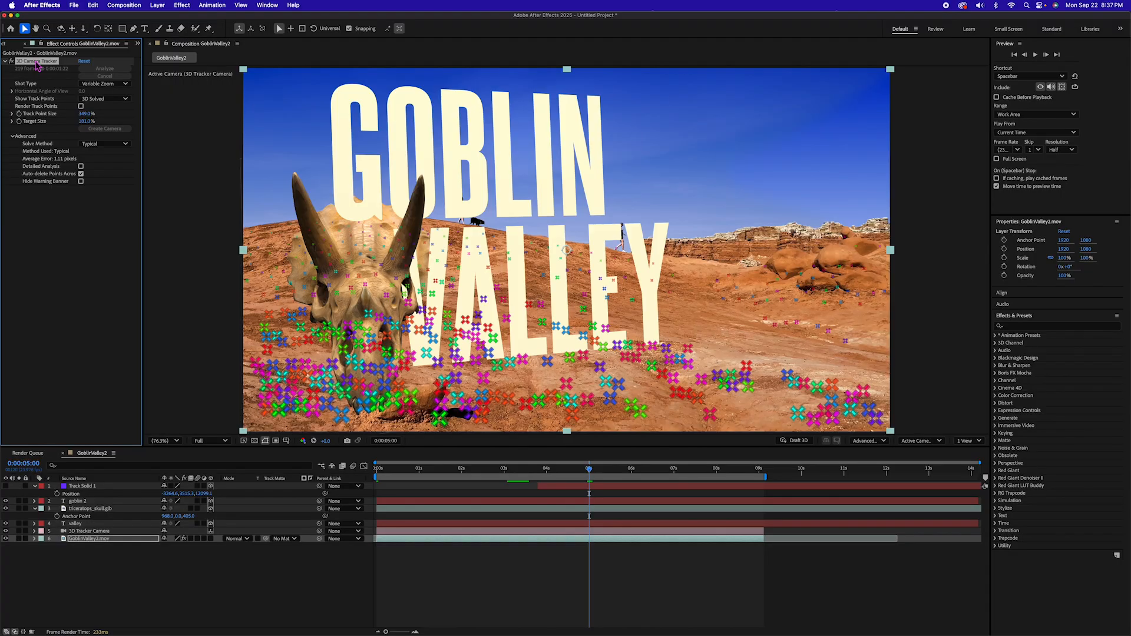
# Step: Try to delete the track points on the ground around the Y of VALLEY
pyautogui.click(662, 298)
pyautogui.moveTo(662, 297)
pyautogui.mouseDown()
pyautogui.moveTo(606, 263)
pyautogui.moveTo(576, 262)
pyautogui.moveTo(550, 280)
pyautogui.moveTo(575, 302)
pyautogui.moveTo(638, 311)
pyautogui.mouseUp()
pyautogui.press('Delete')
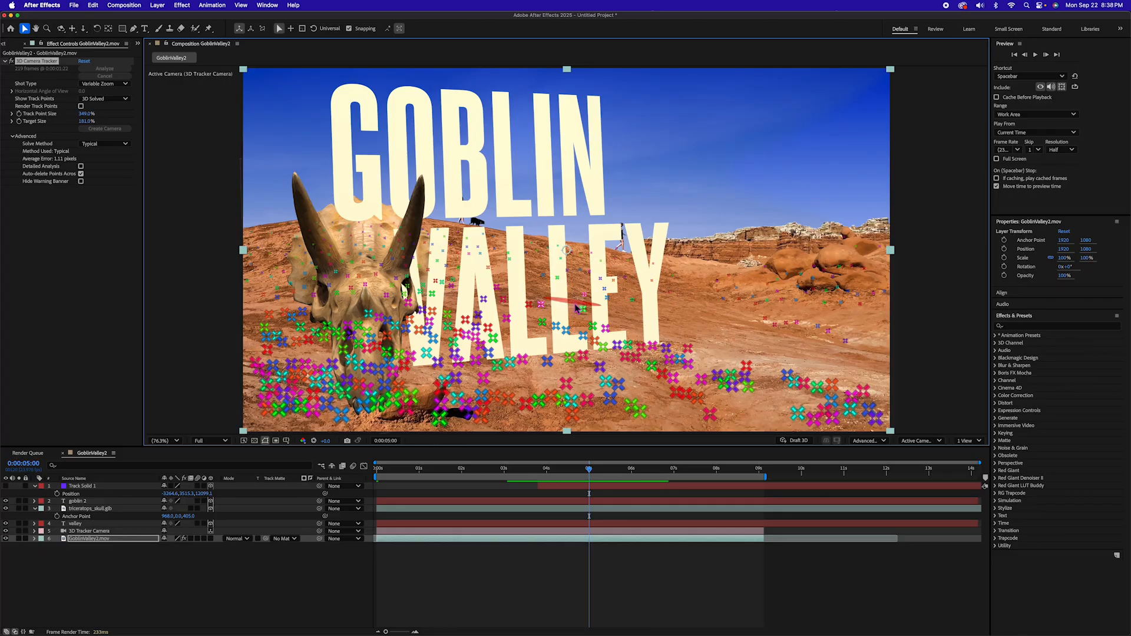
# Step: Create a track solid from the selected ground points behind VALLEY and play the composition from the start to check how it sticks
pyautogui.rightClick(576, 307)
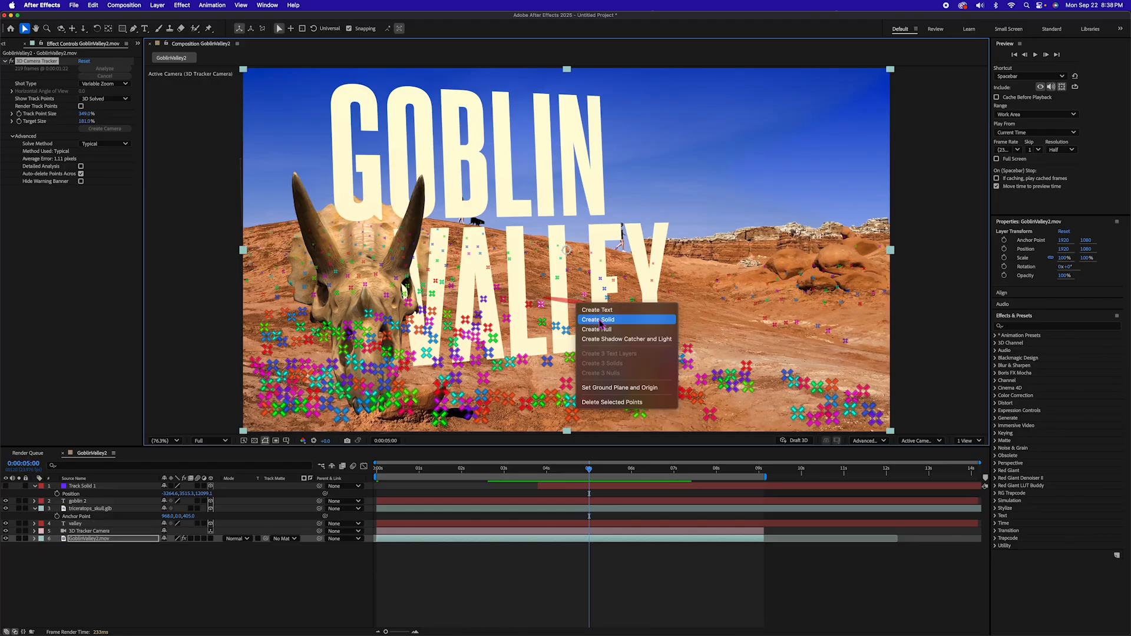
pyautogui.click(600, 322)
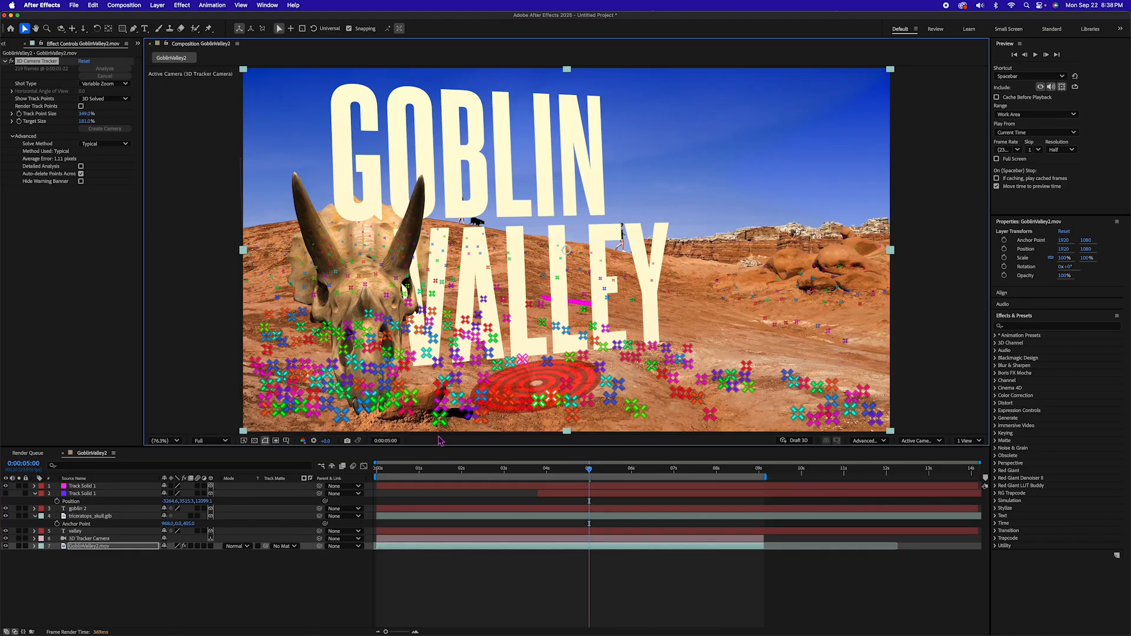
pyautogui.moveTo(460, 473); pyautogui.dragTo(305, 471)
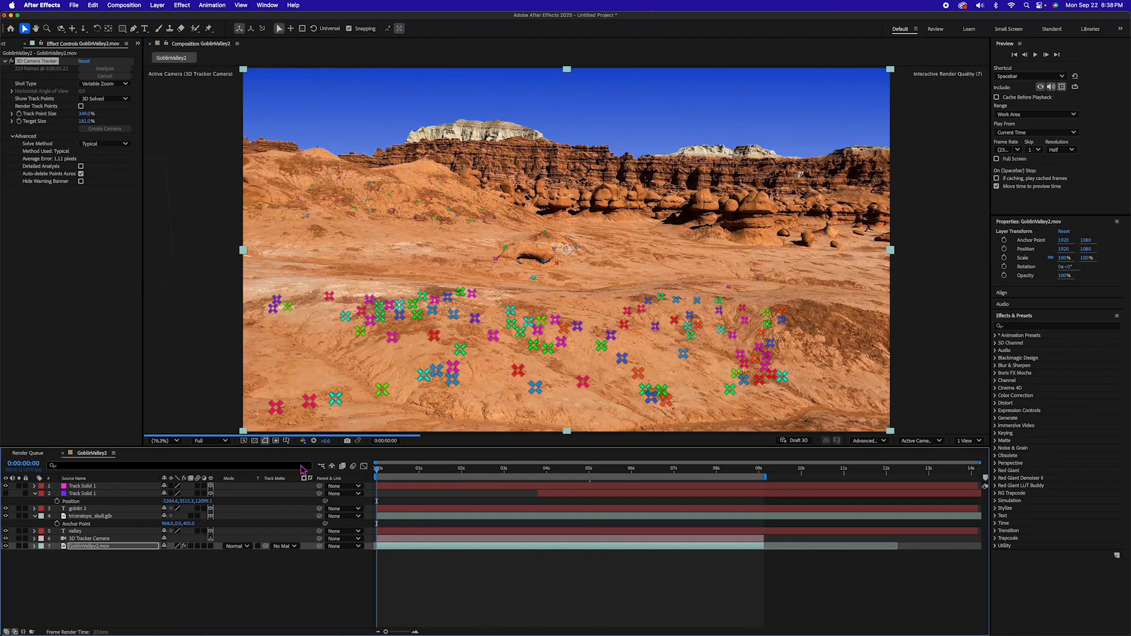
pyautogui.press('space')
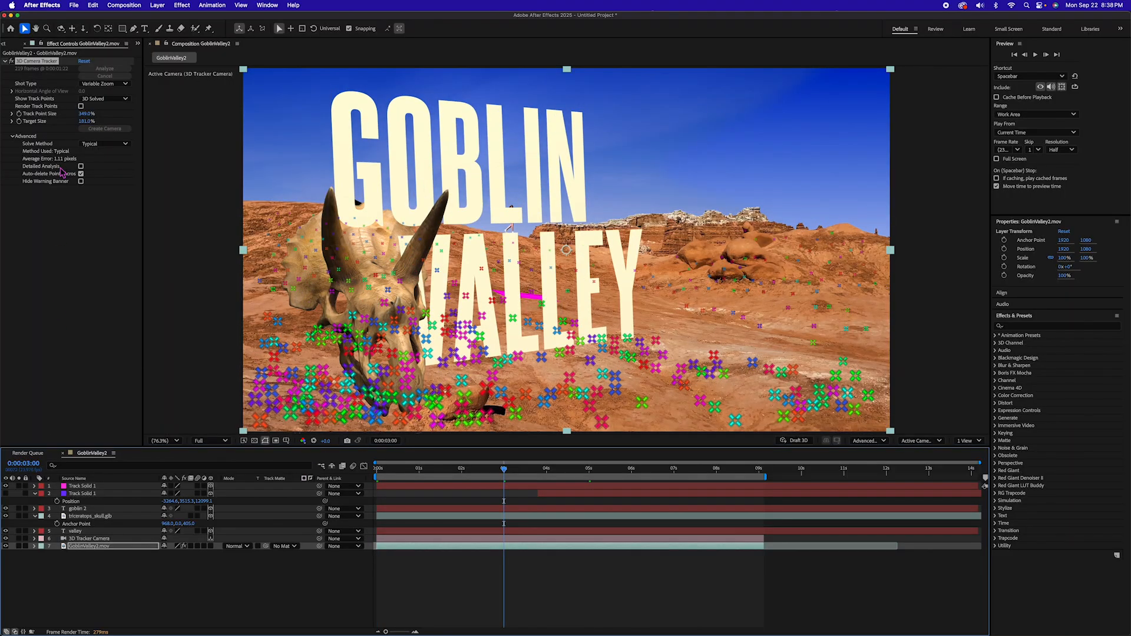
# Step: Add the triceratops_horridus_marsh.glb model to the composition and give it the position copied from the newest Track Solid 1
pyautogui.click(13, 44)
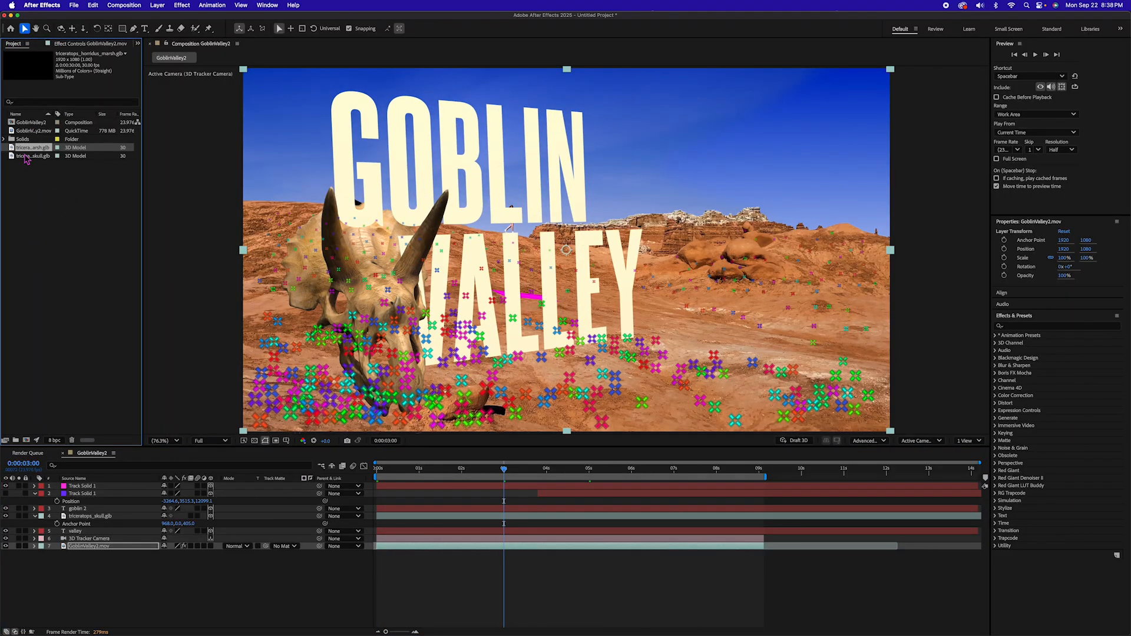
pyautogui.moveTo(28, 152); pyautogui.dragTo(71, 505)
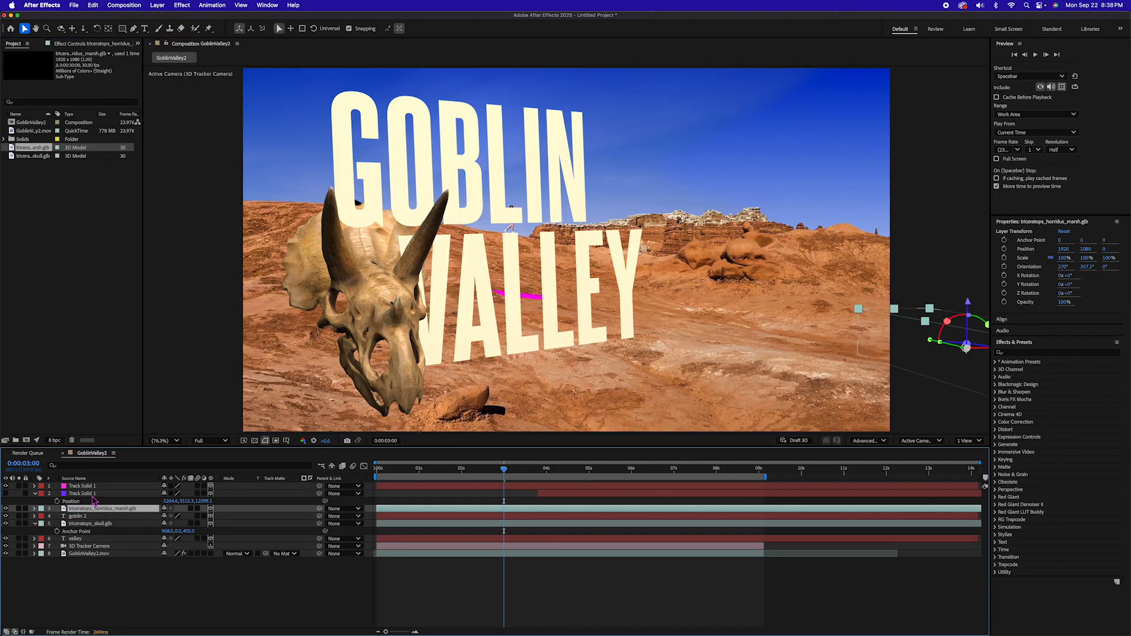
pyautogui.click(92, 486)
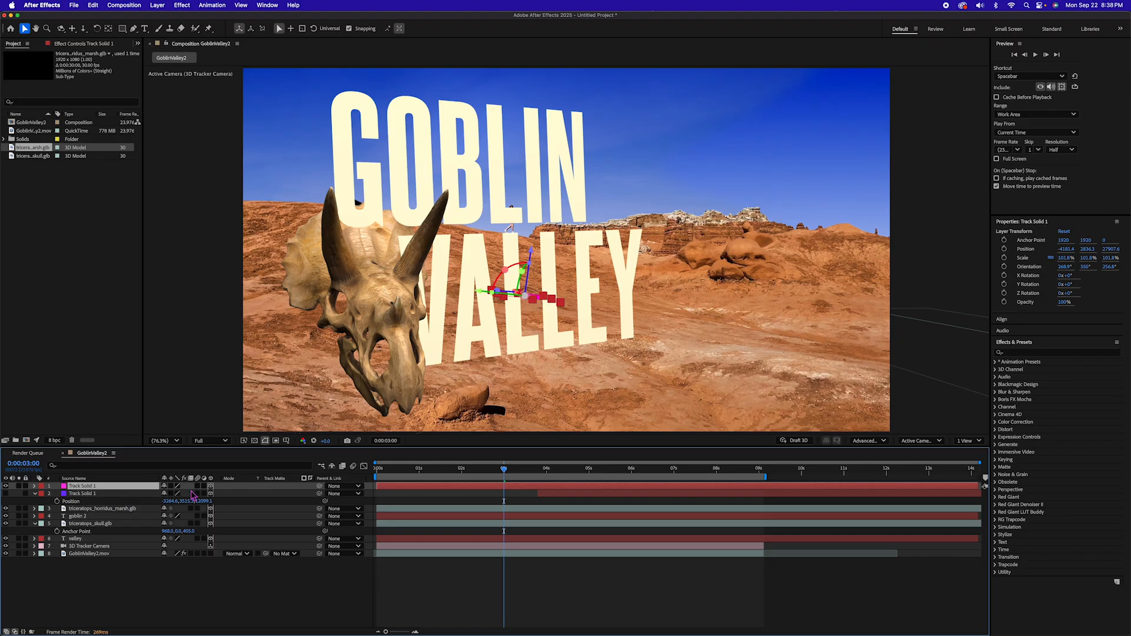
pyautogui.press('p')
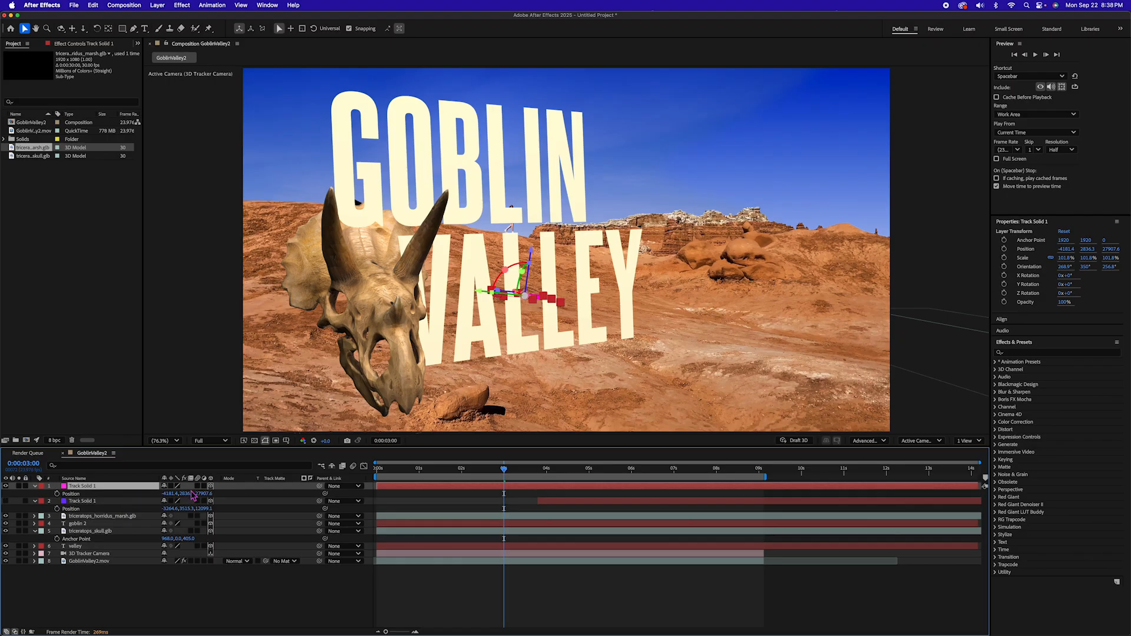
pyautogui.click(77, 495)
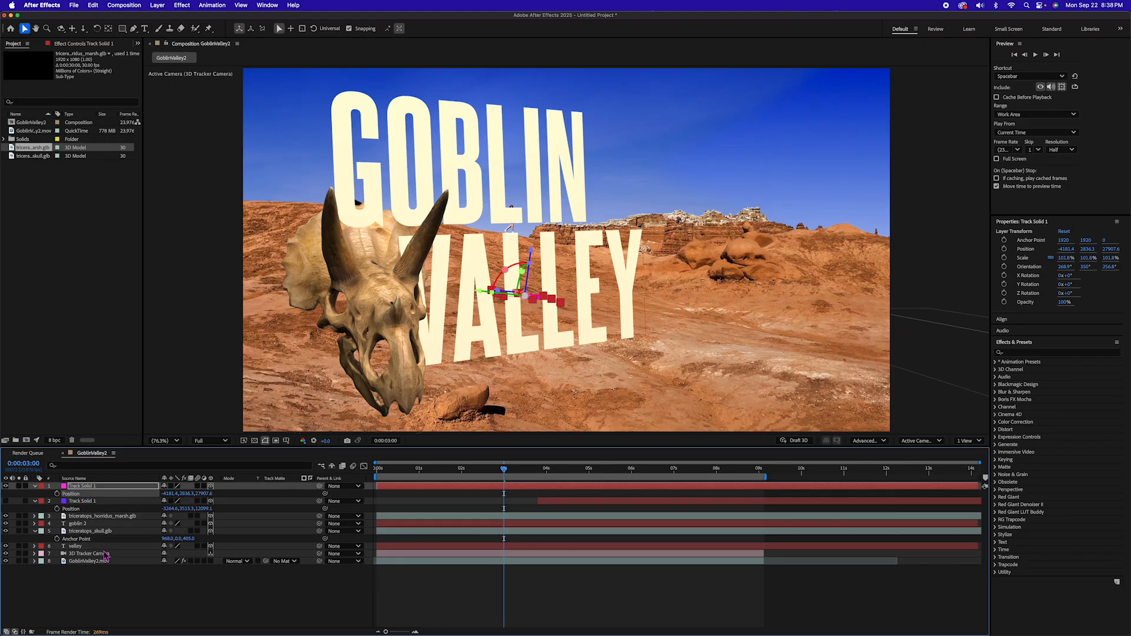
pyautogui.click(108, 517)
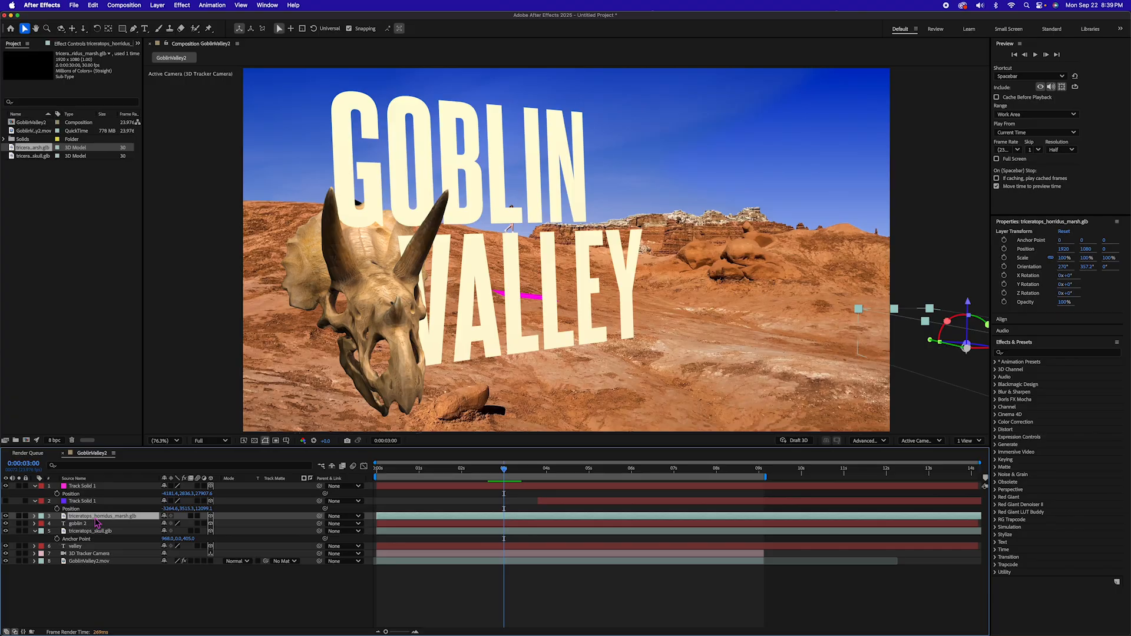
pyautogui.press('p')
pyautogui.click(73, 523)
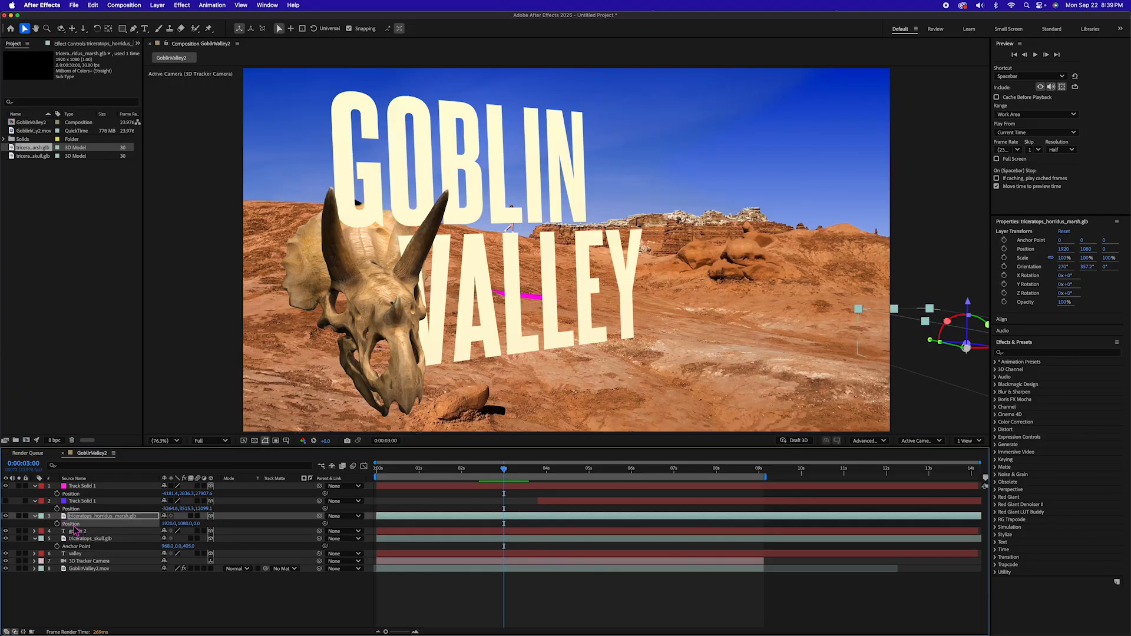
pyautogui.press('cmd+v')
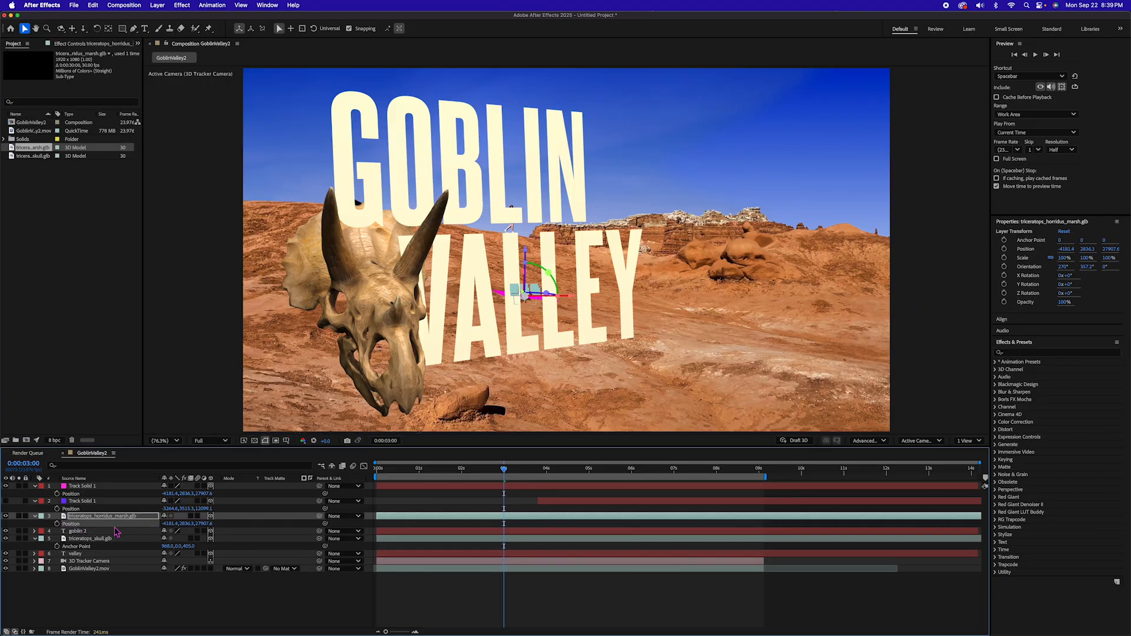
# Step: Scale the triceratops_horridus_marsh.glb model to 487% and preview the composition from the start
pyautogui.press('s')
pyautogui.moveTo(175, 523); pyautogui.dragTo(347, 519)
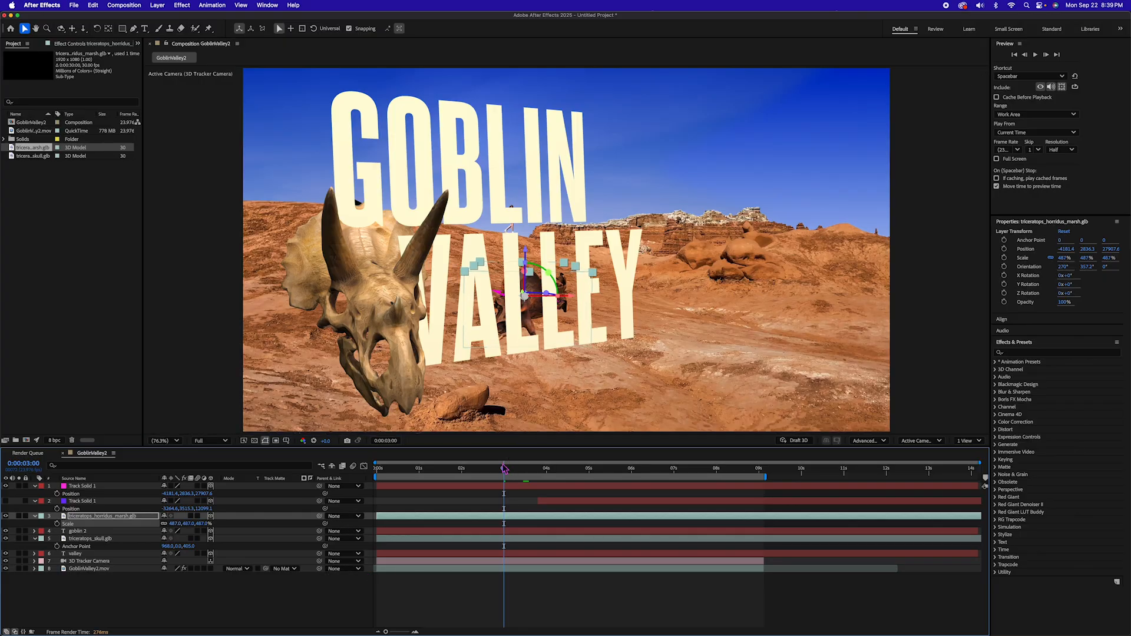
pyautogui.moveTo(504, 468); pyautogui.dragTo(377, 468)
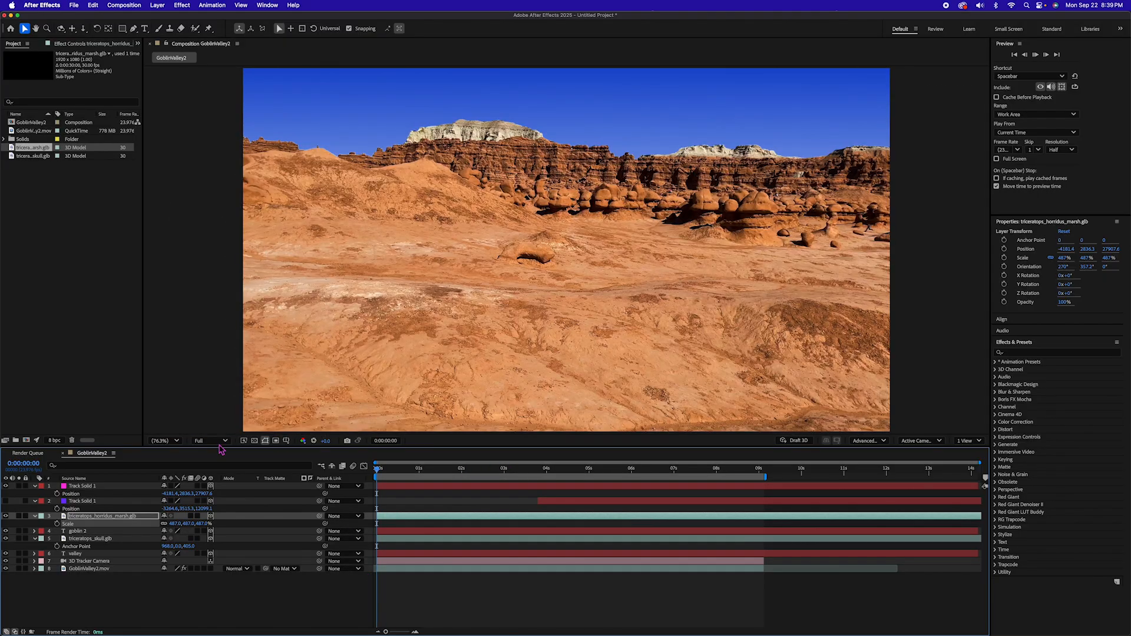
pyautogui.press('space')
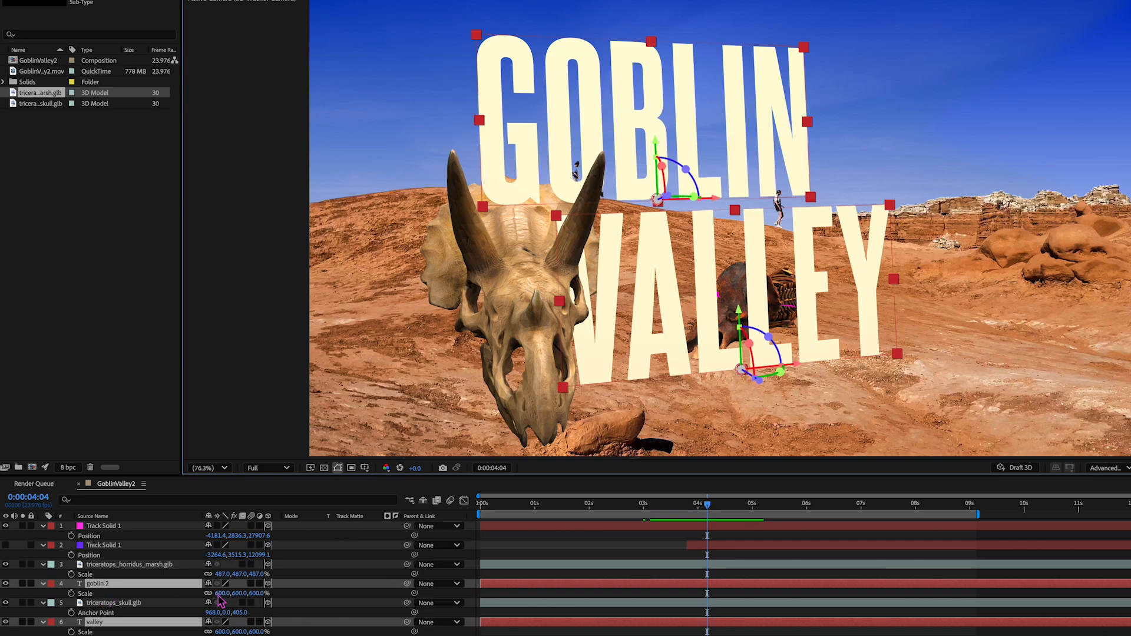
# Step: Set the Z anchor point of the goblin 2 and valley text layers to 359 and their scale to 500%
pyautogui.press('a')
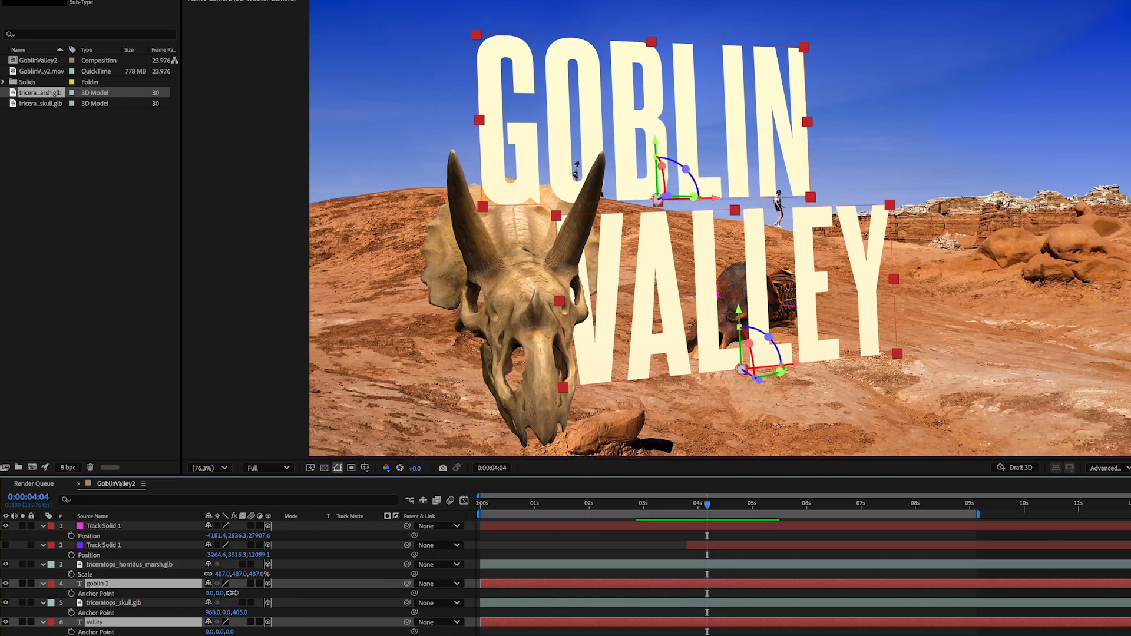
pyautogui.moveTo(231, 593); pyautogui.dragTo(425, 586)
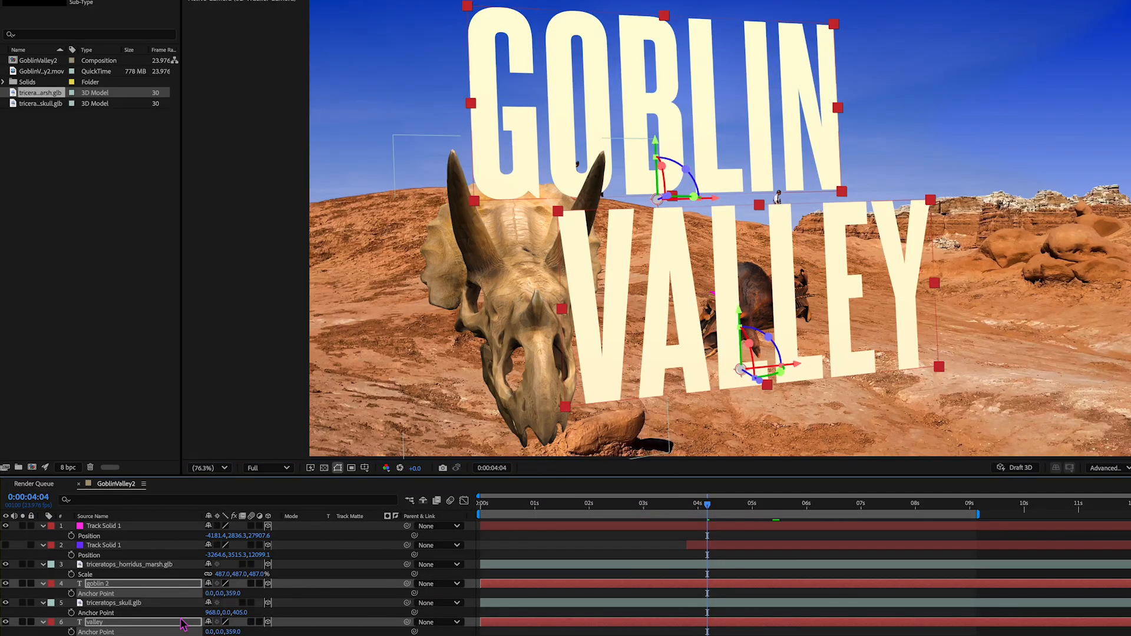
pyautogui.press('s')
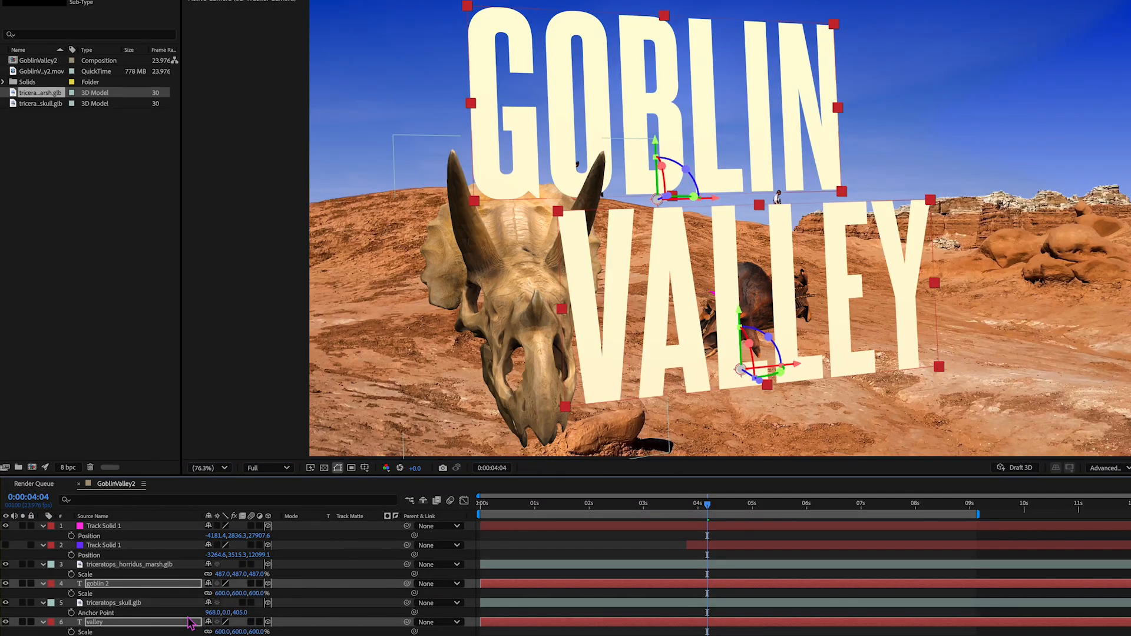
pyautogui.click(226, 593)
pyautogui.press('Return')
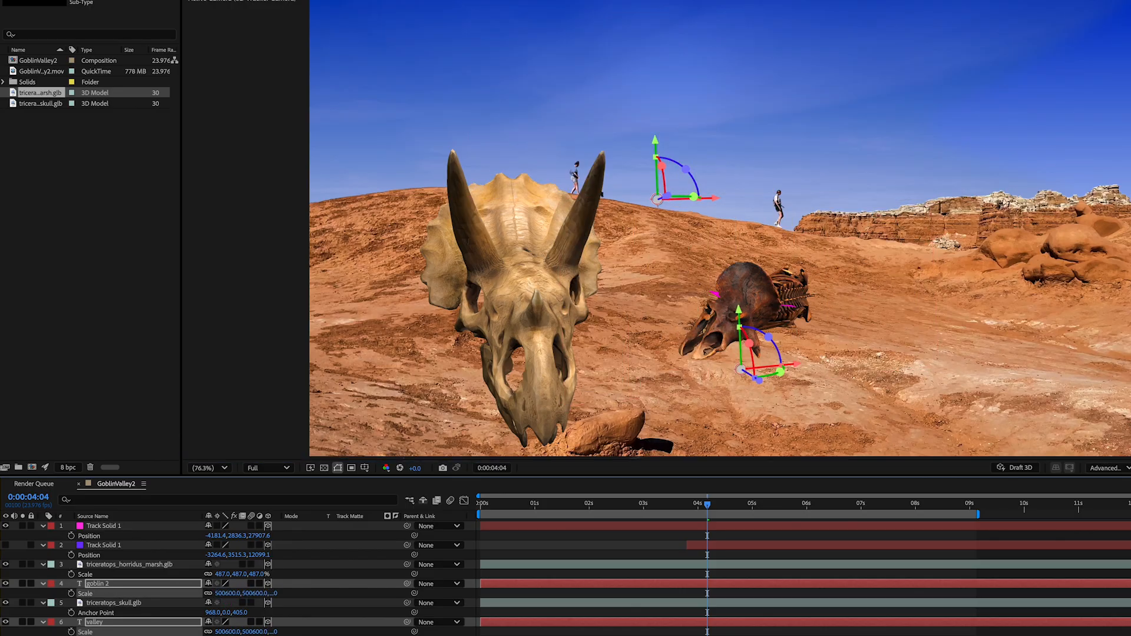
pyautogui.click(231, 596)
pyautogui.press('Return')
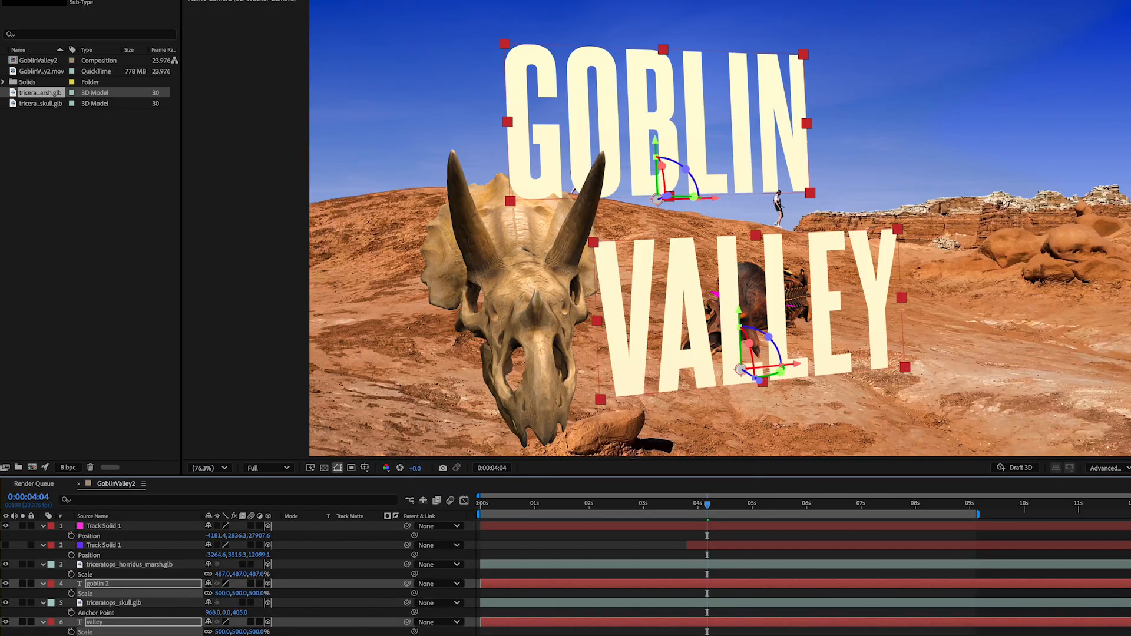
# Step: Lower GOBLIN closer to VALLEY by setting the goblin 2 layer's anchor point to 18, -172, 359
pyautogui.scroll(-1, 635, 370)
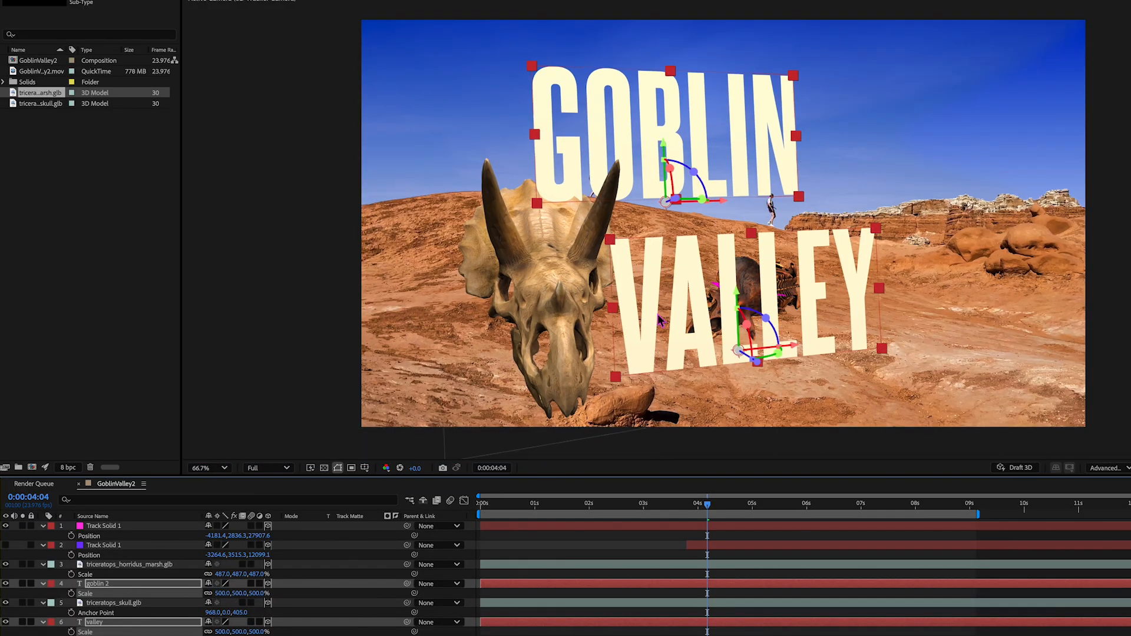
pyautogui.scroll(3, 658, 316)
pyautogui.scroll(-4, 659, 319)
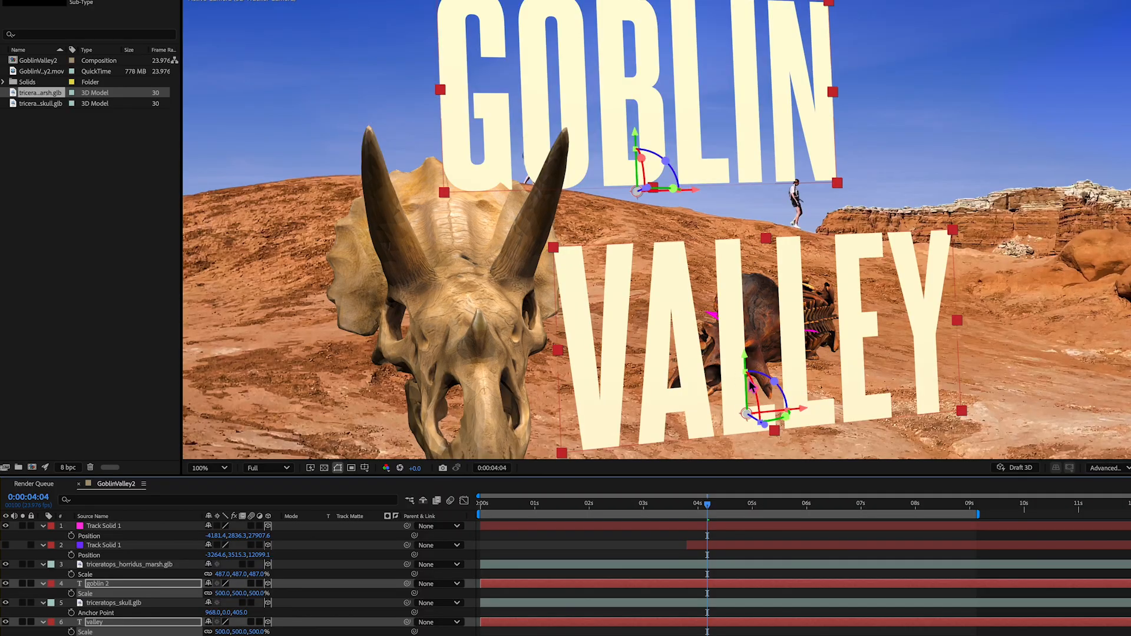
pyautogui.click(726, 589)
pyautogui.press('a')
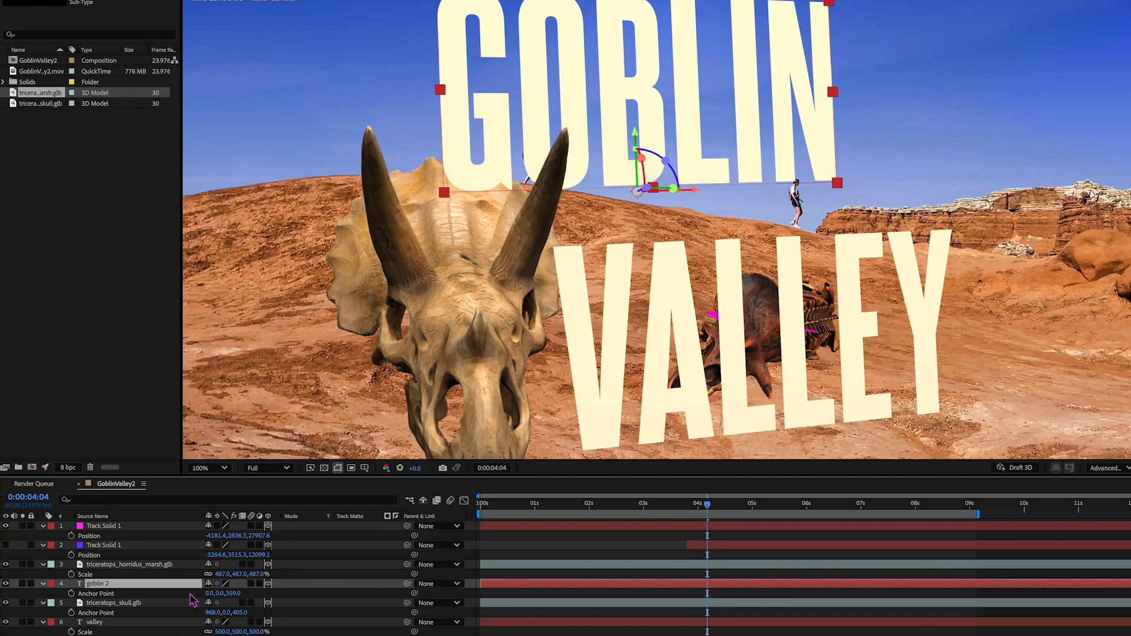
pyautogui.moveTo(211, 593); pyautogui.dragTo(94, 626)
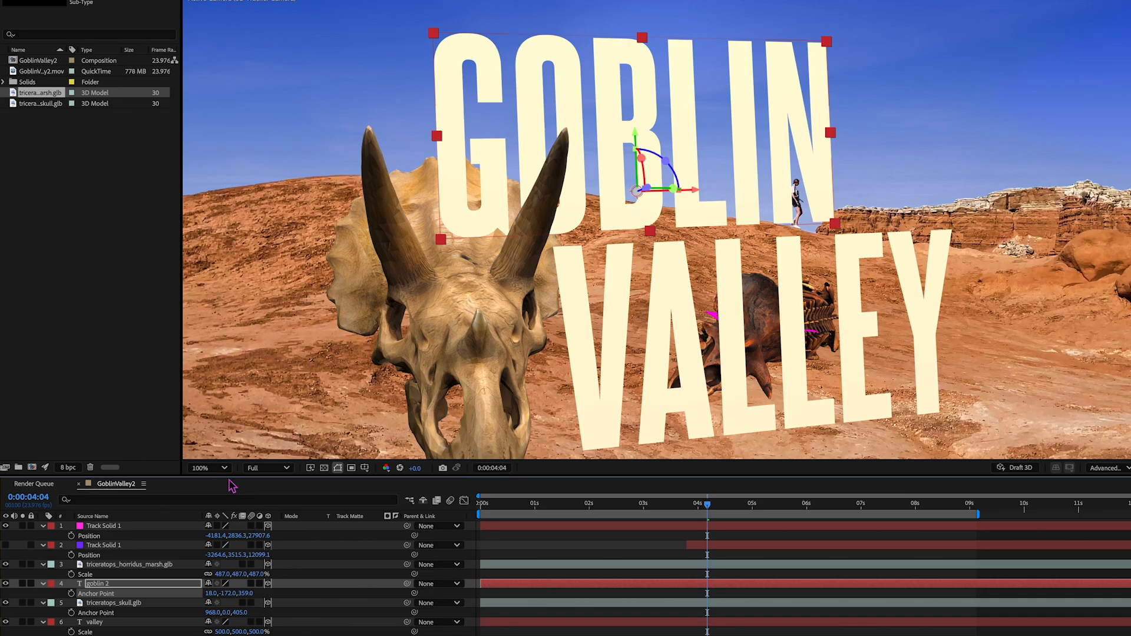
pyautogui.click(205, 466)
pyautogui.click(206, 484)
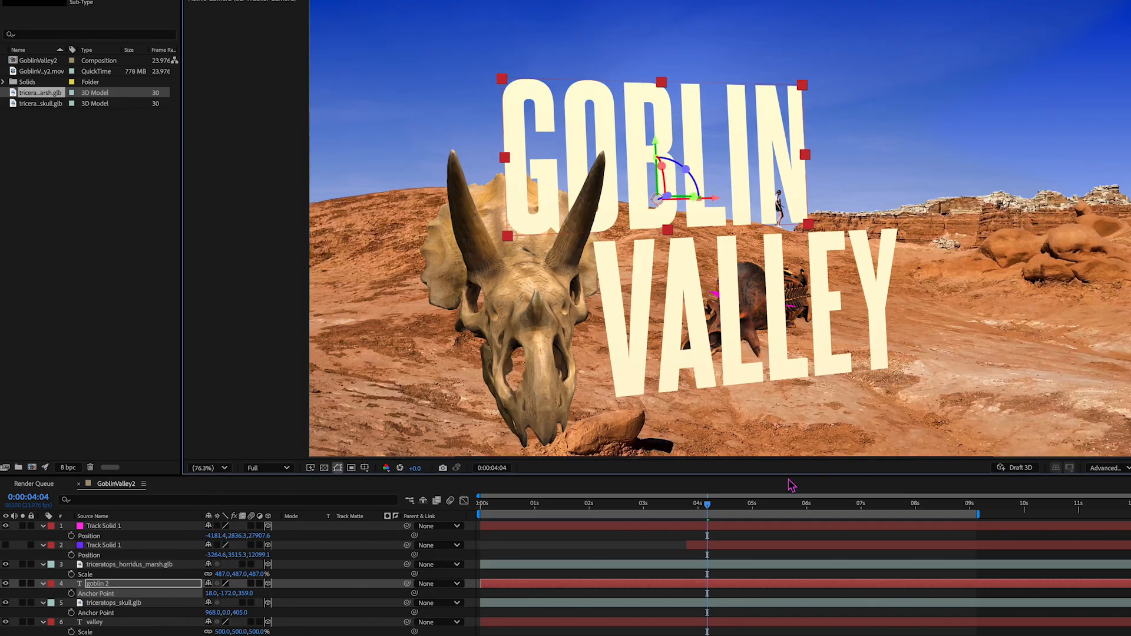
# Step: Play the composition from the start to check how the title and both models follow the shot
pyautogui.press('Home')
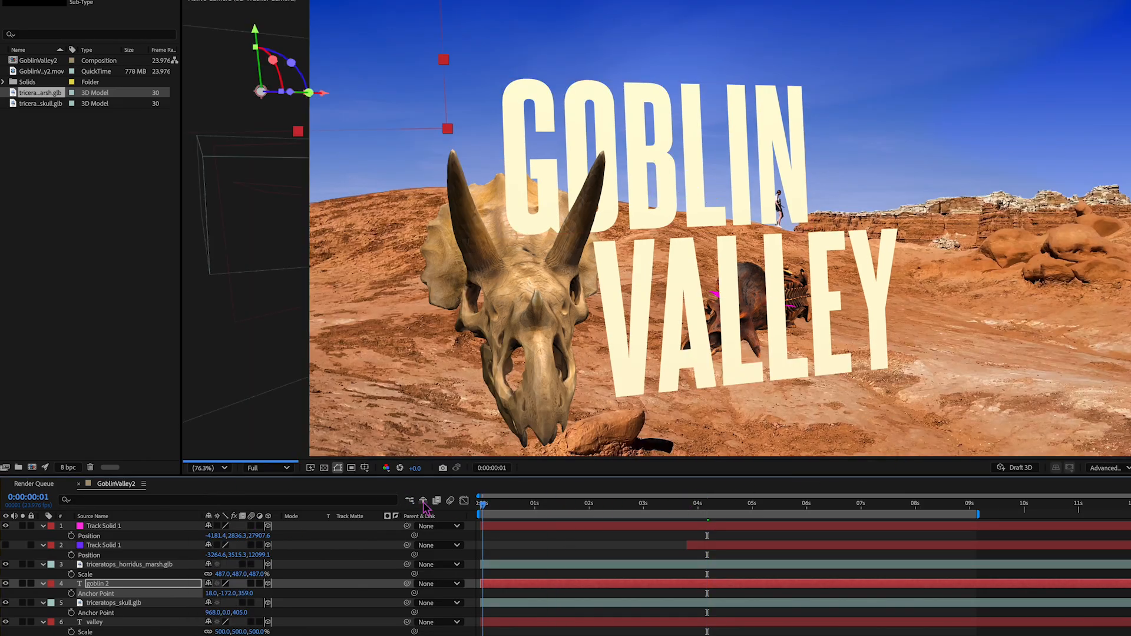
pyautogui.press('space')
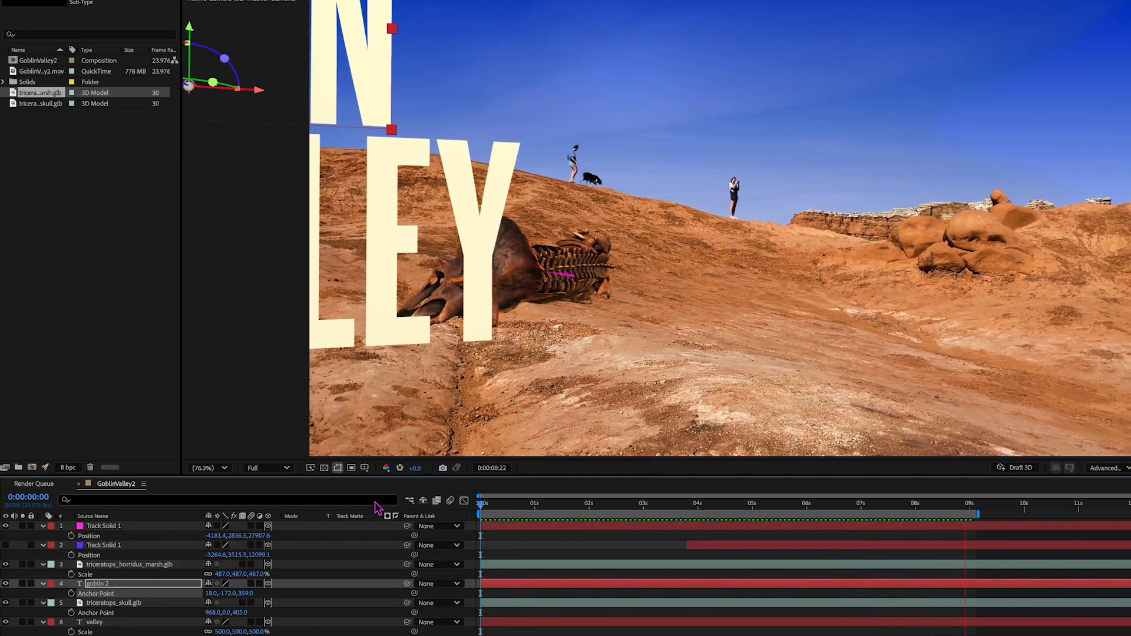
pyautogui.press('space')
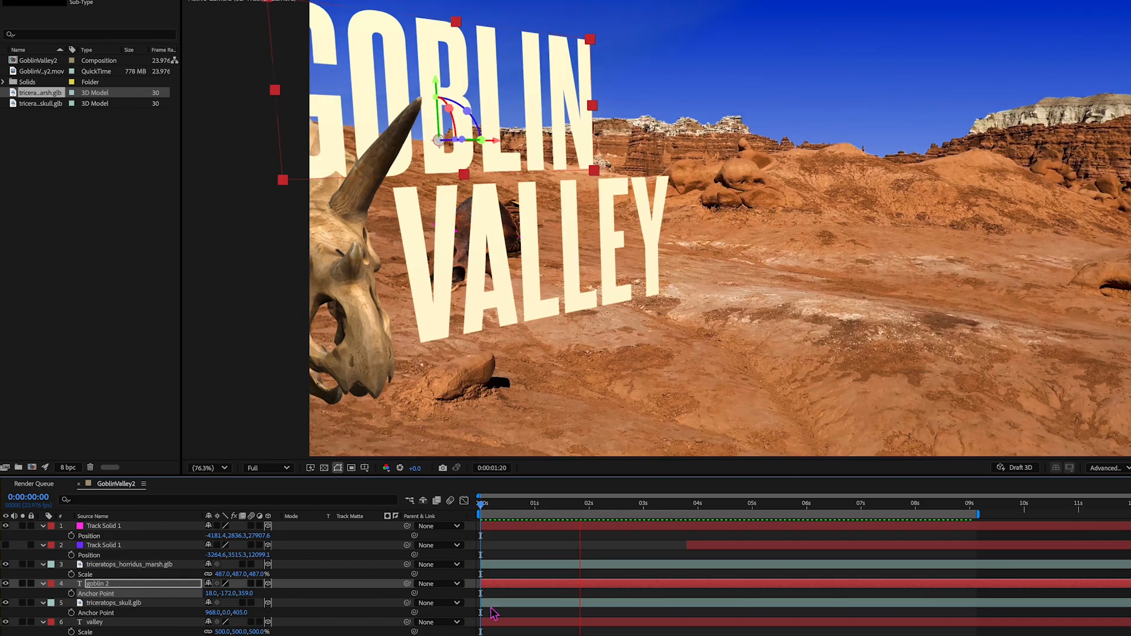
# Step: Delete both Track Solid 1 layers, stop the playback and hide the triceratops_horridus_marsh.glb layer
pyautogui.click(99, 528)
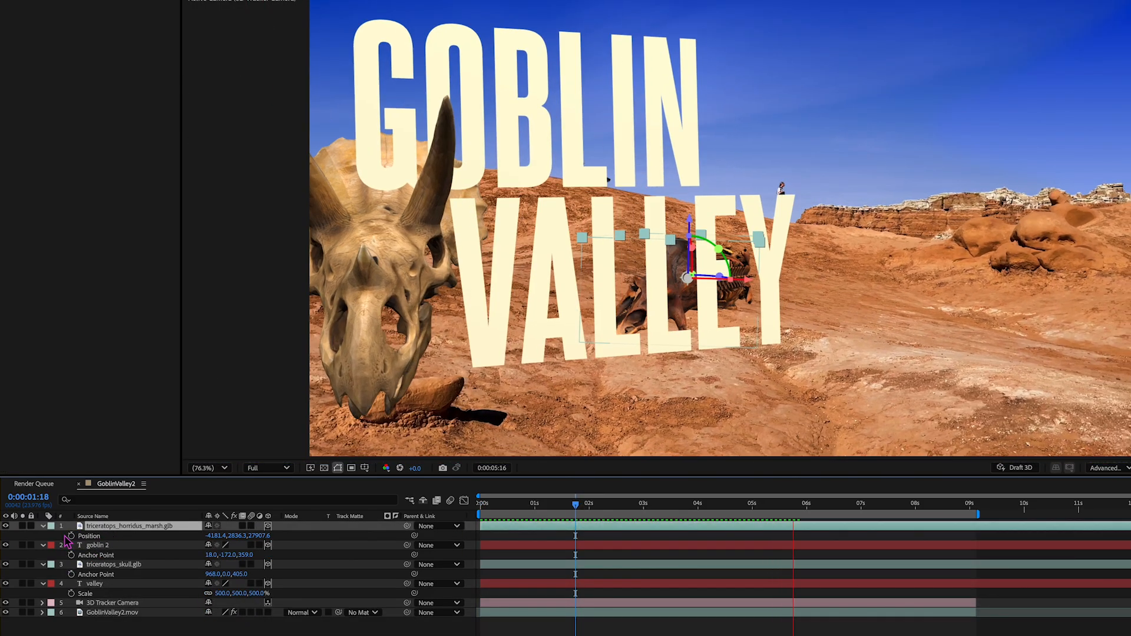
pyautogui.press('space')
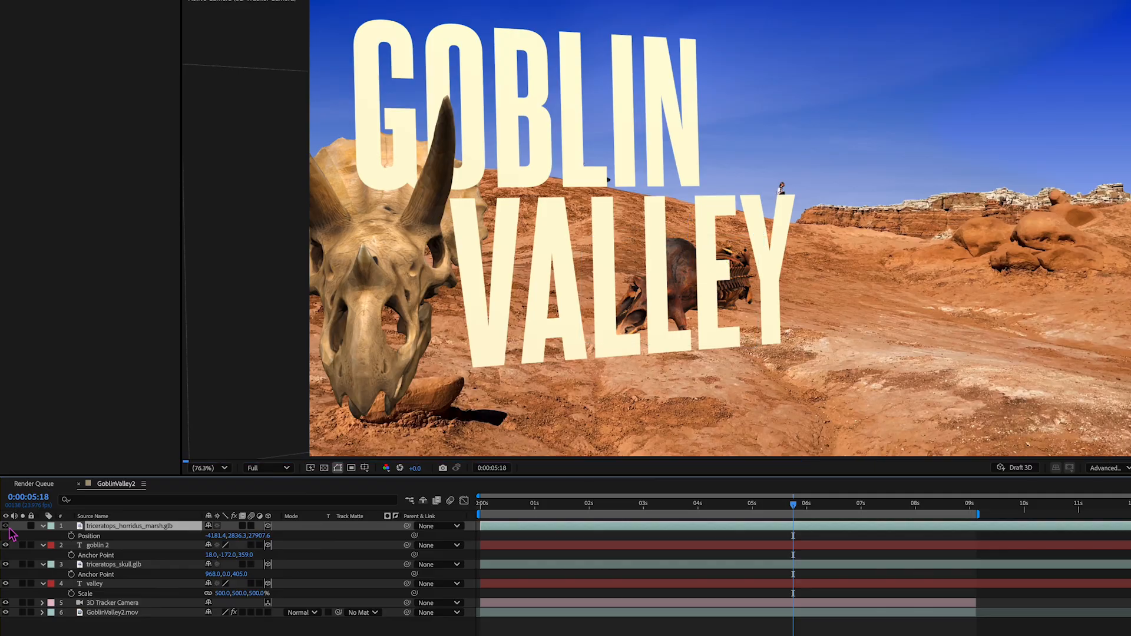
pyautogui.click(6, 526)
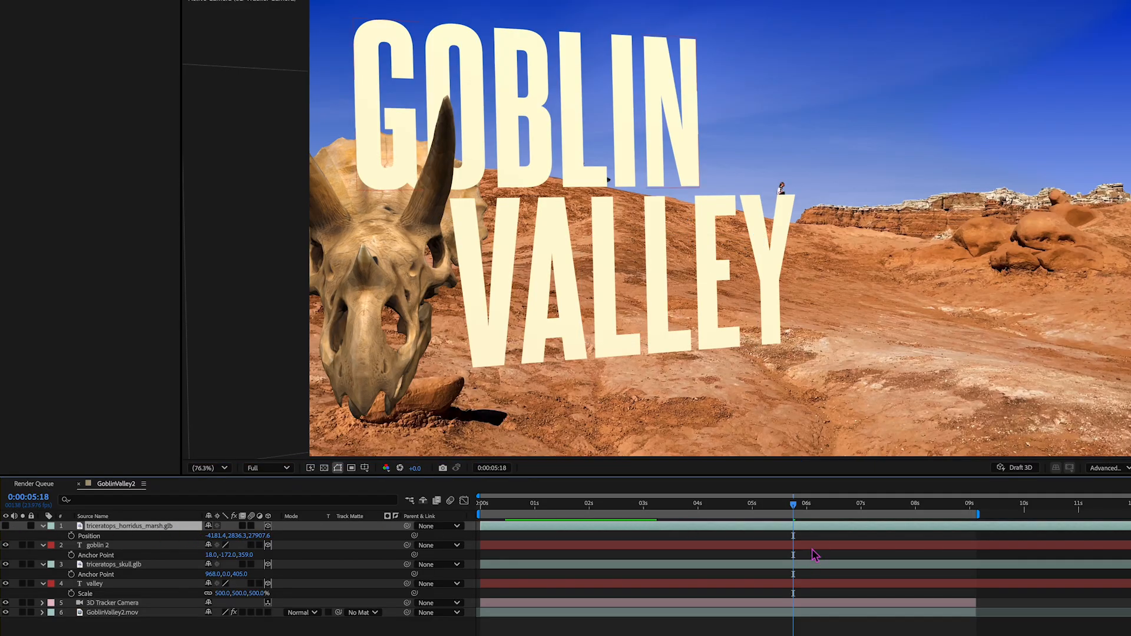
# Step: Review the shot from the start with only the skull and title shown, scrubbing to 0:00:05:13
pyautogui.press('Home')
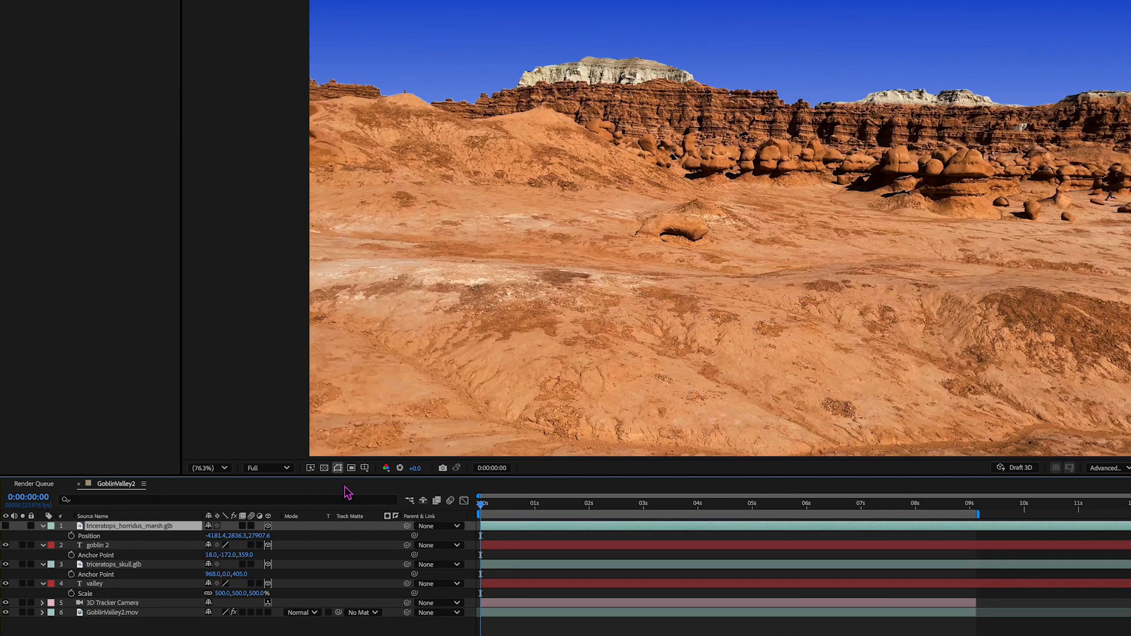
pyautogui.press('space')
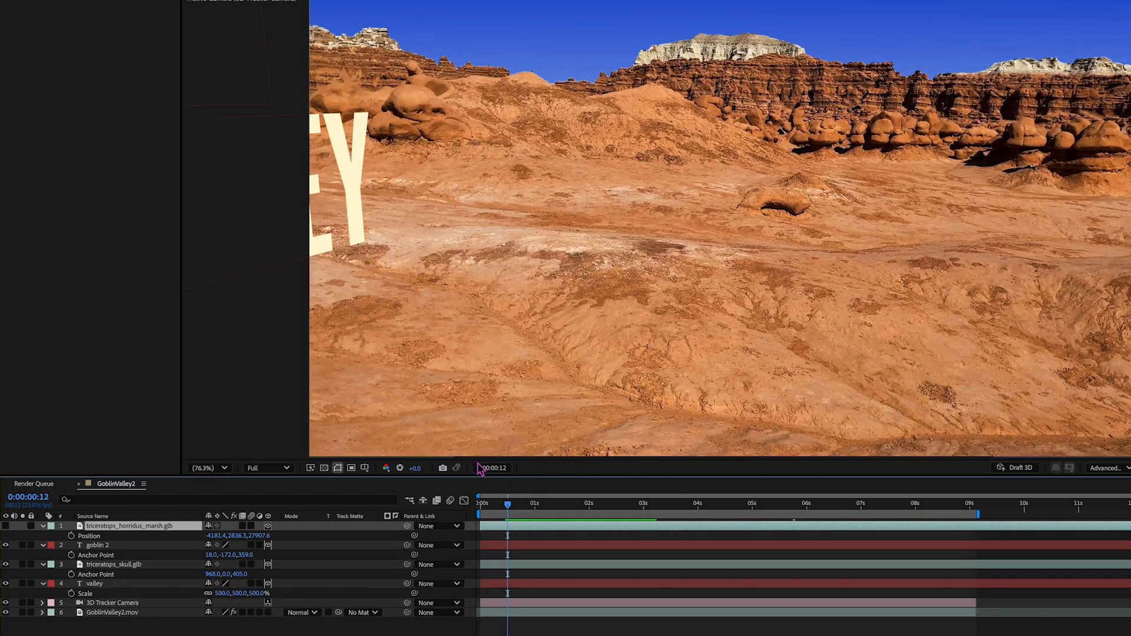
pyautogui.moveTo(507, 504); pyautogui.dragTo(784, 514)
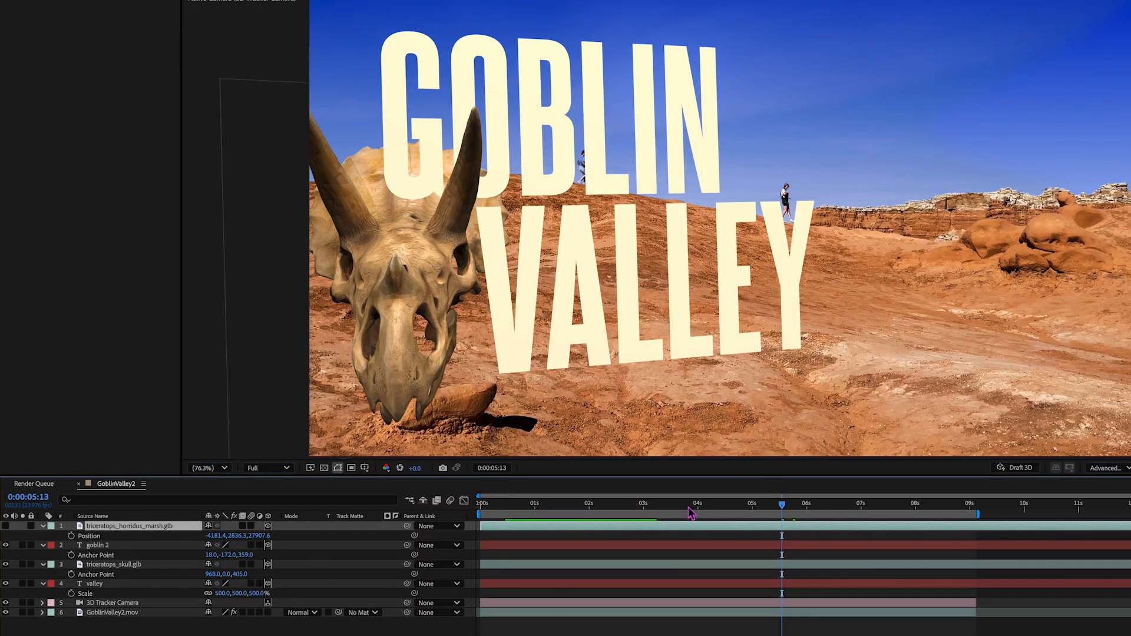
# Step: Go to 0:00:01:18 and delete the triceratops_horridus_marsh.glb layer from the composition
pyautogui.moveTo(693, 514); pyautogui.dragTo(576, 512)
pyautogui.click(110, 546)
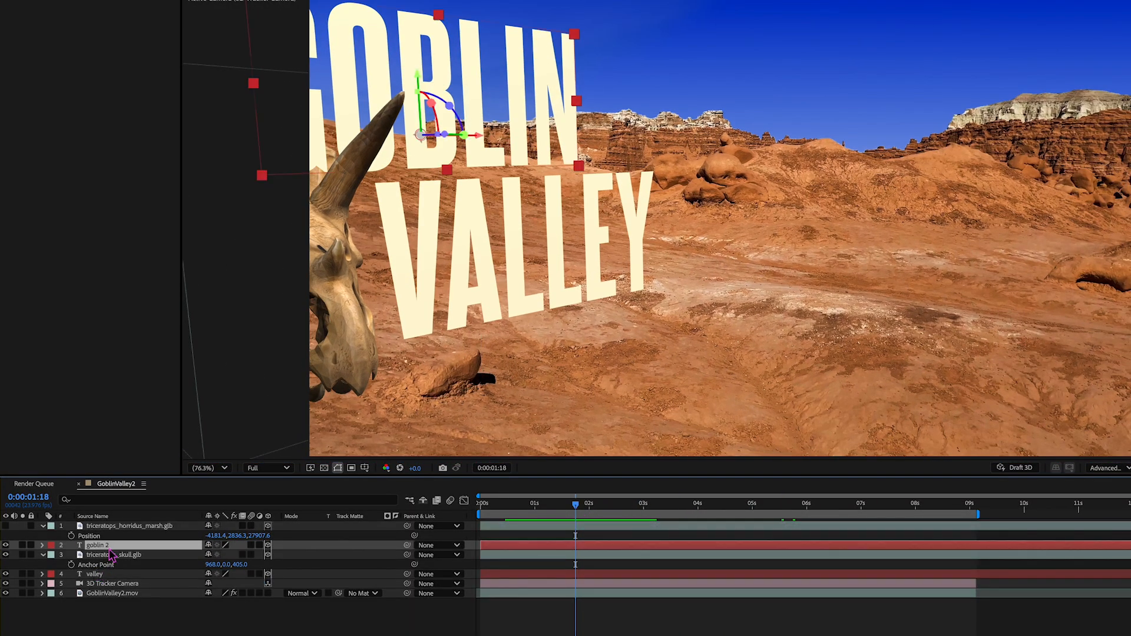
pyautogui.click(119, 614)
pyautogui.click(96, 546)
pyautogui.click(135, 527)
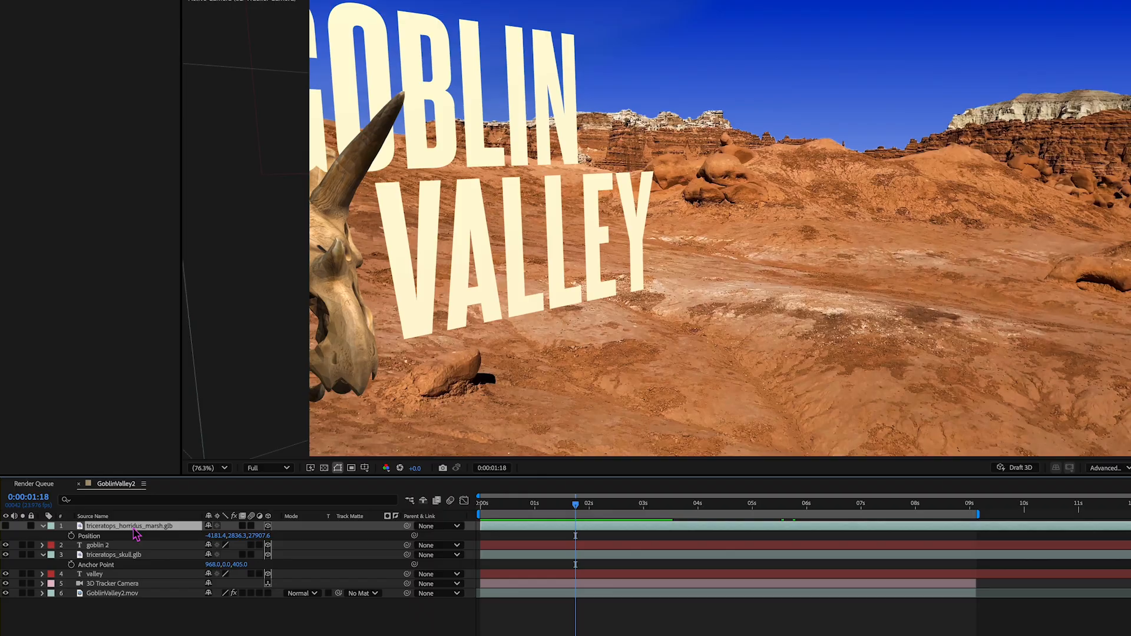
pyautogui.press('Delete')
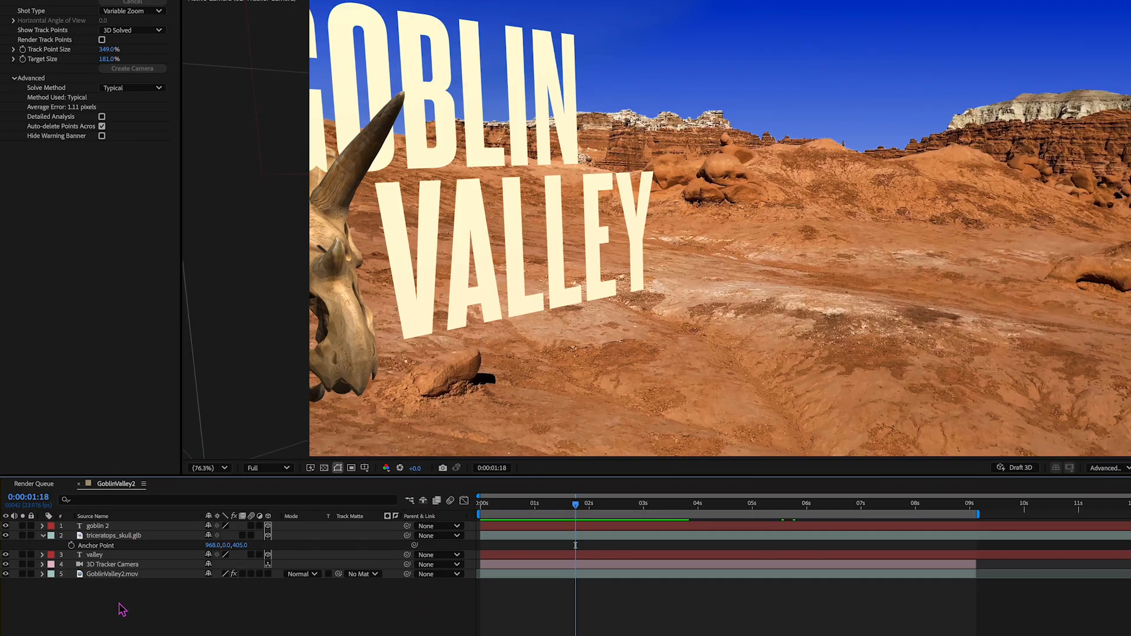
# Step: Move the valley layer above triceratops_skull.glb so it sits directly under goblin 2
pyautogui.click(94, 565)
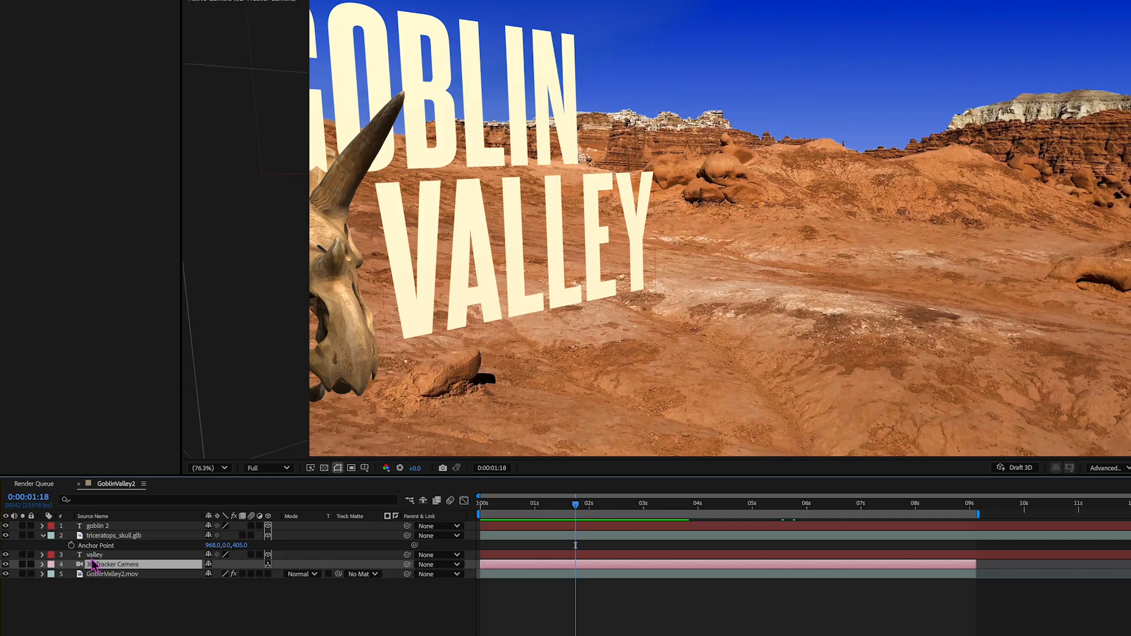
pyautogui.hotkey('ctrl', 'Up')
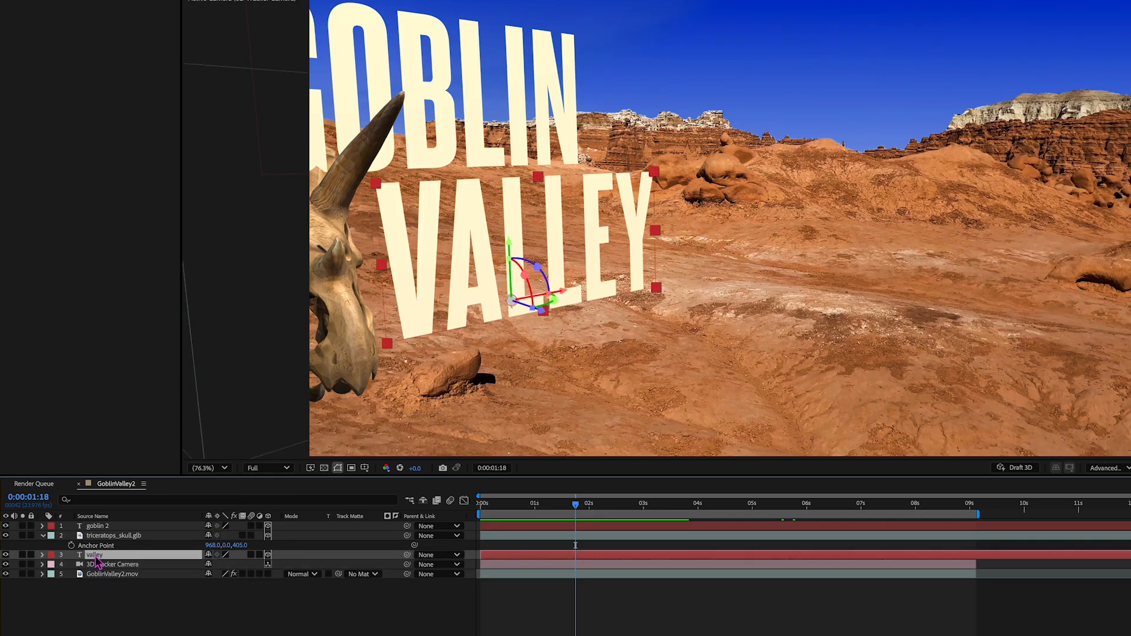
pyautogui.moveTo(97, 562); pyautogui.dragTo(95, 533)
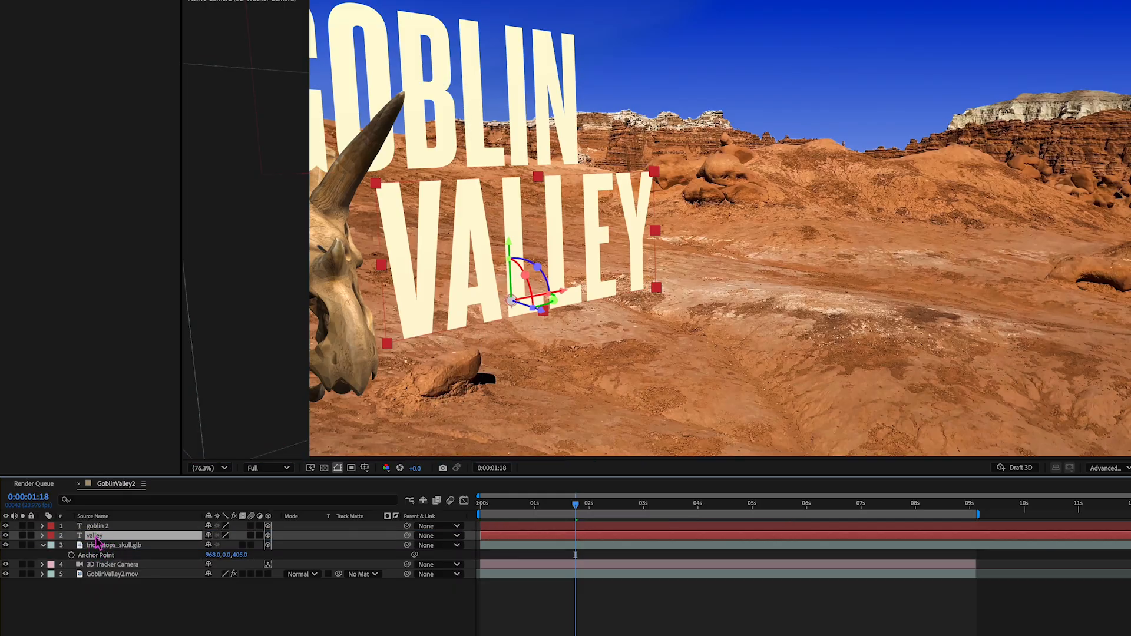
# Step: Extrude the goblin 2 text by setting its extrusion depth to 178 in the Geometry Options
pyautogui.click(104, 528)
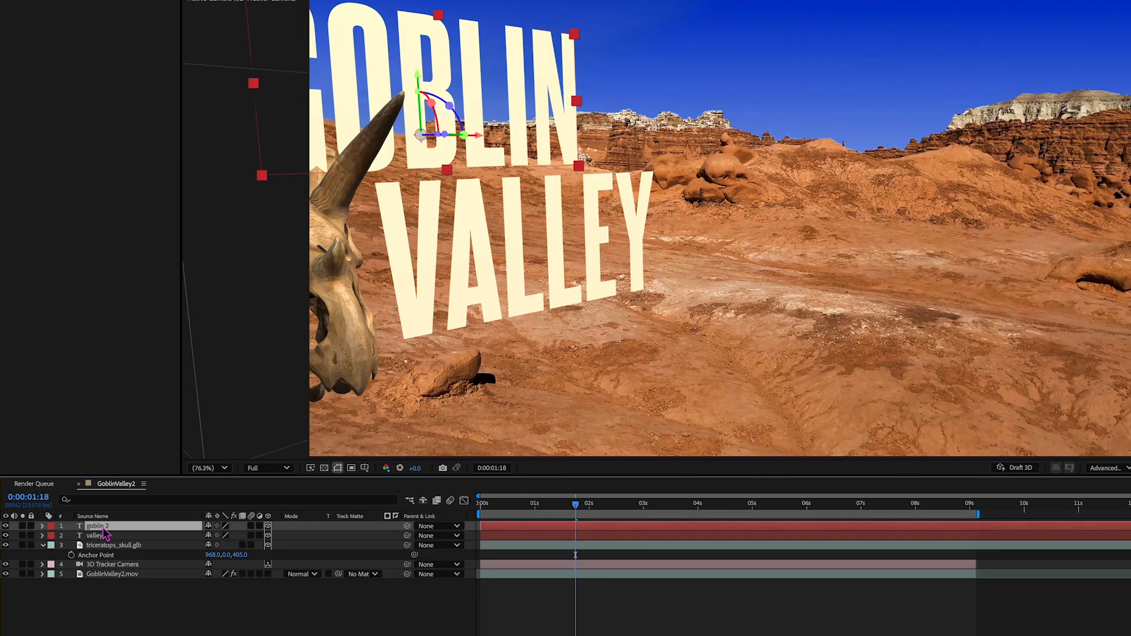
pyautogui.click(42, 526)
pyautogui.click(52, 632)
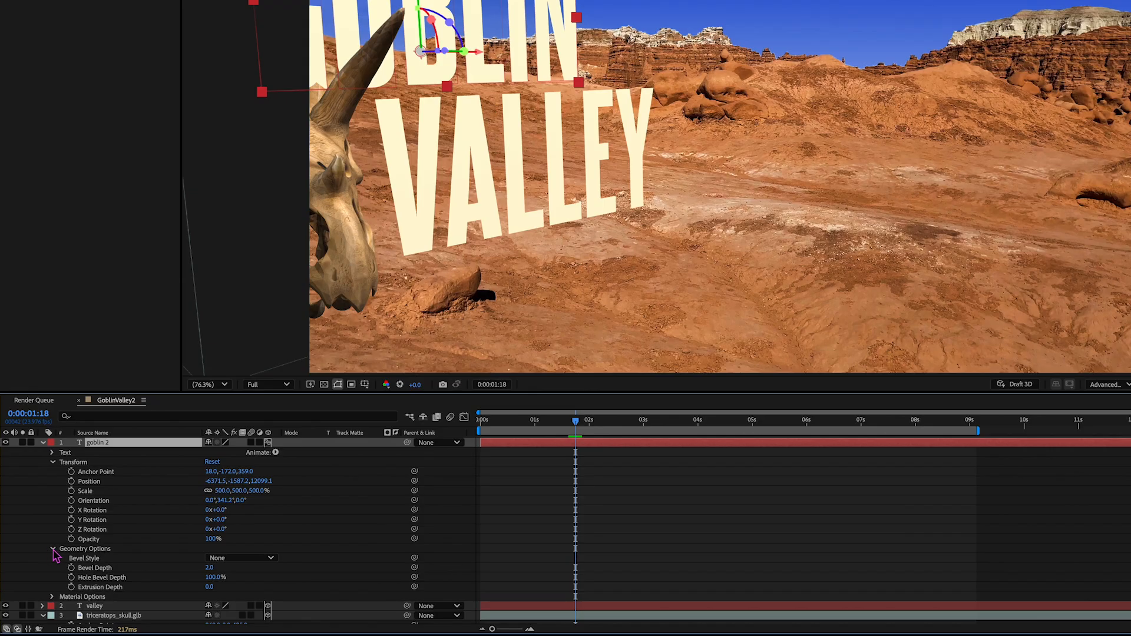
pyautogui.click(210, 587)
pyautogui.write('165')
pyautogui.press('Return')
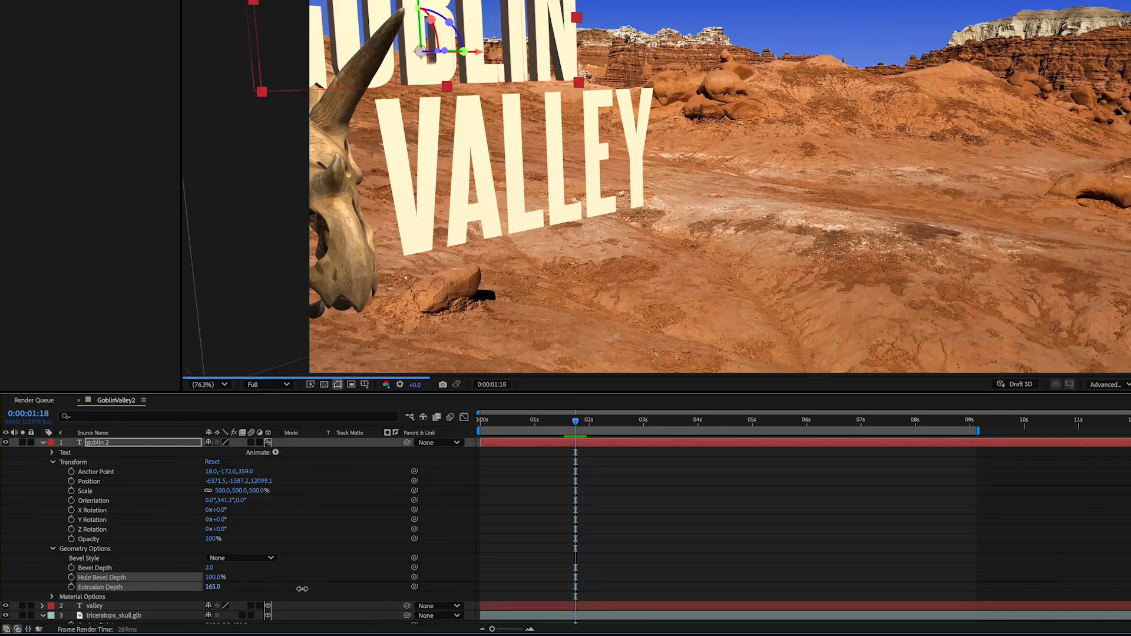
pyautogui.moveTo(302, 589); pyautogui.dragTo(309, 588)
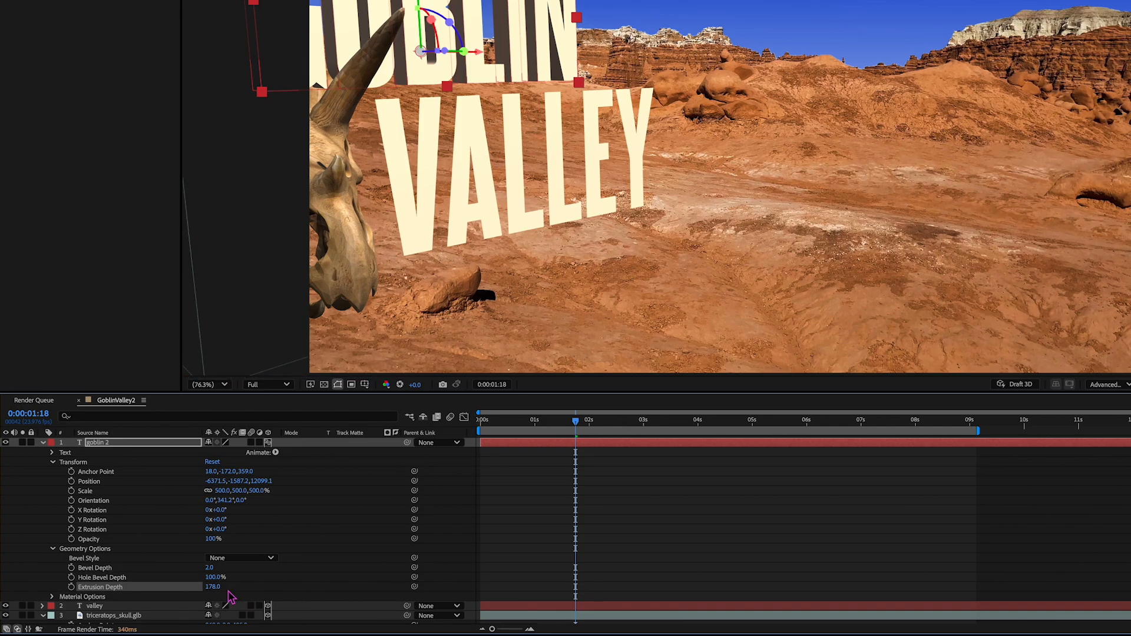
# Step: Give goblin 2 a Concave bevel with a bevel depth of 6 and round its extrusion depth to 180
pyautogui.click(235, 558)
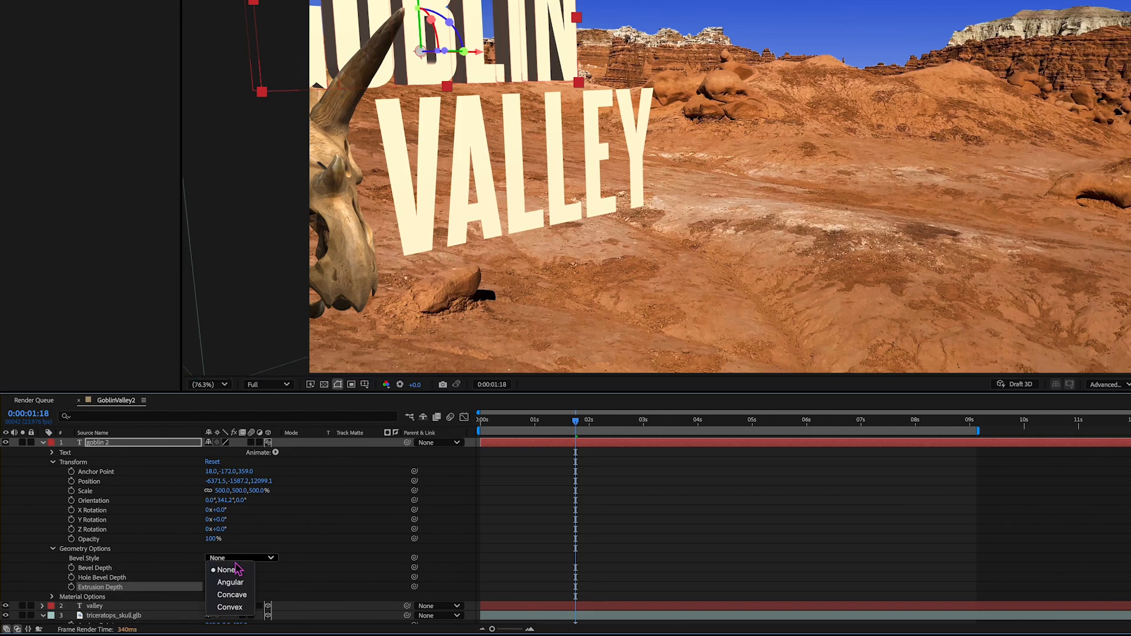
pyautogui.click(233, 595)
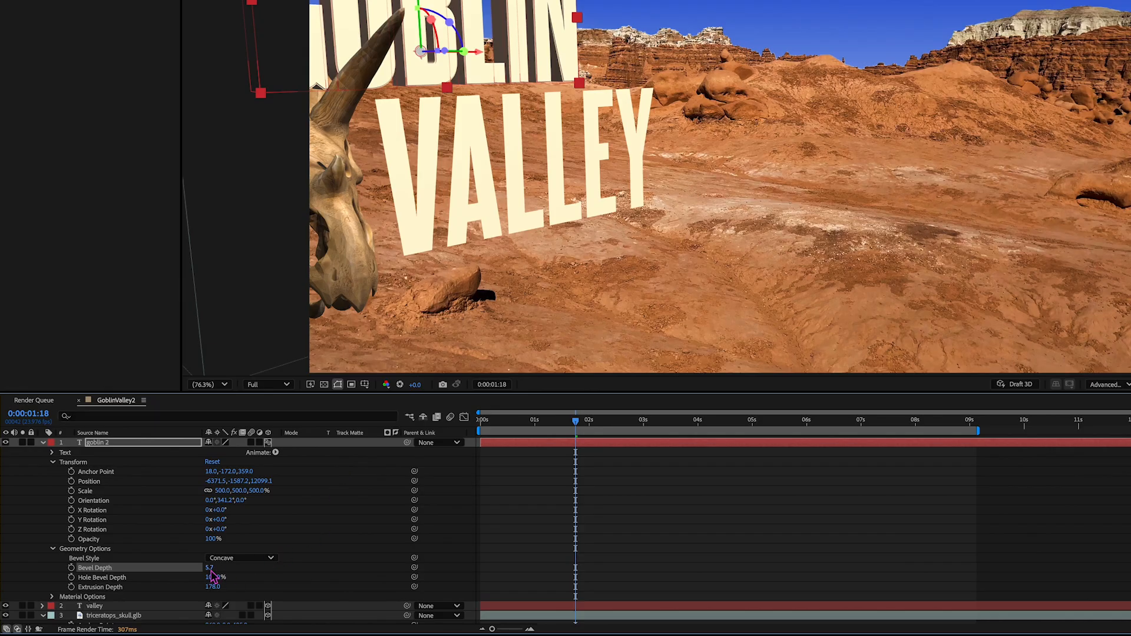
pyautogui.click(211, 570)
pyautogui.press('Return')
pyautogui.scroll(-1, 354, 588)
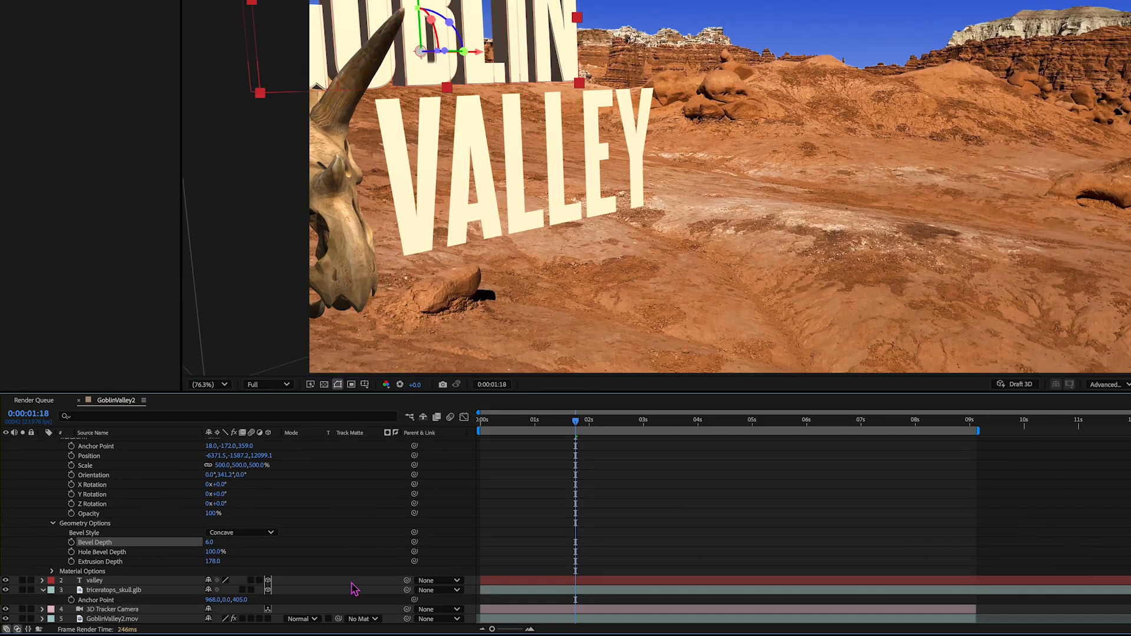
pyautogui.click(211, 562)
pyautogui.press('Return')
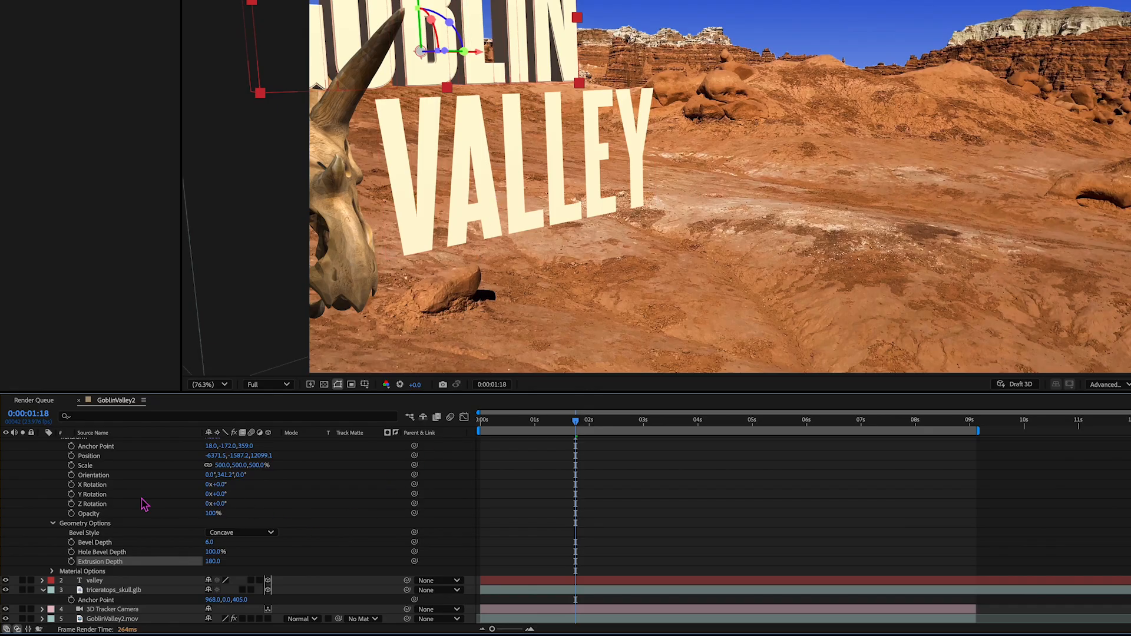
# Step: Set the valley layer's bevel depth to 6 and its extrusion depth to 180 to match goblin 2
pyautogui.click(101, 581)
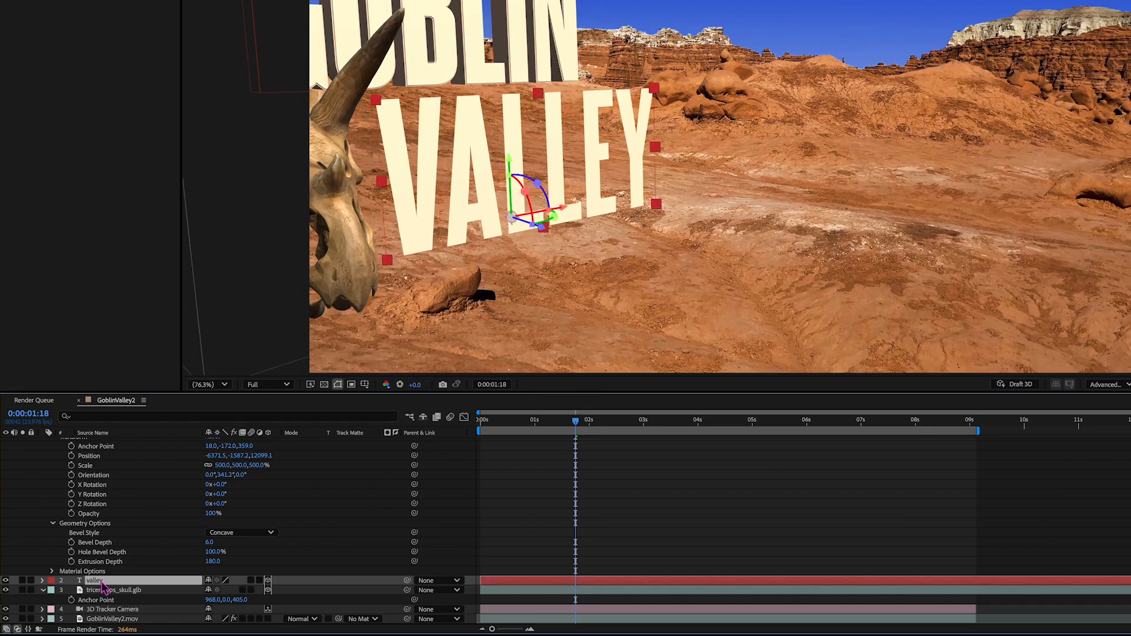
pyautogui.click(42, 581)
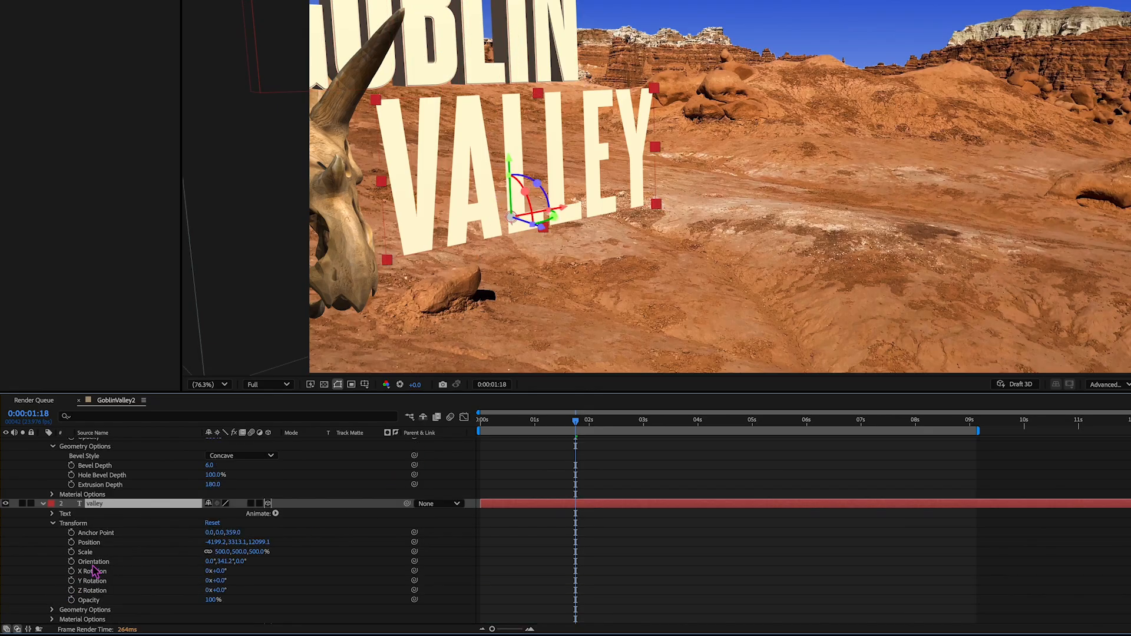
pyautogui.click(53, 611)
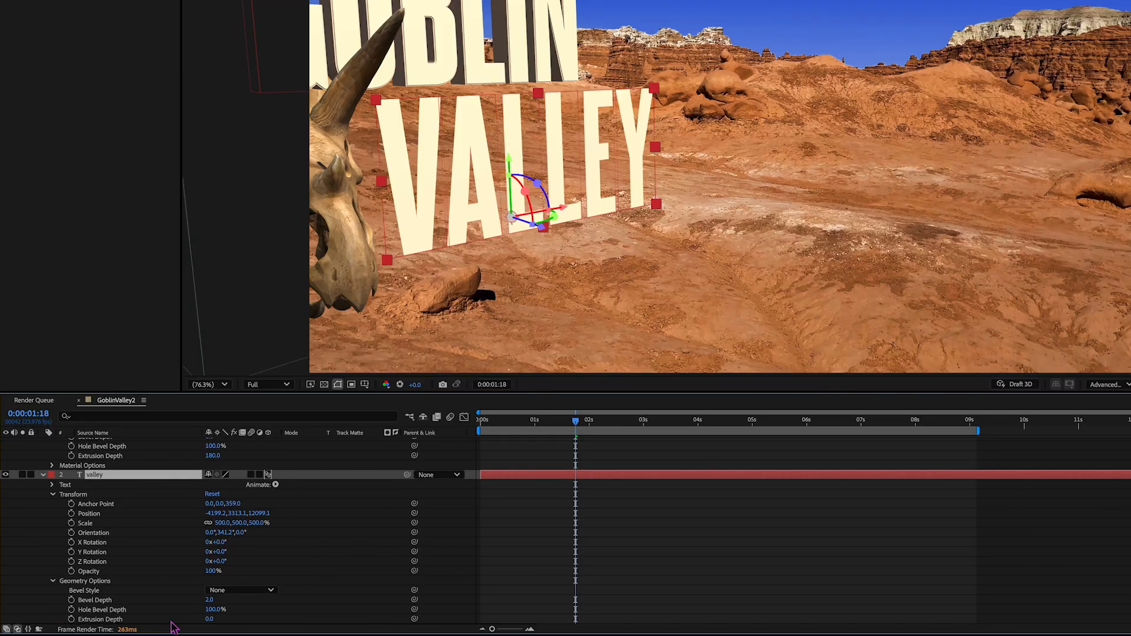
pyautogui.click(209, 600)
pyautogui.press('Tab')
pyautogui.press('Tab')
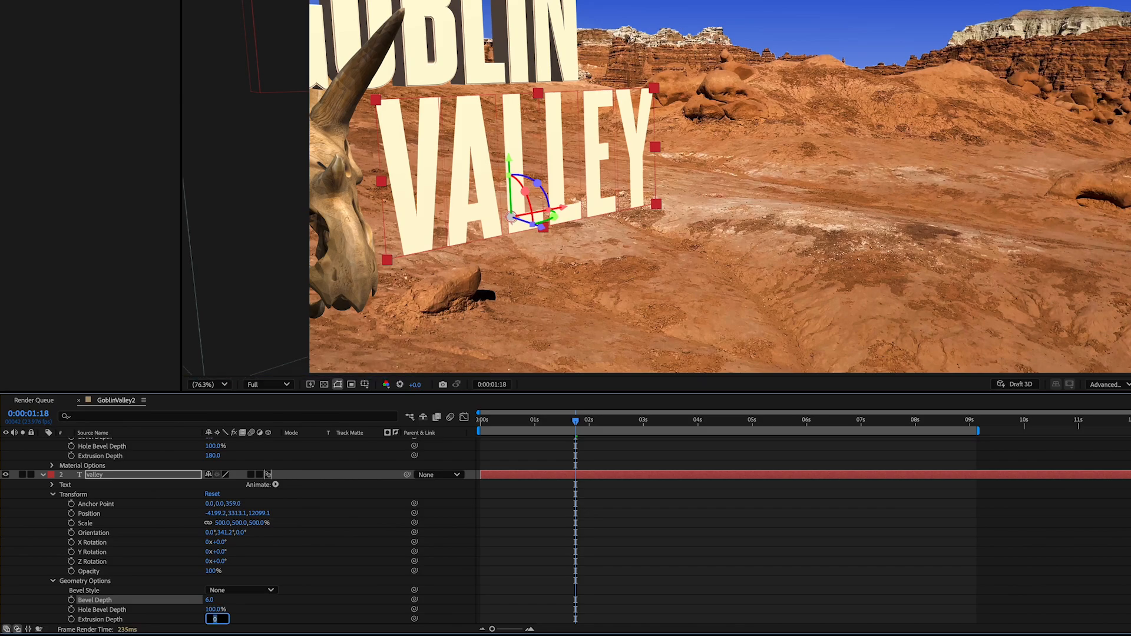
pyautogui.write('180')
# Step: Try the Angular bevel style on the valley layer, then switch it to Concave like goblin 2
pyautogui.click(235, 591)
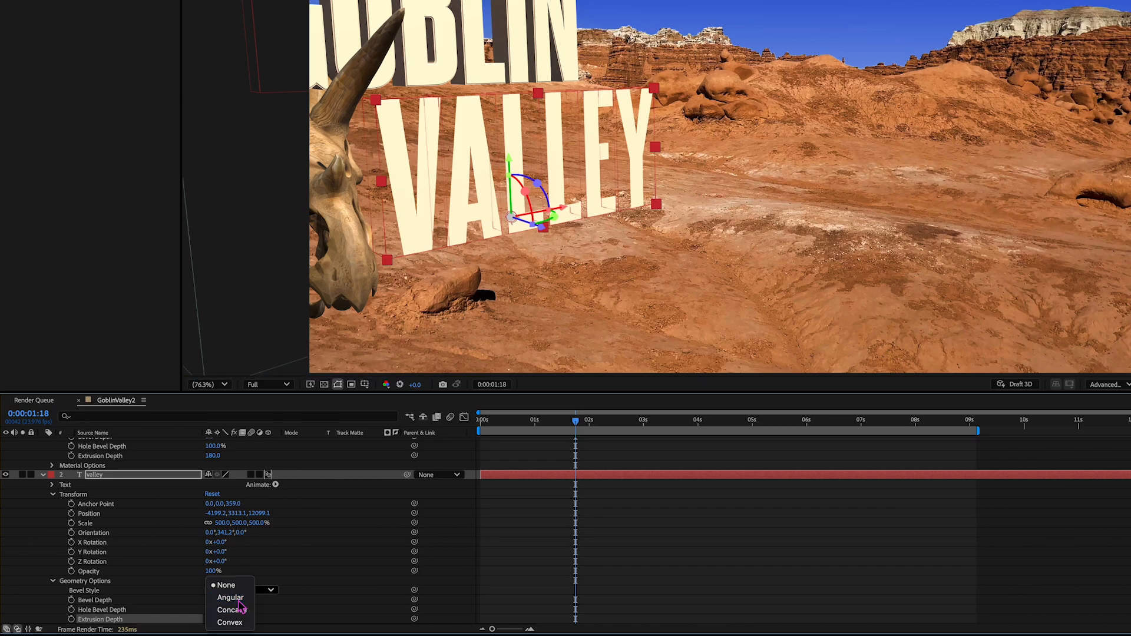
pyautogui.click(238, 601)
pyautogui.scroll(-4, 308, 606)
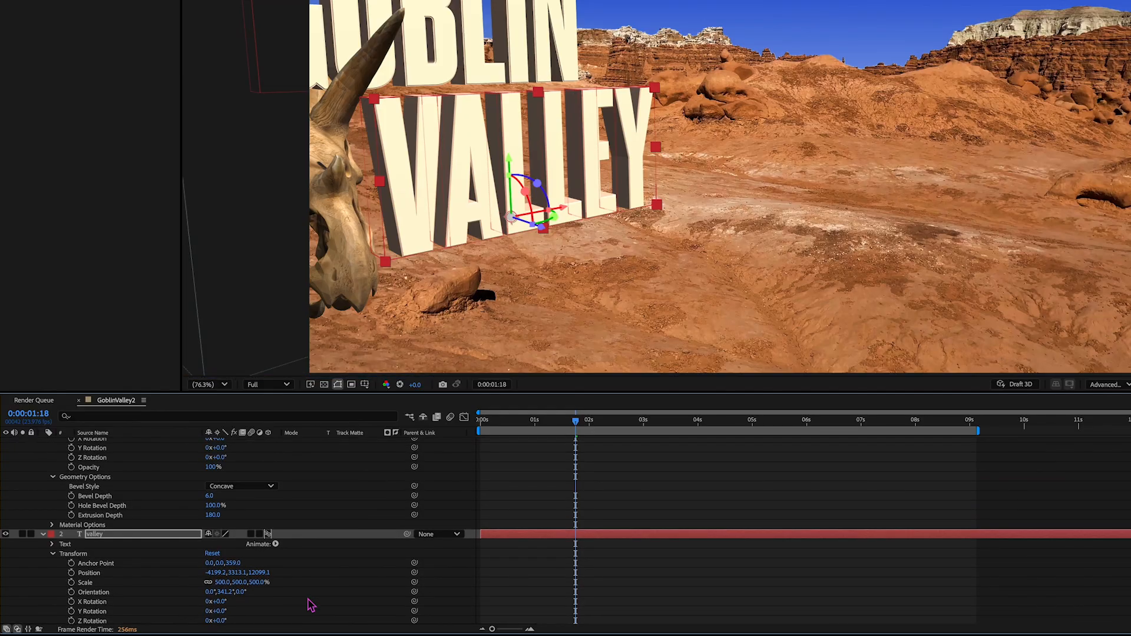
pyautogui.scroll(-2, 311, 606)
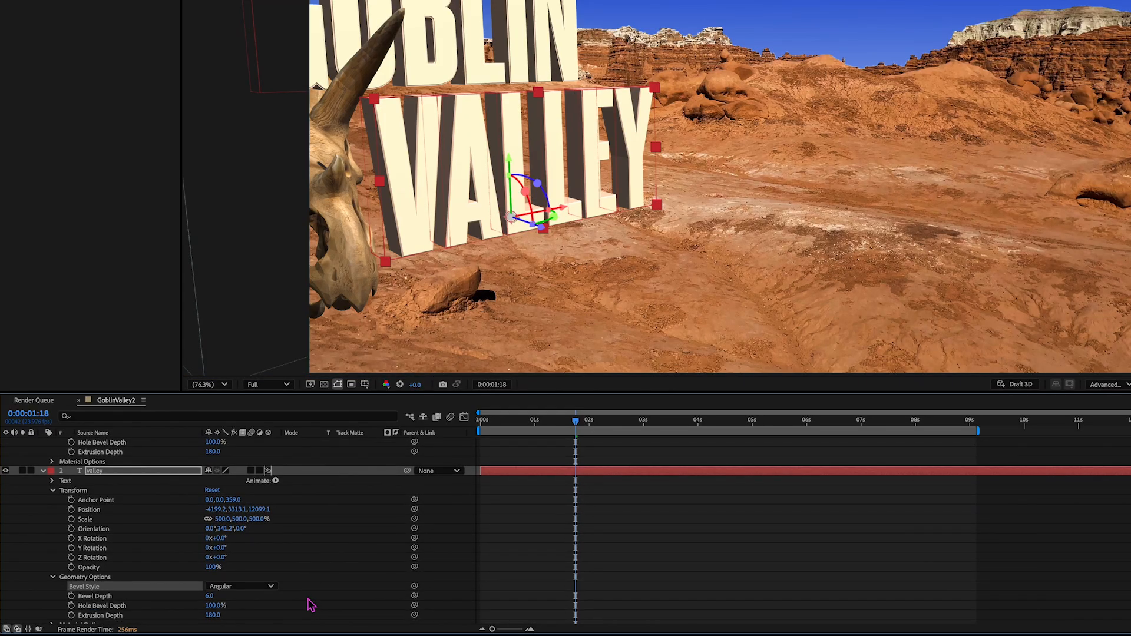
pyautogui.click(259, 587)
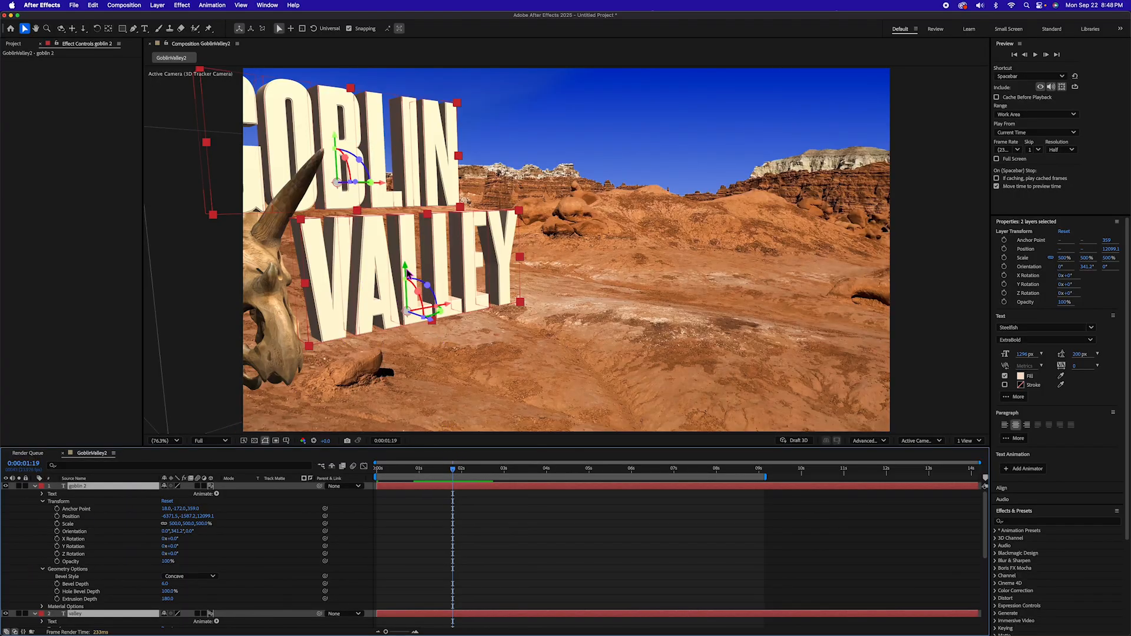
# Step: Raise both title layers together until goblin 2's Y position is -2147.4, and play the shot from the start
pyautogui.moveTo(409, 272)
pyautogui.mouseDown()
pyautogui.moveTo(412, 236)
pyautogui.moveTo(407, 253)
pyautogui.mouseUp()
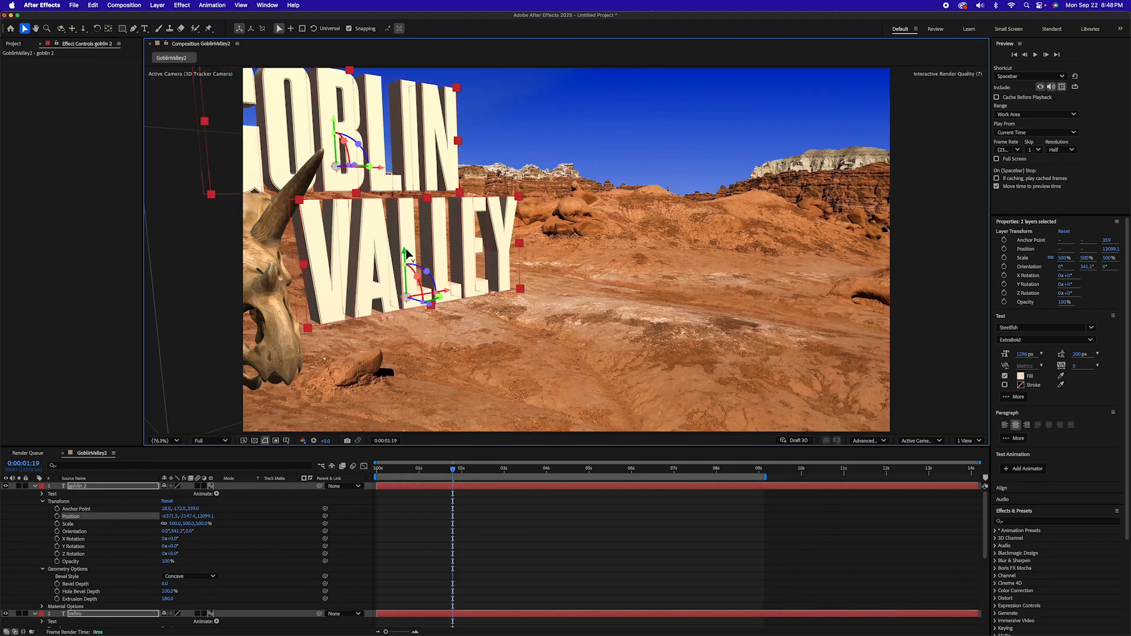
pyautogui.moveTo(452, 471); pyautogui.dragTo(331, 467)
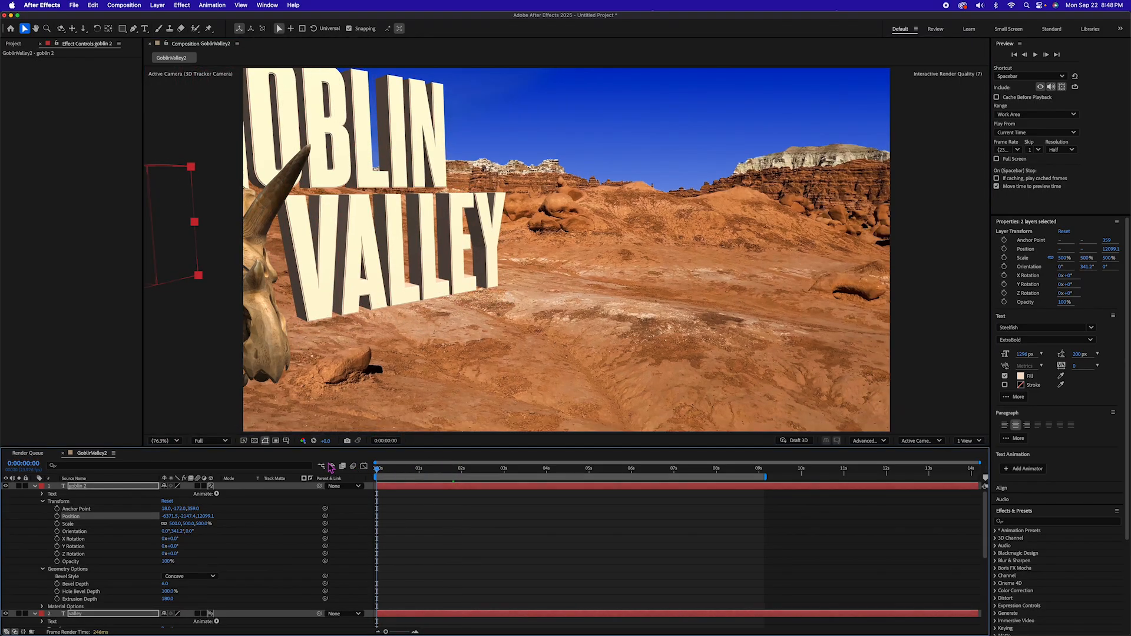
pyautogui.press('space')
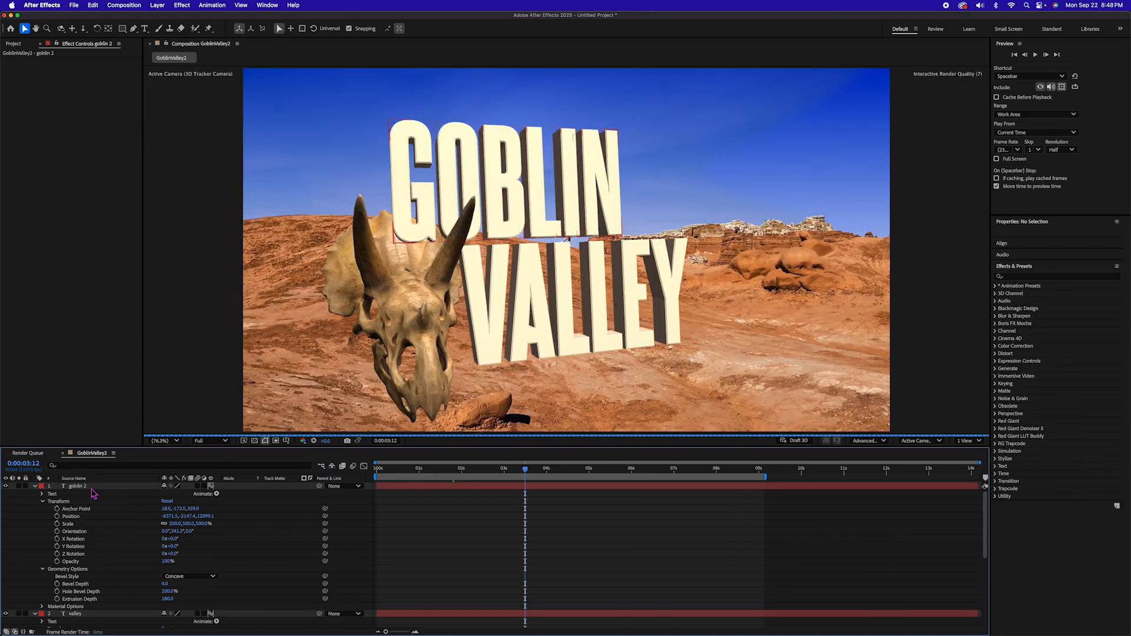
# Step: Try to pre-compose goblin 2, valley and triceratops_skull.glb as Pre-comp 1, moving all attributes into the new composition
pyautogui.click(88, 487)
pyautogui.scroll(-4, 100, 538)
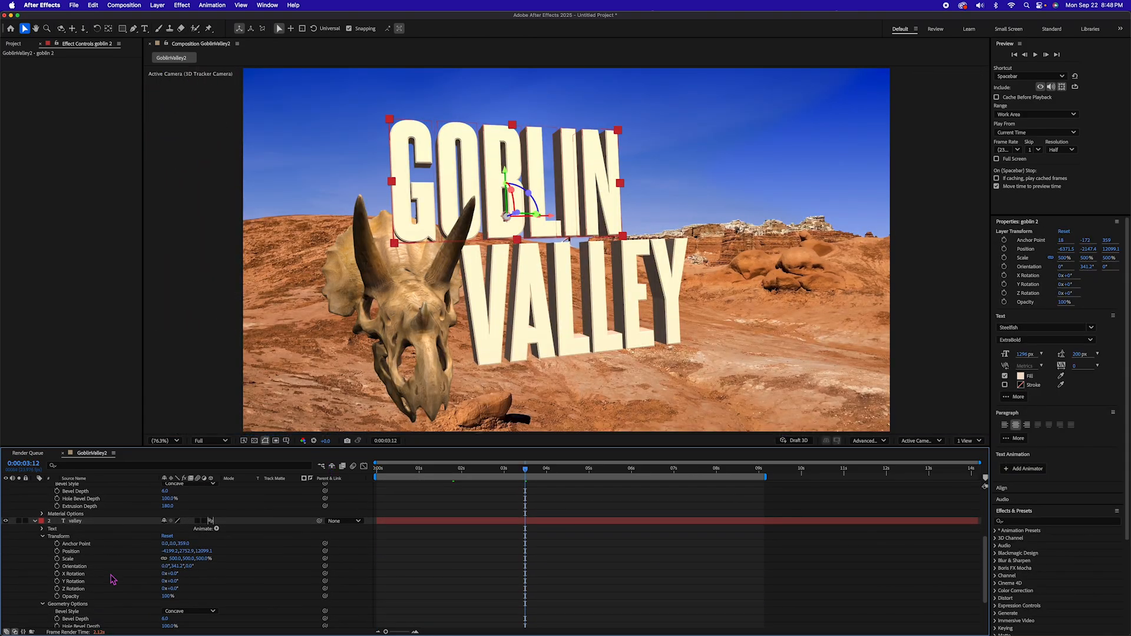
pyautogui.keyDown('shift'); pyautogui.click(79, 521); pyautogui.keyUp('shift')
pyautogui.scroll(-3, 106, 551)
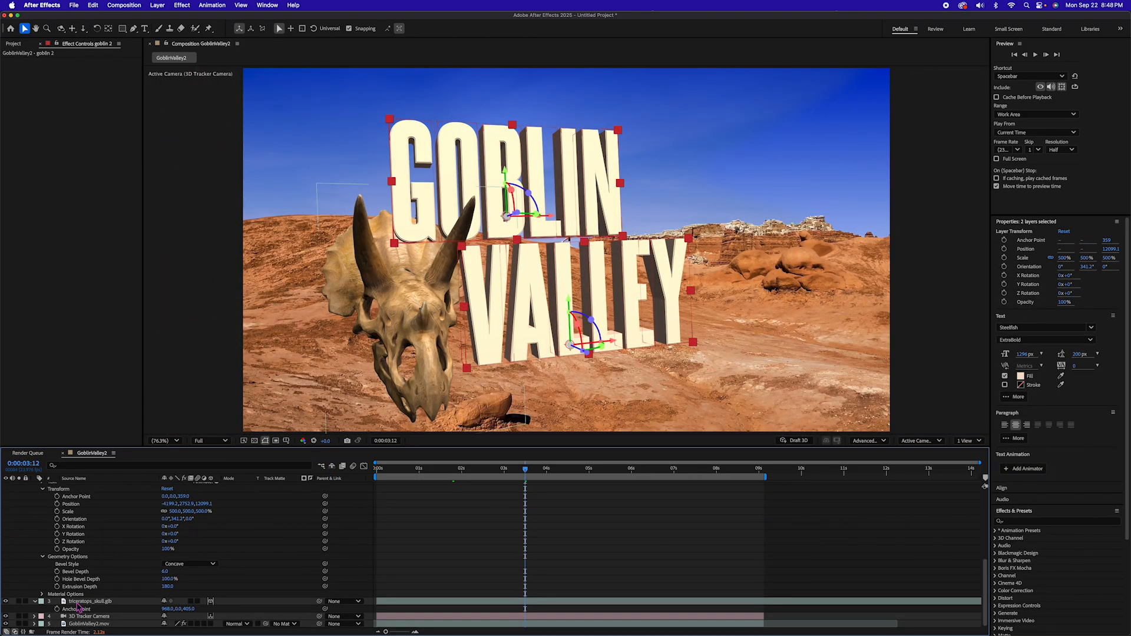
pyautogui.keyDown('shift'); pyautogui.click(81, 602); pyautogui.keyUp('shift')
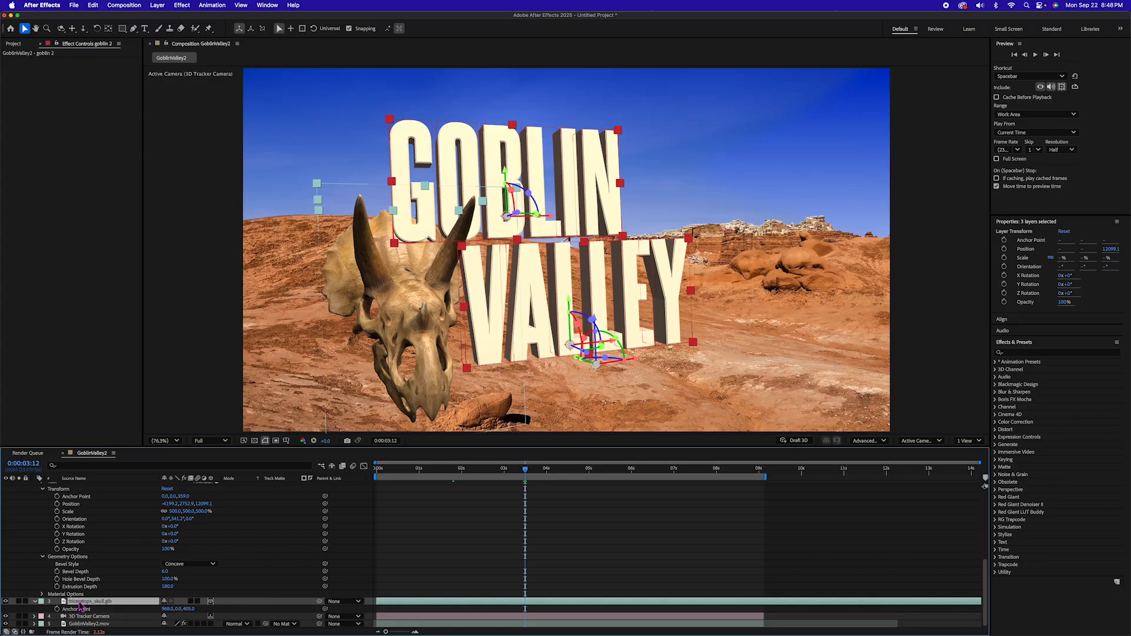
pyautogui.press('super+shift+c')
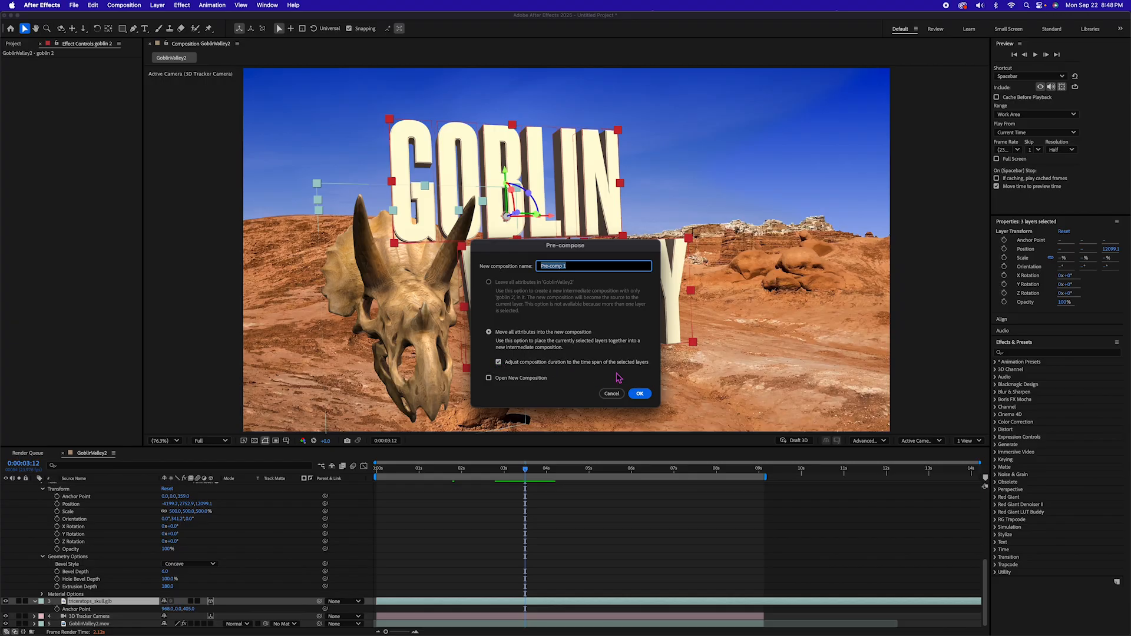
pyautogui.click(642, 397)
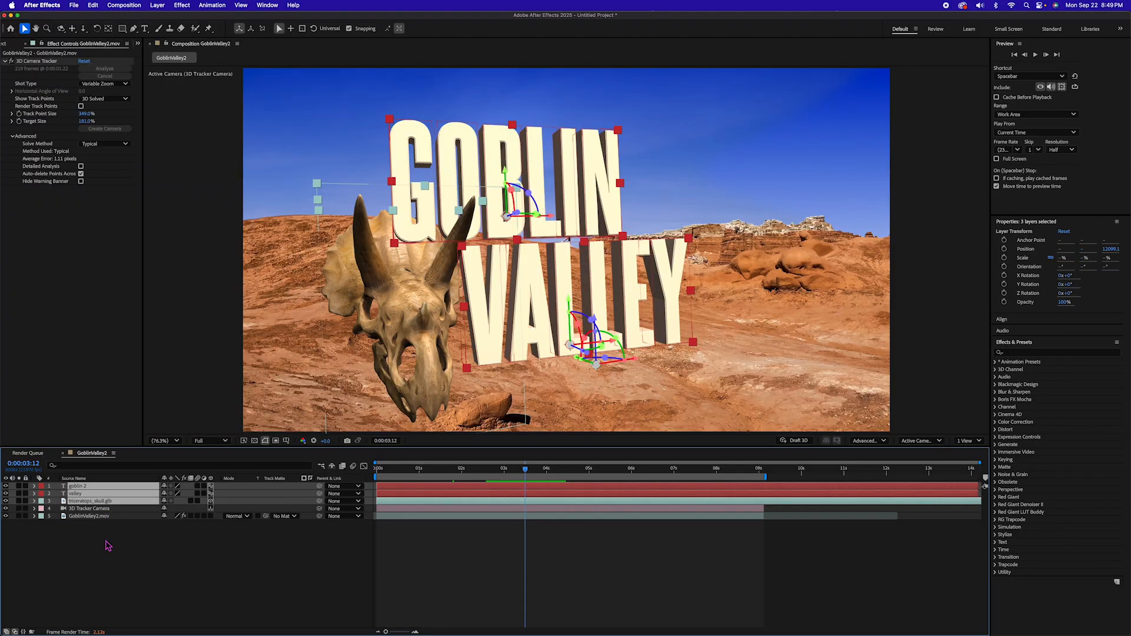
# Step: Pre-compose goblin 2, valley, triceratops_skull.glb and the 3D Tracker Camera into a composition named Title, moving all attributes
pyautogui.click(463, 544)
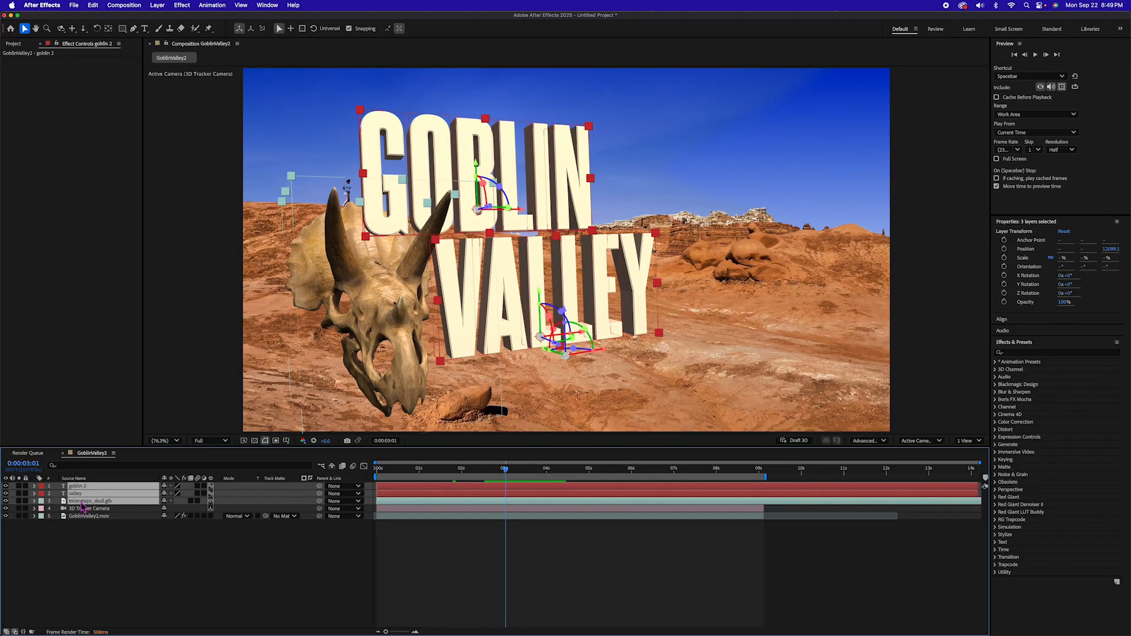
pyautogui.click(114, 596)
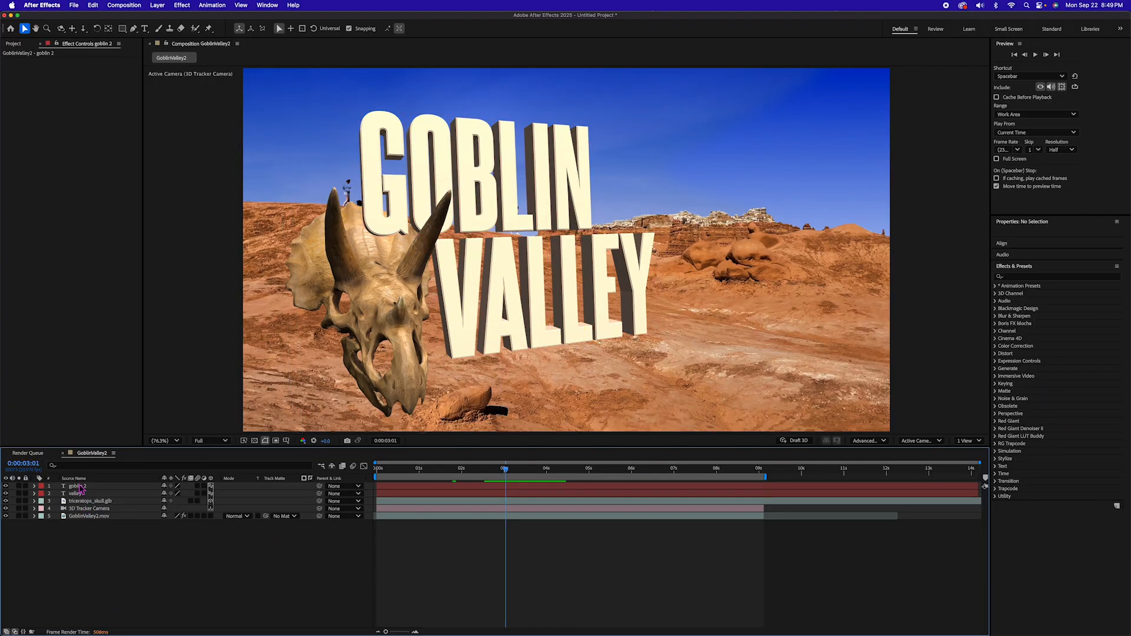
pyautogui.click(78, 487)
pyautogui.keyDown('shift'); pyautogui.click(75, 495); pyautogui.keyUp('shift')
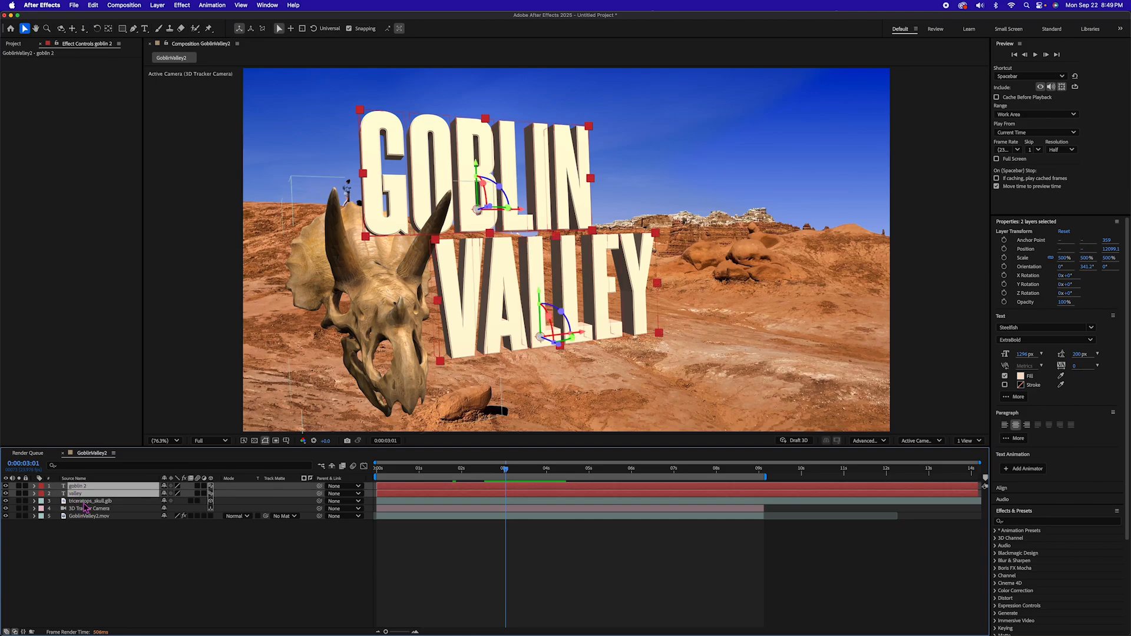
pyautogui.keyDown('shift'); pyautogui.click(87, 502); pyautogui.keyUp('shift')
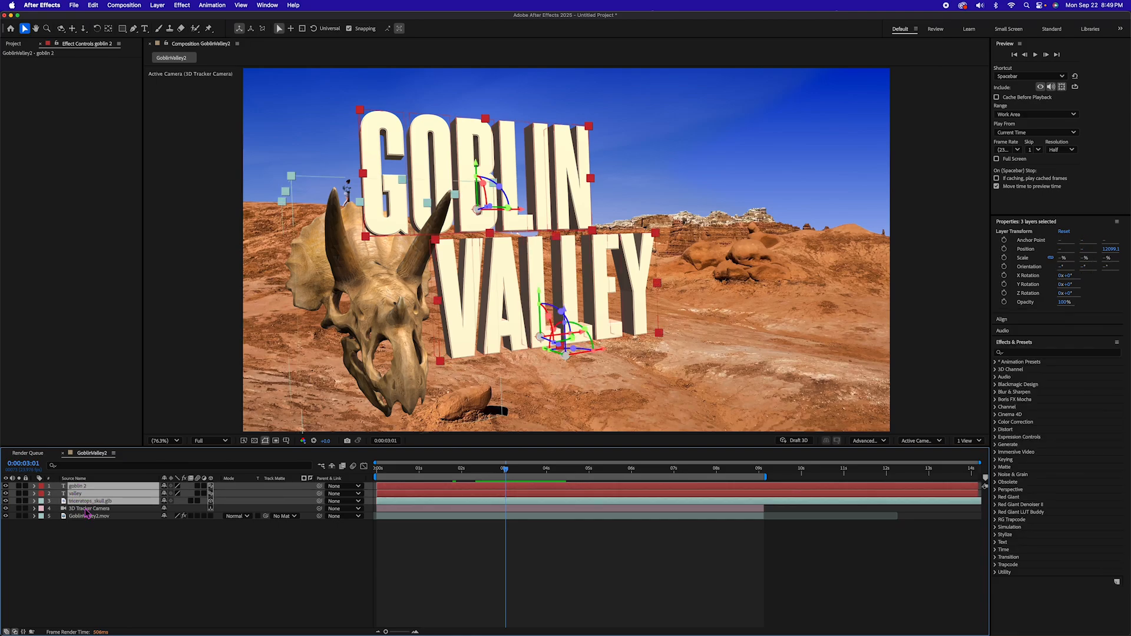
pyautogui.keyDown('shift'); pyautogui.click(86, 509); pyautogui.keyUp('shift')
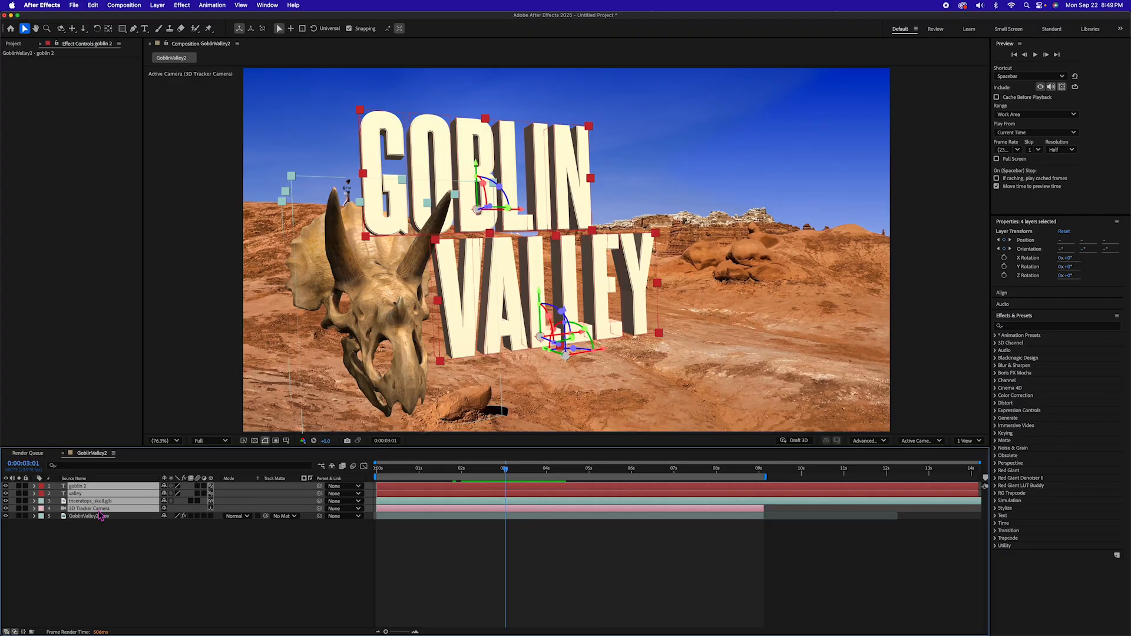
pyautogui.press('super+shift+c')
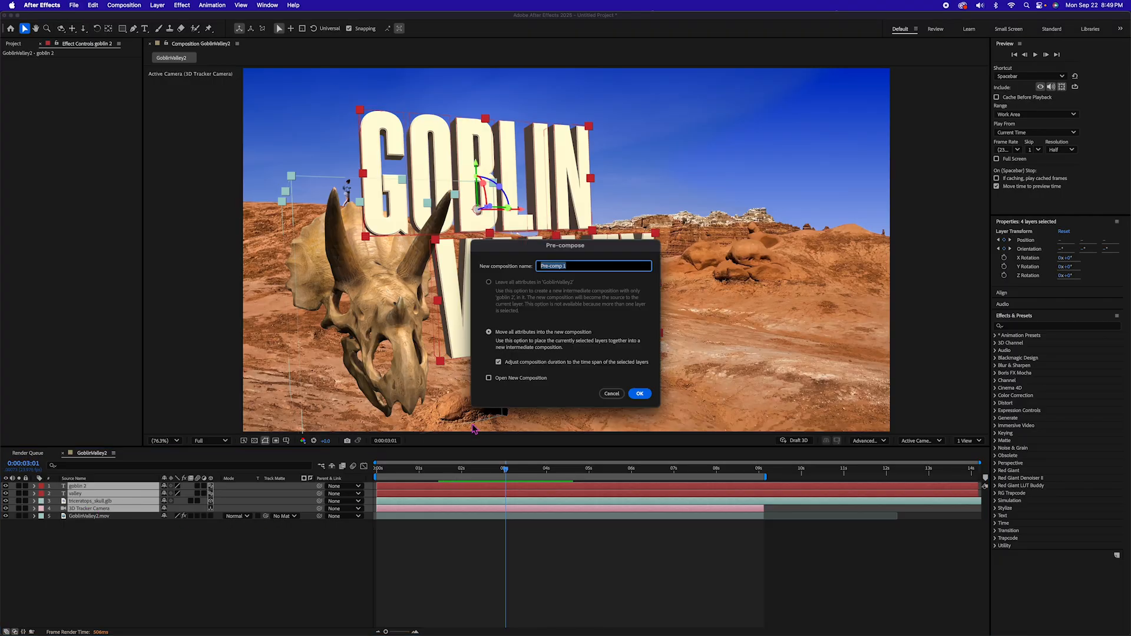
pyautogui.write('Title')
pyautogui.click(640, 393)
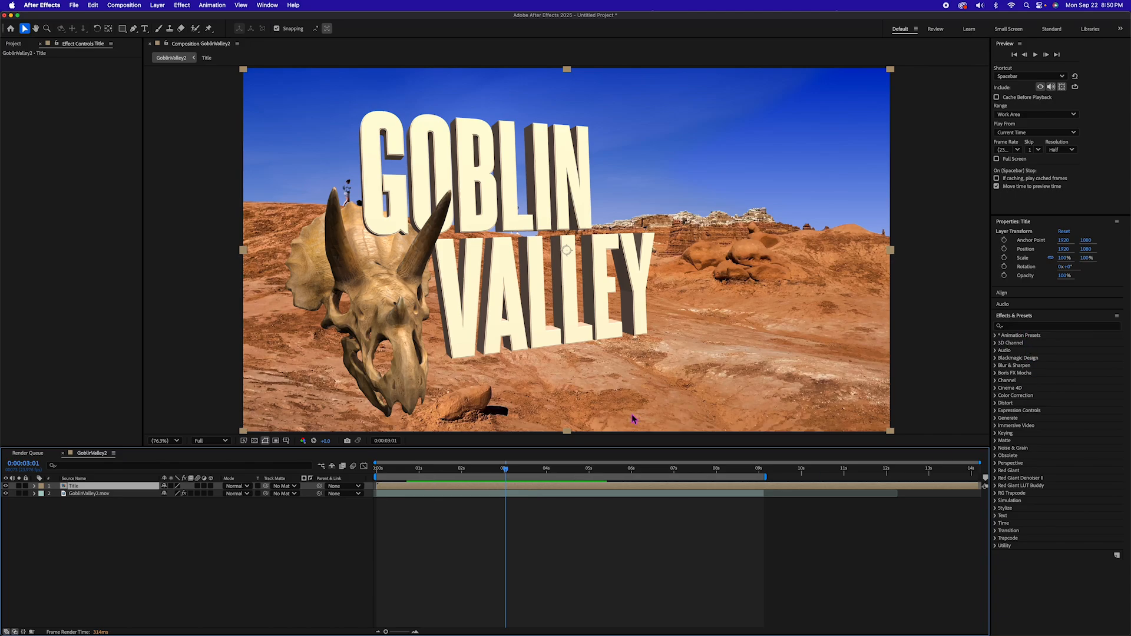
# Step: Add an adjustment layer above Title, move to a frame at 0:00:04:01 and apply the Curves effect to it
pyautogui.press('super+alt+y')
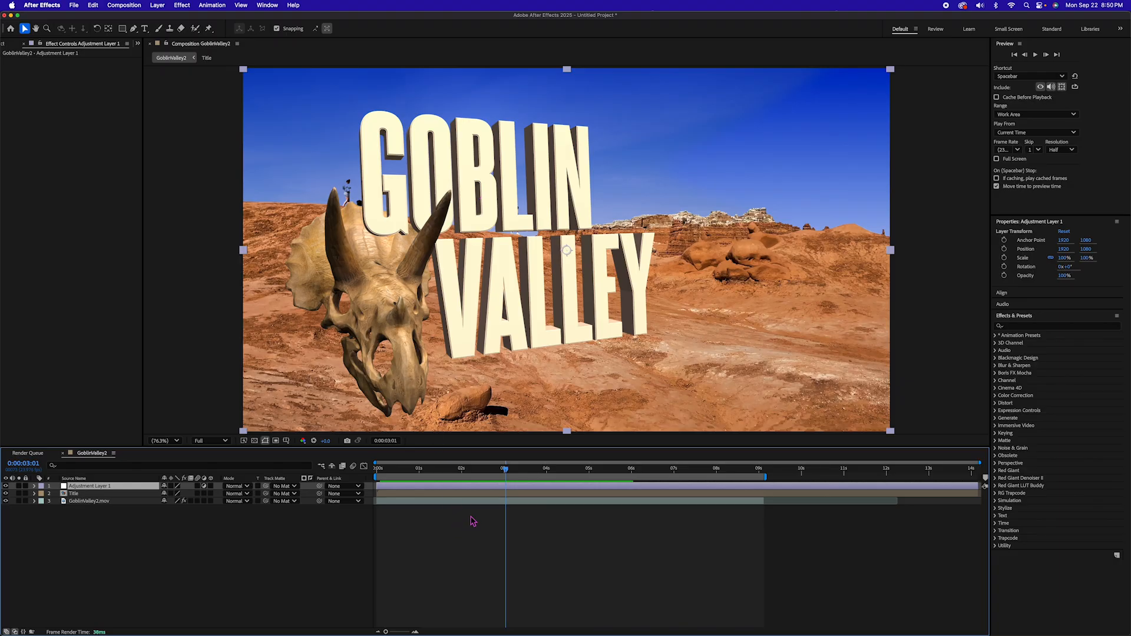
pyautogui.click(482, 472)
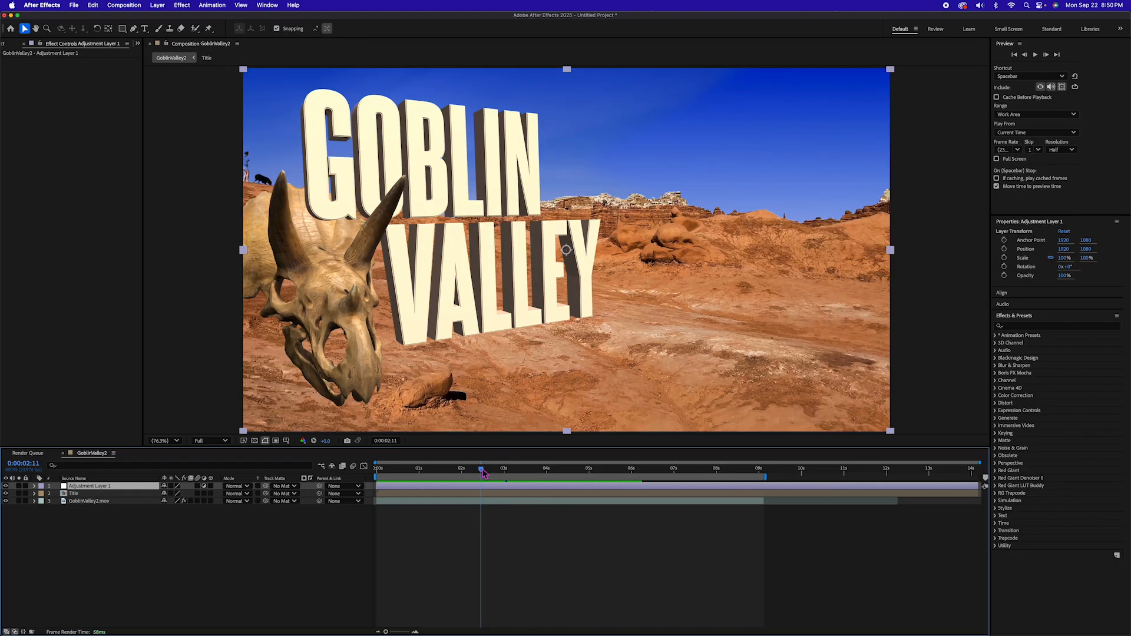
pyautogui.moveTo(482, 472); pyautogui.dragTo(549, 474)
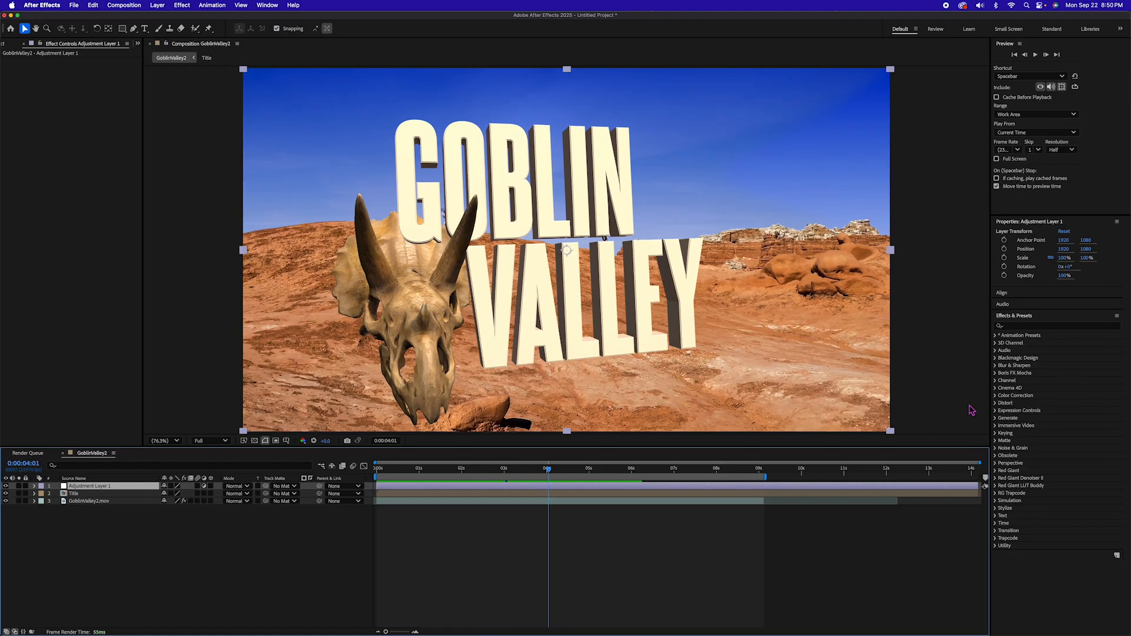
pyautogui.click(1013, 326)
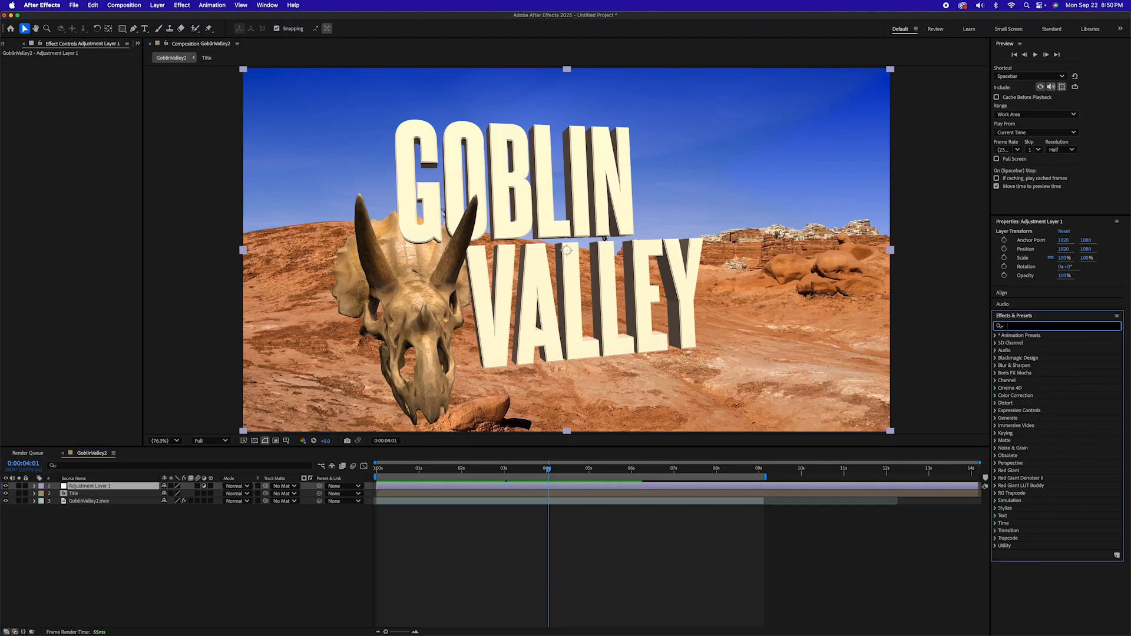
pyautogui.write('curves')
pyautogui.press('Return')
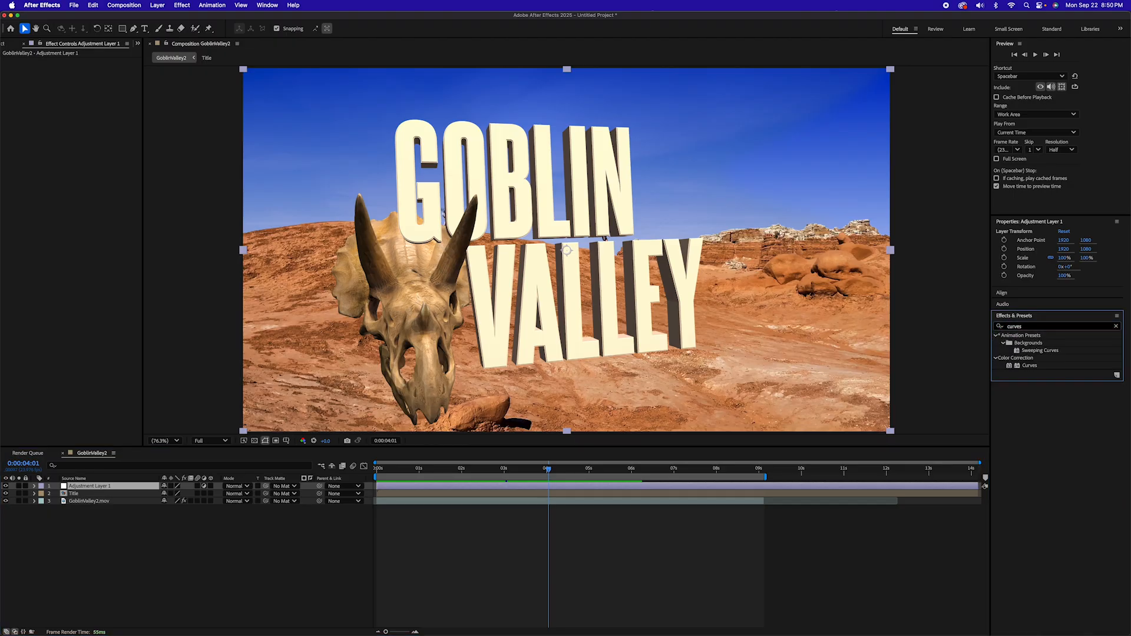
pyautogui.moveTo(1030, 366); pyautogui.dragTo(554, 487)
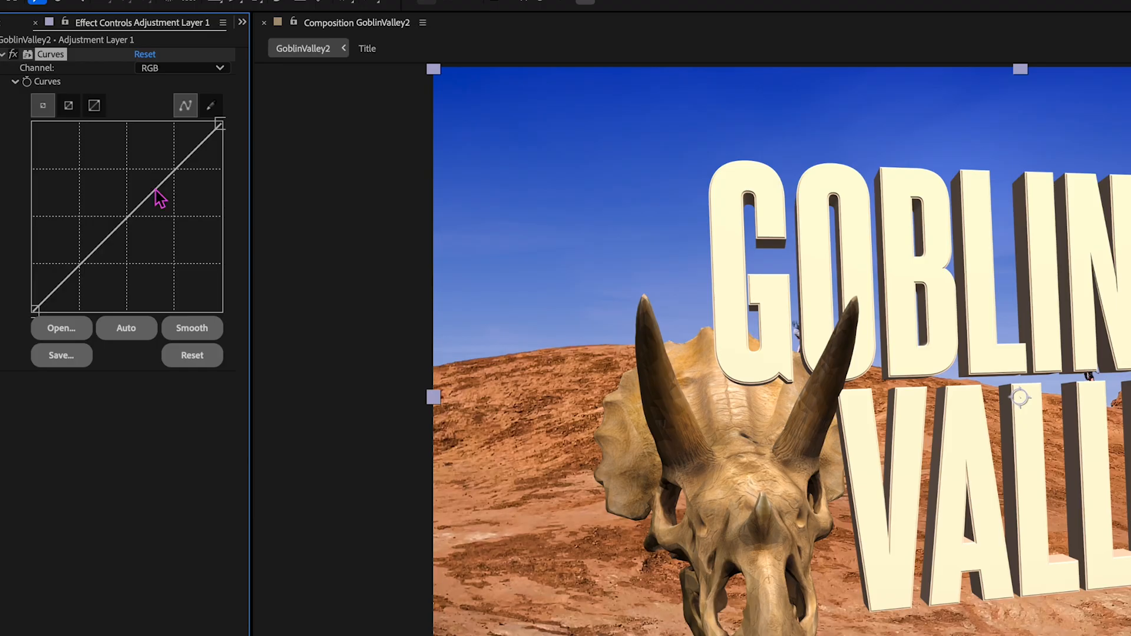
# Step: Pull the RGB curve slightly below the diagonal in the highlights and shadows to darken the shot
pyautogui.moveTo(87, 135); pyautogui.dragTo(97, 141)
pyautogui.moveTo(169, 202); pyautogui.dragTo(163, 197)
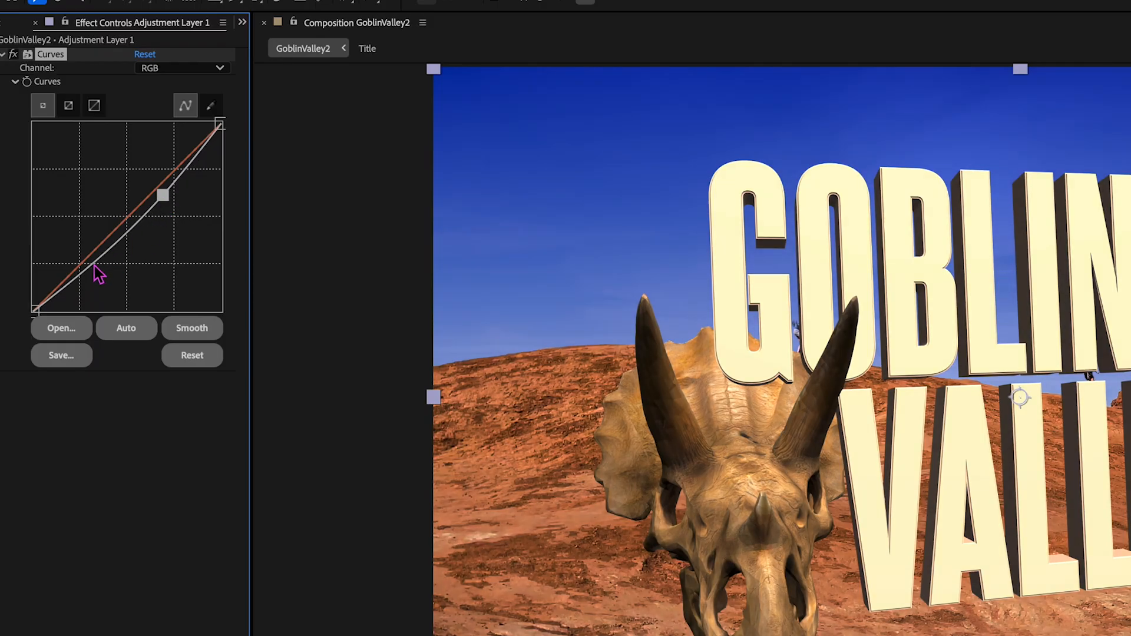
pyautogui.moveTo(94, 264); pyautogui.dragTo(95, 267)
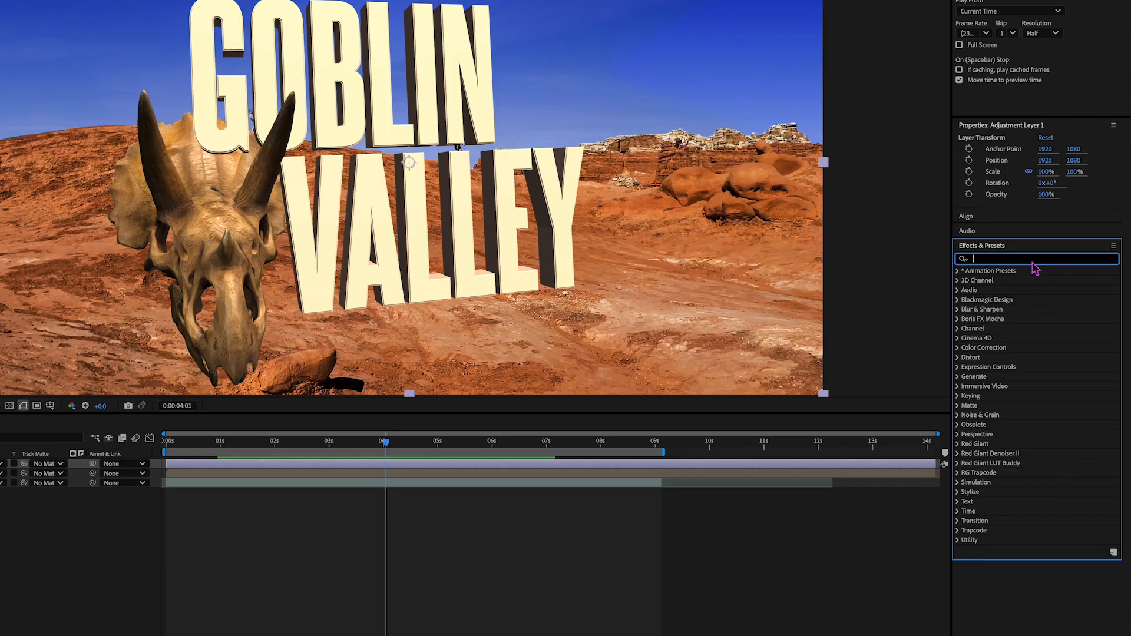
# Step: Apply Lumetri Color to the adjustment layer and warm the image slightly with the Midtones color wheel
pyautogui.write('lume')
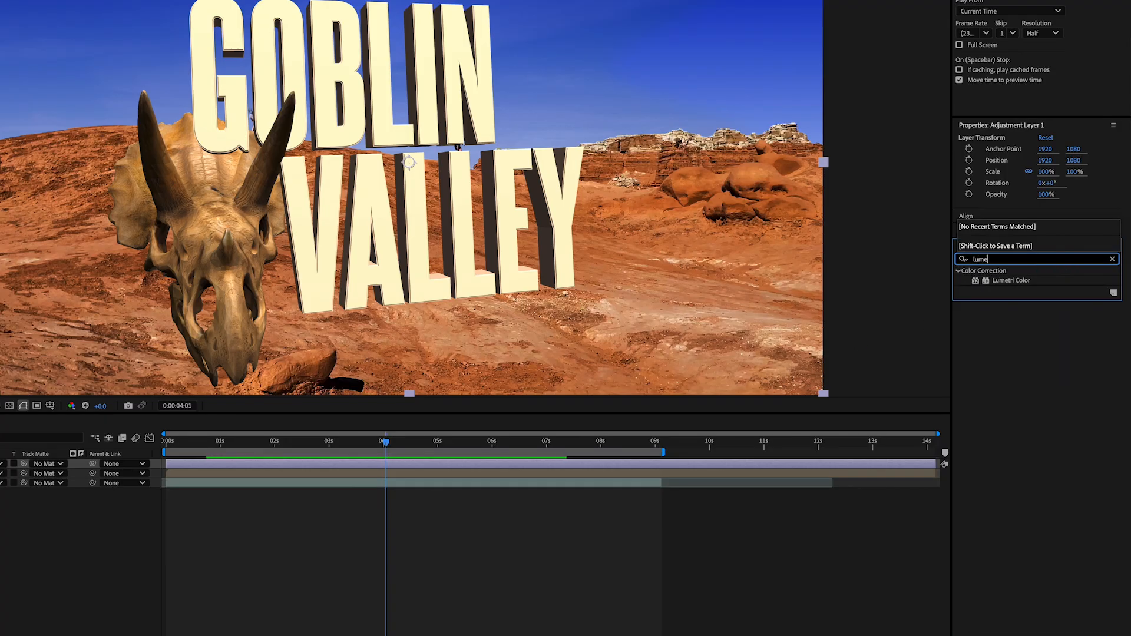
pyautogui.moveTo(1014, 281); pyautogui.dragTo(396, 469)
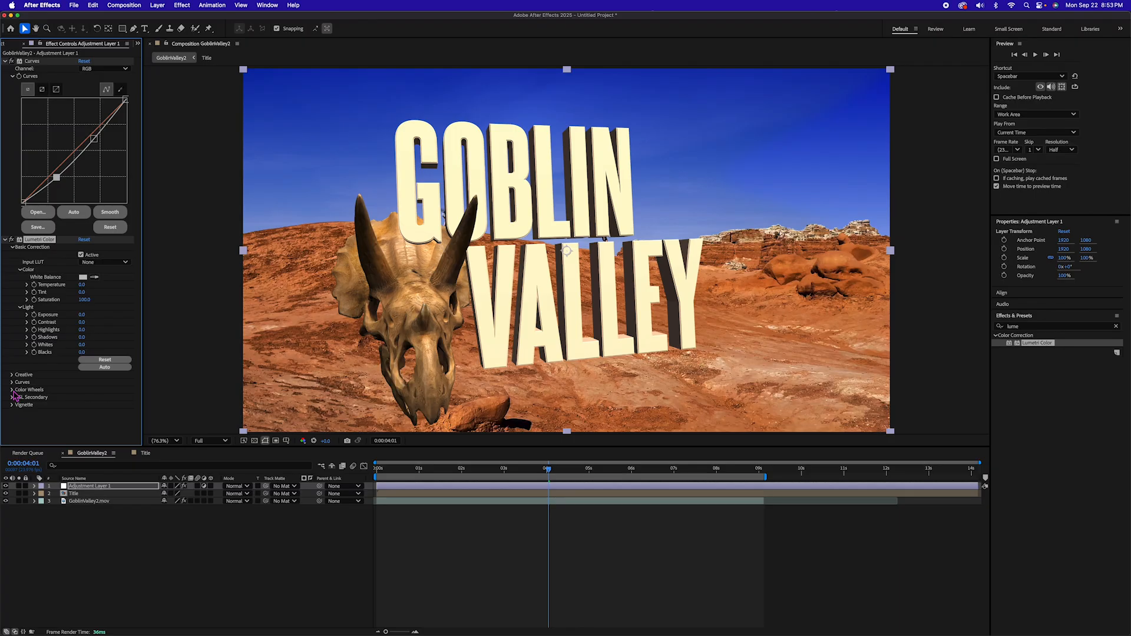
pyautogui.click(12, 390)
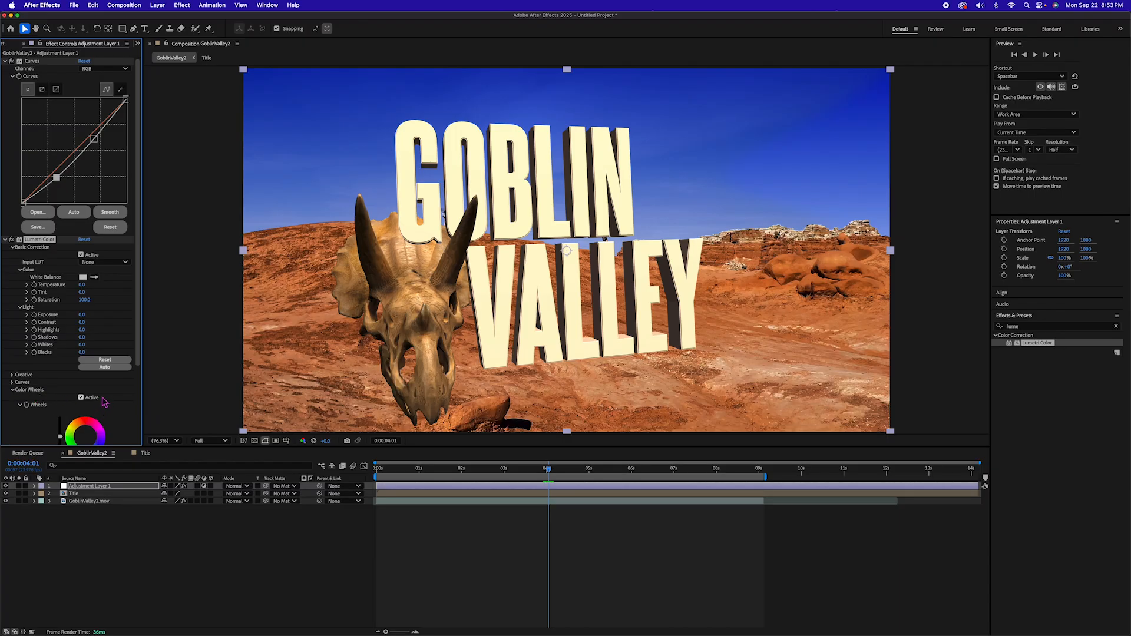
pyautogui.scroll(-5, 103, 402)
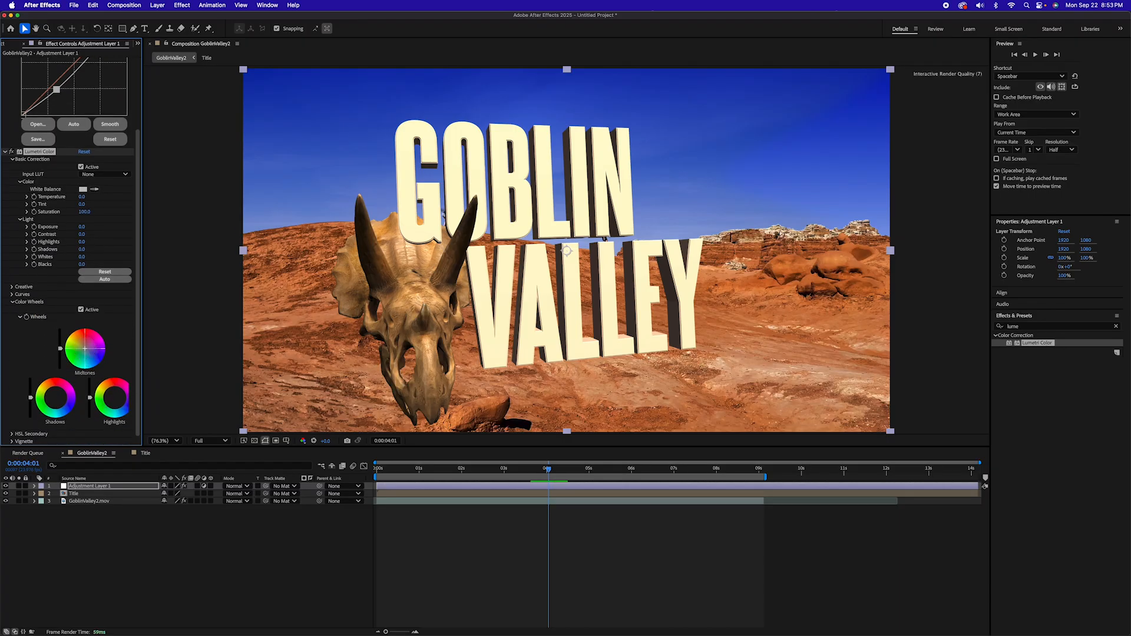
pyautogui.moveTo(85, 348); pyautogui.dragTo(84, 347)
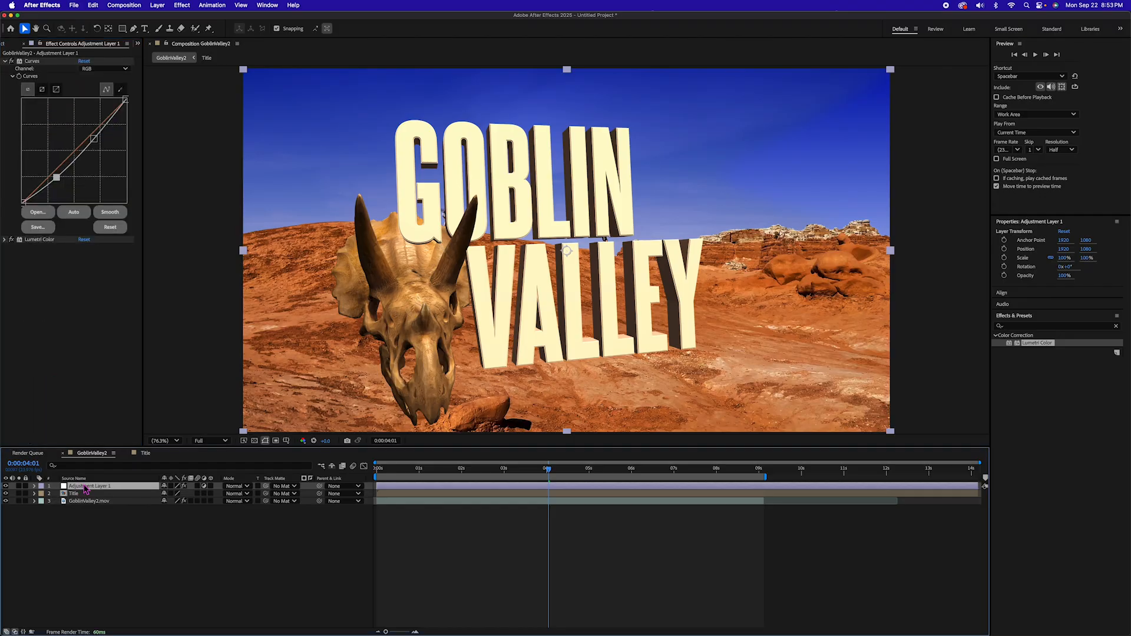
# Step: Move the adjustment layer from GoblinValley2 into the Title composition, above goblin 2
pyautogui.press('Delete')
pyautogui.doubleClick(74, 489)
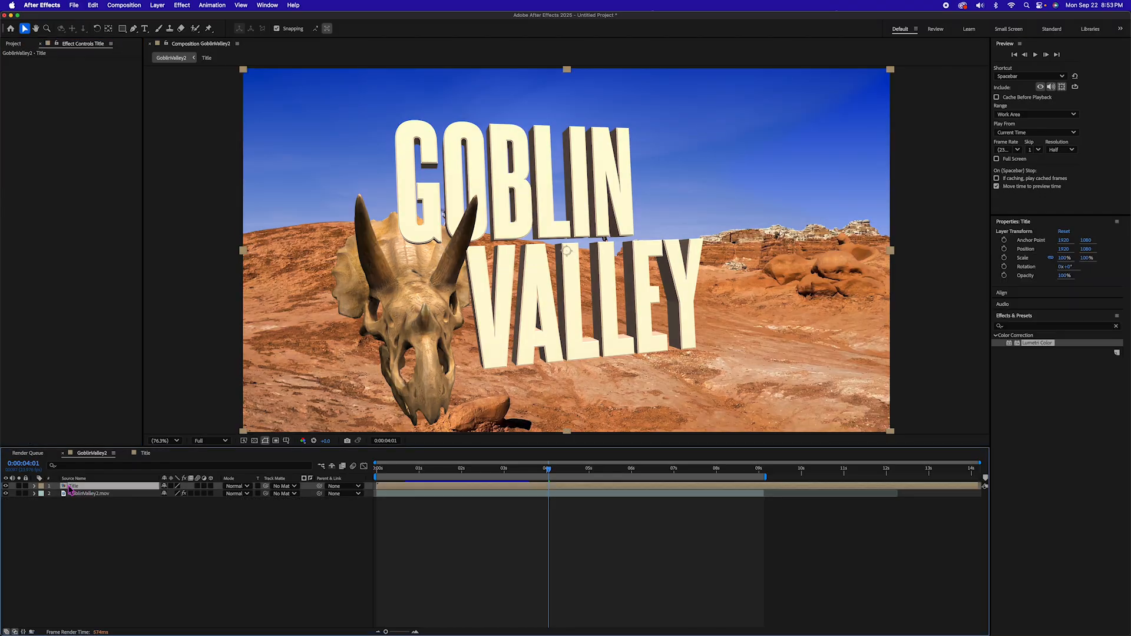
pyautogui.click(79, 487)
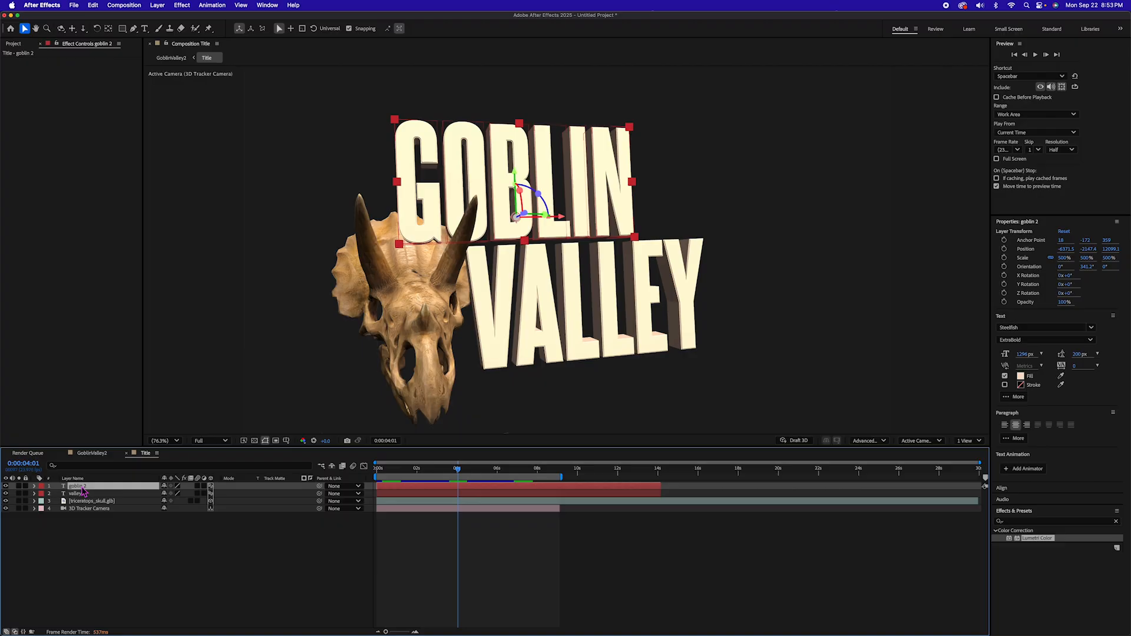
pyautogui.hotkey('ctrl', 'v')
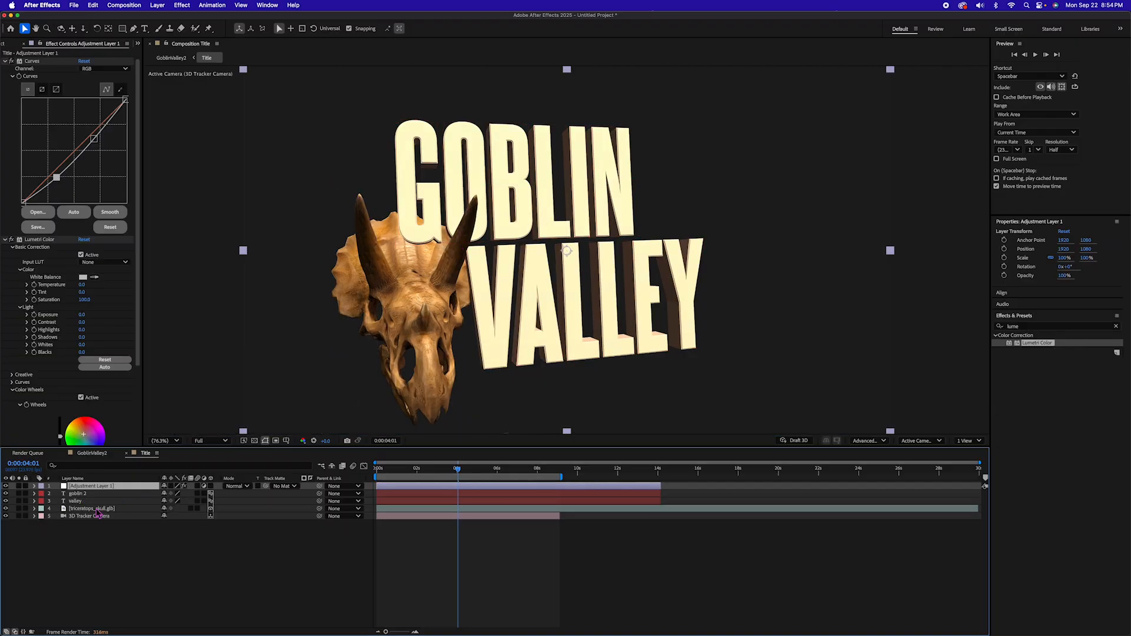
# Step: Return to GoblinValley2, play the shot from the start, and examine the graded title against the footage at several frames
pyautogui.click(91, 456)
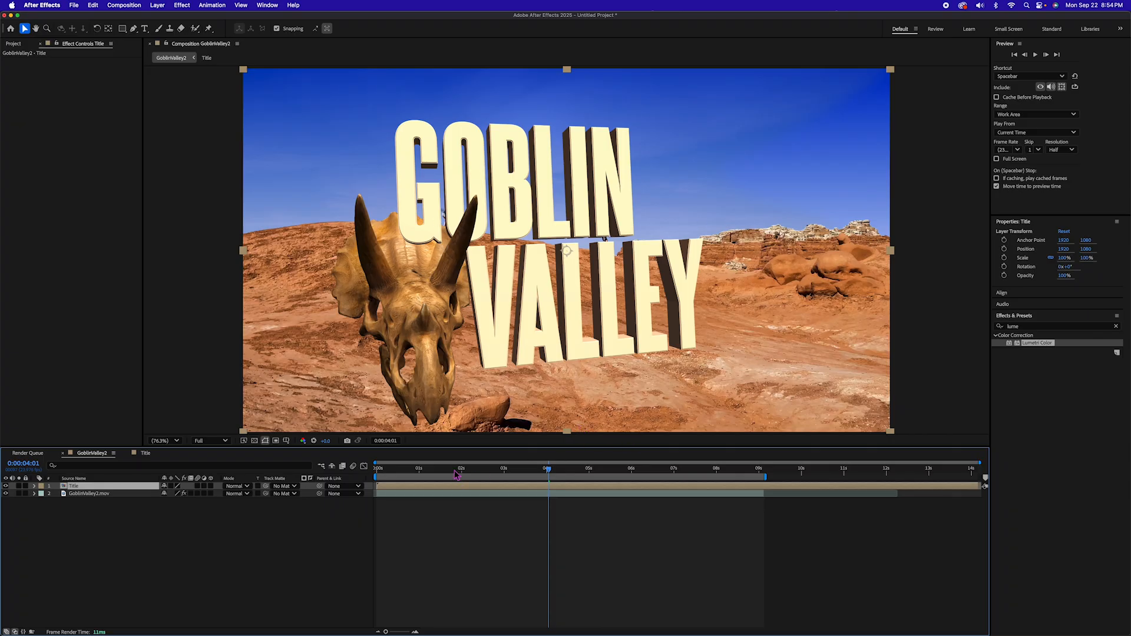
pyautogui.moveTo(457, 475); pyautogui.dragTo(341, 469)
pyautogui.press('space')
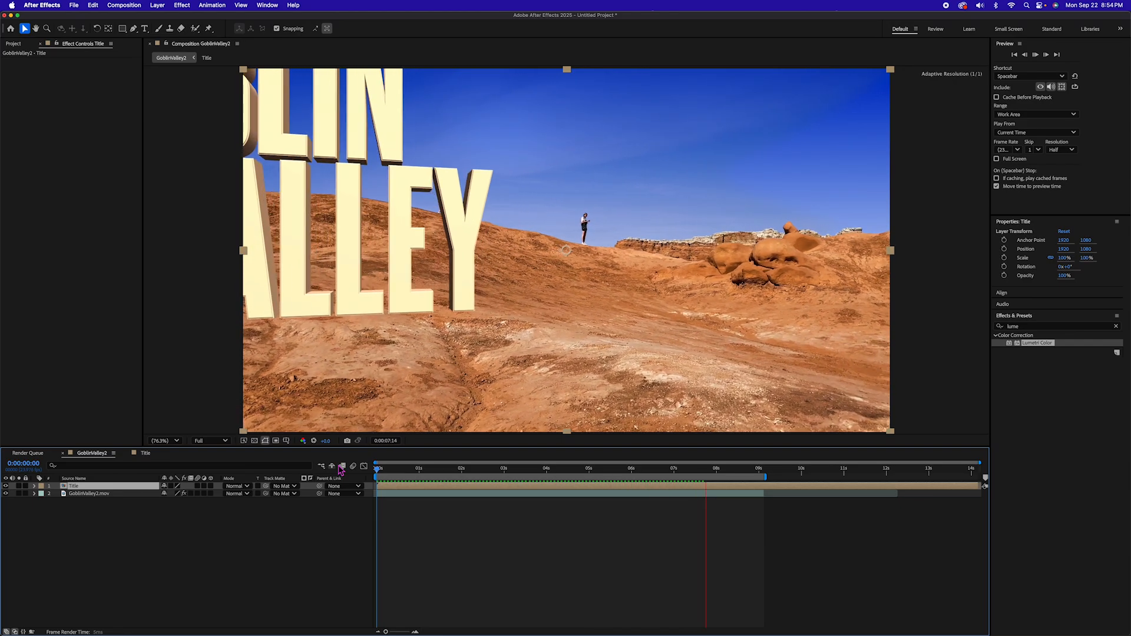
pyautogui.click(523, 475)
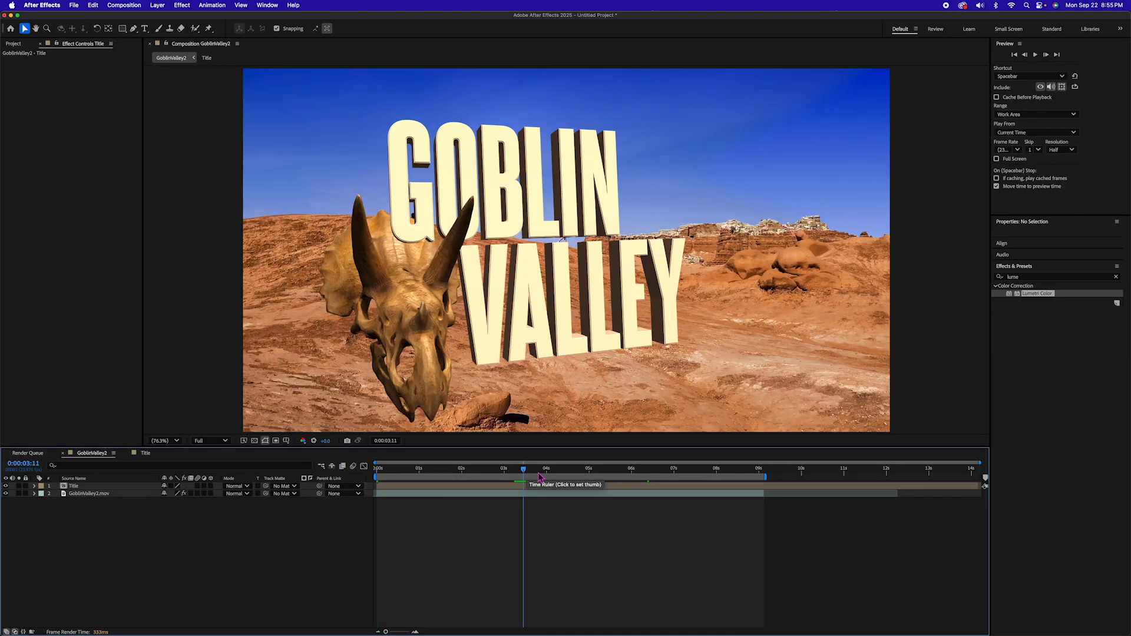
pyautogui.moveTo(525, 475); pyautogui.dragTo(625, 476)
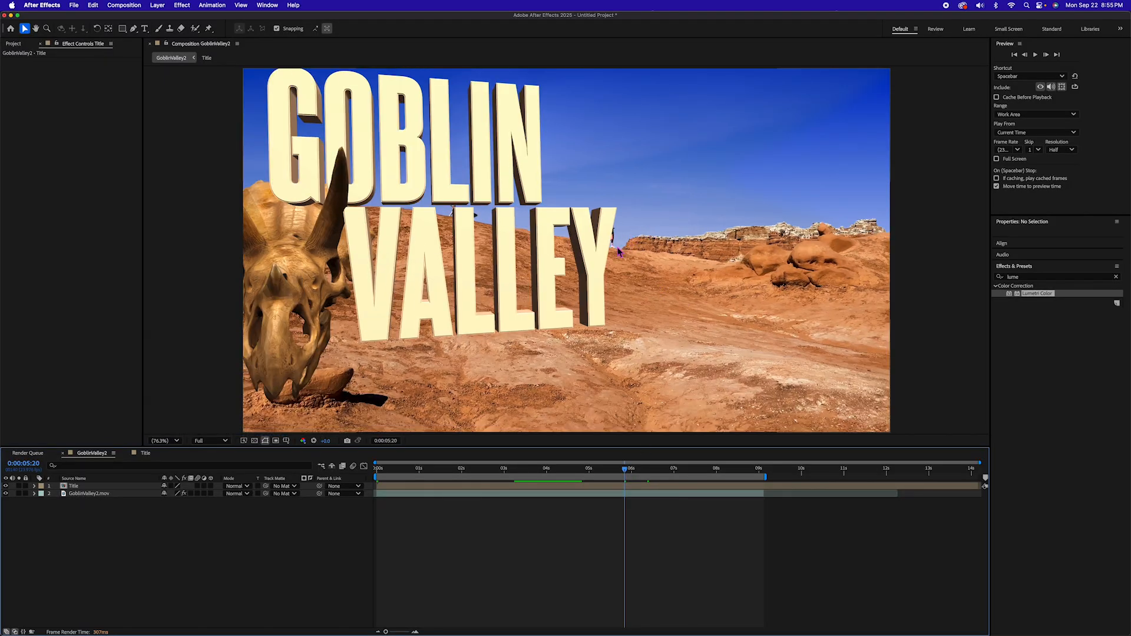
pyautogui.moveTo(626, 475); pyautogui.dragTo(700, 475)
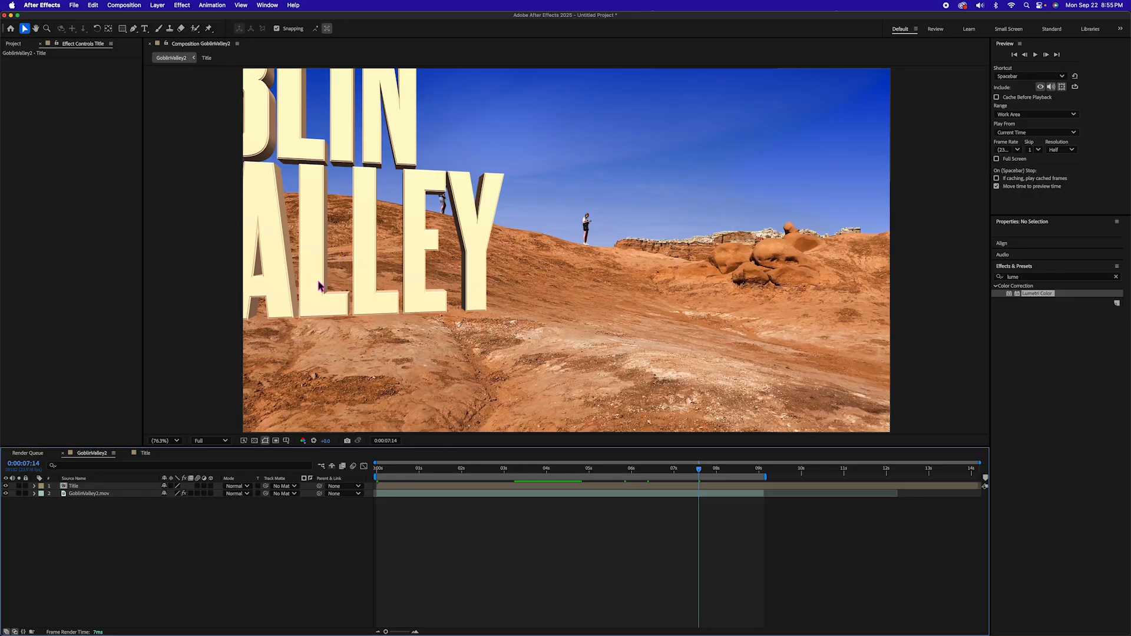
pyautogui.click(439, 486)
pyautogui.click(510, 475)
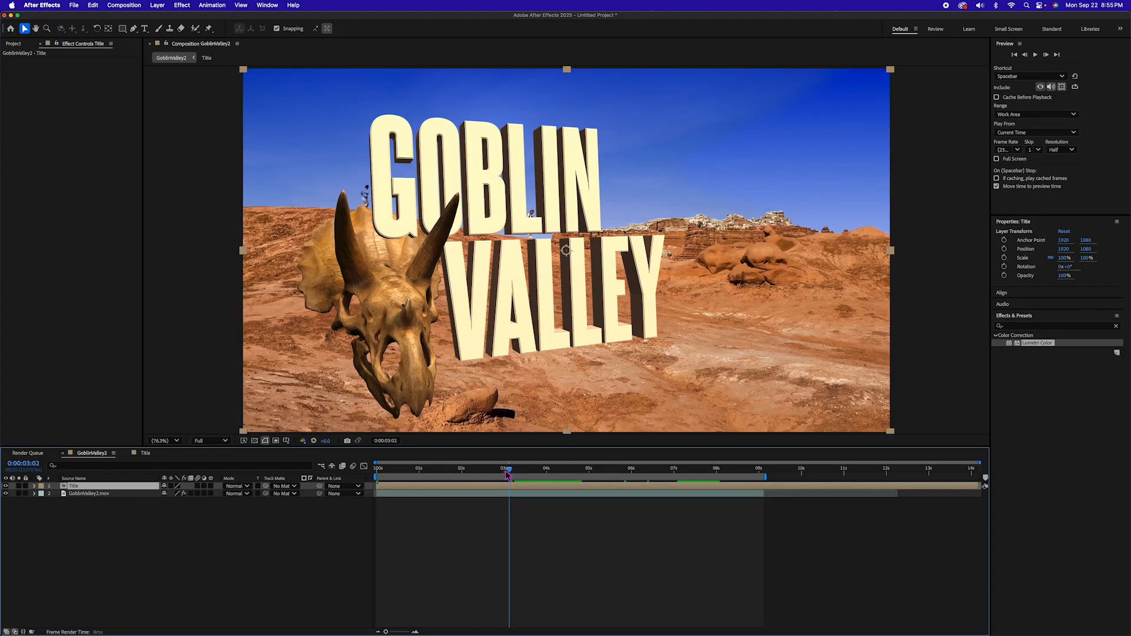
pyautogui.moveTo(510, 475); pyautogui.dragTo(430, 471)
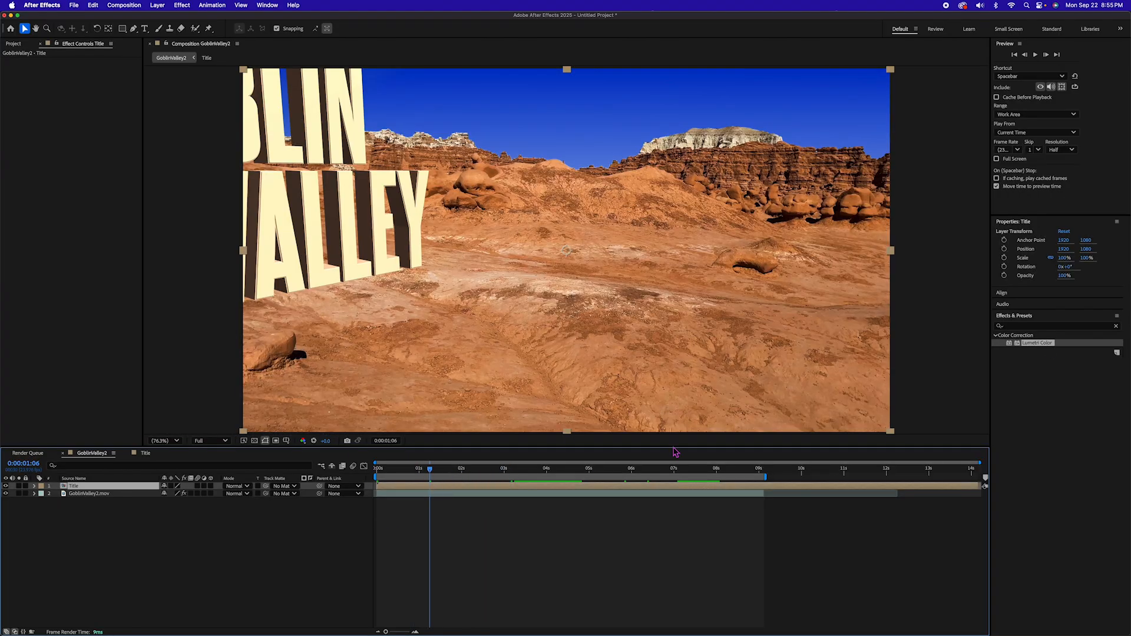
# Step: Apply Gaussian Blur to the Title layer, play the shot from the start and park the playhead at 0:00:02:22
pyautogui.click(1050, 326)
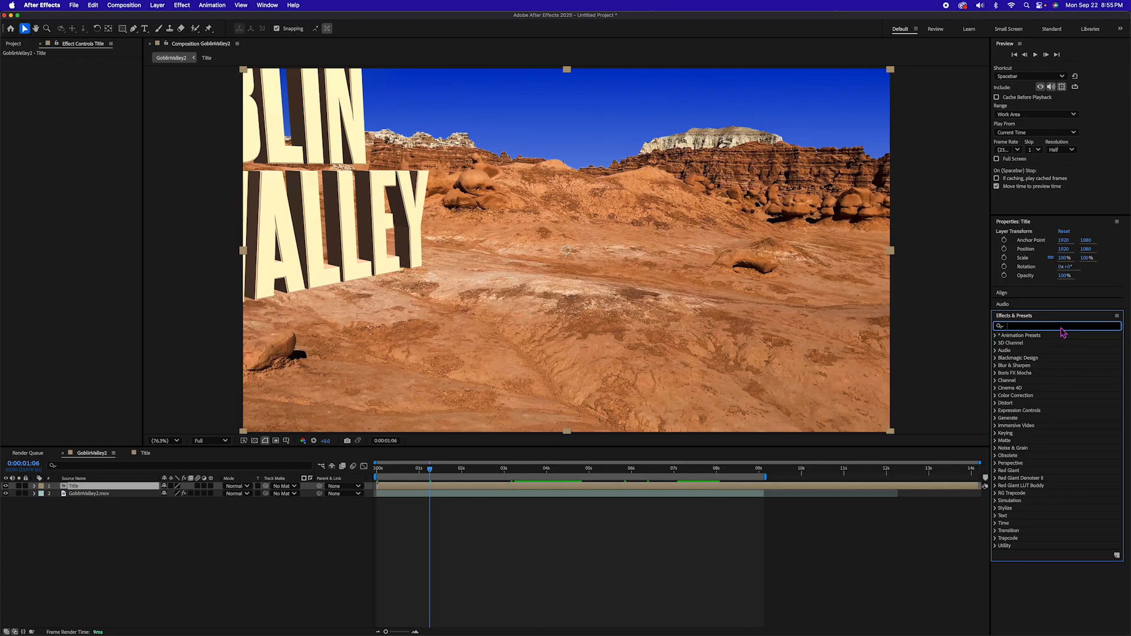
pyautogui.write('gau')
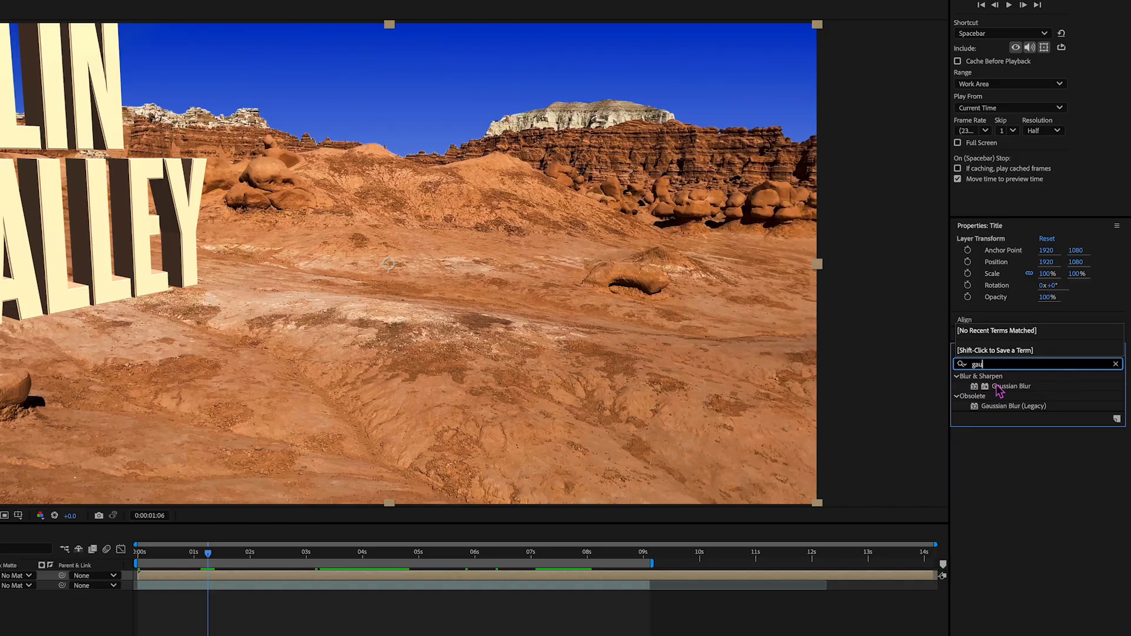
pyautogui.moveTo(1008, 390); pyautogui.dragTo(136, 554)
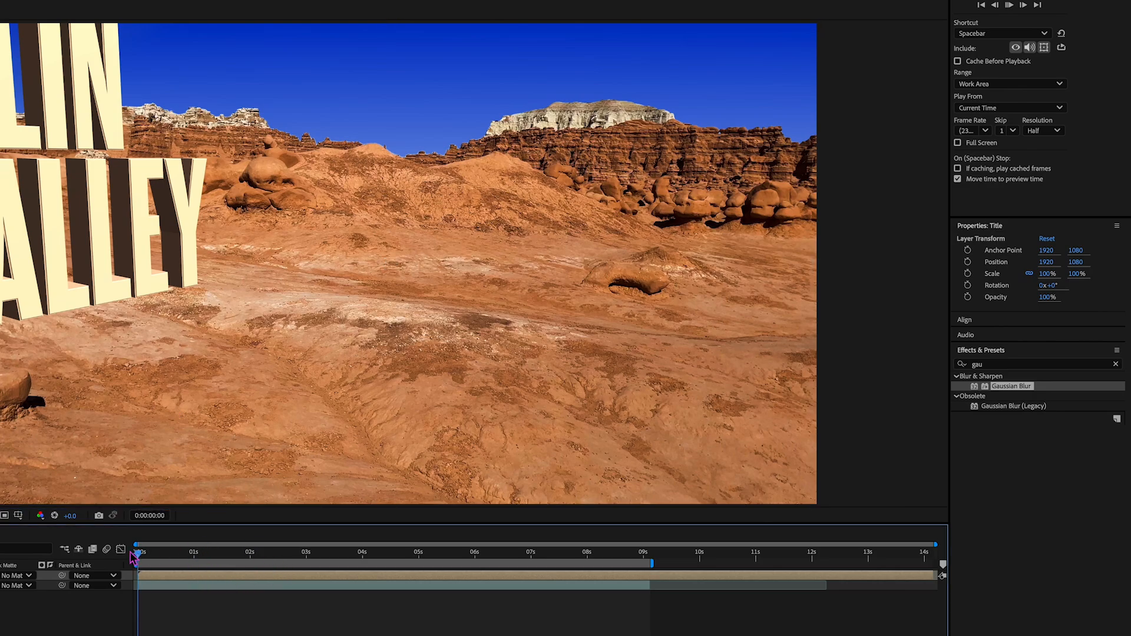
pyautogui.press('space')
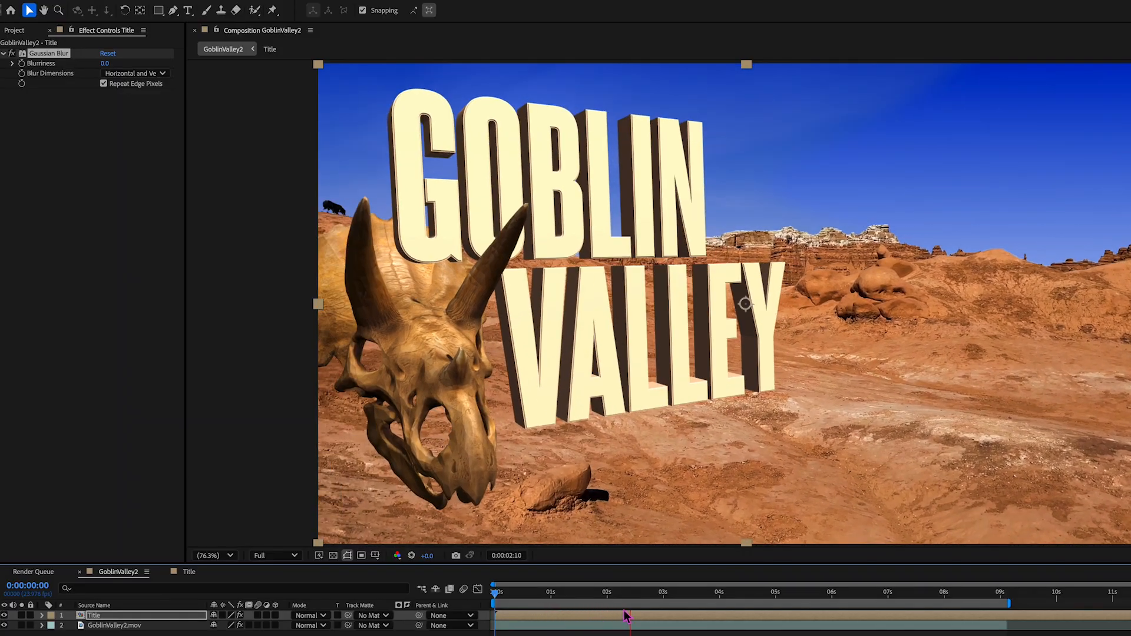
pyautogui.click(659, 595)
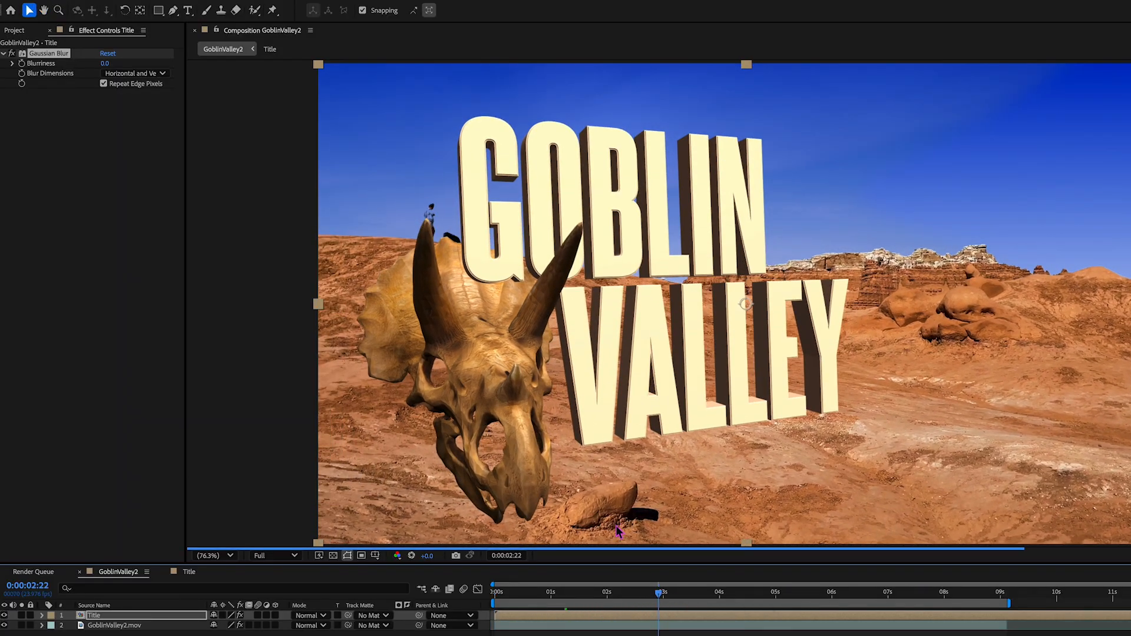
# Step: Keyframe the Title layer's Gaussian Blur Blurriness at 0:00:02:22, and set it to 25 at 0:00:01:20
pyautogui.click(22, 63)
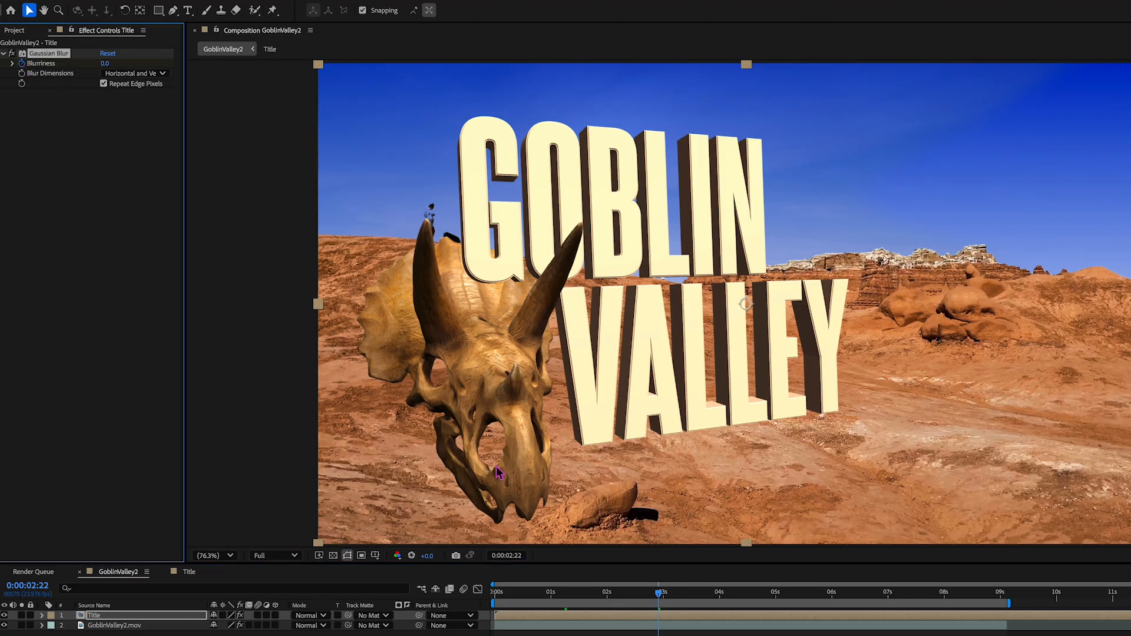
pyautogui.moveTo(659, 596); pyautogui.dragTo(597, 595)
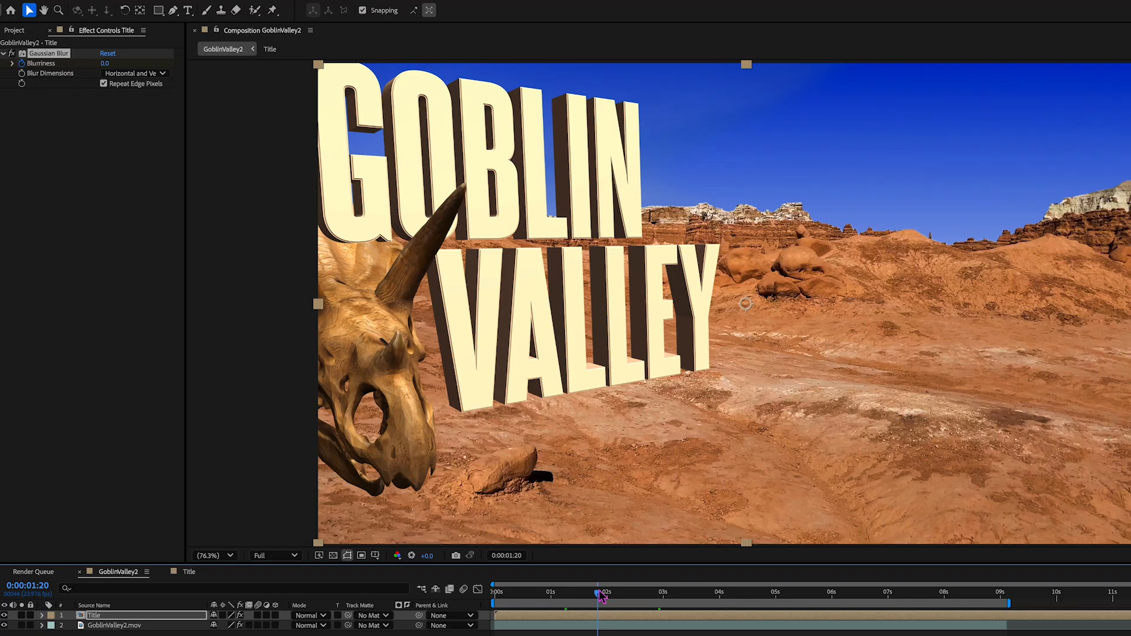
pyautogui.click(104, 63)
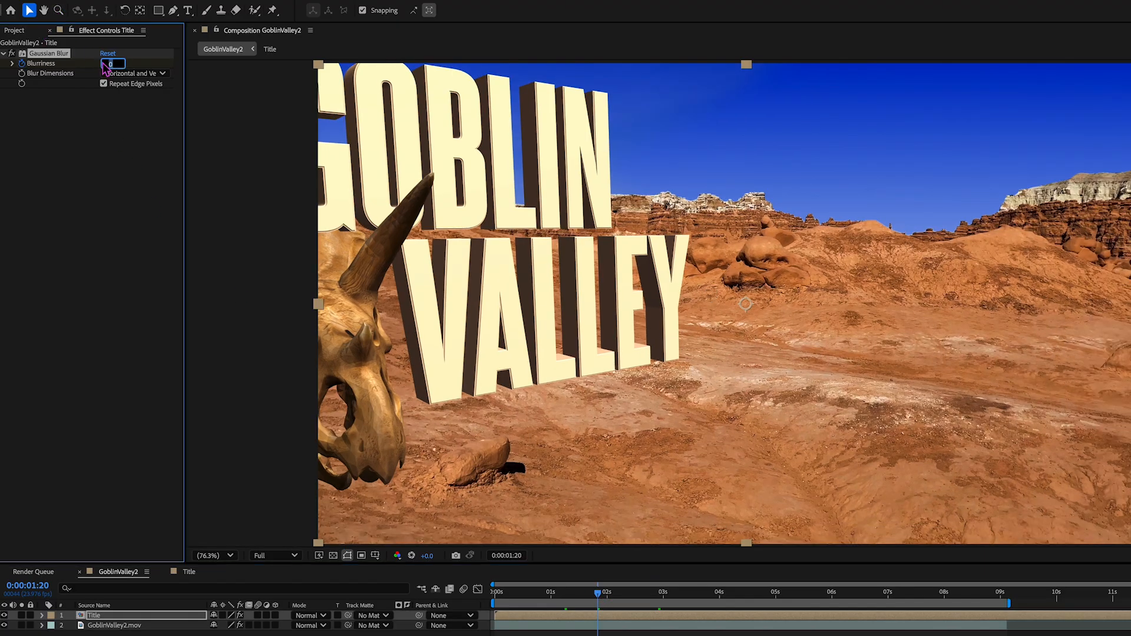
pyautogui.write('25')
pyautogui.press('Return')
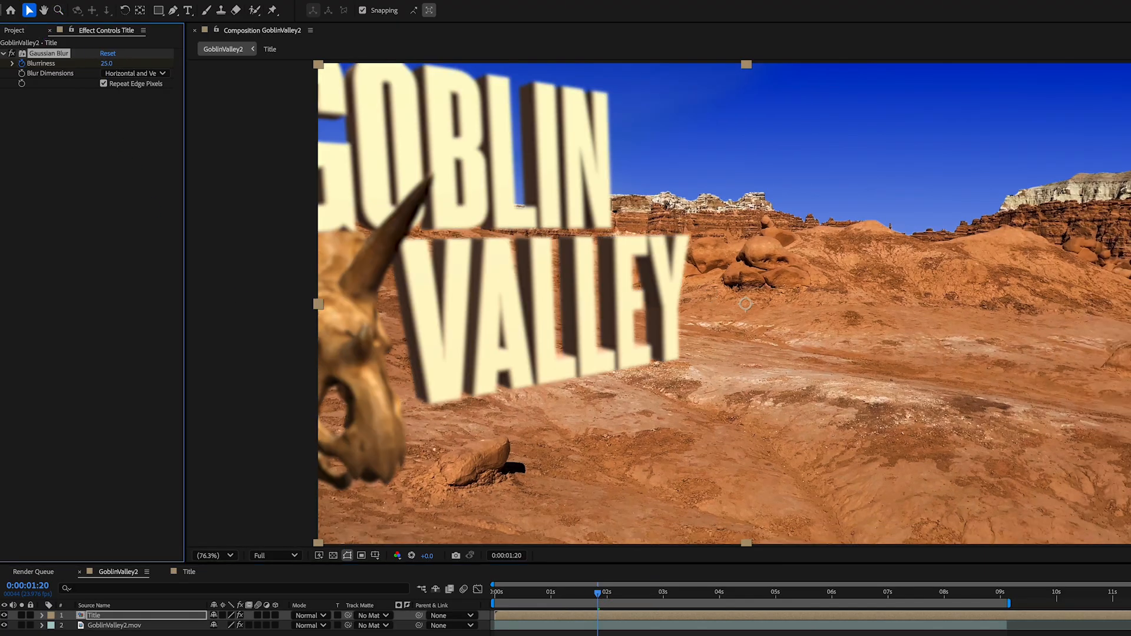
# Step: Try a Blurriness of 15 at 0:00:01:20, reduce it to 5, and preview the focus change
pyautogui.click(108, 63)
pyautogui.write('15')
pyautogui.press('Return')
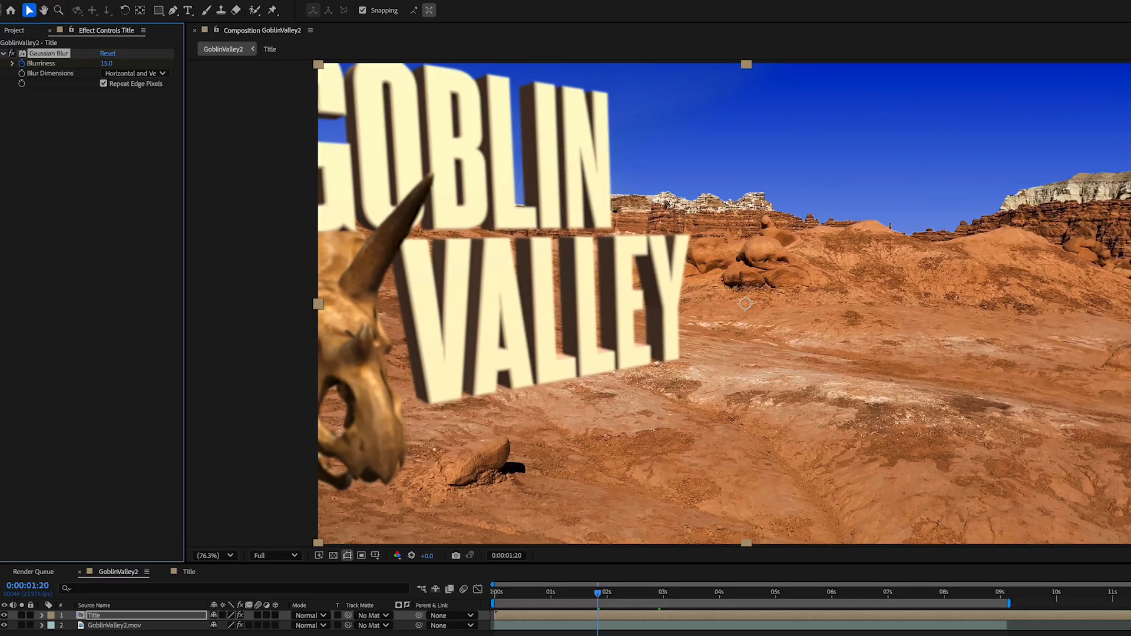
pyautogui.click(108, 63)
pyautogui.write('5')
pyautogui.press('Return')
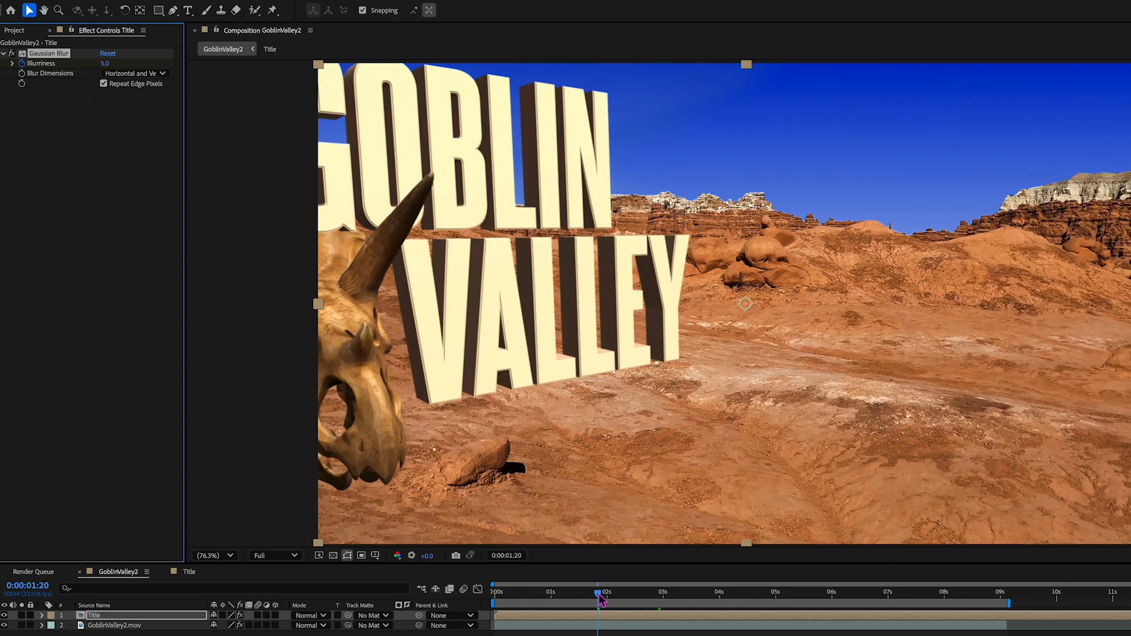
pyautogui.moveTo(597, 594); pyautogui.dragTo(641, 596)
pyautogui.press('space')
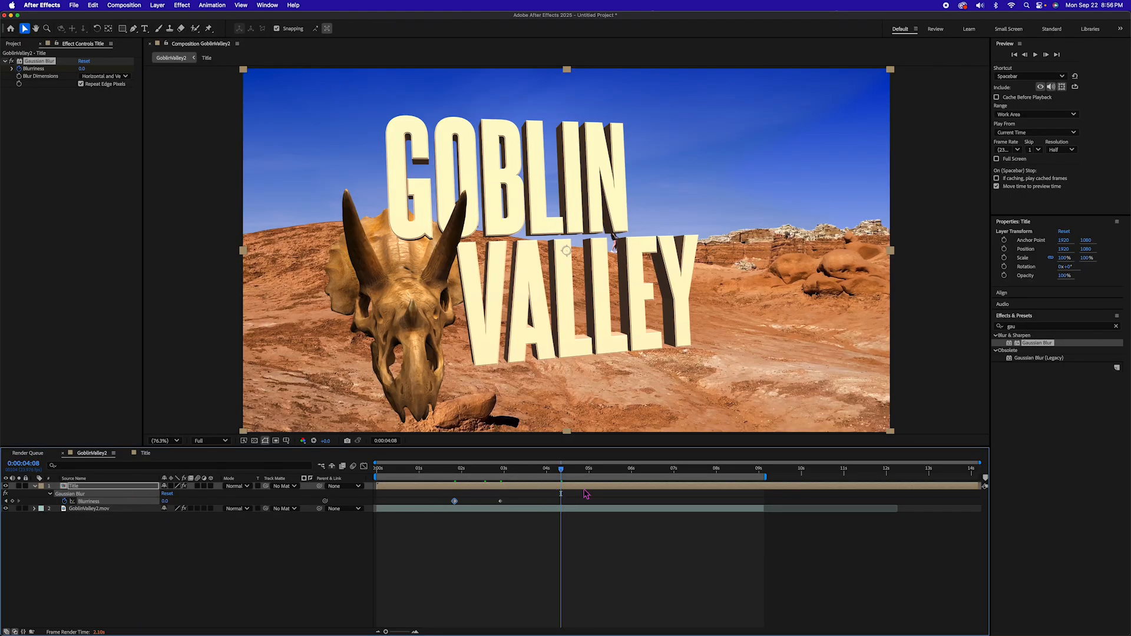
# Step: Paste a copy of the 0:00:02:22 Blurriness keyframe at 0:00:04:12, and shift the copy to just before the five-second mark
pyautogui.moveTo(563, 476); pyautogui.dragTo(568, 475)
pyautogui.click(500, 502)
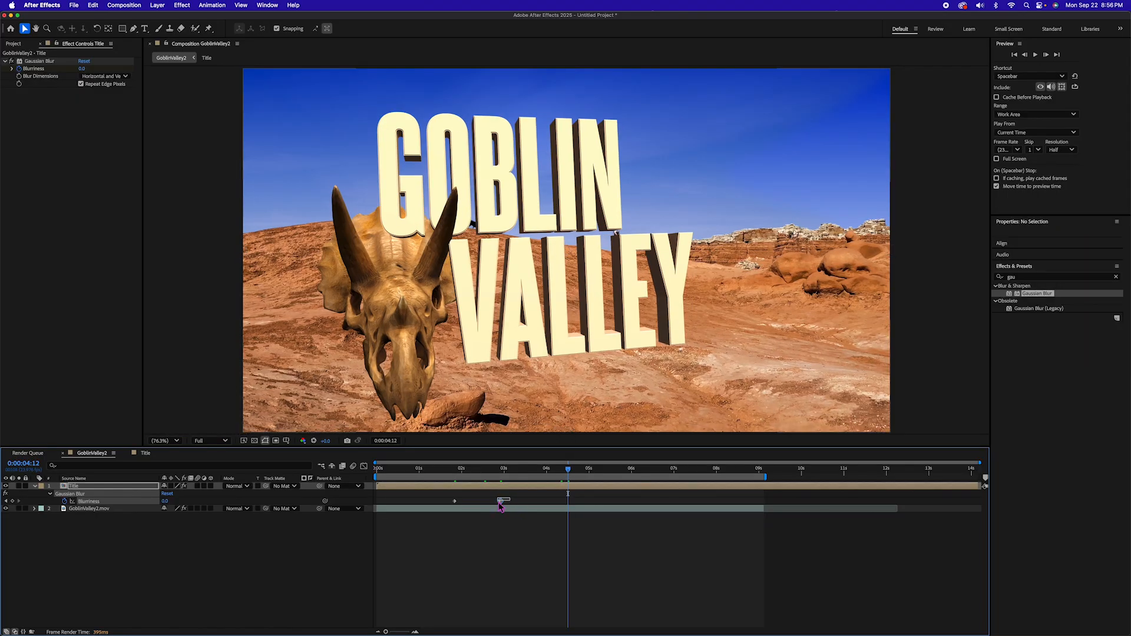
pyautogui.press('super+c')
pyautogui.press('super+v')
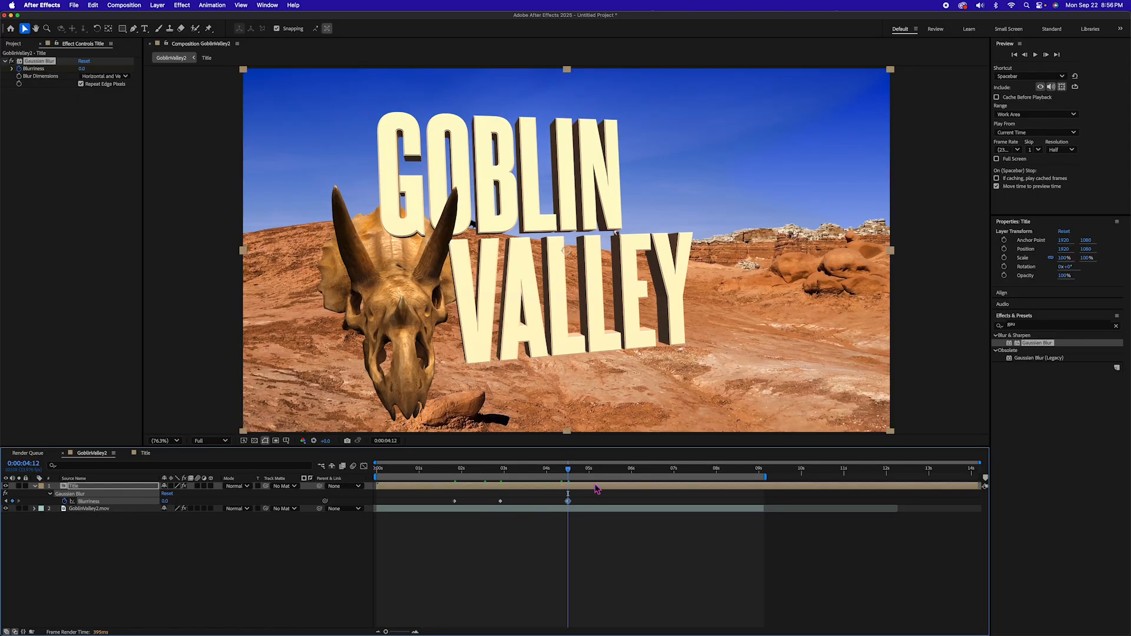
pyautogui.moveTo(582, 473); pyautogui.dragTo(606, 474)
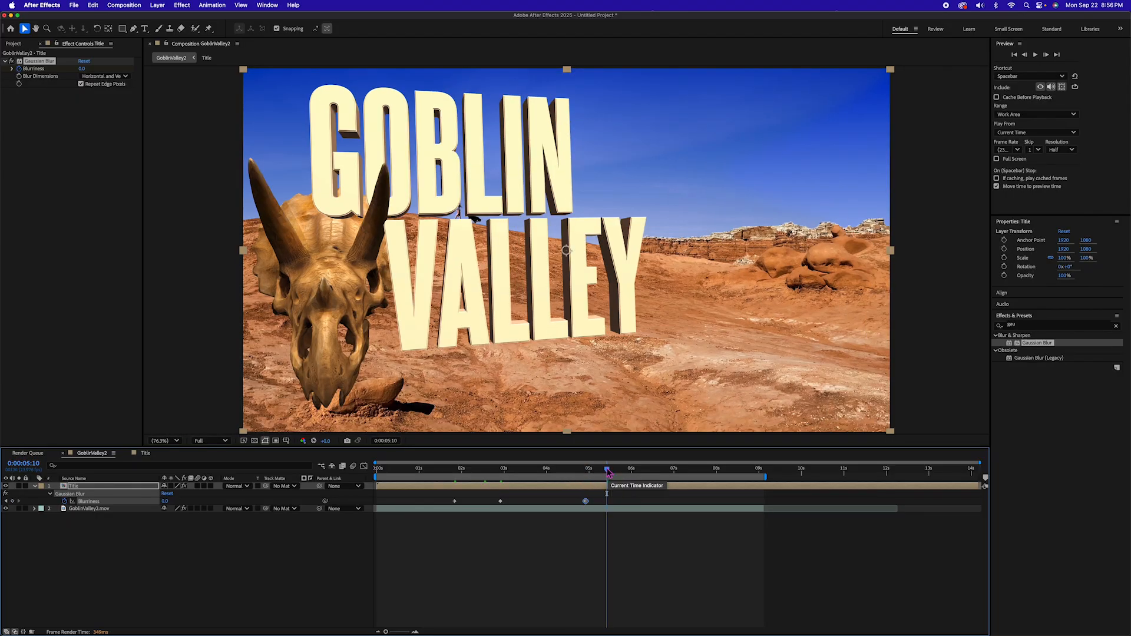
# Step: Set the Title layer's Blurriness to 25 at 0:00:08:05, and return the playhead to 0:00:03:15
pyautogui.moveTo(607, 470); pyautogui.dragTo(726, 475)
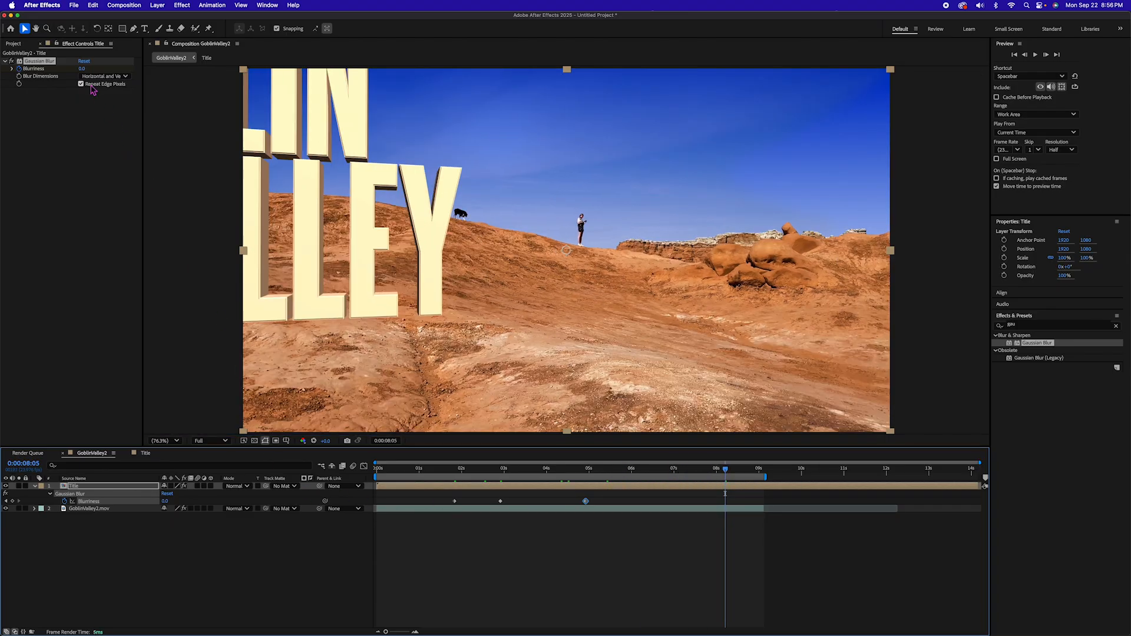
pyautogui.click(82, 68)
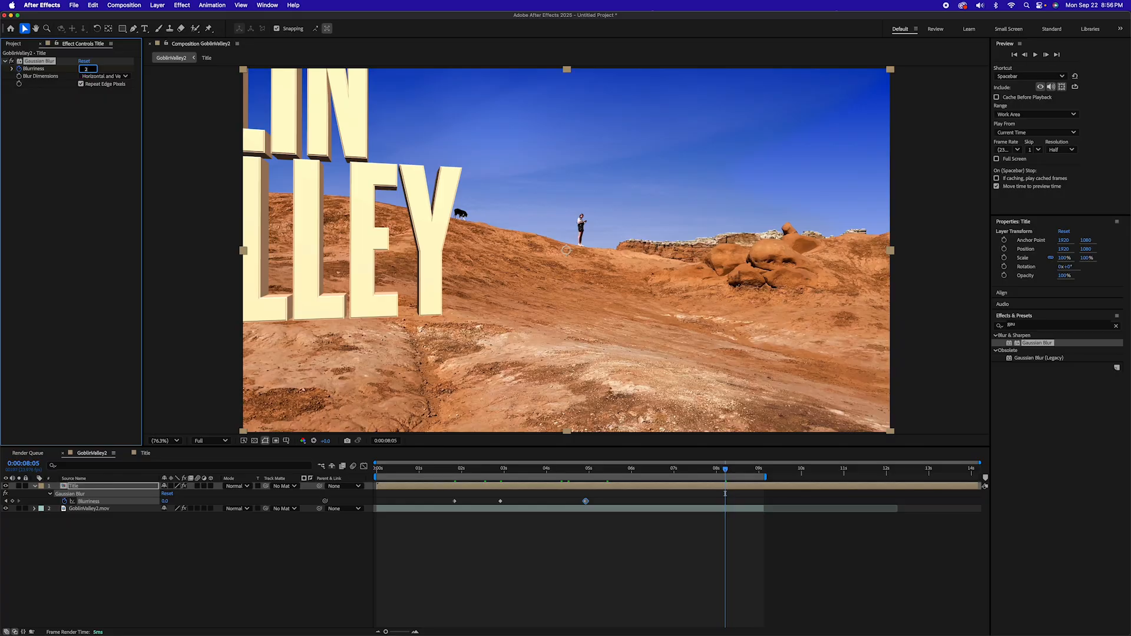
pyautogui.press('Return')
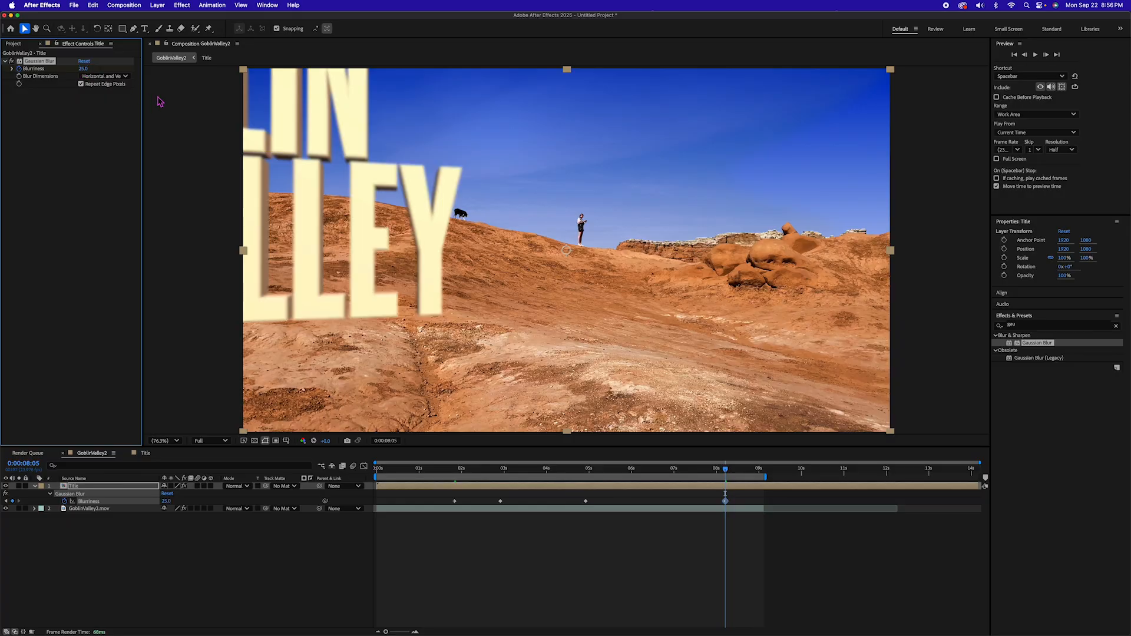
pyautogui.moveTo(507, 469); pyautogui.dragTo(530, 469)
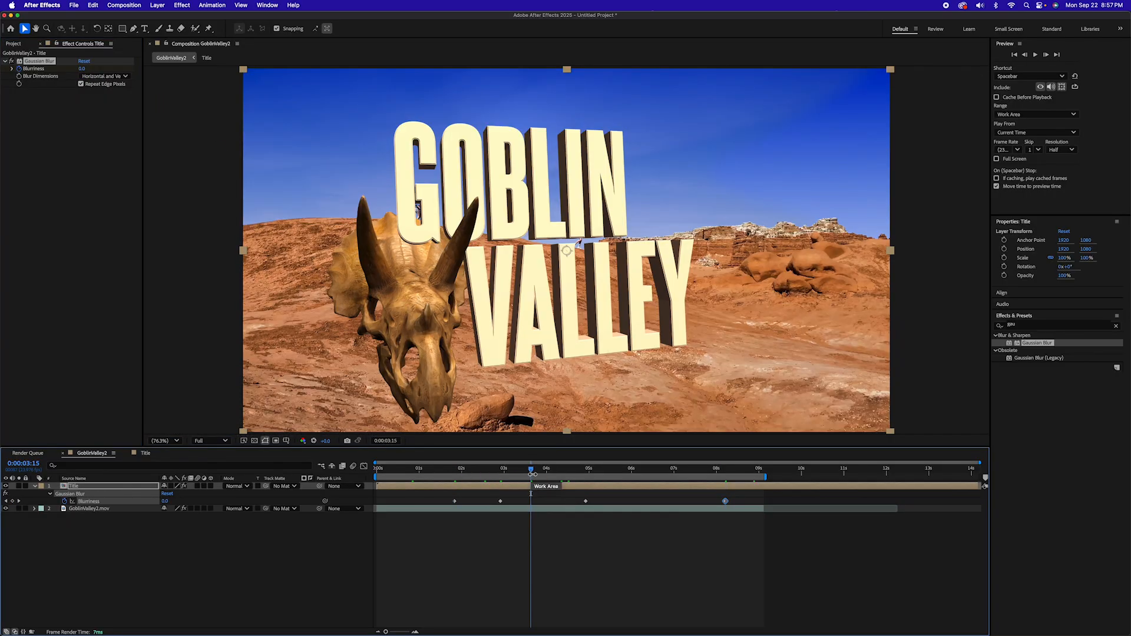
# Step: Duplicate the GoblinValley2.mov footage layer and replace the upper copy's 3D Camera Tracker effect with Gaussian Blur
pyautogui.click(546, 507)
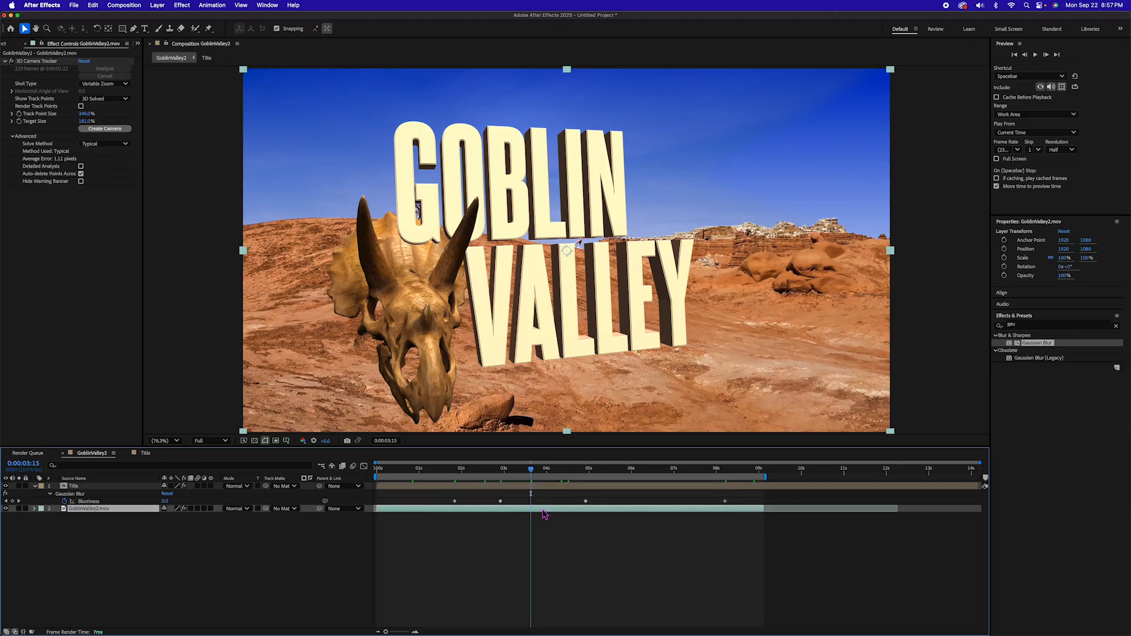
pyautogui.moveTo(502, 469)
pyautogui.mouseDown()
pyautogui.moveTo(452, 469)
pyautogui.moveTo(711, 469)
pyautogui.moveTo(453, 464)
pyautogui.moveTo(503, 470)
pyautogui.moveTo(511, 482)
pyautogui.mouseUp()
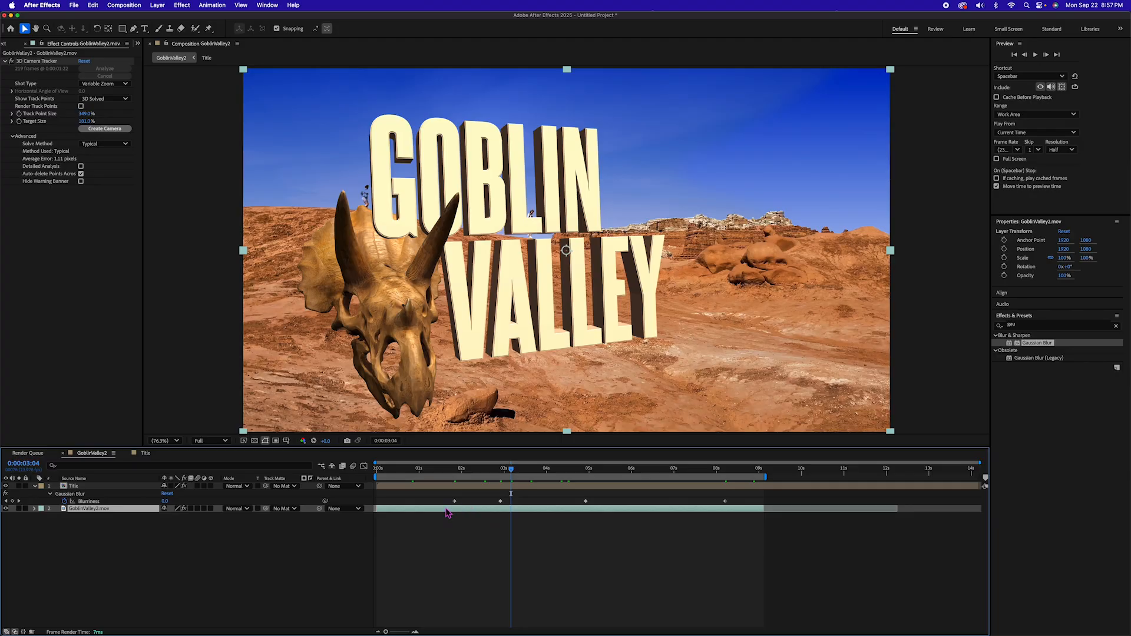
pyautogui.hotkey('ctrl', 'd')
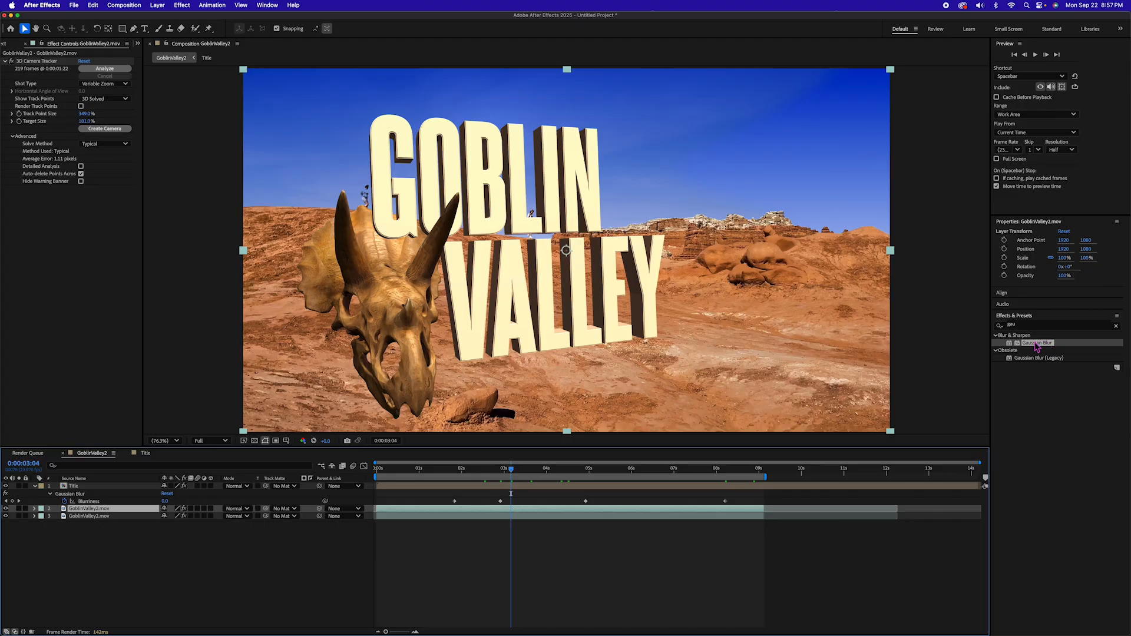
pyautogui.moveTo(1037, 347); pyautogui.dragTo(199, 143)
pyautogui.click(26, 62)
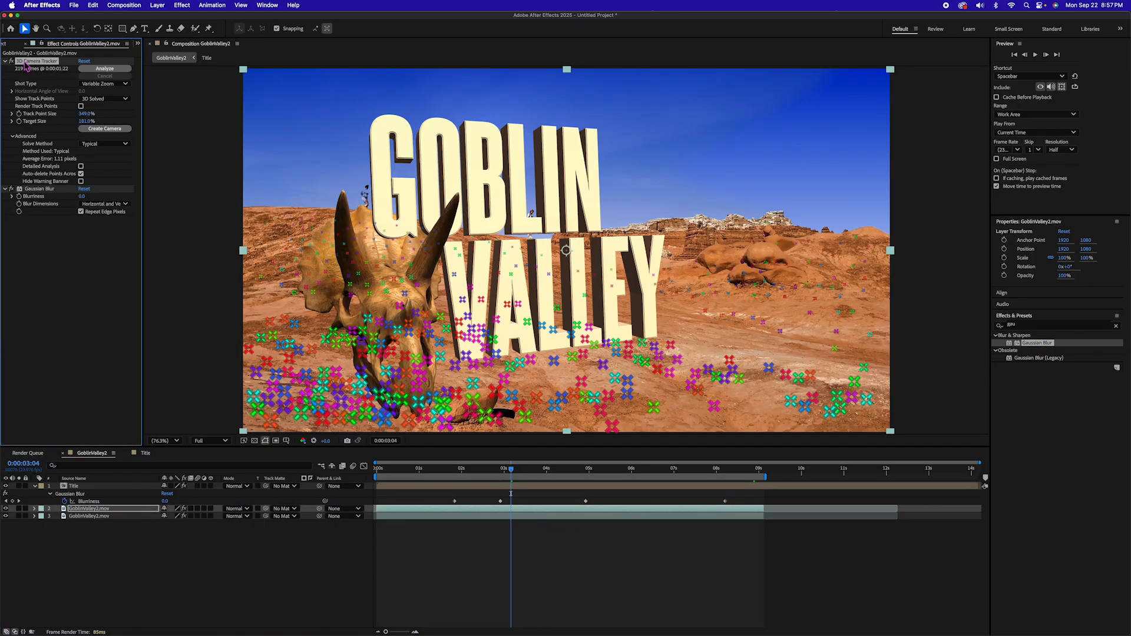
pyautogui.press('Delete')
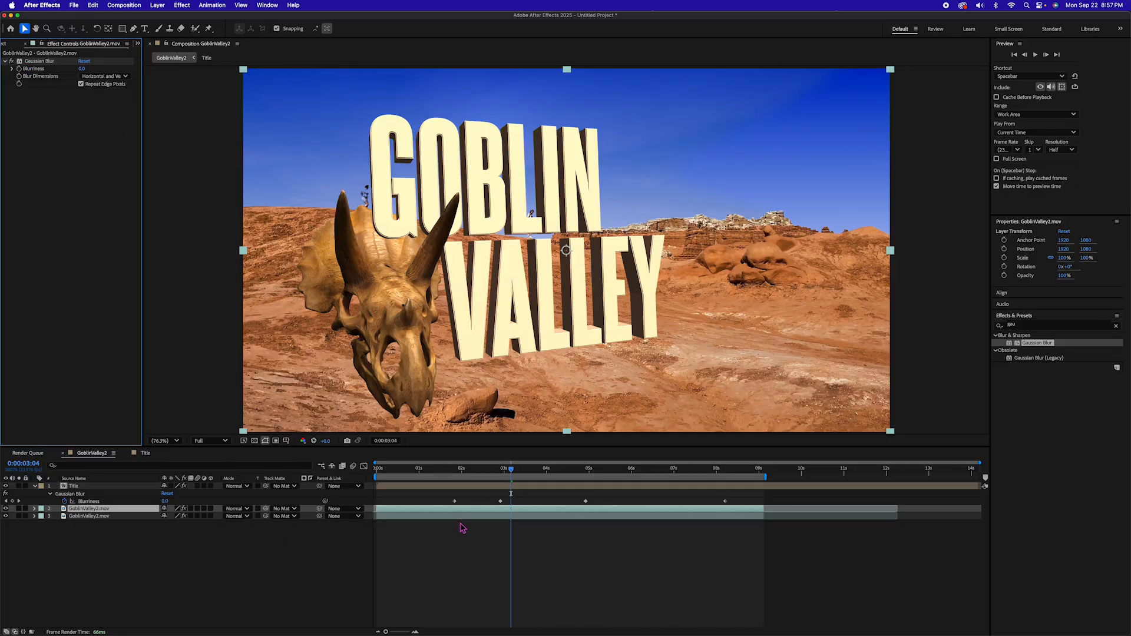
# Step: Set the footage copy's Blurriness to 25, play the shot from the start and stop at 0:00:05:18
pyautogui.click(85, 69)
pyautogui.press('Return')
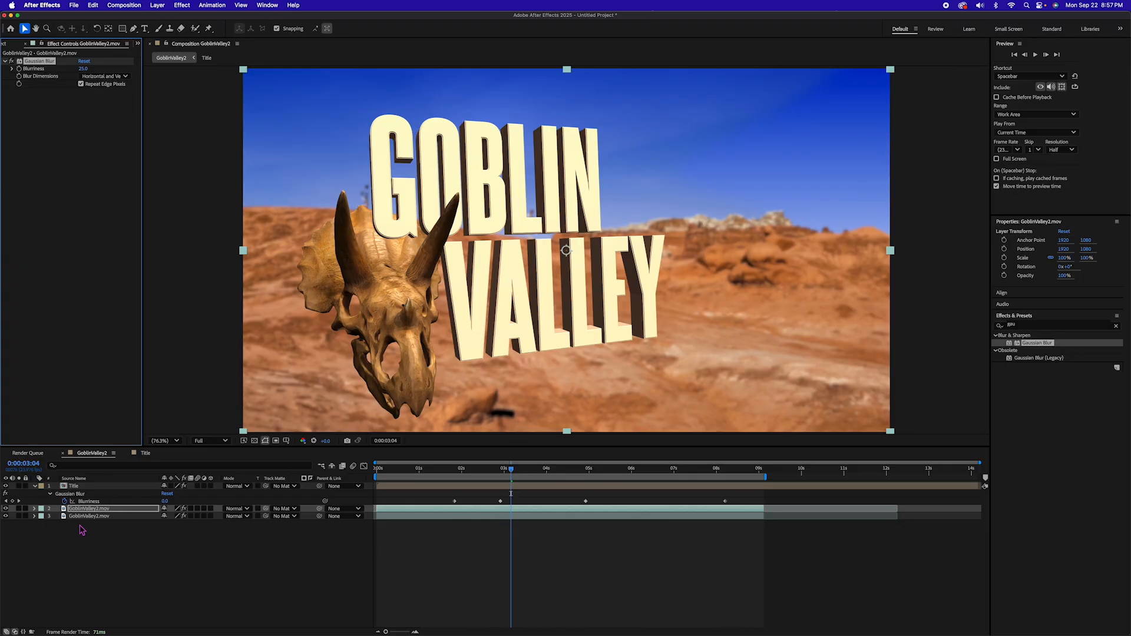
pyautogui.click(122, 29)
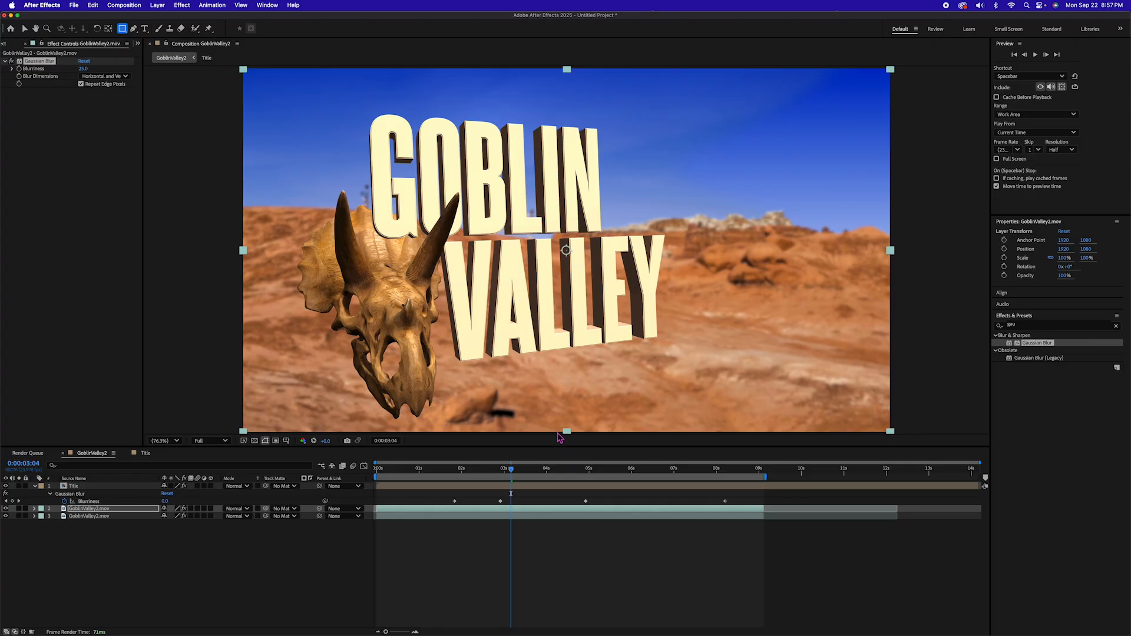
pyautogui.click(378, 471)
pyautogui.press('space')
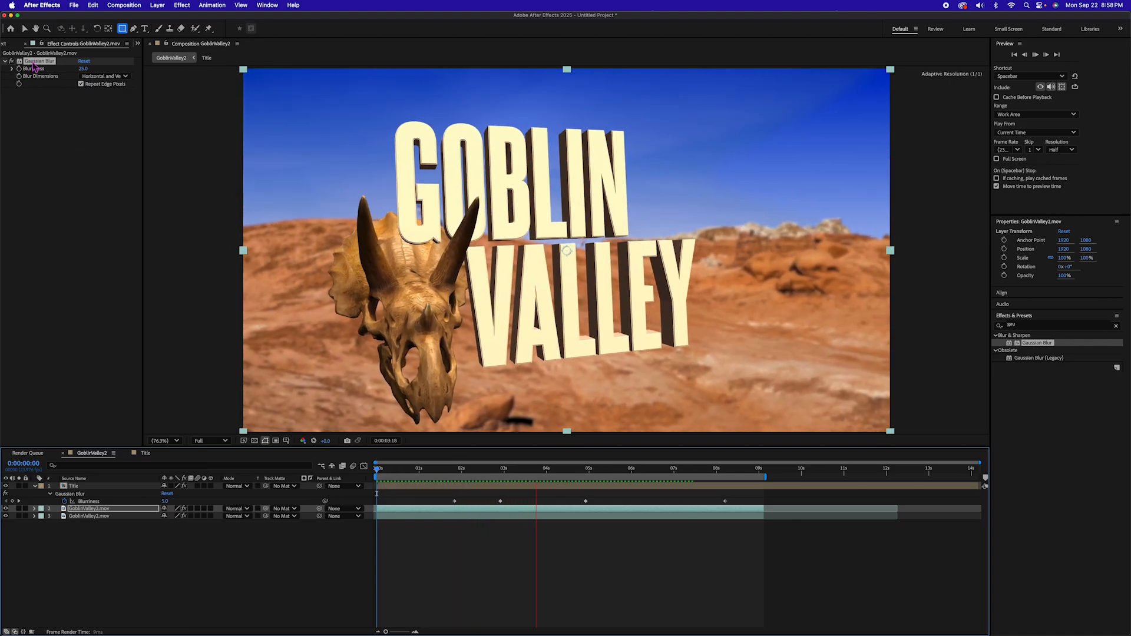
pyautogui.press('space')
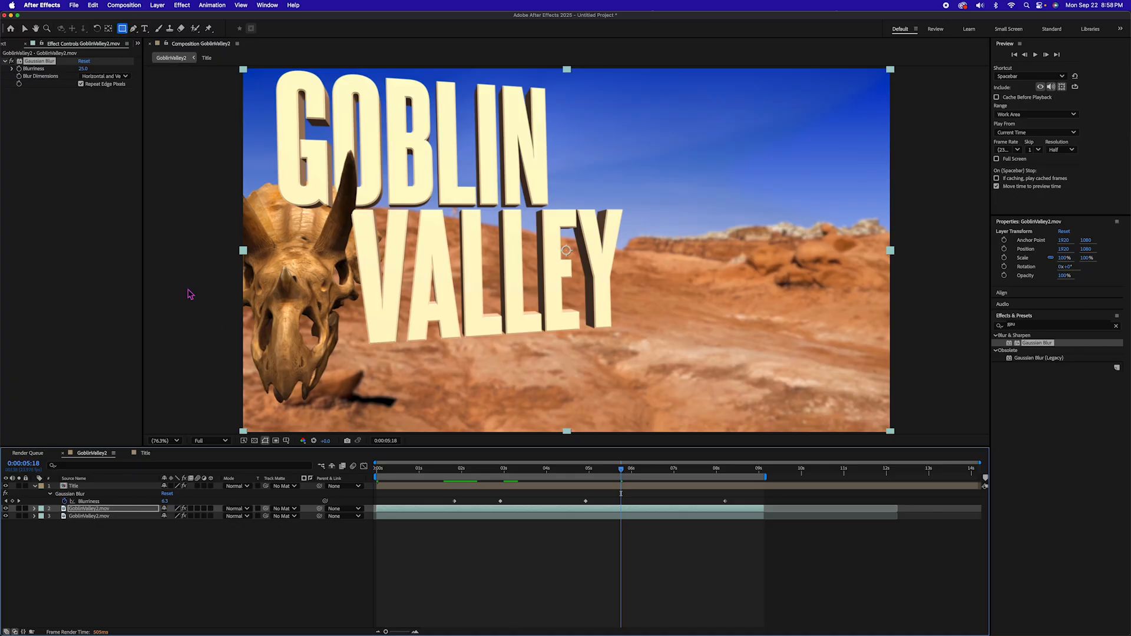
# Step: Draw a closed four-point Pen mask on the blurred footage copy, covering the ground below the title across the full frame width
pyautogui.press('g')
pyautogui.click(218, 310)
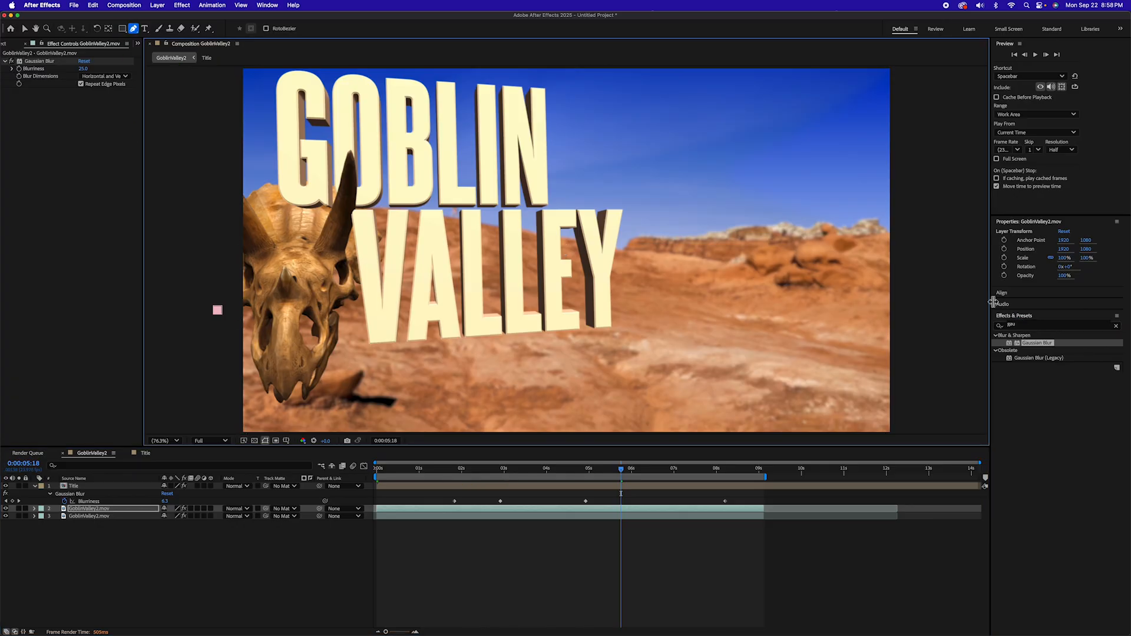
pyautogui.click(929, 289)
pyautogui.click(922, 396)
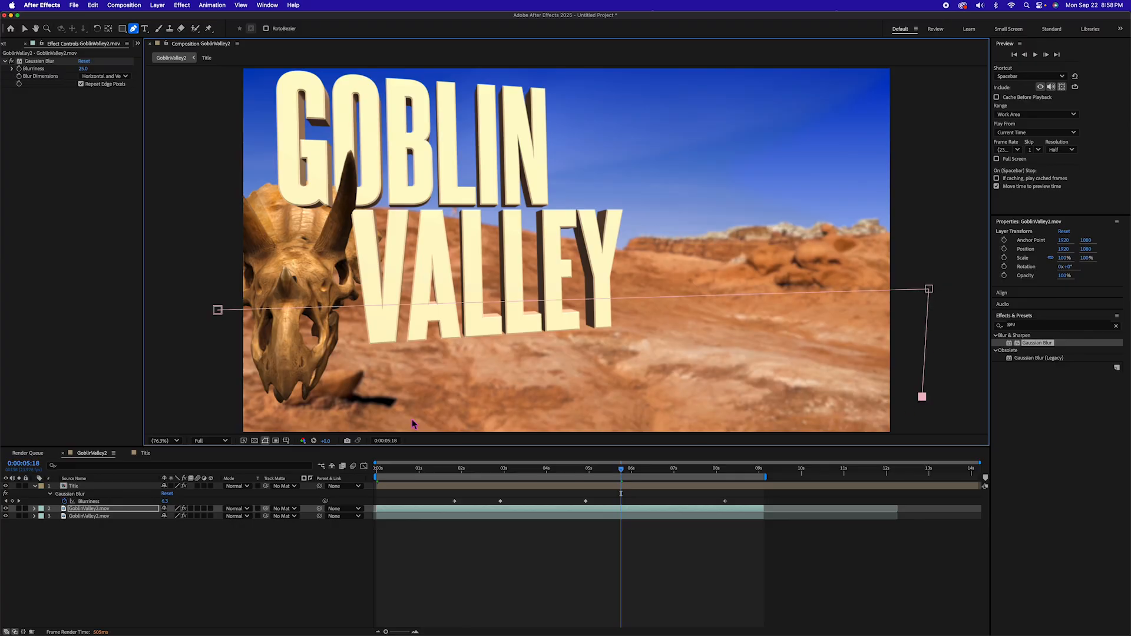
pyautogui.click(169, 412)
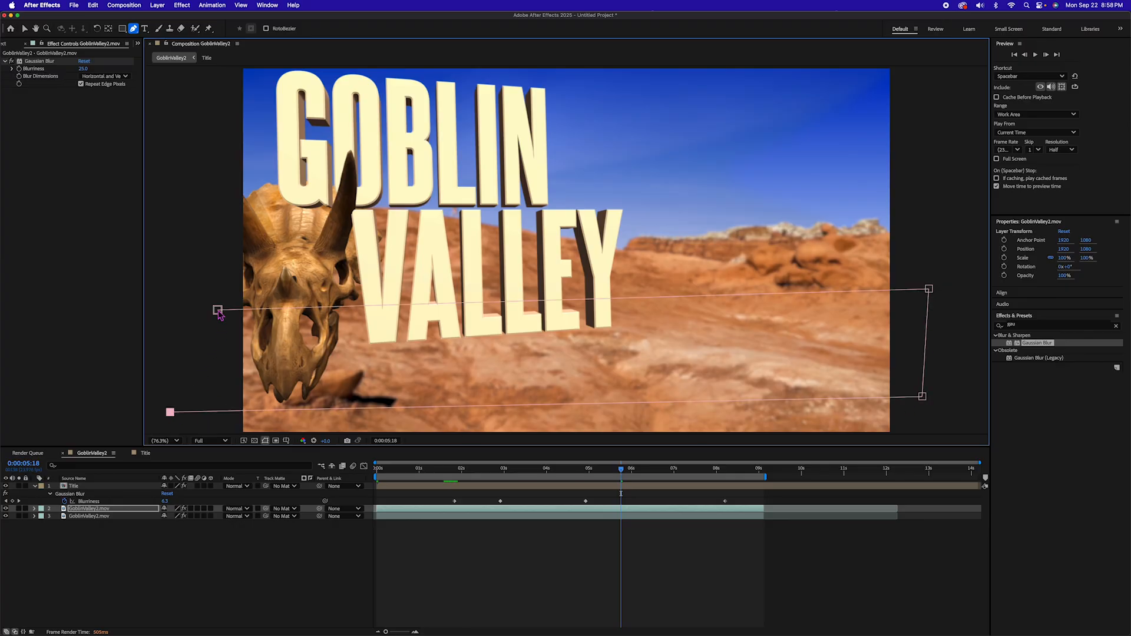
pyautogui.click(217, 310)
# Step: Widen the ground mask by moving its four corner points farther outside both sides of the frame
pyautogui.moveTo(218, 310); pyautogui.dragTo(163, 307)
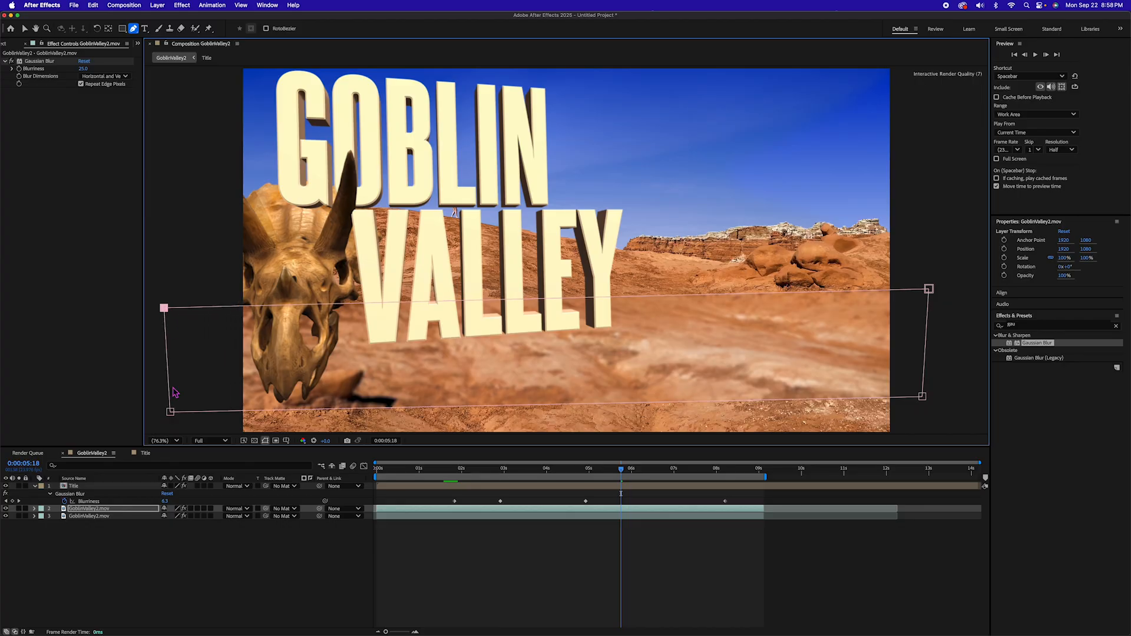
pyautogui.moveTo(170, 412); pyautogui.dragTo(146, 412)
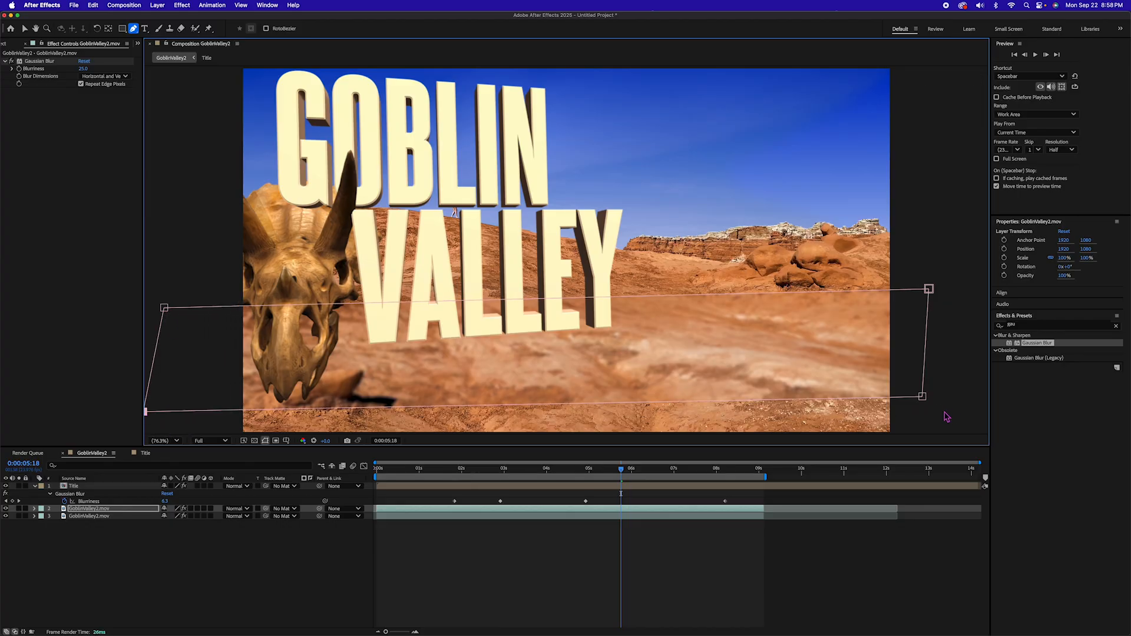
pyautogui.moveTo(922, 396); pyautogui.dragTo(1012, 400)
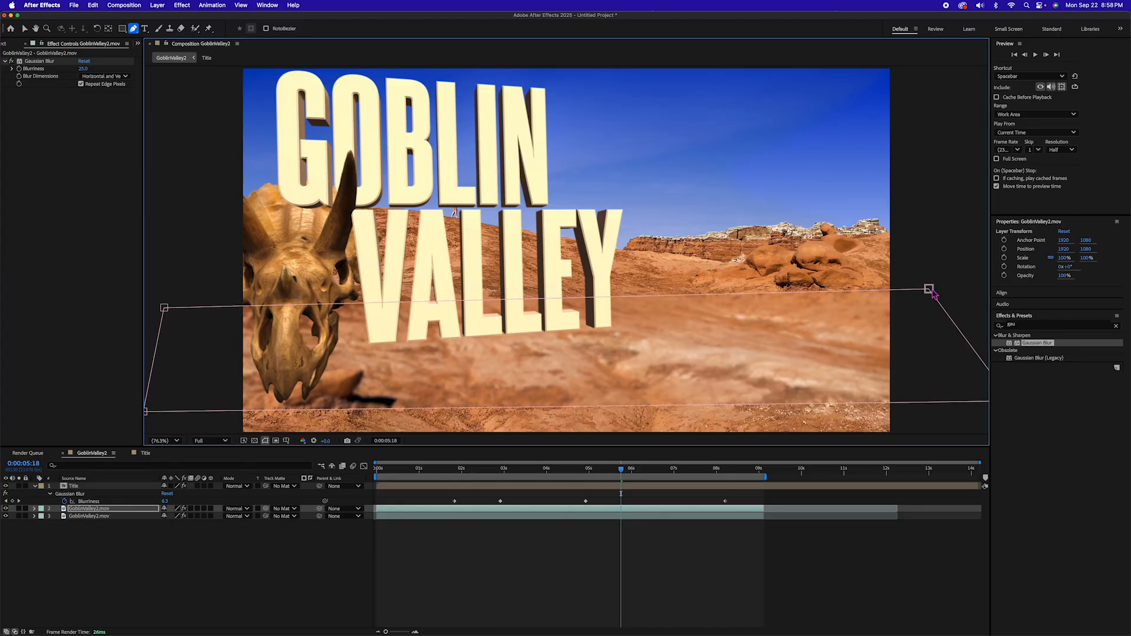
pyautogui.moveTo(929, 290); pyautogui.dragTo(1010, 284)
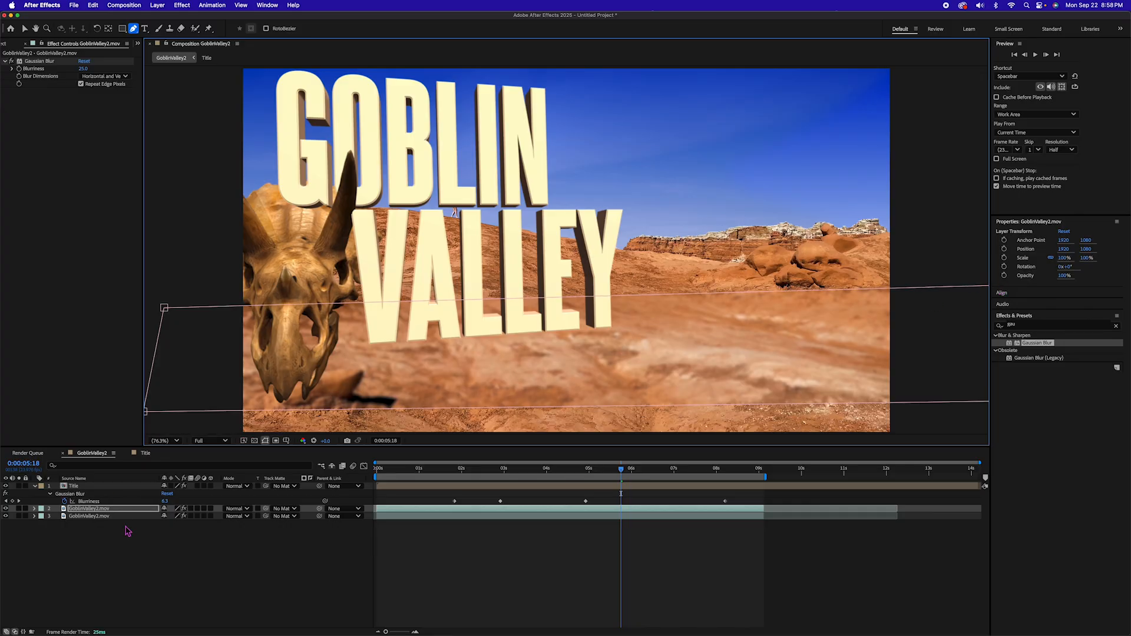
# Step: Set the ground mask's feather to 365 pixels and its mode to Subtract
pyautogui.press('f')
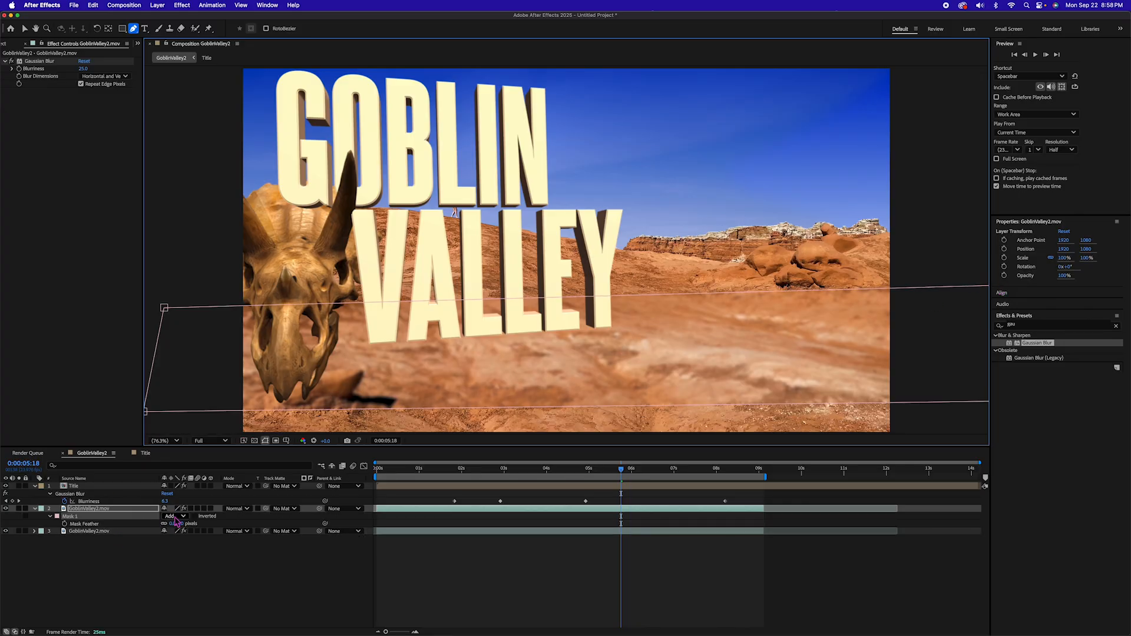
pyautogui.click(175, 518)
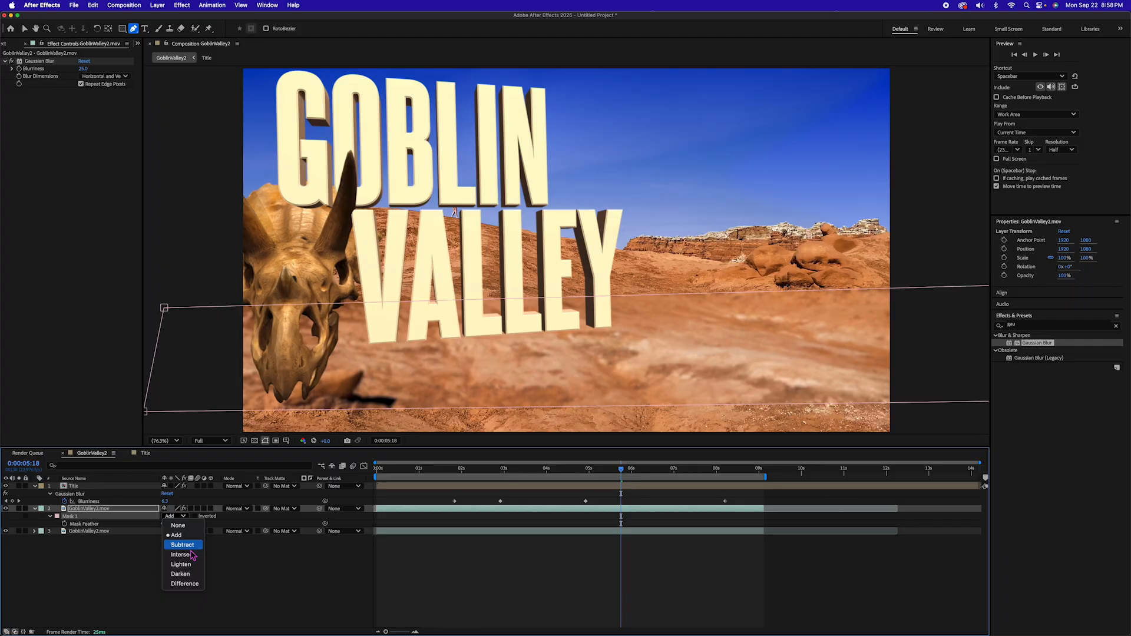
pyautogui.click(144, 573)
pyautogui.click(178, 524)
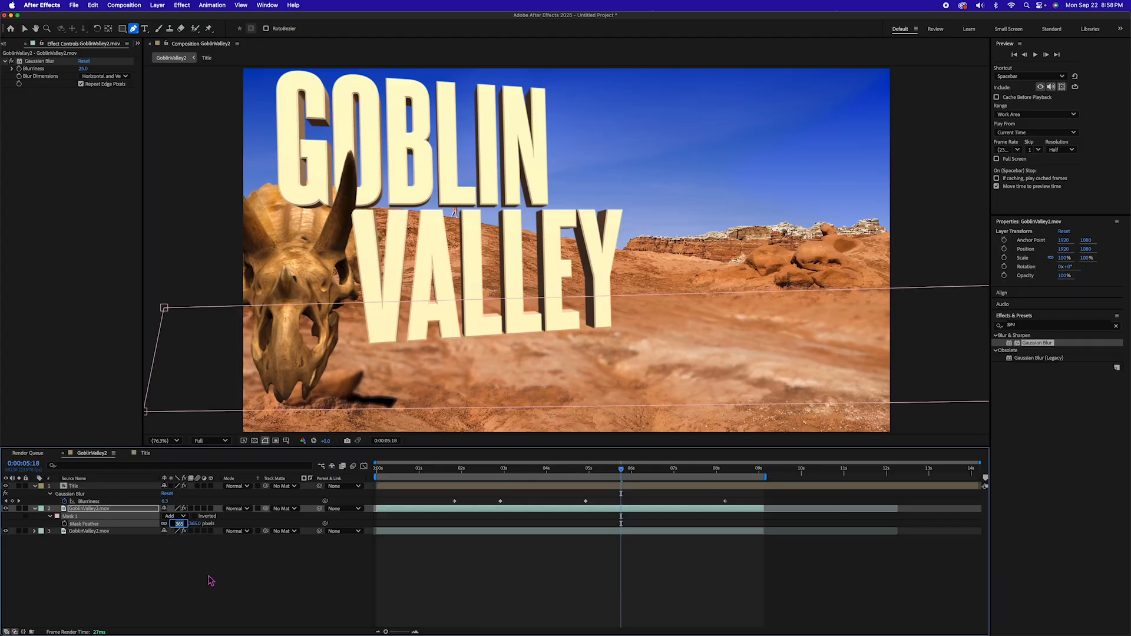
pyautogui.click(186, 516)
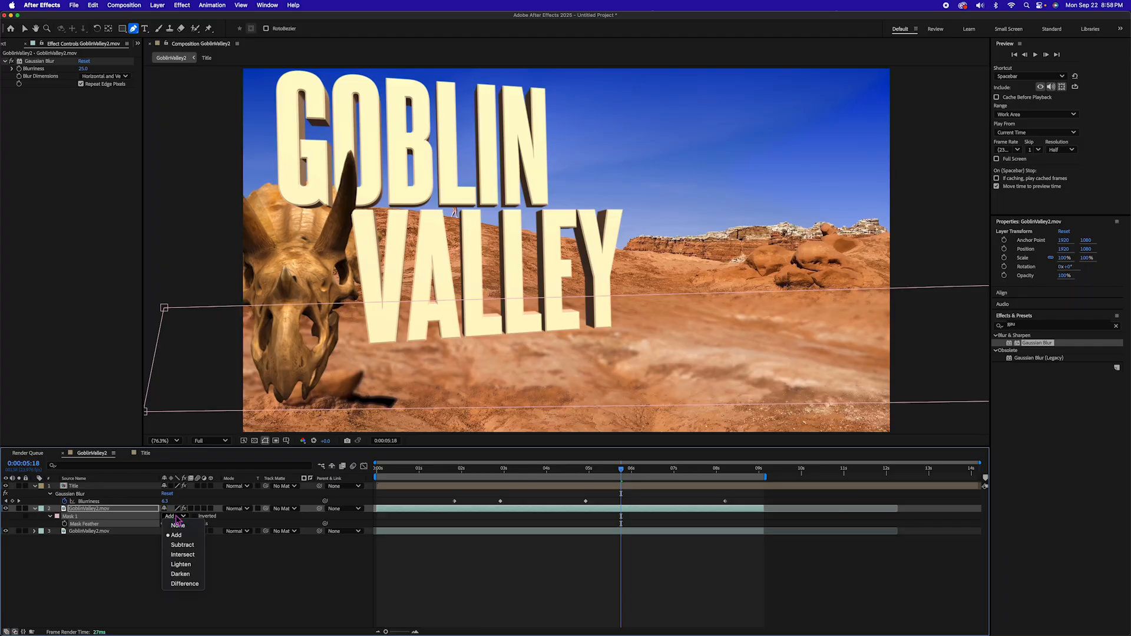
pyautogui.click(189, 549)
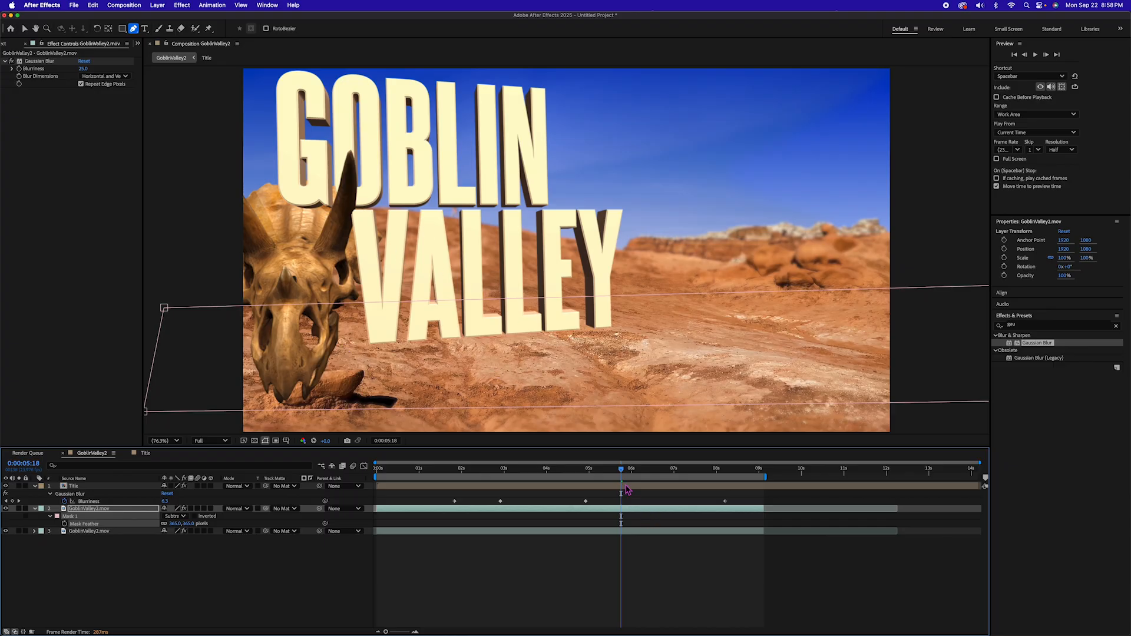
# Step: Start Mask Path animation for the ground mask at 0:00:04:22 and add a keyframe with the same shape at 0:00:02:22
pyautogui.moveTo(610, 470); pyautogui.dragTo(573, 470)
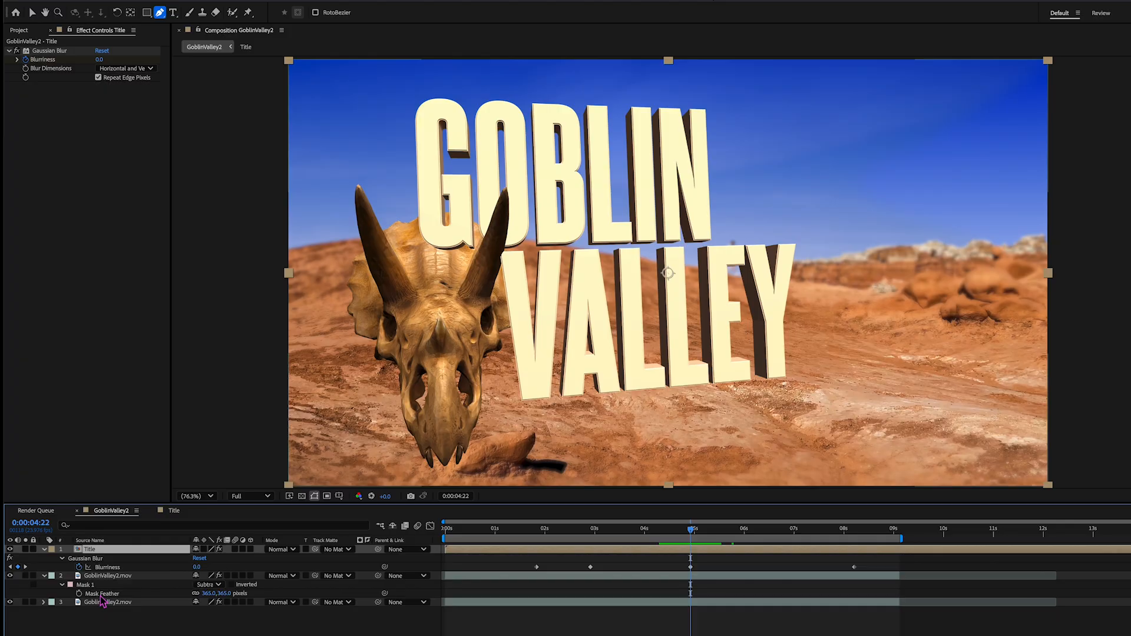
pyautogui.click(79, 594)
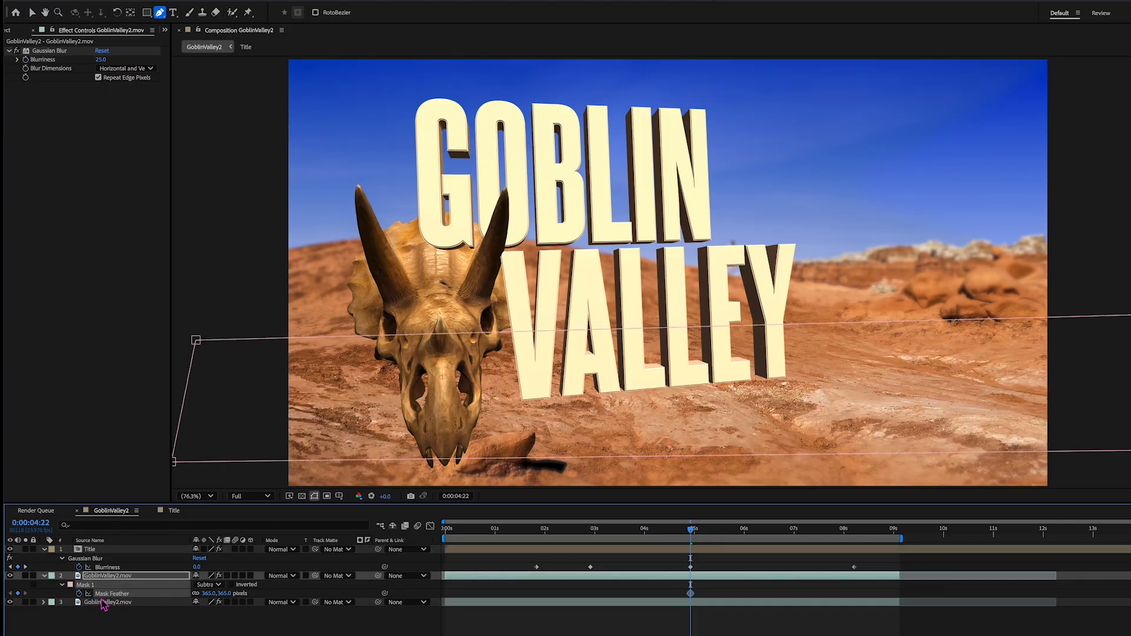
pyautogui.click(78, 595)
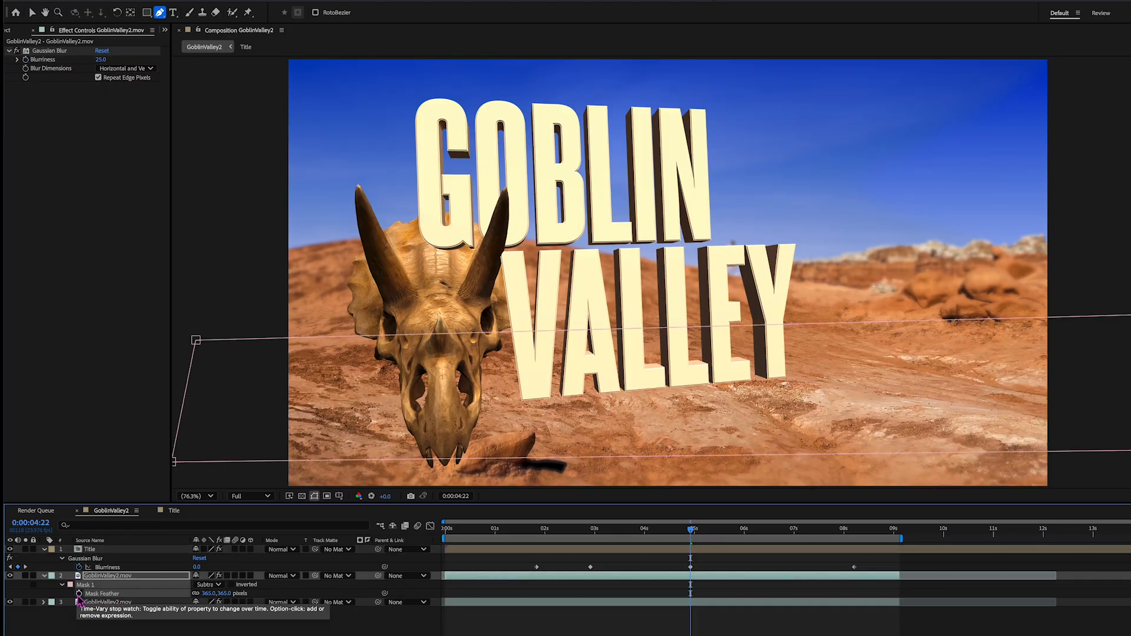
pyautogui.press('m')
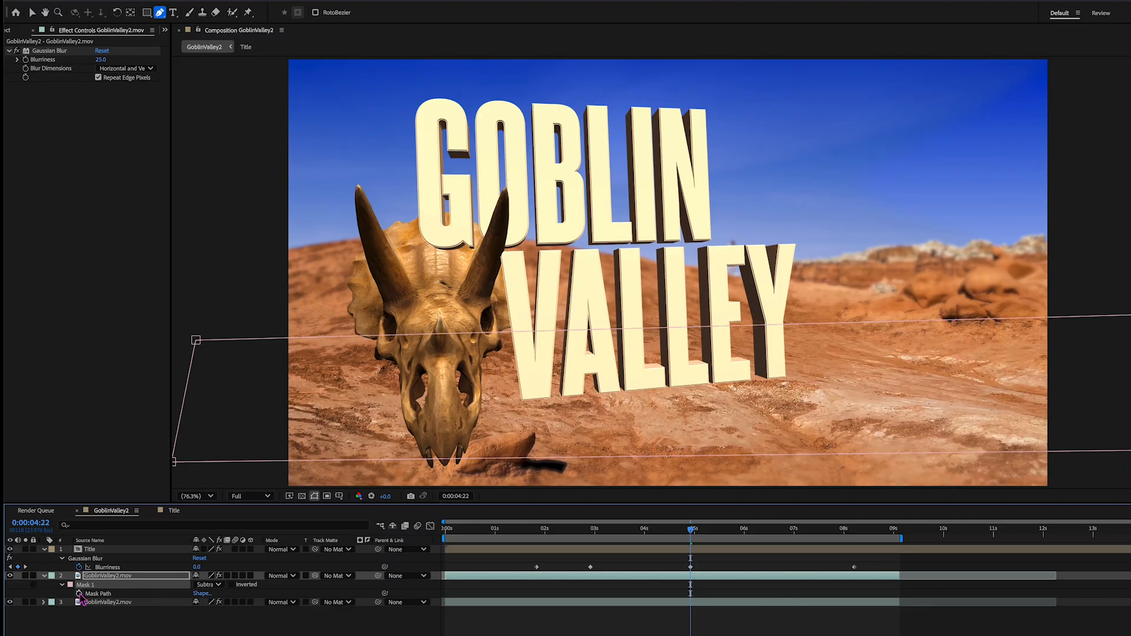
pyautogui.click(79, 594)
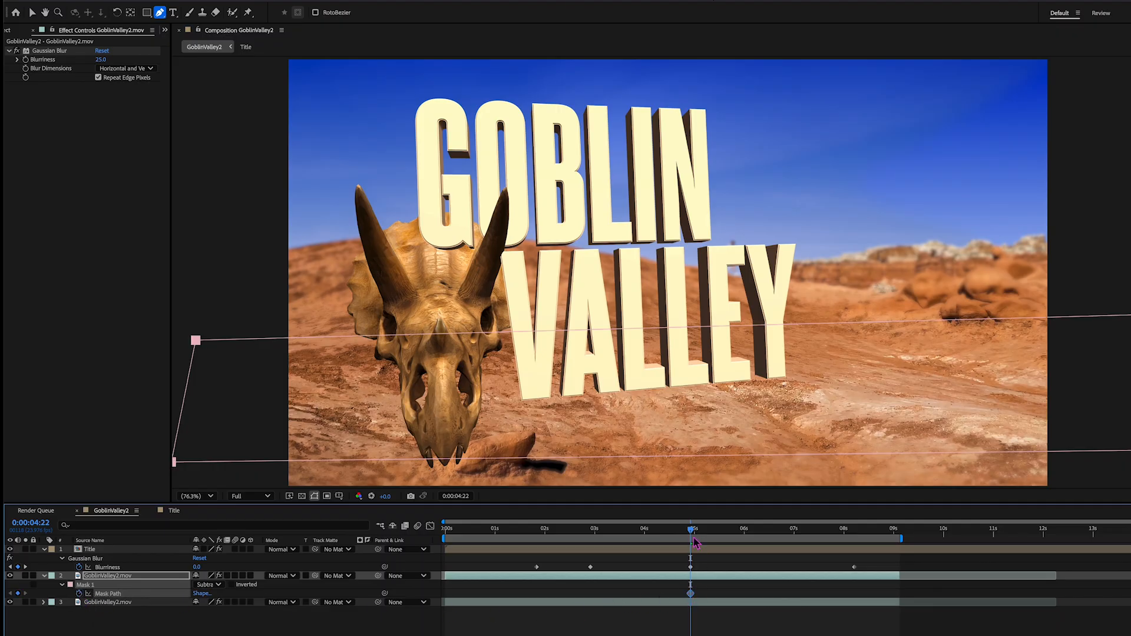
pyautogui.moveTo(695, 542); pyautogui.dragTo(593, 540)
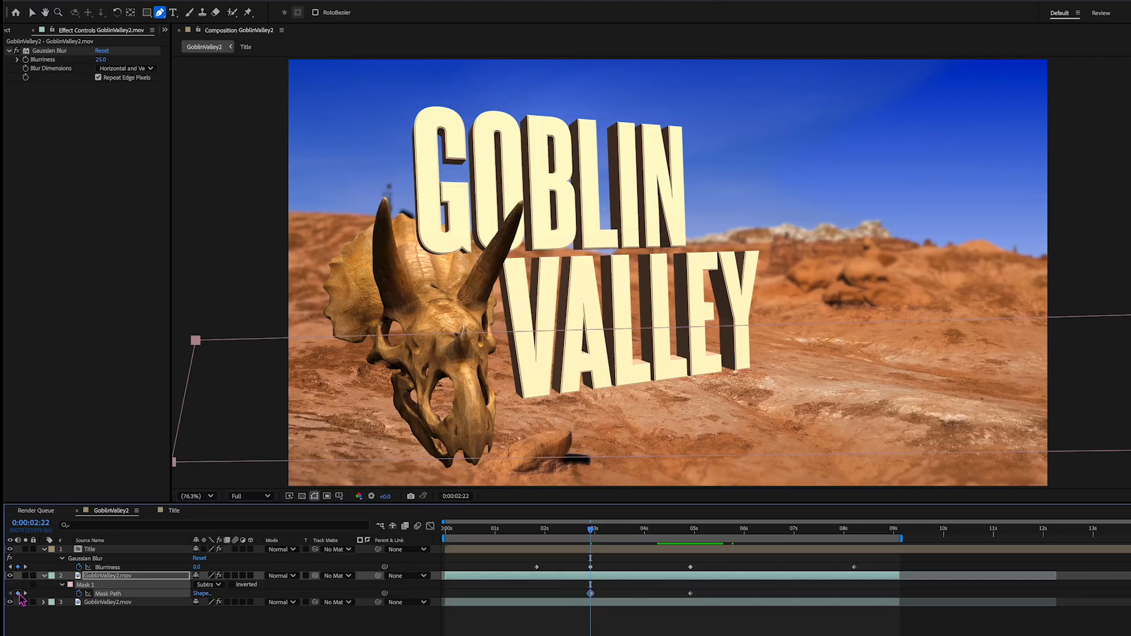
# Step: At 0:00:00:08, stretch the mask's four corners outward until it encloses the whole frame, keeping the opening of the shot sharp
pyautogui.moveTo(592, 528); pyautogui.dragTo(462, 536)
pyautogui.press(',')
pyautogui.scroll(-4, 862, 373)
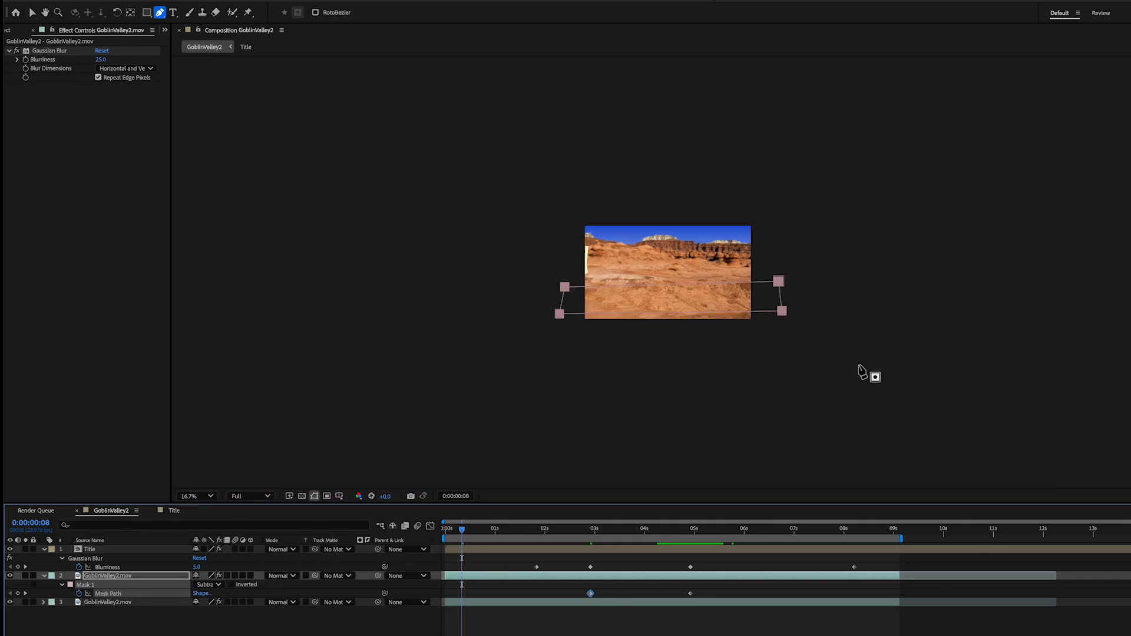
pyautogui.scroll(4, 862, 372)
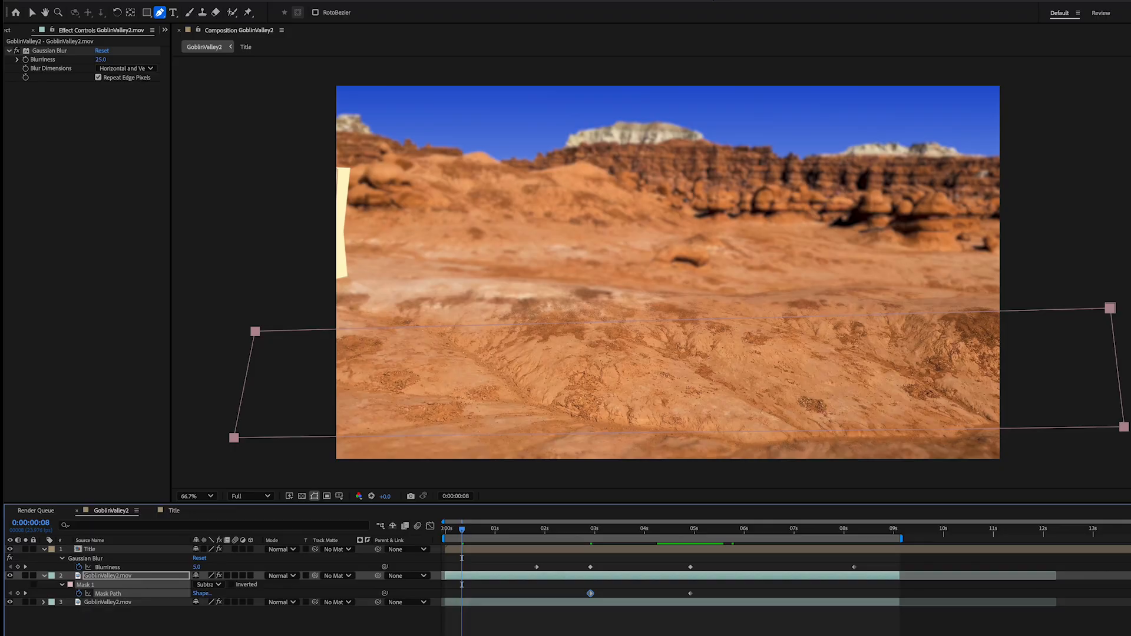
pyautogui.press('v')
pyautogui.click(1110, 308)
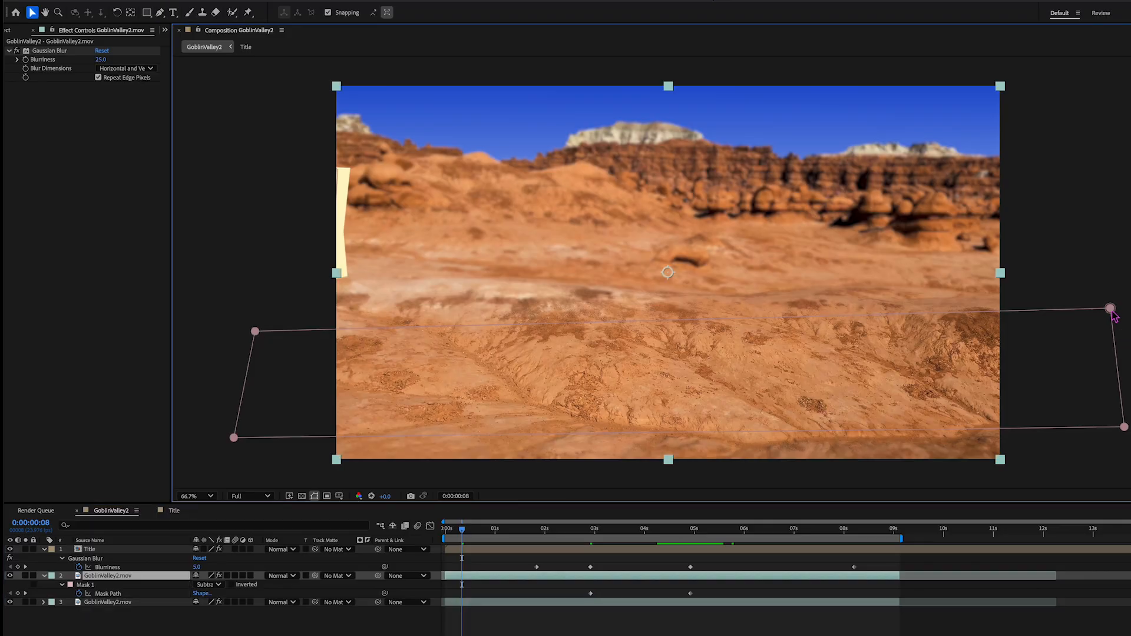
pyautogui.moveTo(1110, 308); pyautogui.dragTo(1101, 56)
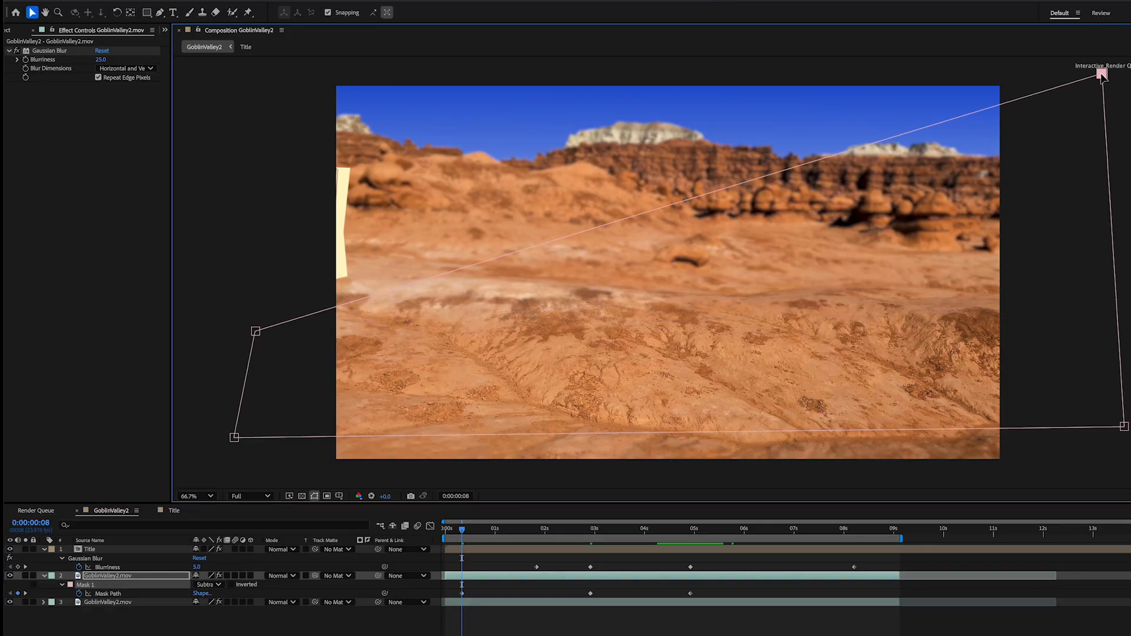
pyautogui.moveTo(254, 332); pyautogui.dragTo(294, 79)
pyautogui.moveTo(234, 437); pyautogui.dragTo(214, 505)
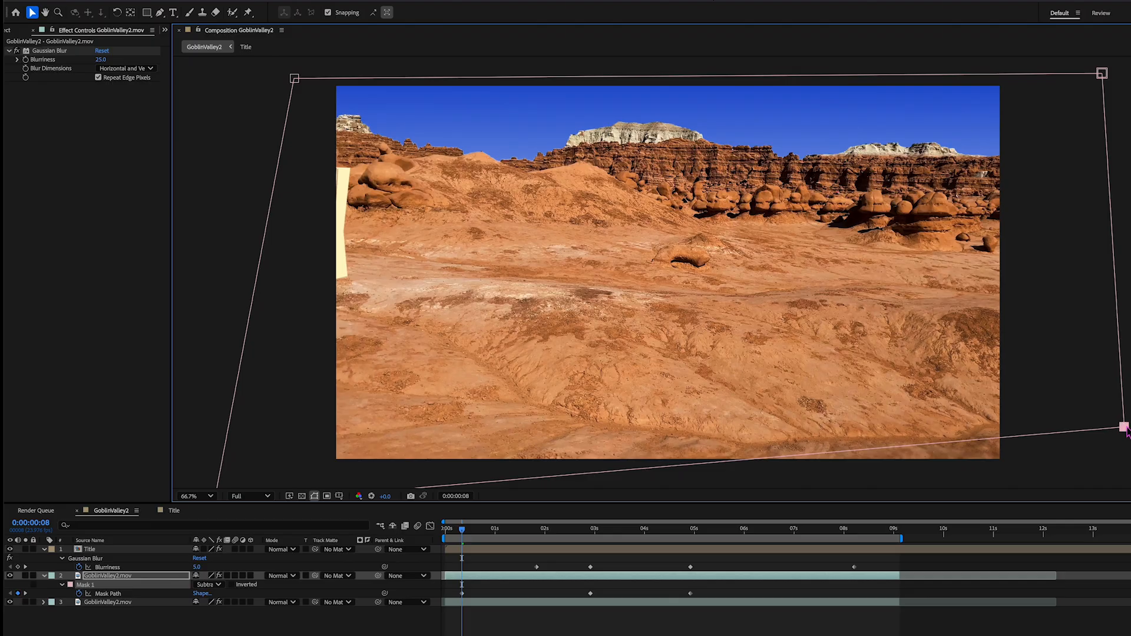
pyautogui.moveTo(1124, 429); pyautogui.dragTo(1128, 501)
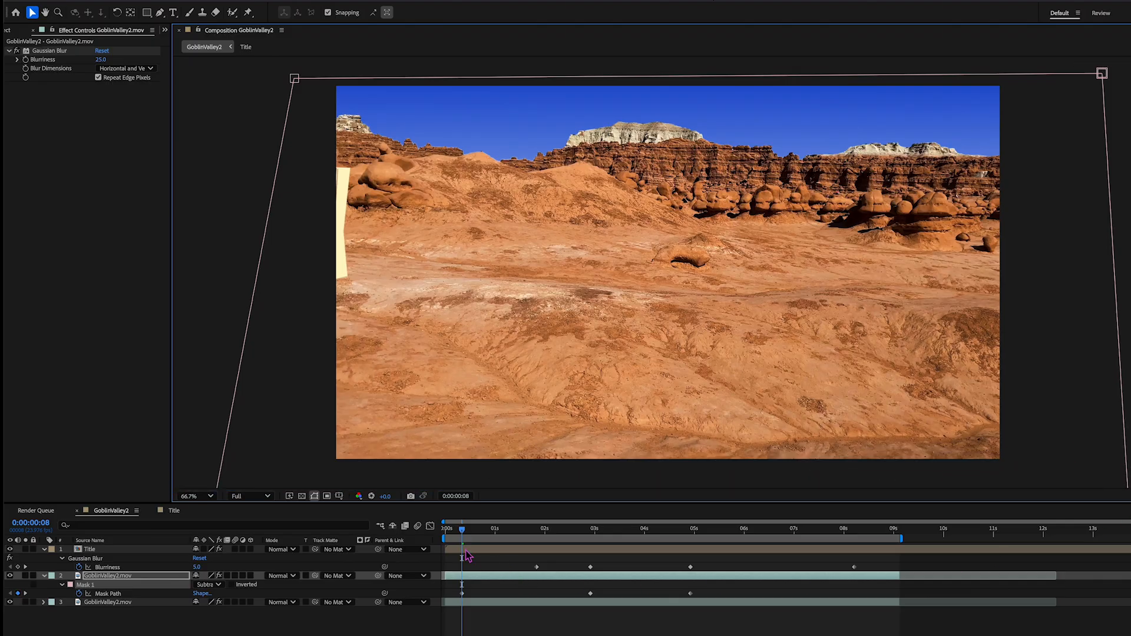
# Step: Play the shot from the start to examine the animated mask against the title and background
pyautogui.moveTo(462, 530); pyautogui.dragTo(427, 538)
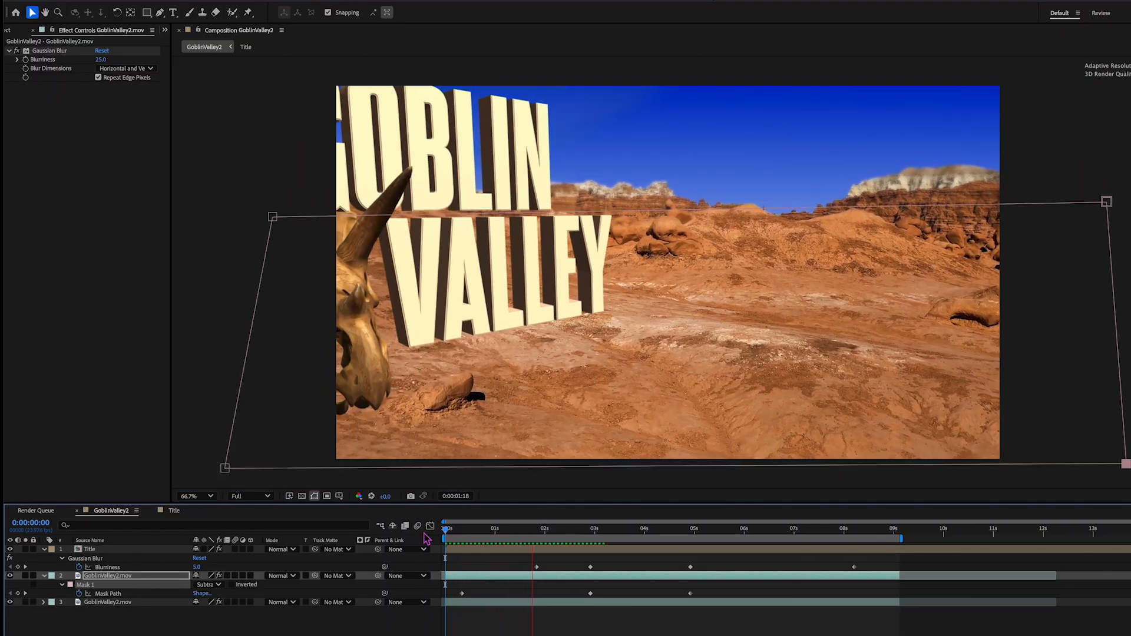
pyautogui.press('space')
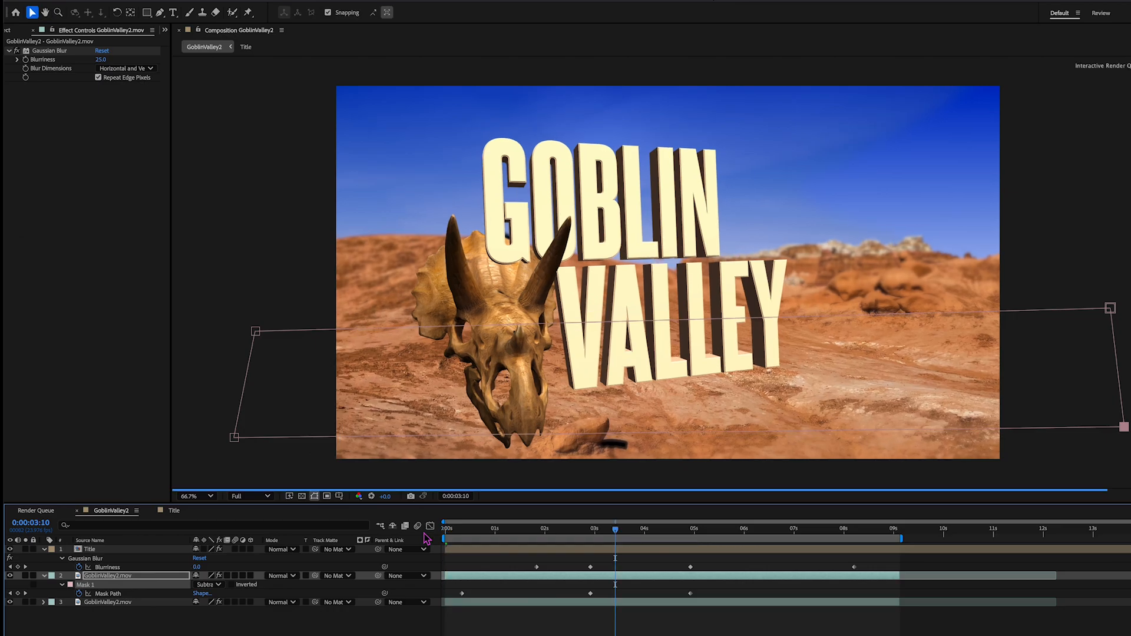
pyautogui.press('space')
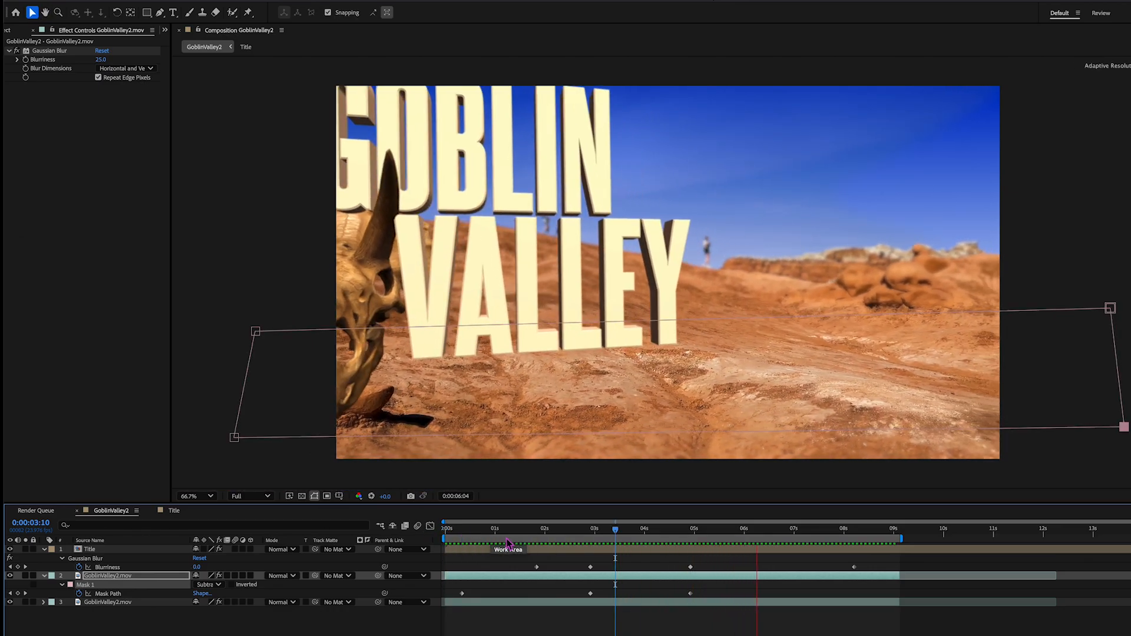
pyautogui.press('space')
pyautogui.press('space')
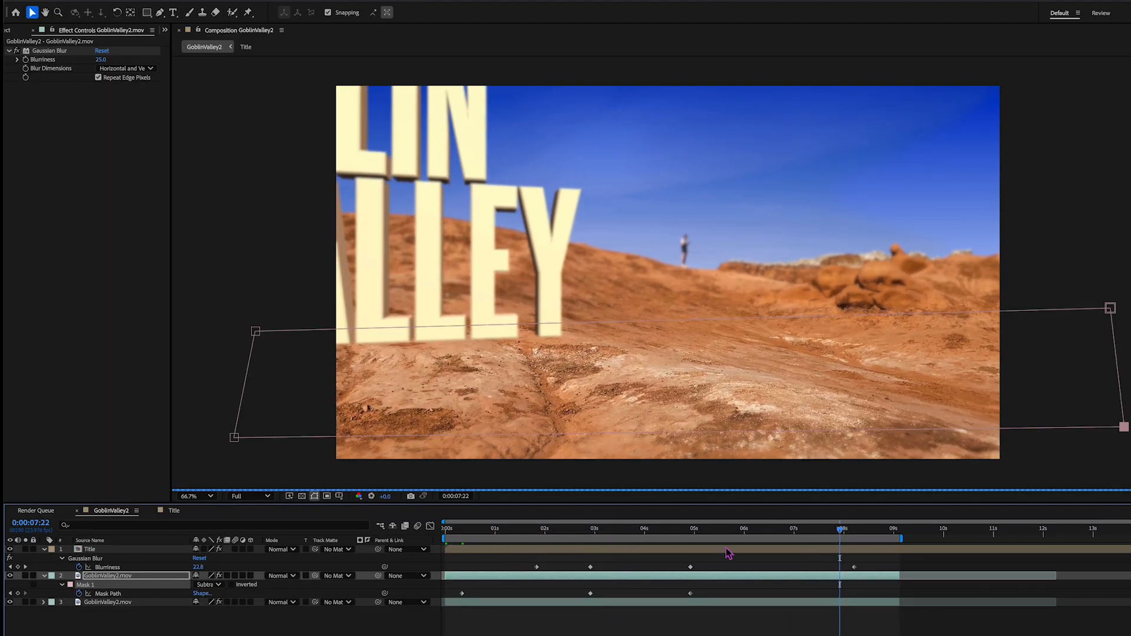
# Step: Duplicate the ground mask's 0:00:04:22 Mask Path keyframe at 0:00:06:13
pyautogui.moveTo(808, 539); pyautogui.dragTo(774, 540)
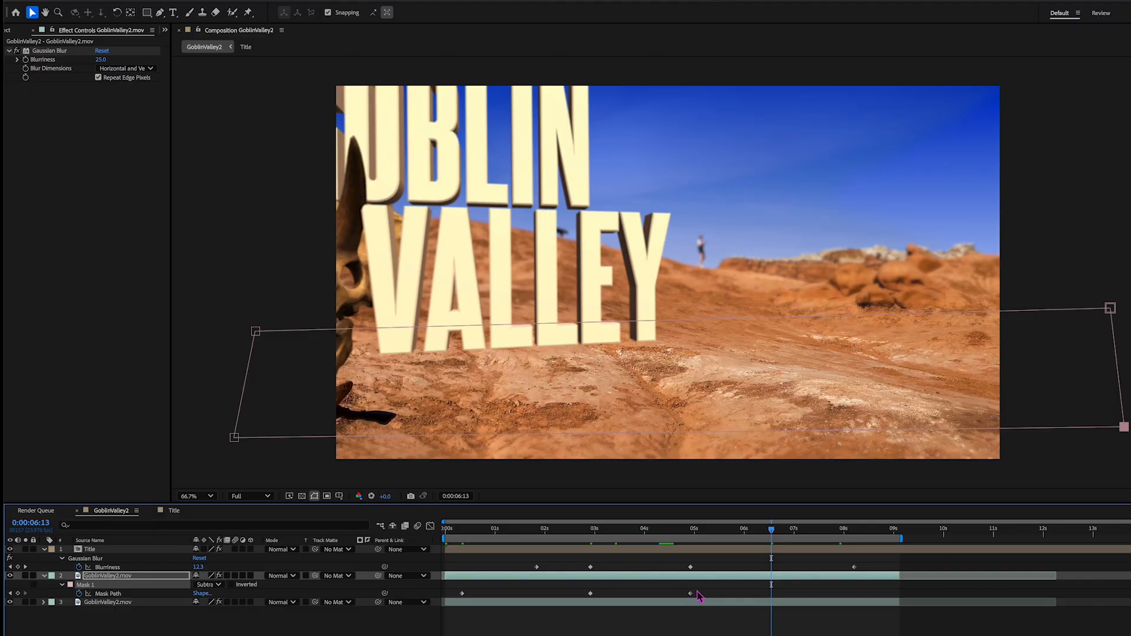
pyautogui.click(691, 593)
pyautogui.hotkey('ctrl', 'v')
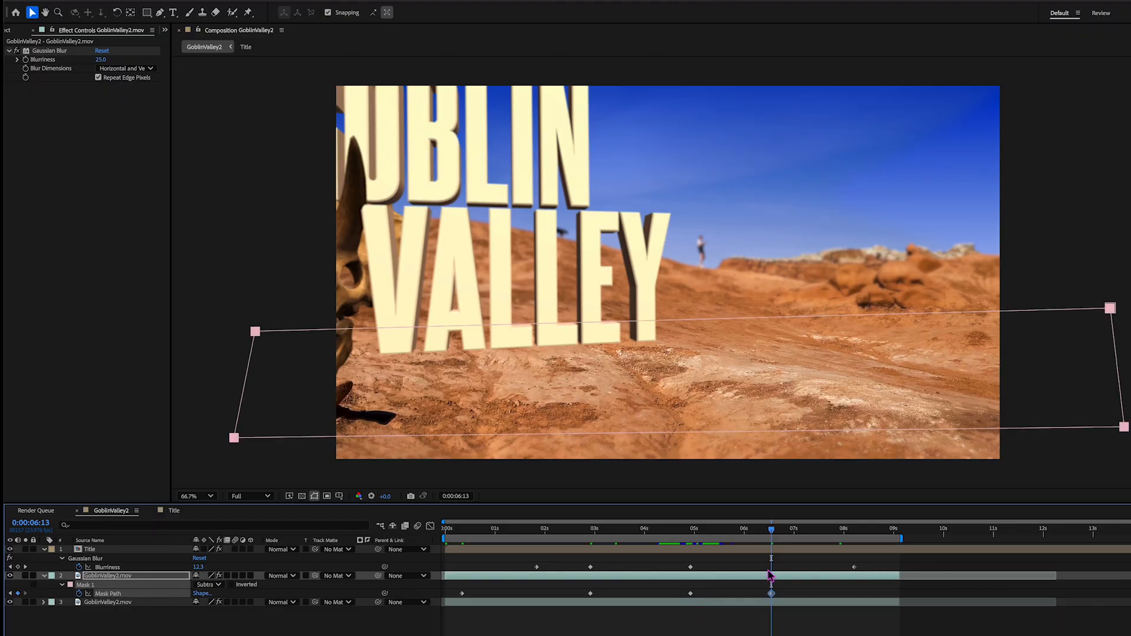
# Step: At 0:00:08:05, raise the whole mask over the distant hillside and pull its upper-left corner higher beside the title
pyautogui.moveTo(774, 540); pyautogui.dragTo(857, 539)
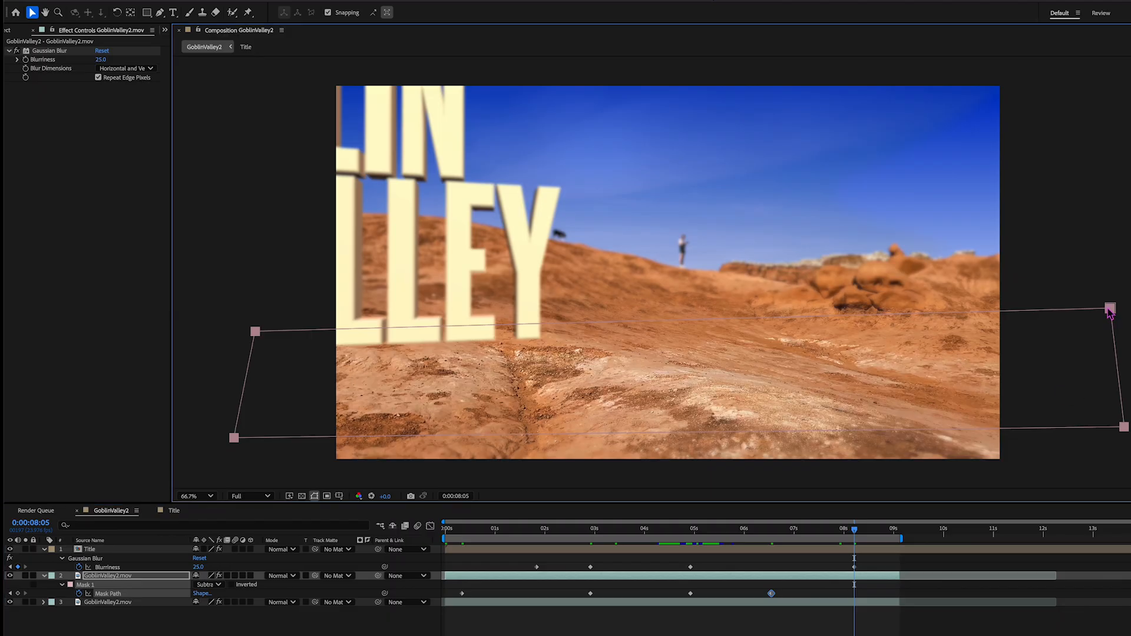
pyautogui.moveTo(1111, 308); pyautogui.dragTo(1103, 199)
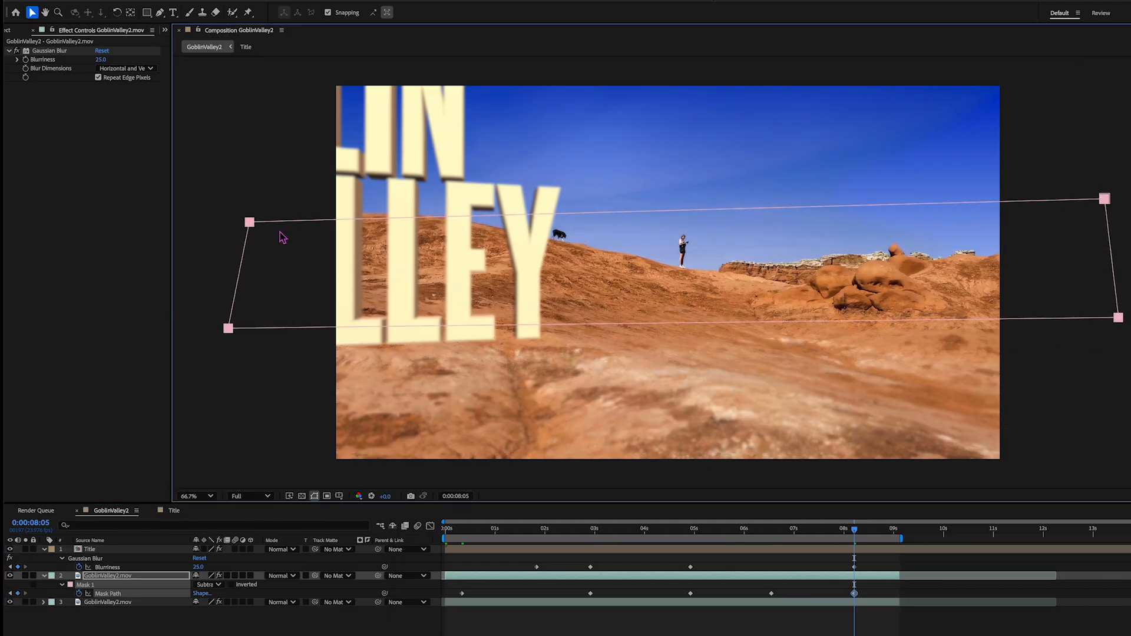
pyautogui.click(247, 224)
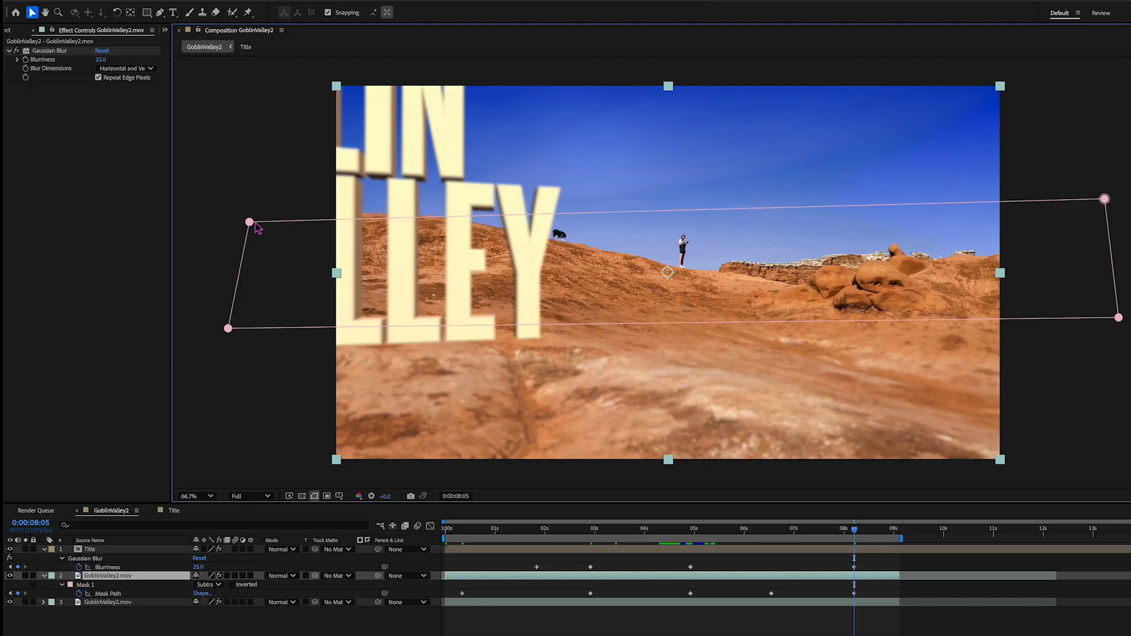
pyautogui.moveTo(250, 223); pyautogui.dragTo(283, 103)
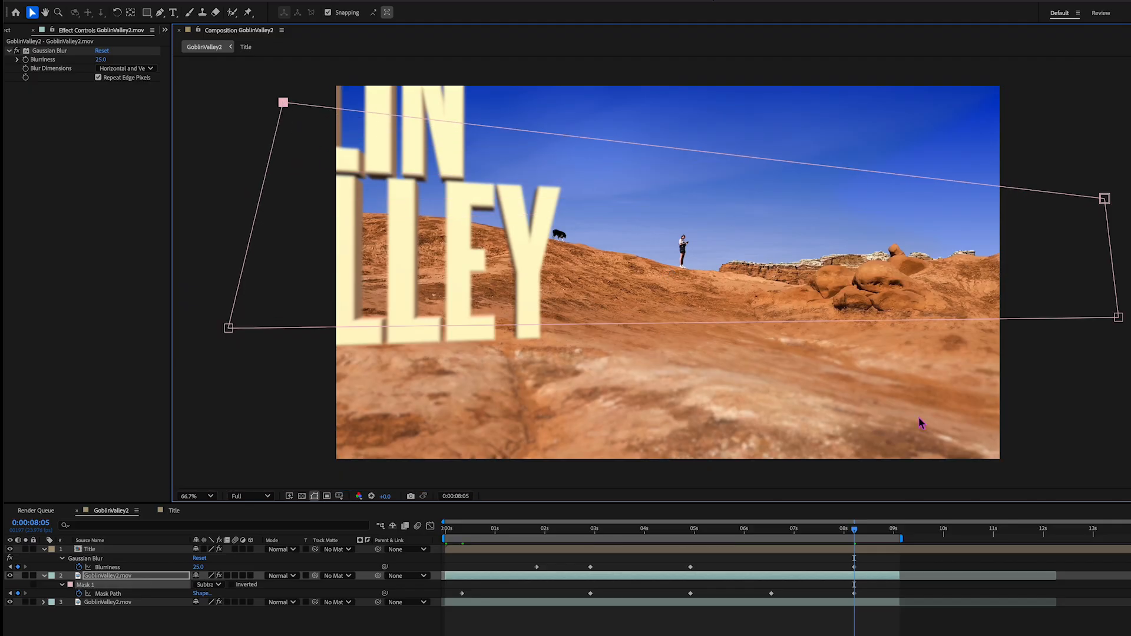
# Step: Adjust the mask's two lower corners at 0:00:08:05 so its bottom edge slopes down to the right along the hillside
pyautogui.click(1118, 318)
pyautogui.moveTo(1118, 317); pyautogui.dragTo(1119, 404)
pyautogui.moveTo(224, 334); pyautogui.dragTo(258, 269)
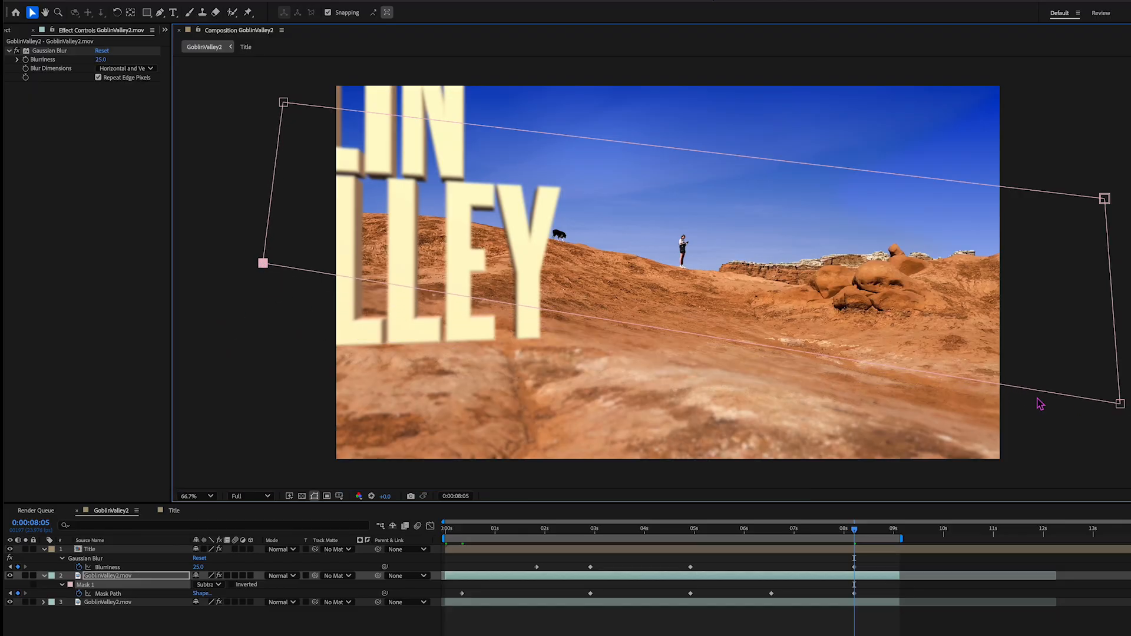
pyautogui.moveTo(1120, 406); pyautogui.dragTo(1126, 450)
pyautogui.moveTo(263, 264); pyautogui.dragTo(250, 298)
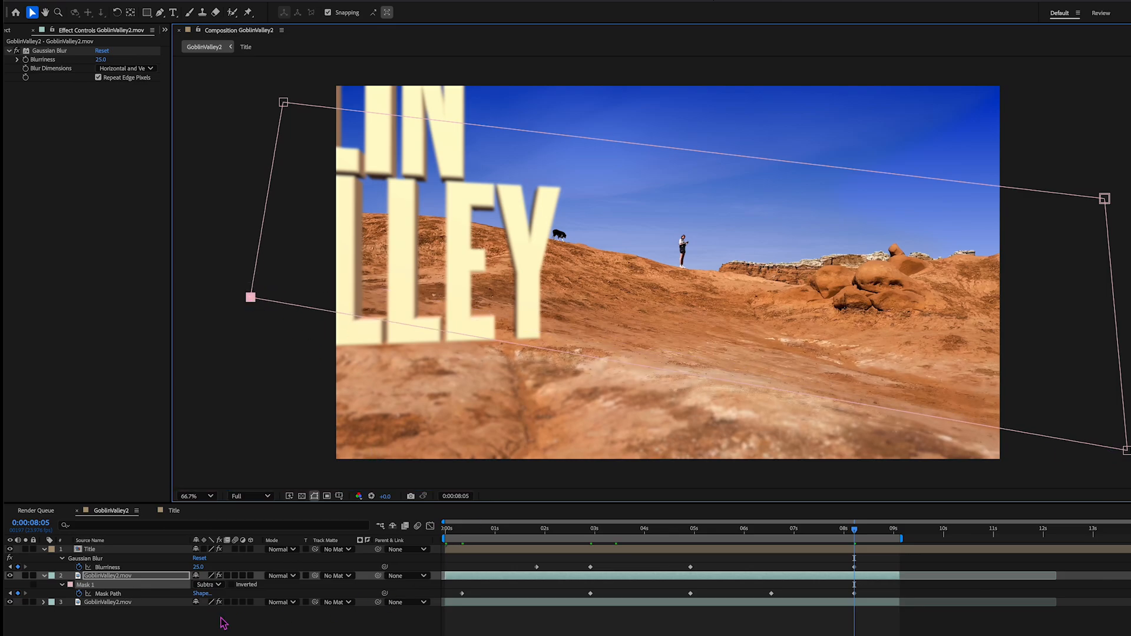
# Step: Keyframe the mask feather at 0:00:04:23, set it to 500 pixels at 0:00:07:08, and play the shot from 0:00:04:13
pyautogui.press('f')
pyautogui.click(695, 528)
pyautogui.click(79, 593)
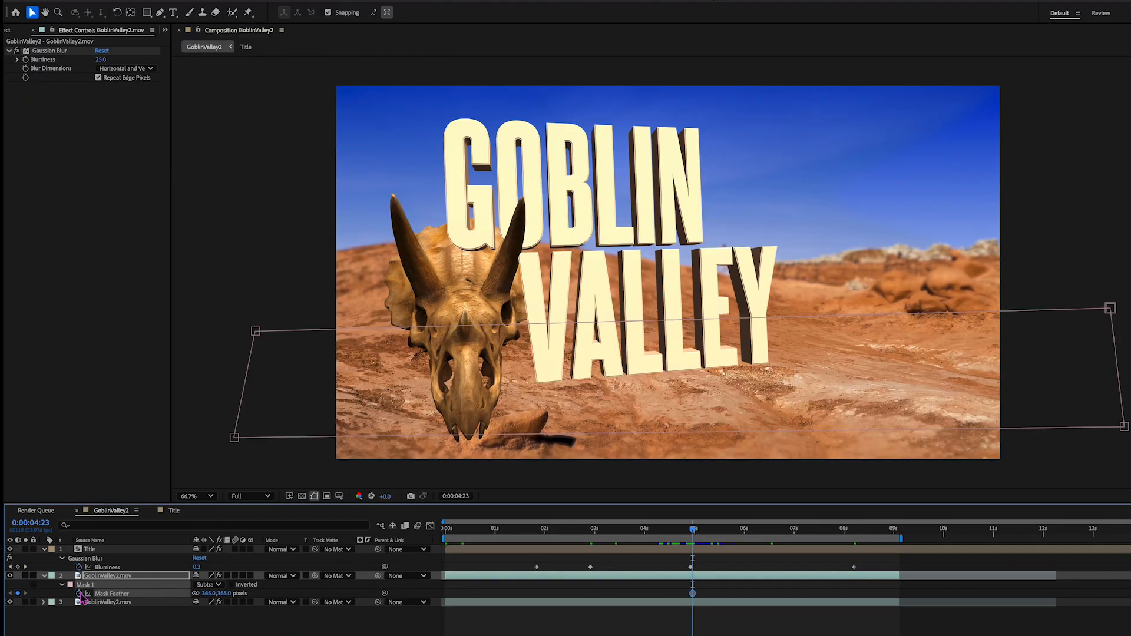
pyautogui.moveTo(771, 530); pyautogui.dragTo(810, 530)
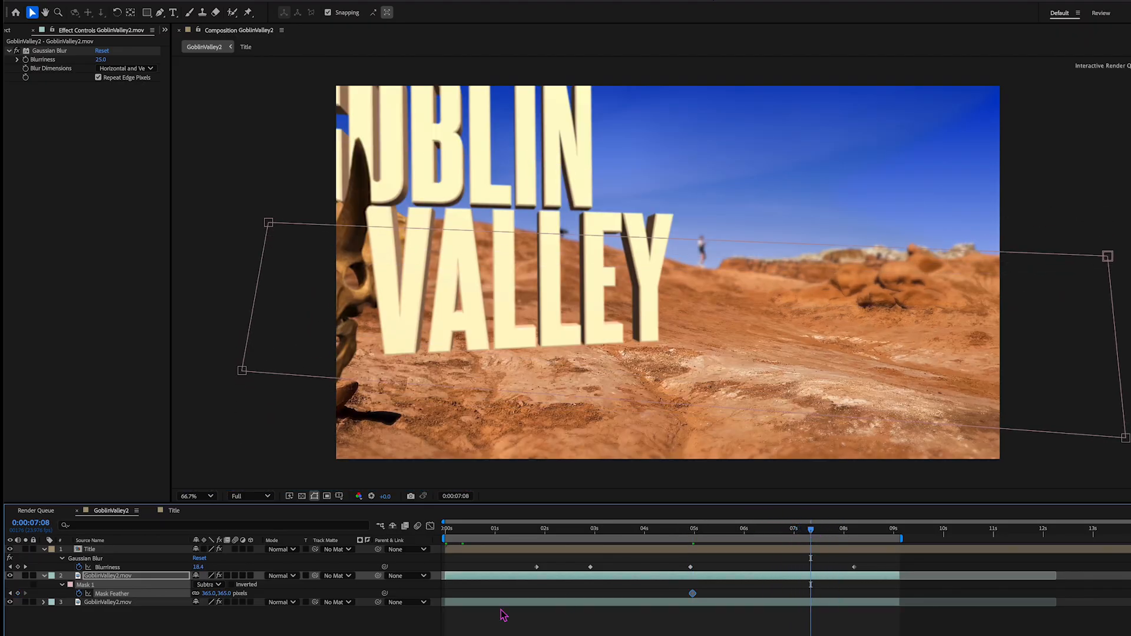
pyautogui.click(212, 594)
pyautogui.write('500')
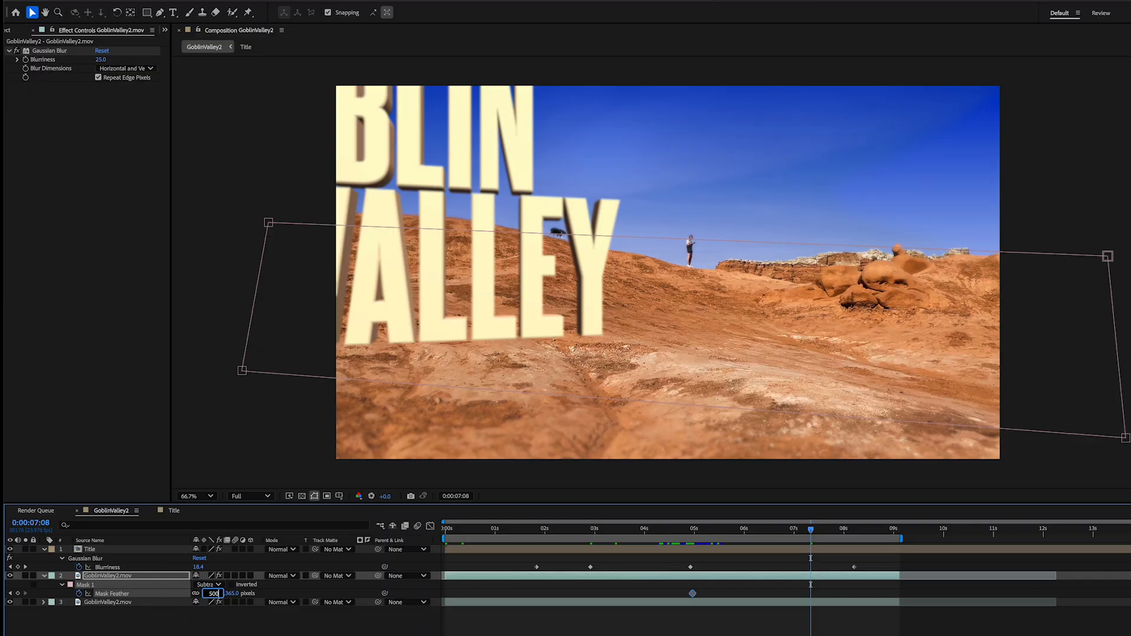
pyautogui.press('Return')
pyautogui.click(209, 594)
pyautogui.press('Return')
pyautogui.moveTo(811, 534); pyautogui.dragTo(672, 533)
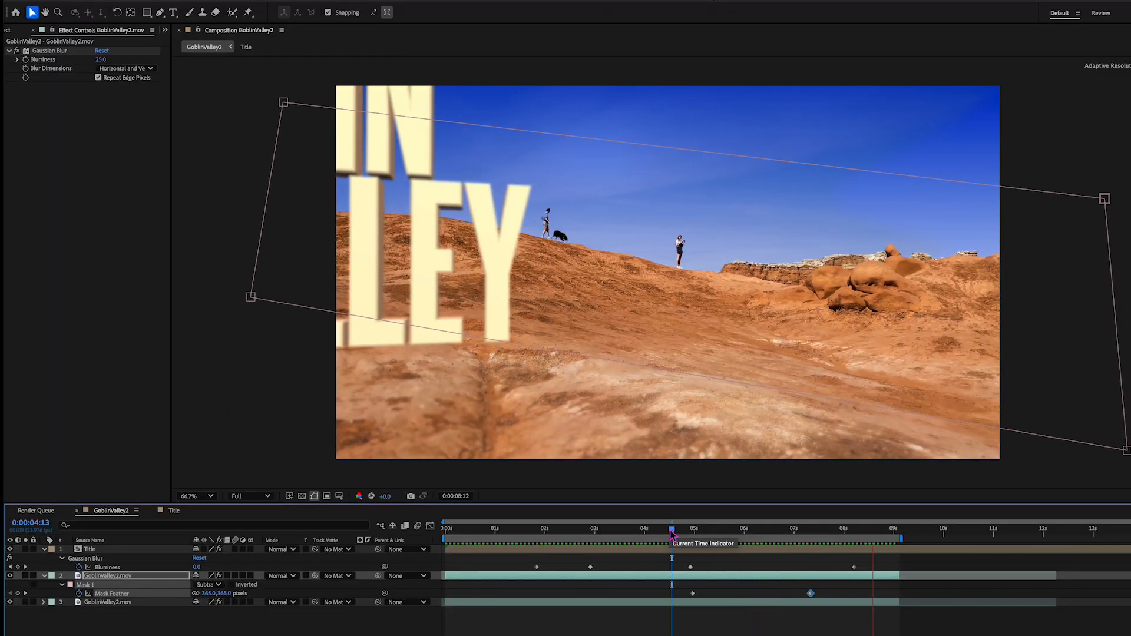
pyautogui.press('space')
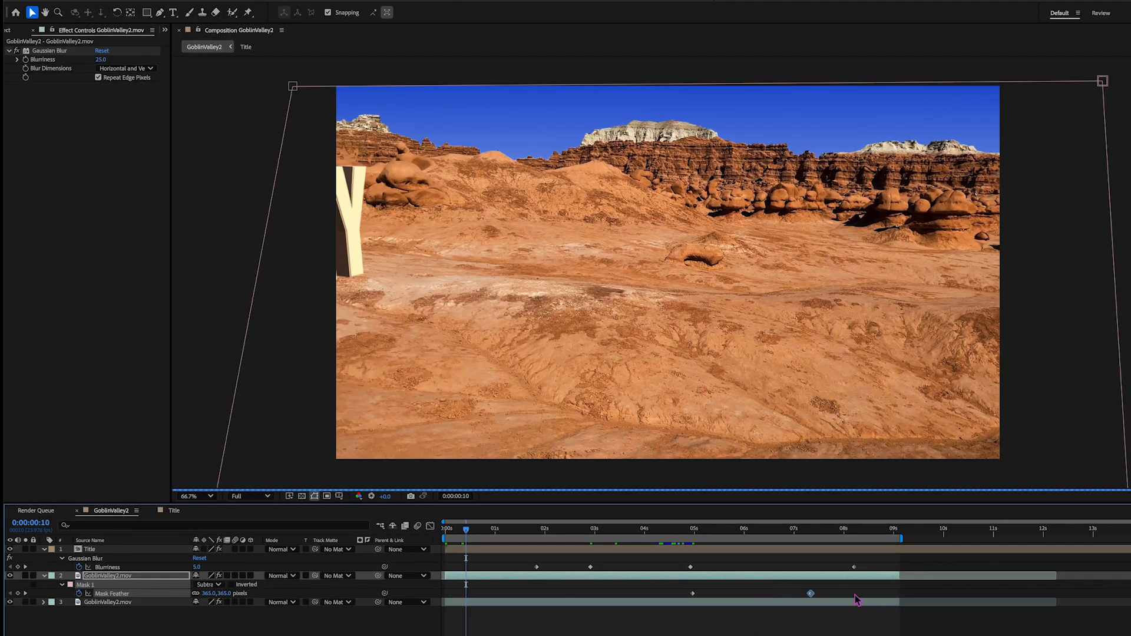
# Step: Apply Easy Ease to all Mask Path, Mask Feather and title Blurriness keyframes, and play the shot from the start
pyautogui.press('u')
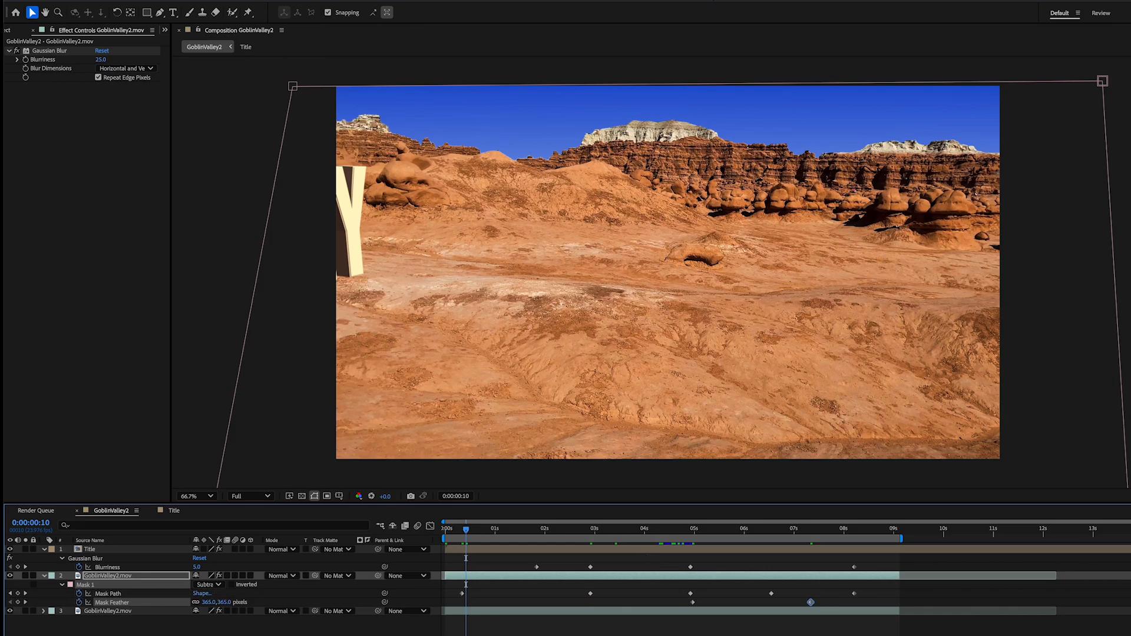
pyautogui.moveTo(900, 593); pyautogui.dragTo(450, 611)
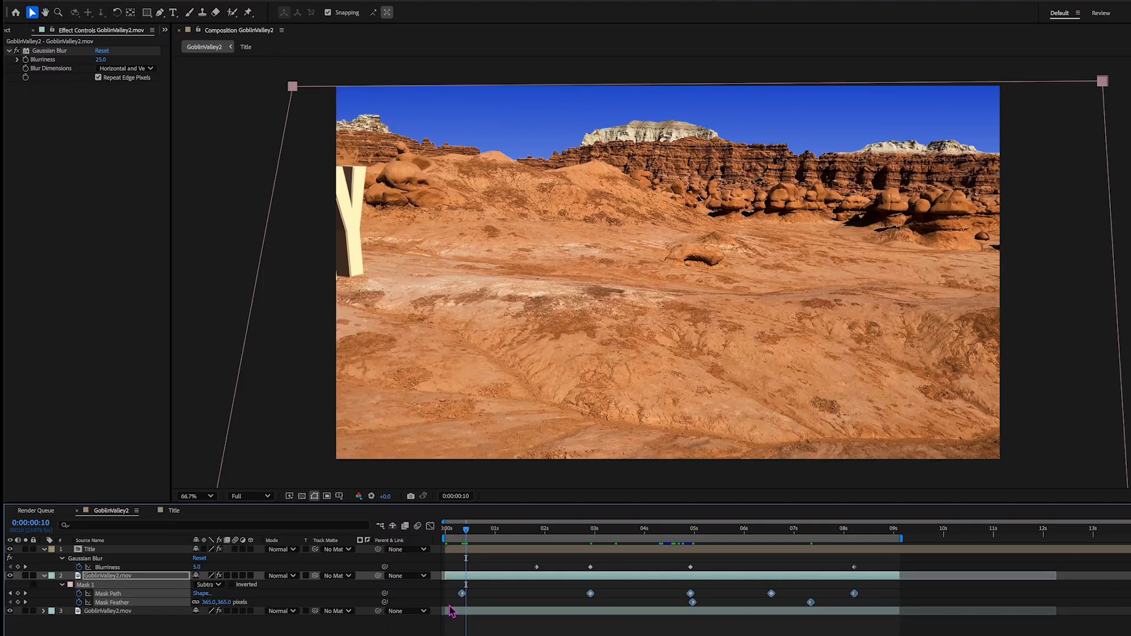
pyautogui.press('F9')
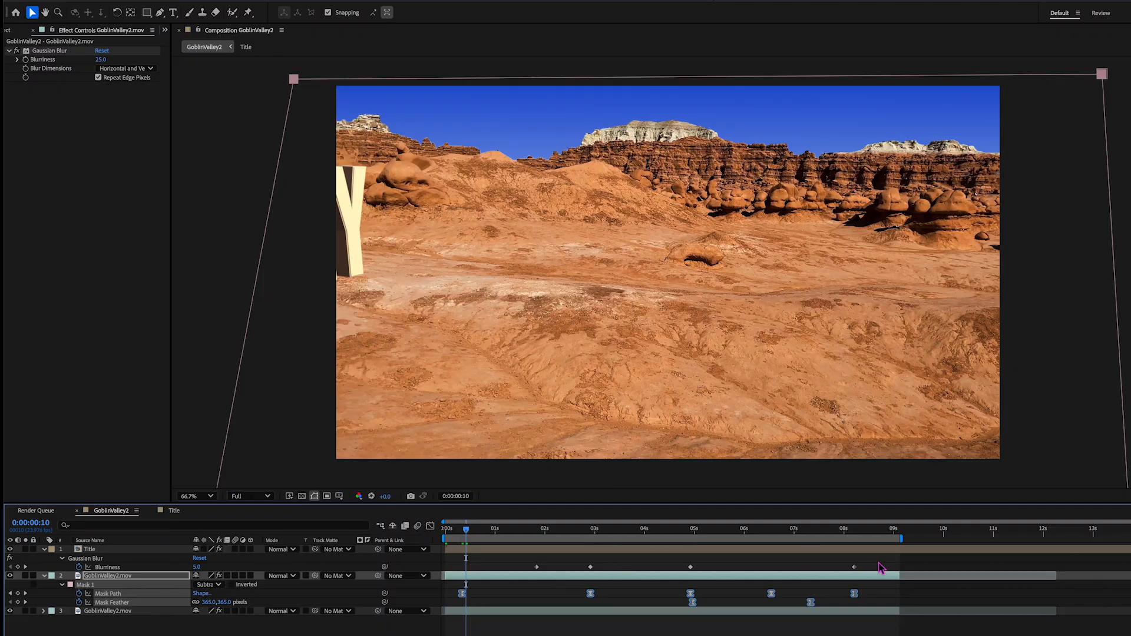
pyautogui.moveTo(881, 567); pyautogui.dragTo(455, 581)
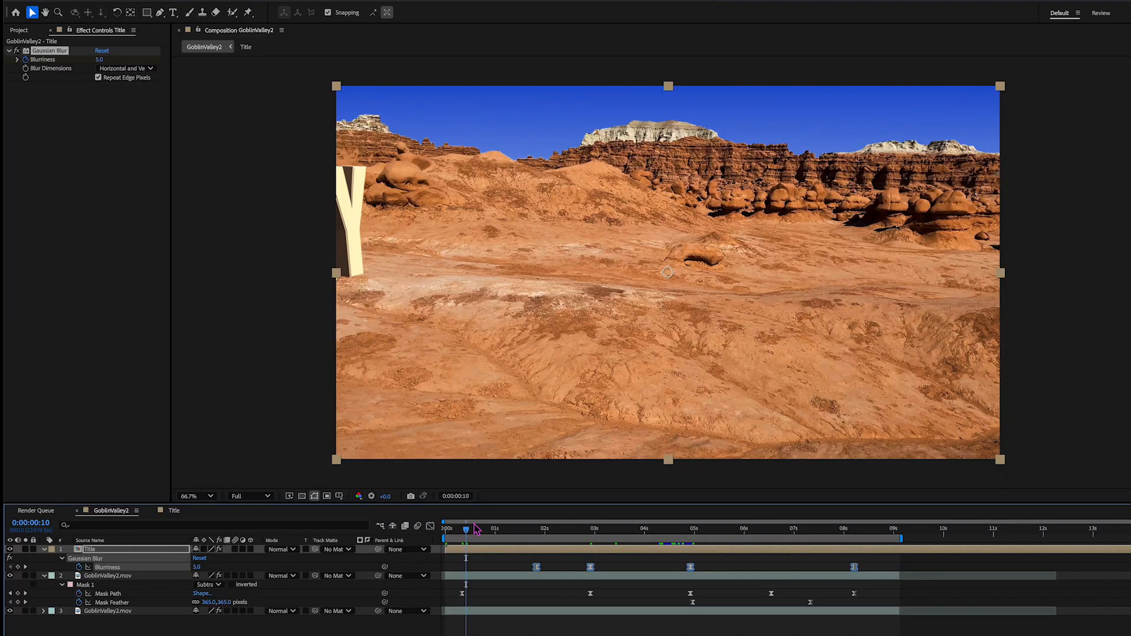
pyautogui.press('Home')
pyautogui.press('space')
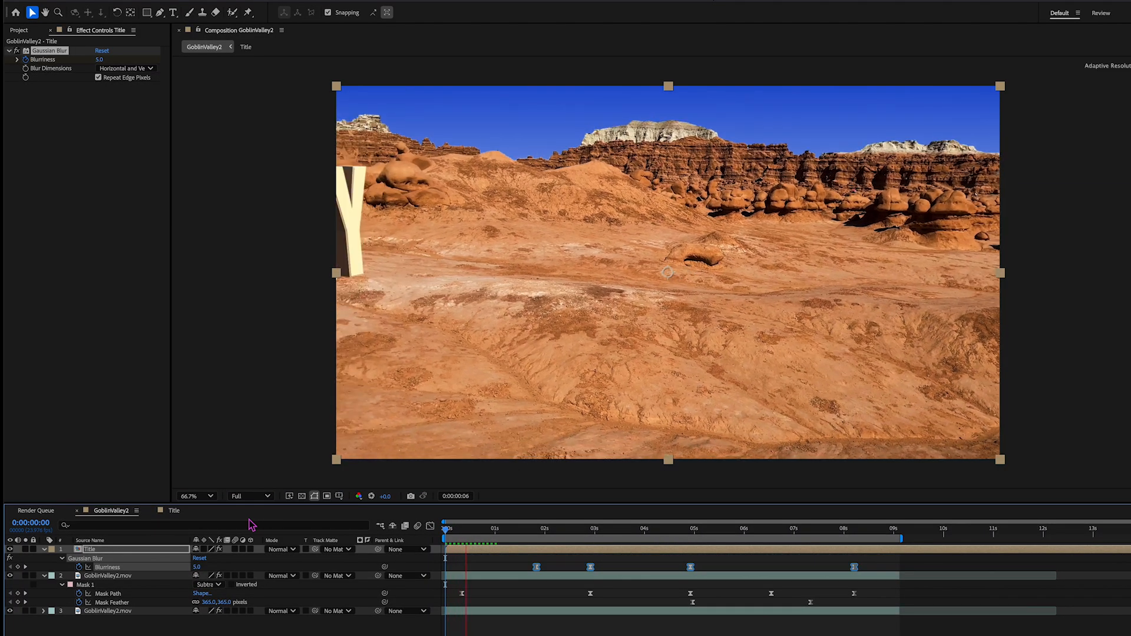
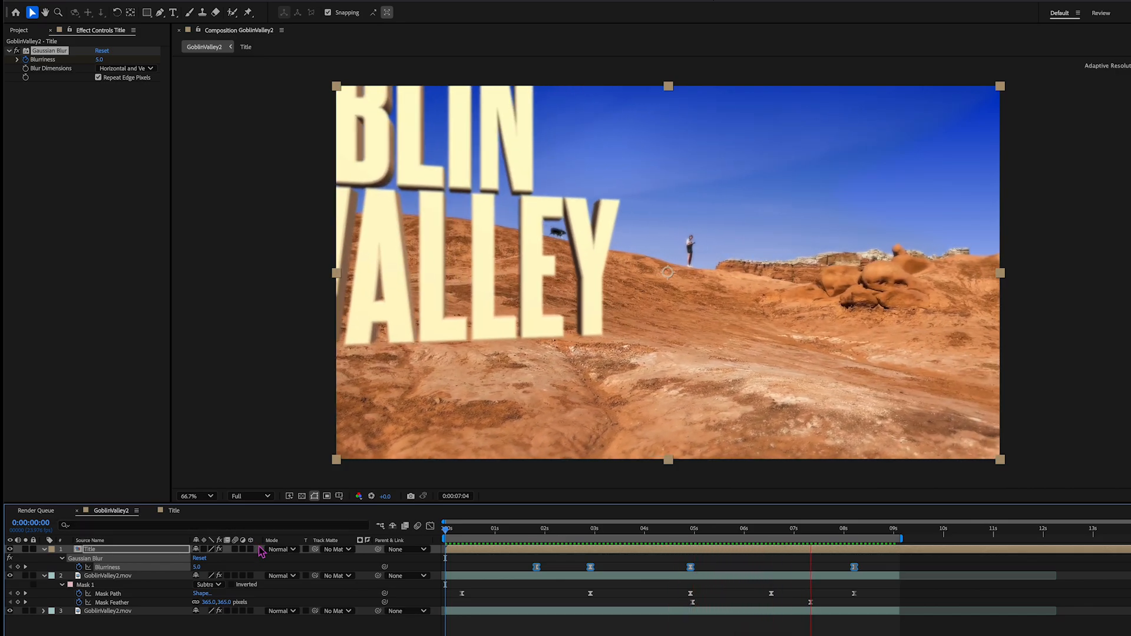
# Step: Enable motion blur on the Title layer and on its composition's adjustment, text and skull layers, and play the main composition from the start
pyautogui.click(251, 550)
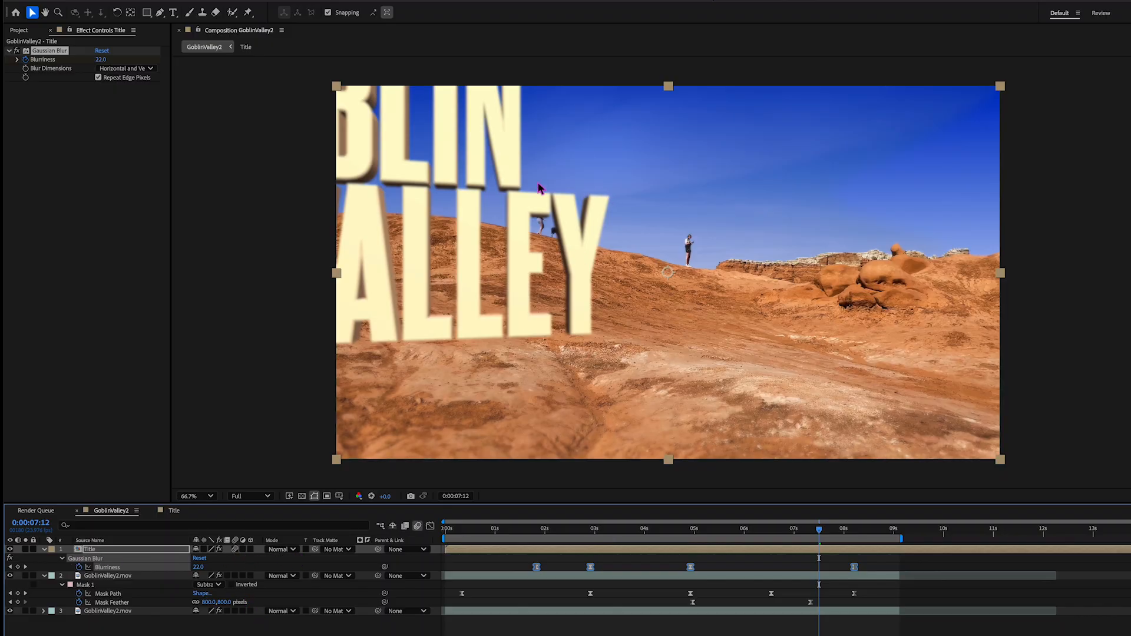
pyautogui.moveTo(691, 531); pyautogui.dragTo(601, 531)
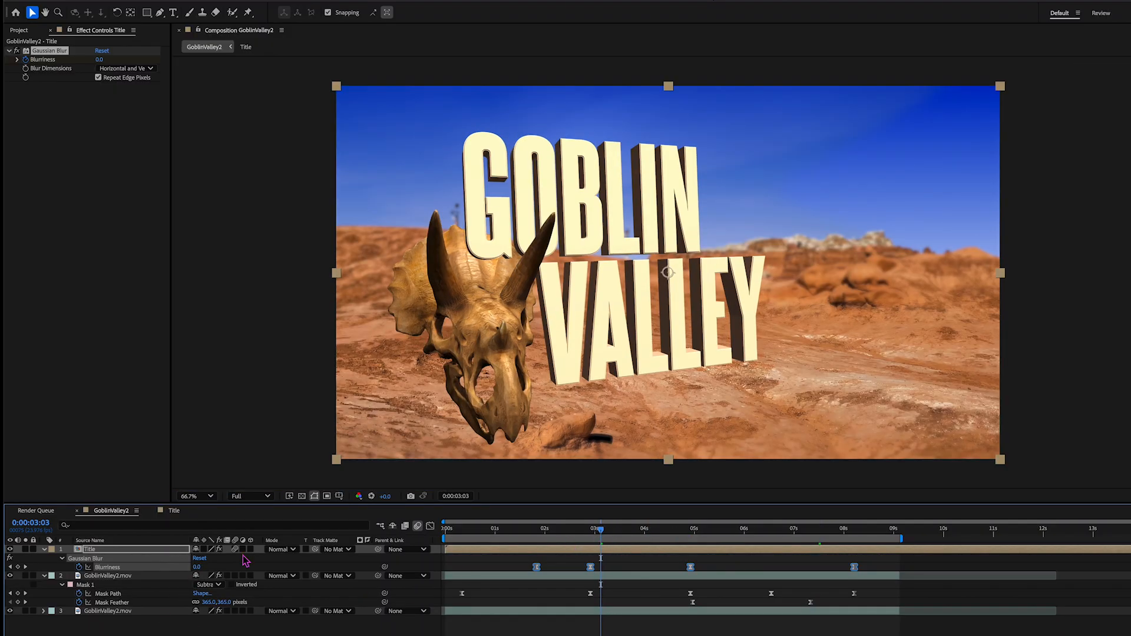
pyautogui.doubleClick(84, 550)
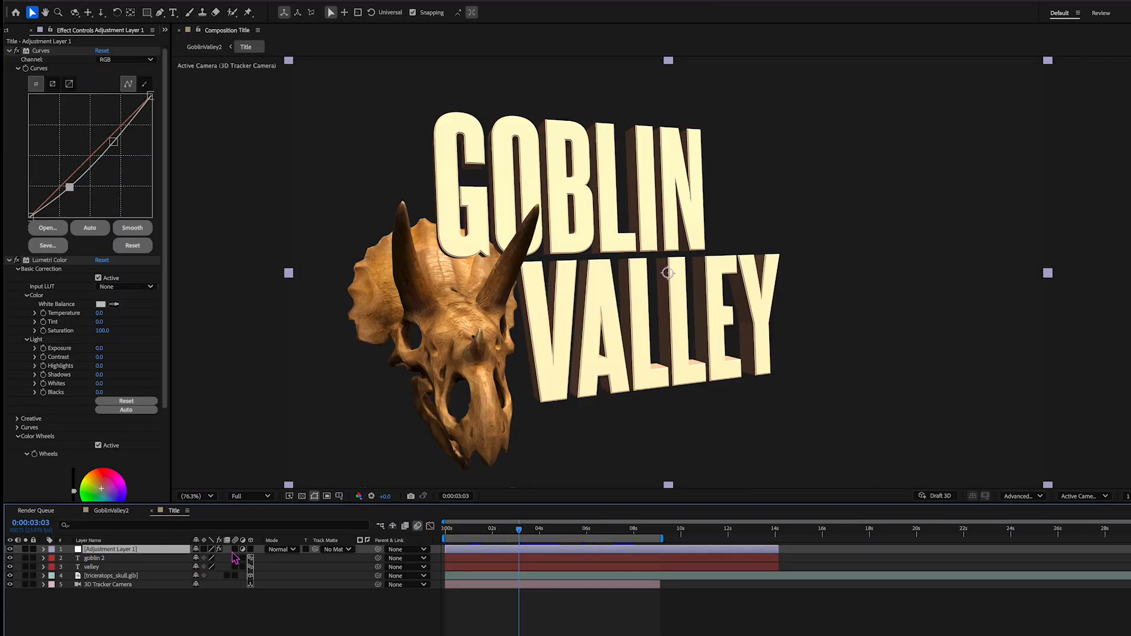
pyautogui.moveTo(235, 549); pyautogui.dragTo(234, 567)
pyautogui.click(236, 576)
pyautogui.click(119, 511)
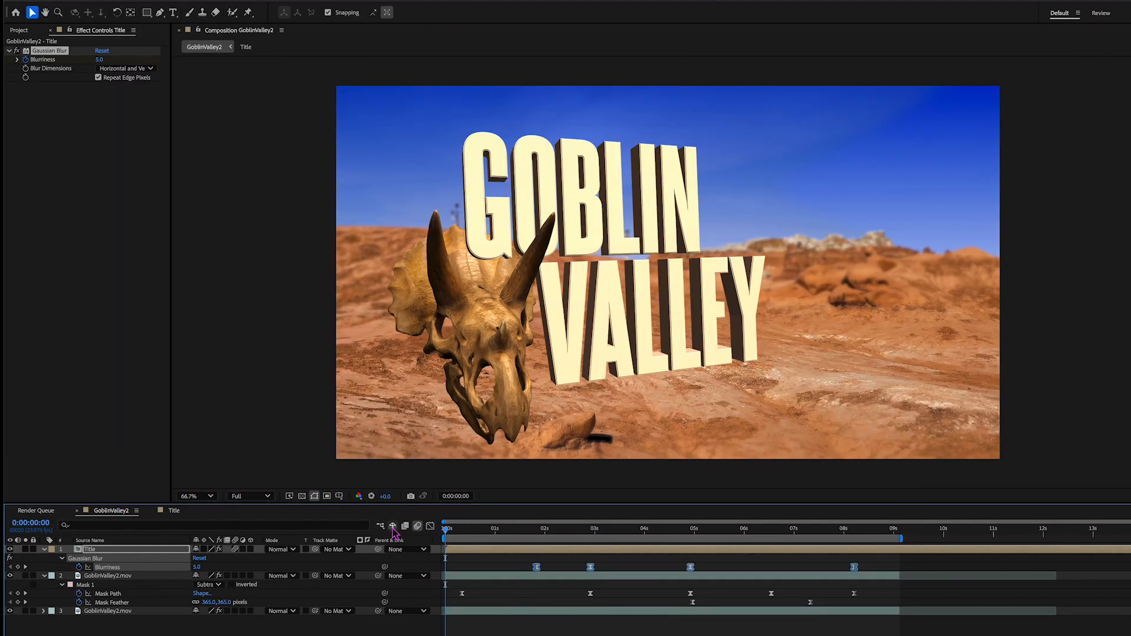
pyautogui.press('Home')
pyautogui.press('space')
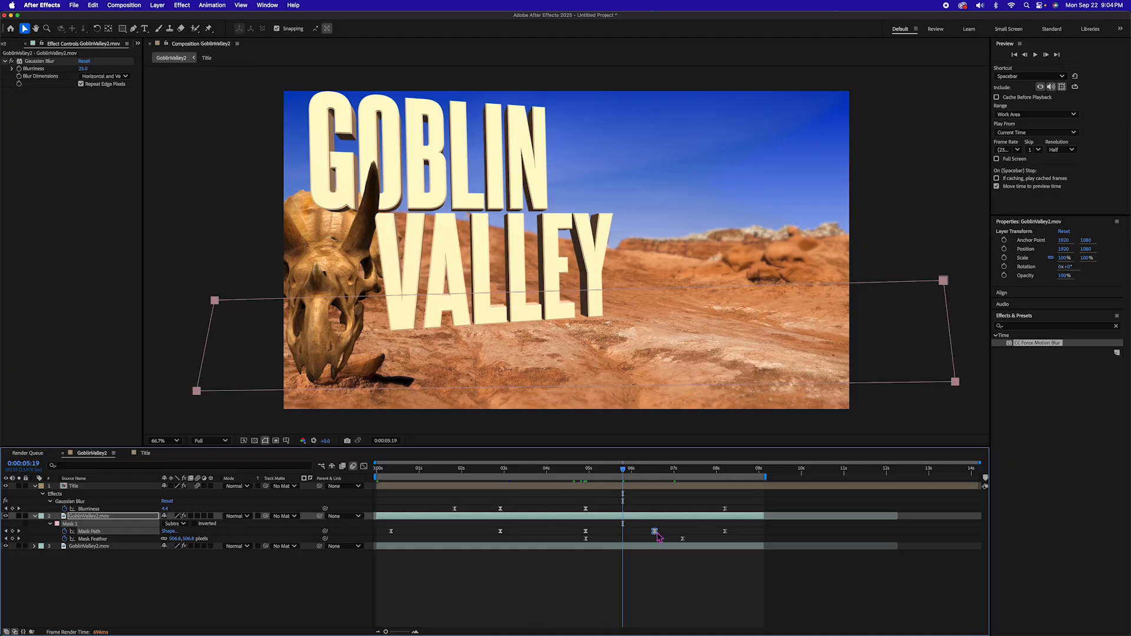
# Step: Move the fourth Mask Path keyframe earlier to just after 0:00:05:19, and play the shot from 0:00:04:21 and from the start
pyautogui.click(627, 531)
pyautogui.press('space')
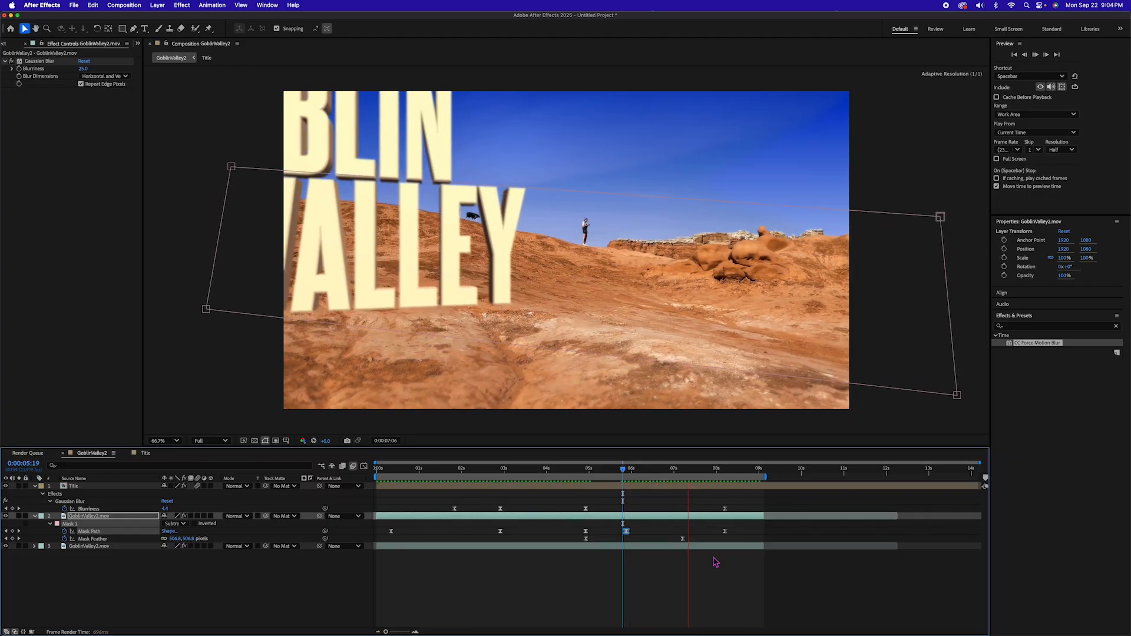
pyautogui.press('space')
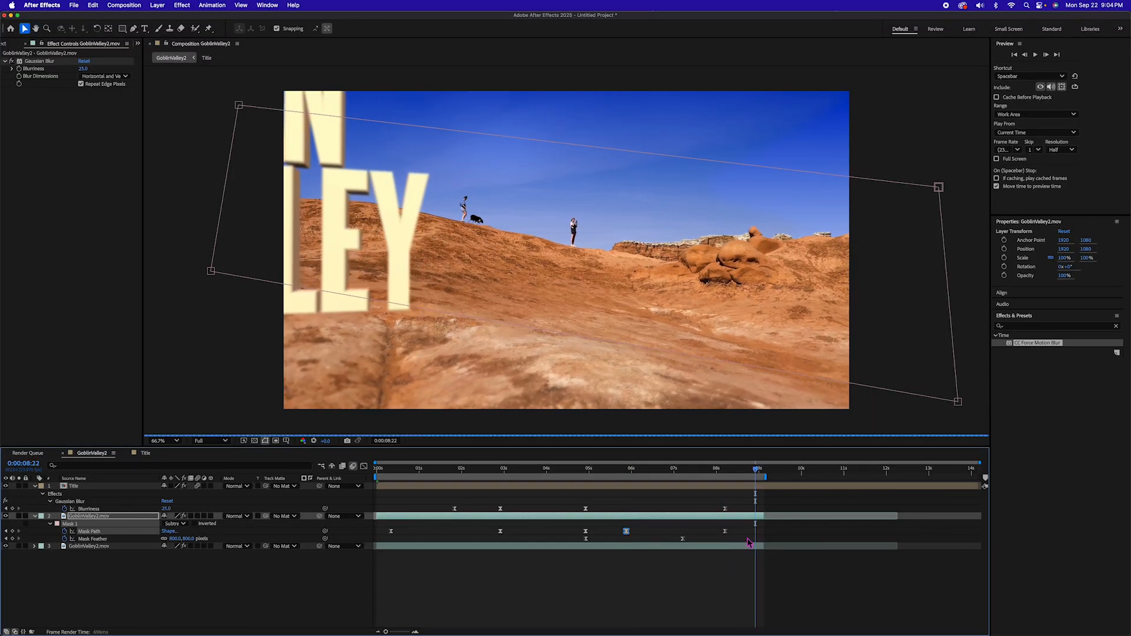
pyautogui.moveTo(728, 480); pyautogui.dragTo(620, 473)
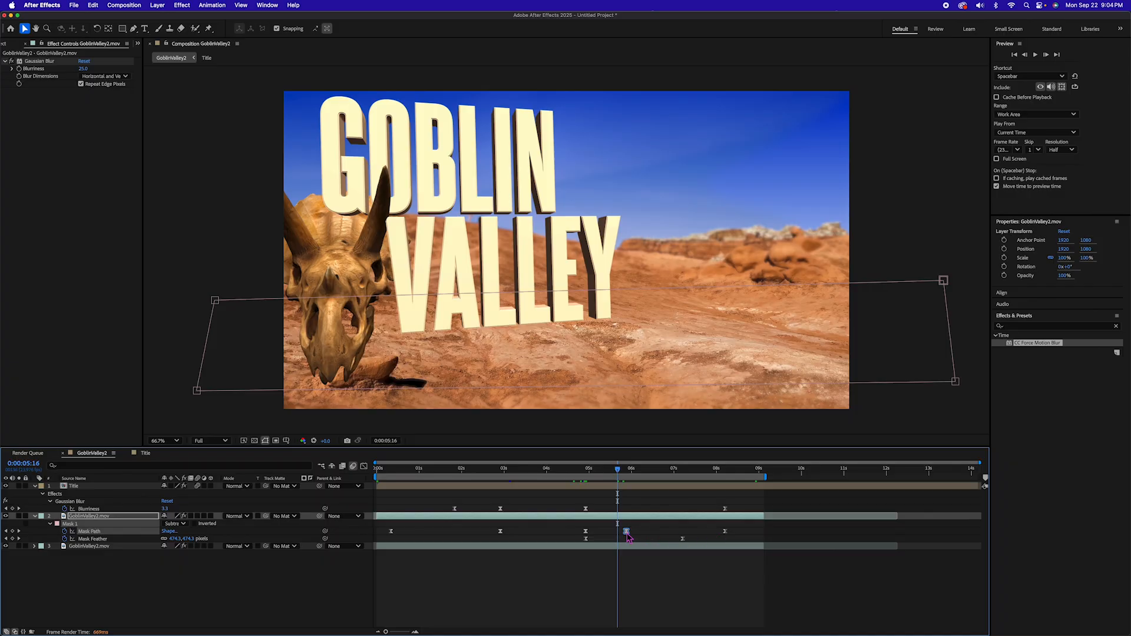
pyautogui.moveTo(623, 480); pyautogui.dragTo(586, 476)
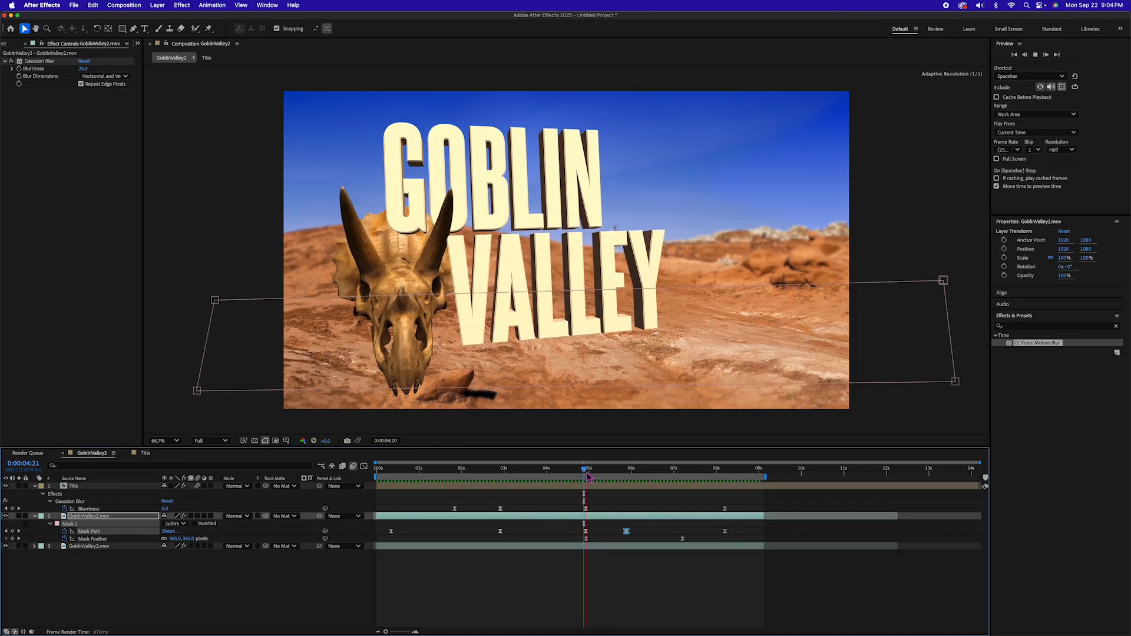
pyautogui.press('space')
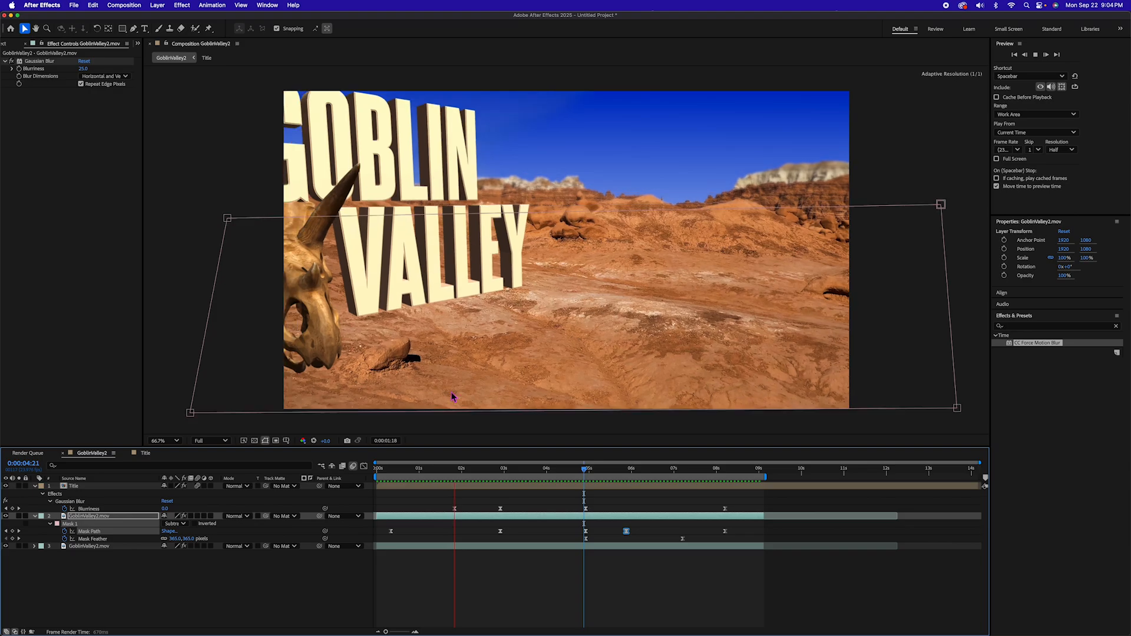
pyautogui.click(606, 550)
pyautogui.press('Home')
pyautogui.press('space')
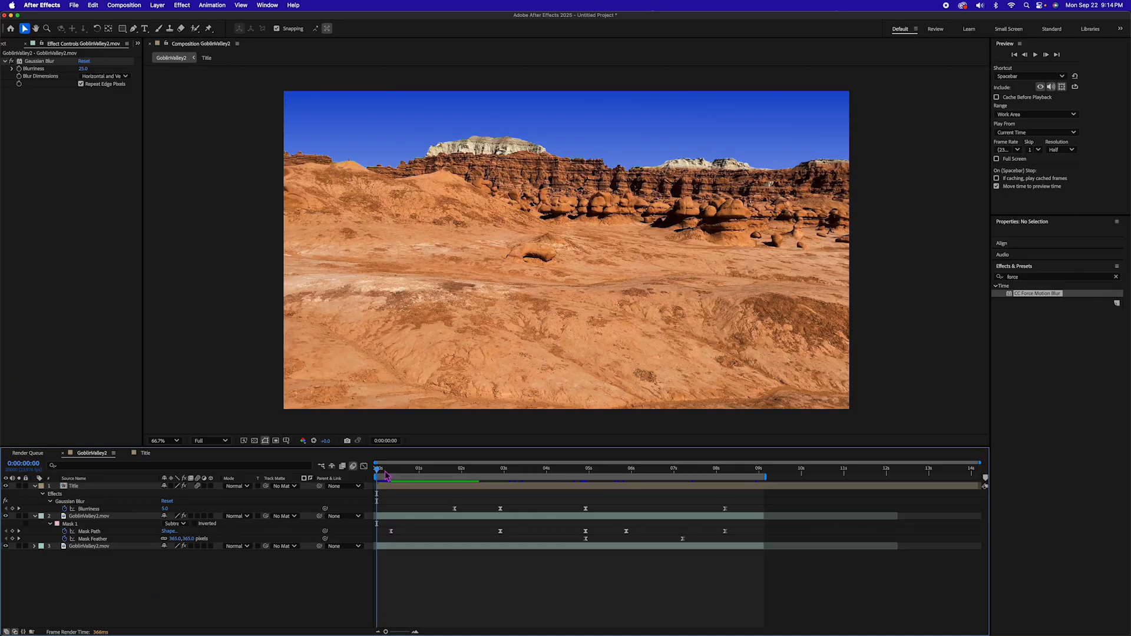
# Step: At 0:00:01:09, add a black 3840 by 2160 pixel solid above the other layers
pyautogui.moveTo(386, 476); pyautogui.dragTo(438, 472)
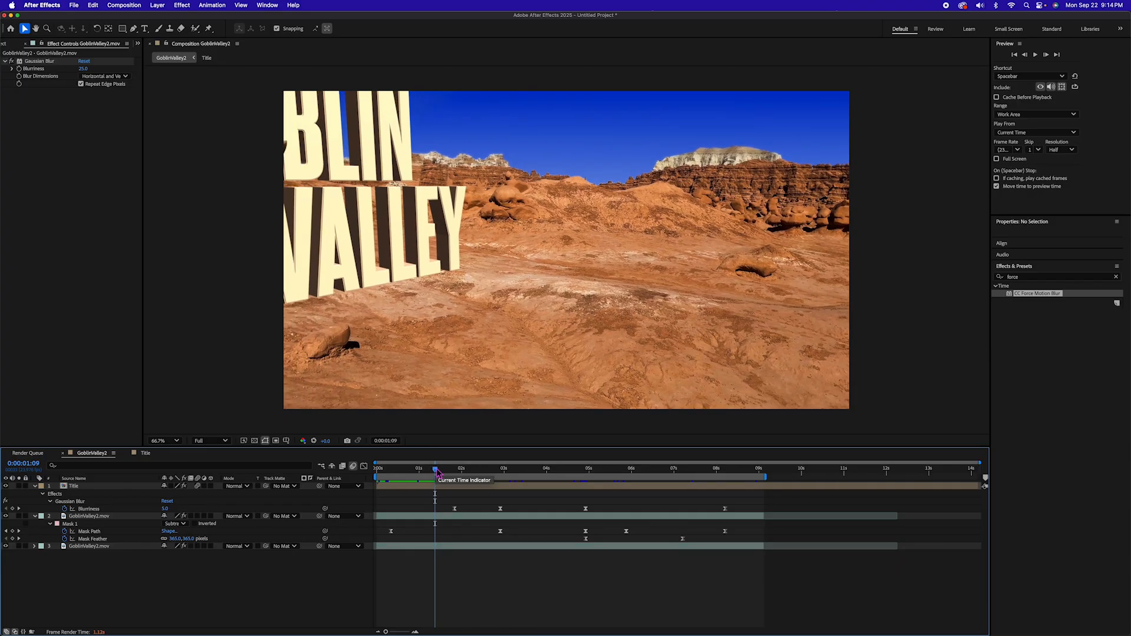
pyautogui.press('super+y')
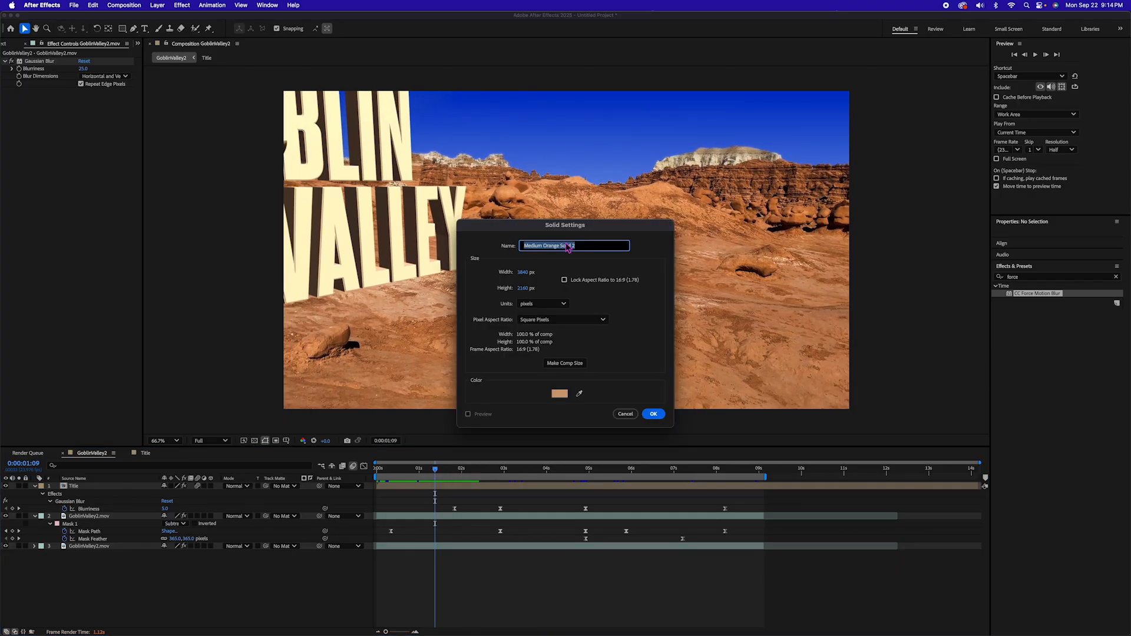
pyautogui.click(561, 393)
pyautogui.moveTo(466, 430); pyautogui.dragTo(440, 469)
pyautogui.click(645, 344)
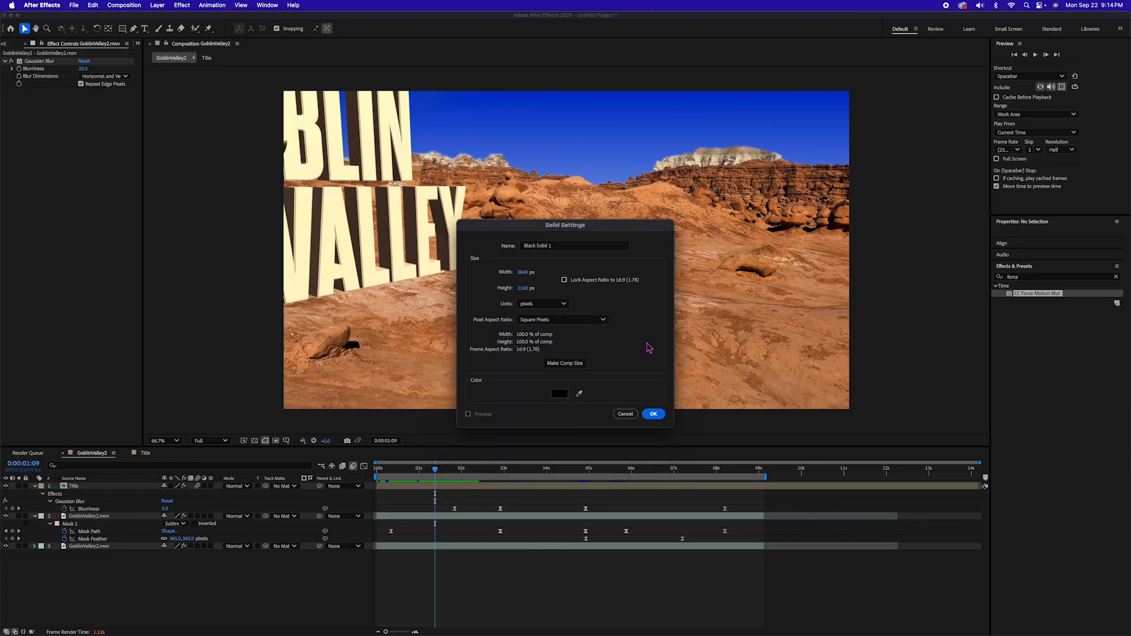
pyautogui.press('Return')
# Step: Draw a wide rectangular mask across the middle of the black solid, set it to Subtract for letterbox bars, and play the shot
pyautogui.click(122, 31)
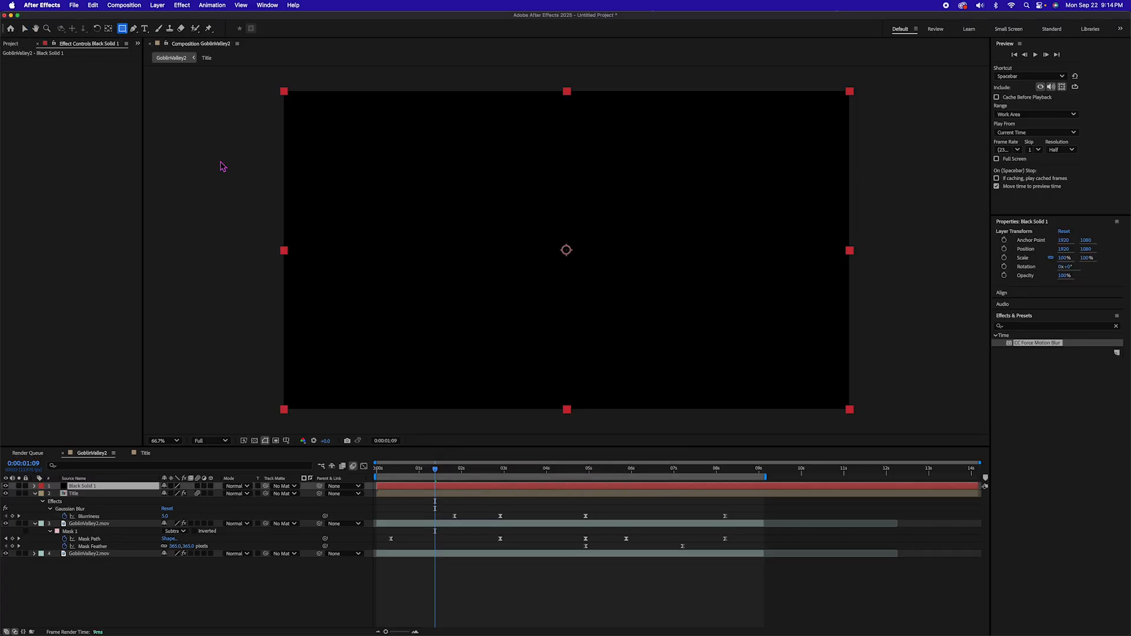
pyautogui.moveTo(242, 123); pyautogui.dragTo(910, 379)
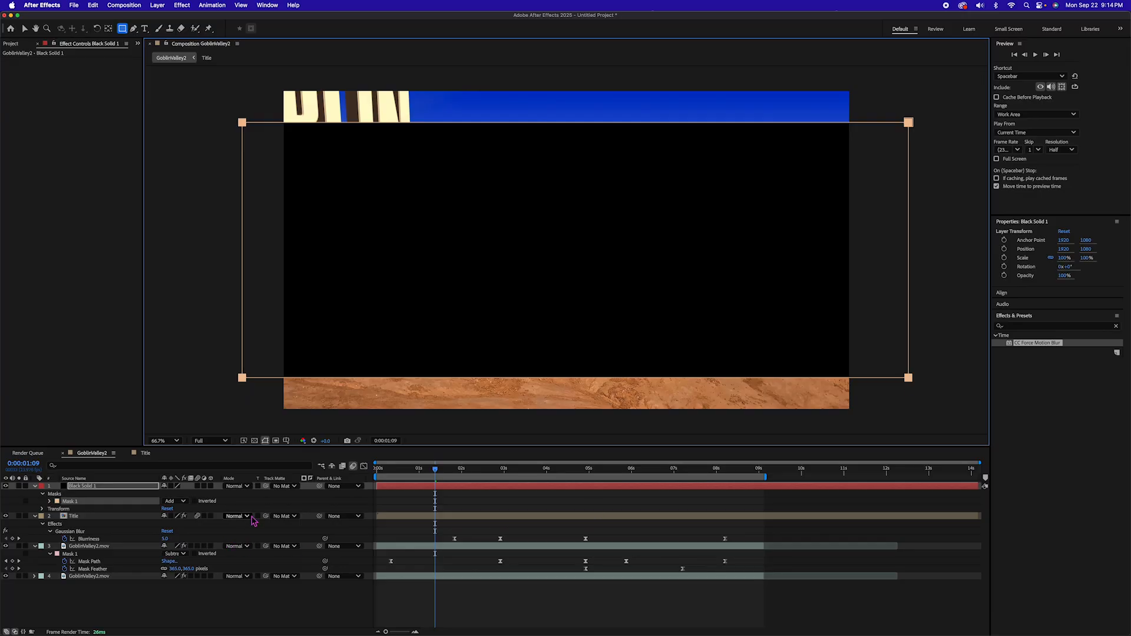
pyautogui.click(177, 501)
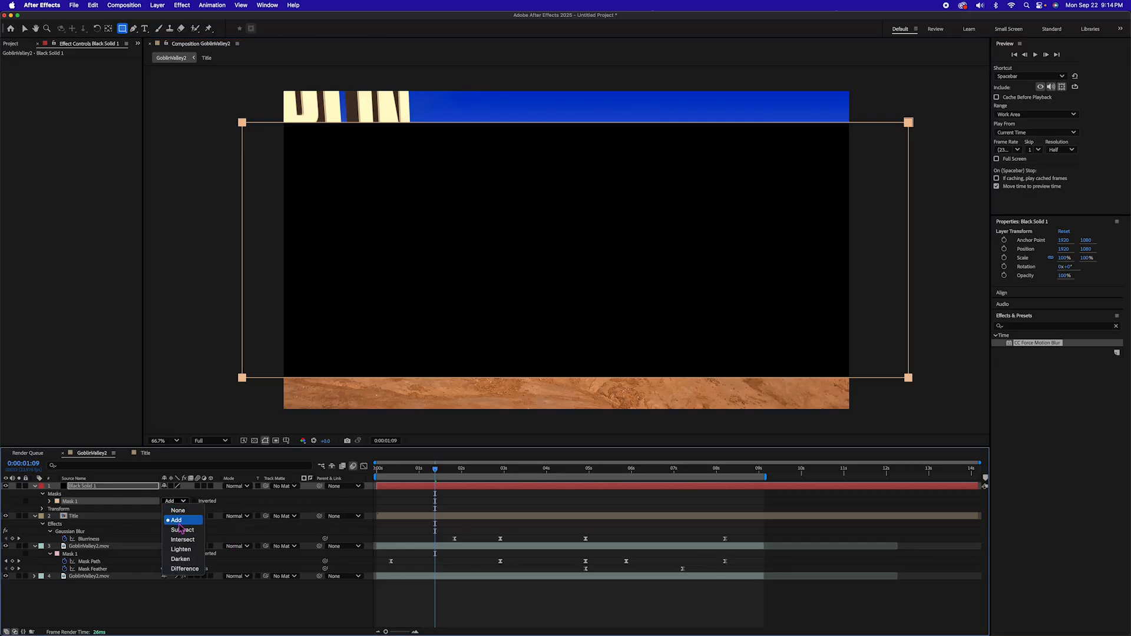
pyautogui.click(180, 532)
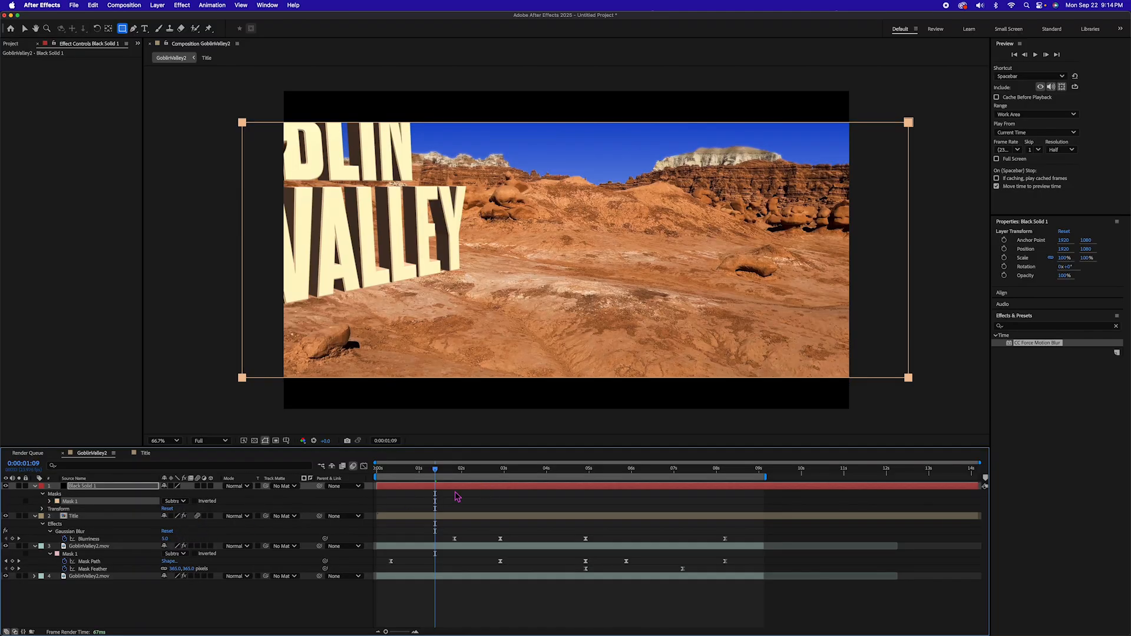
pyautogui.press('space')
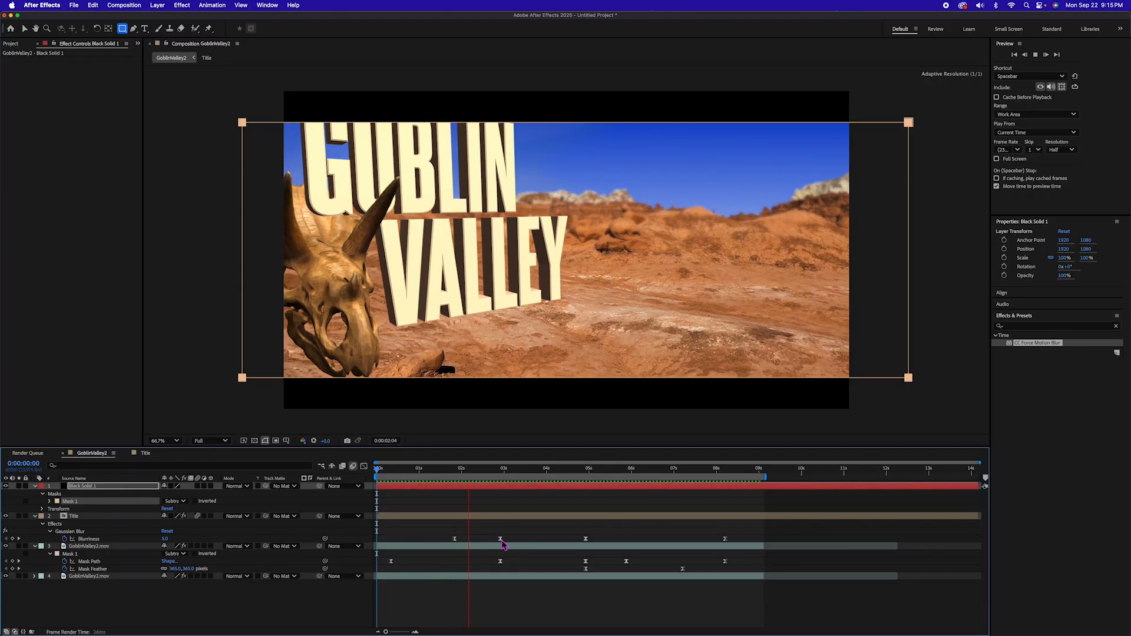
pyautogui.press('space')
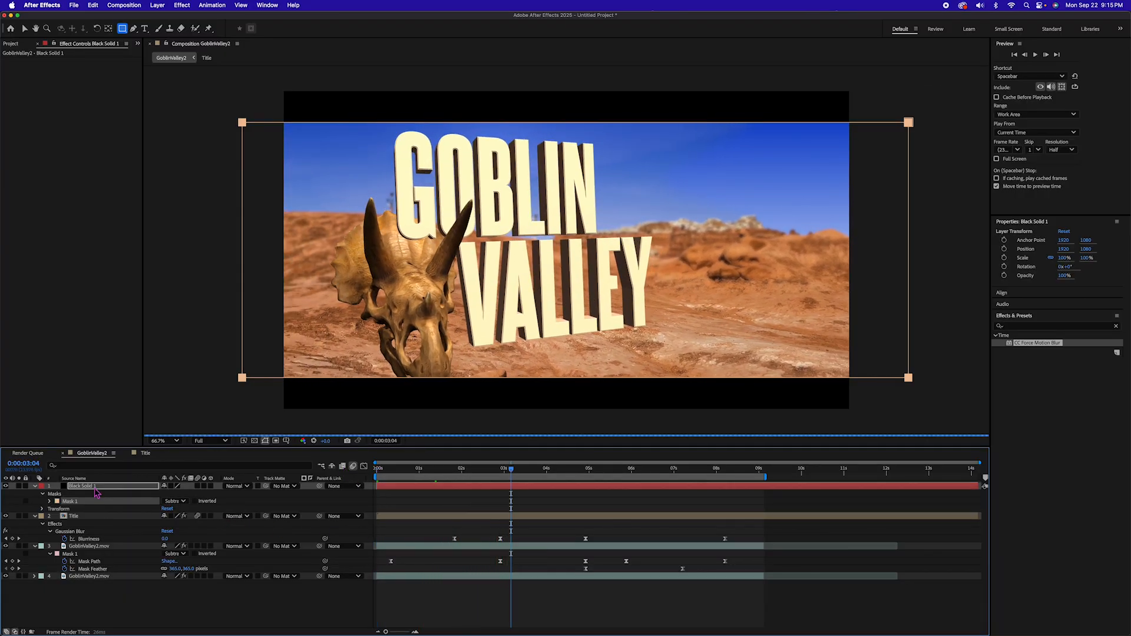
# Step: Move the black letterbox solid beneath the Title layer and scrub back toward the start of the shot
pyautogui.moveTo(100, 489); pyautogui.dragTo(81, 543)
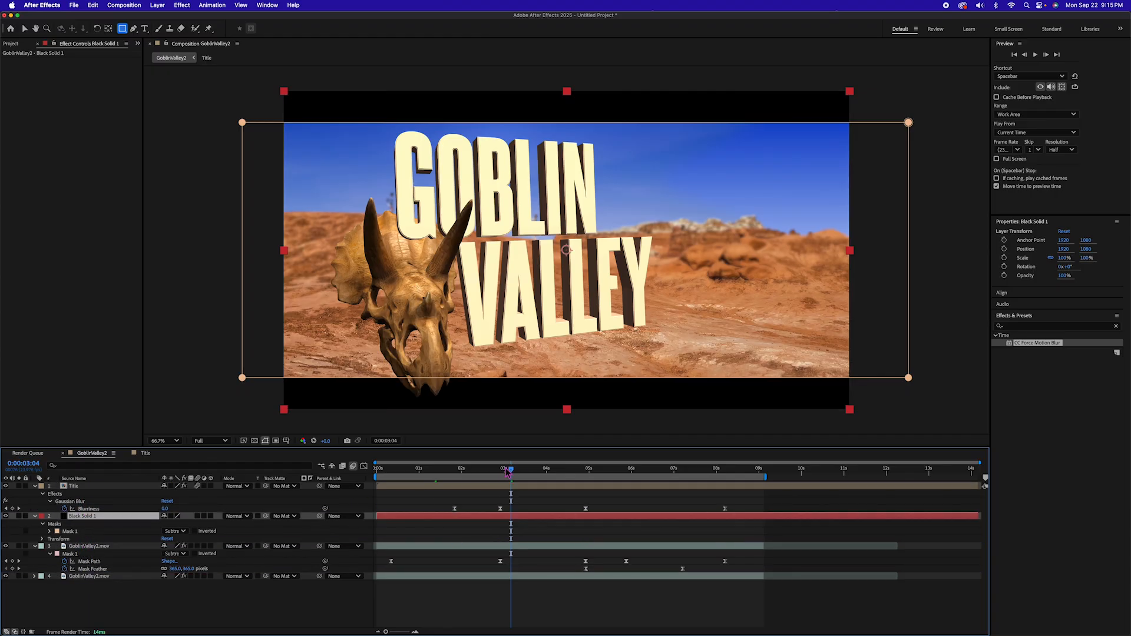
pyautogui.moveTo(506, 471); pyautogui.dragTo(384, 471)
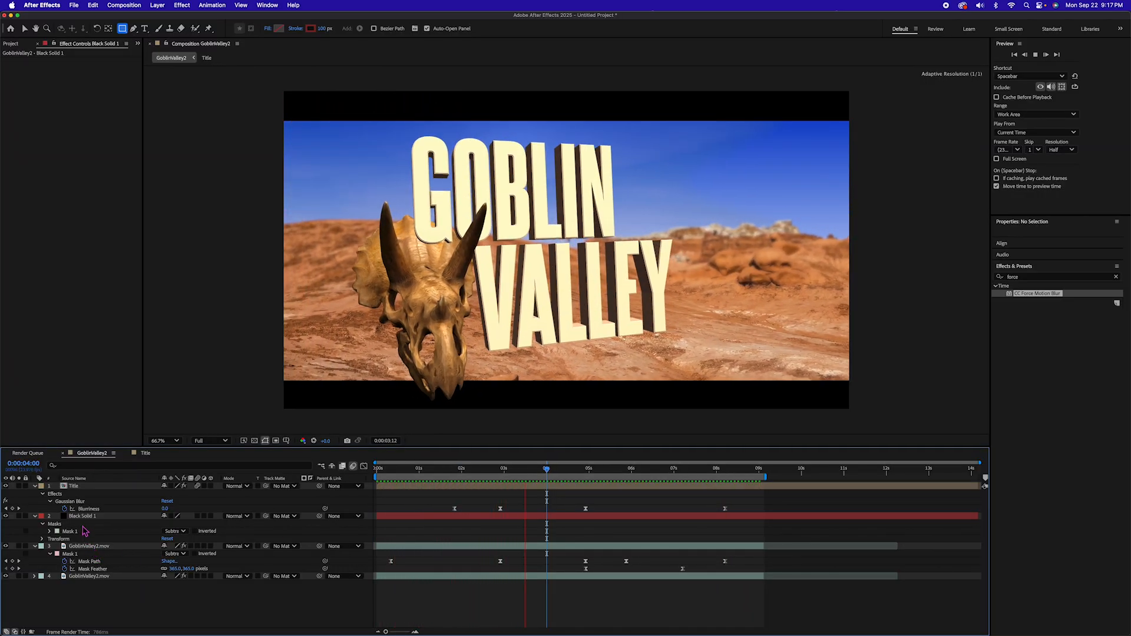
# Step: Compare the letterbox solid above the Title layer during playback, and return it beneath the title
pyautogui.moveTo(87, 517); pyautogui.dragTo(86, 490)
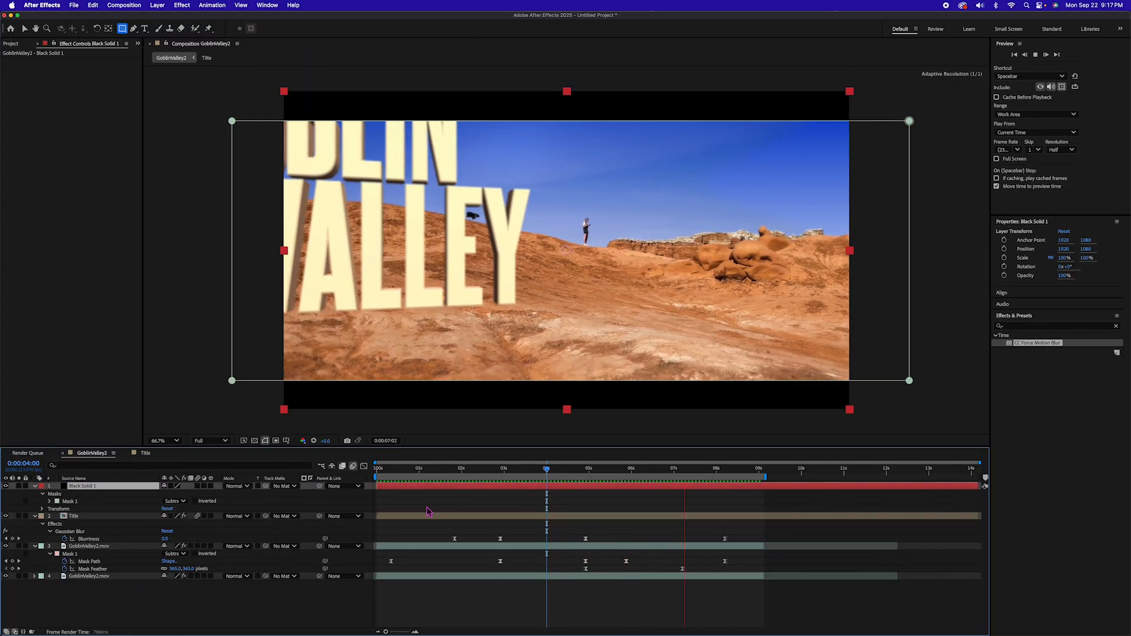
pyautogui.click(555, 608)
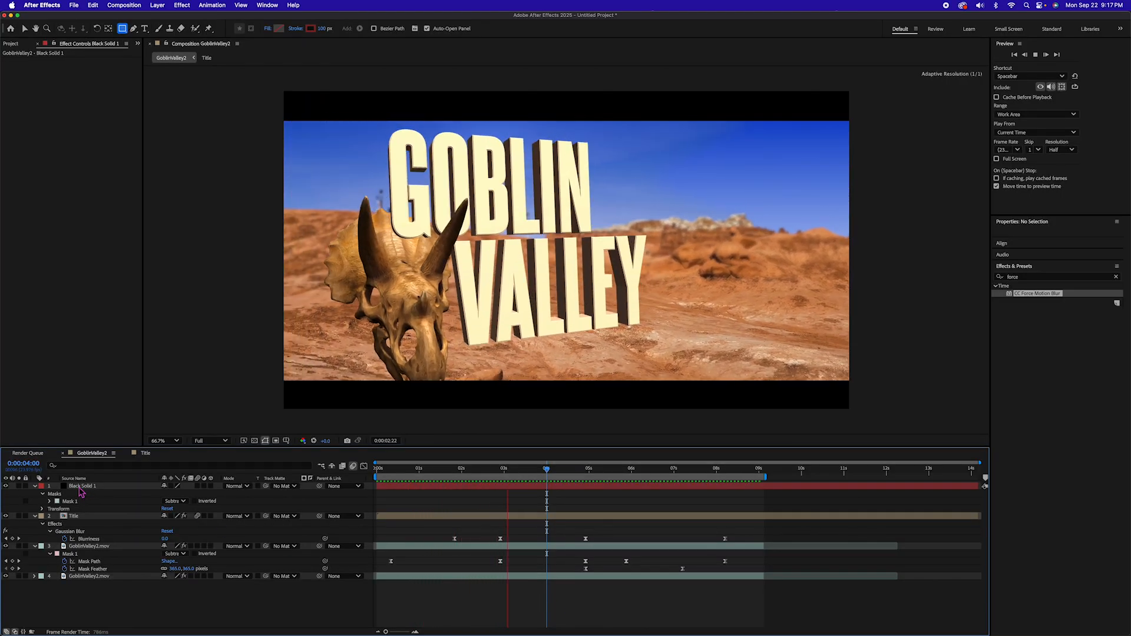
pyautogui.moveTo(81, 492); pyautogui.dragTo(75, 537)
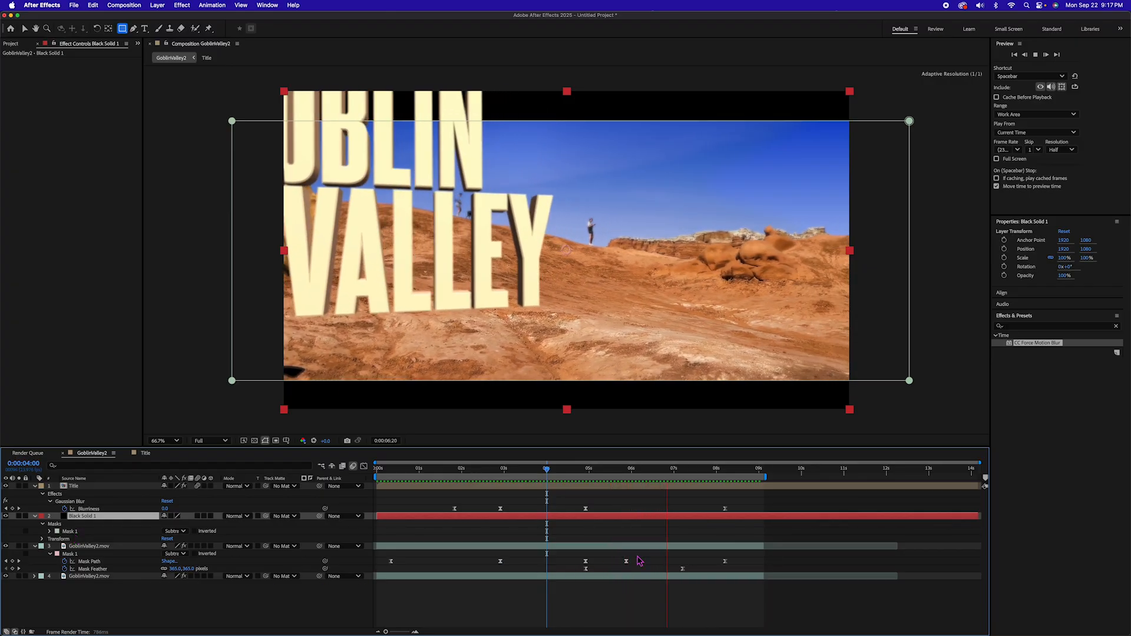
pyautogui.click(664, 610)
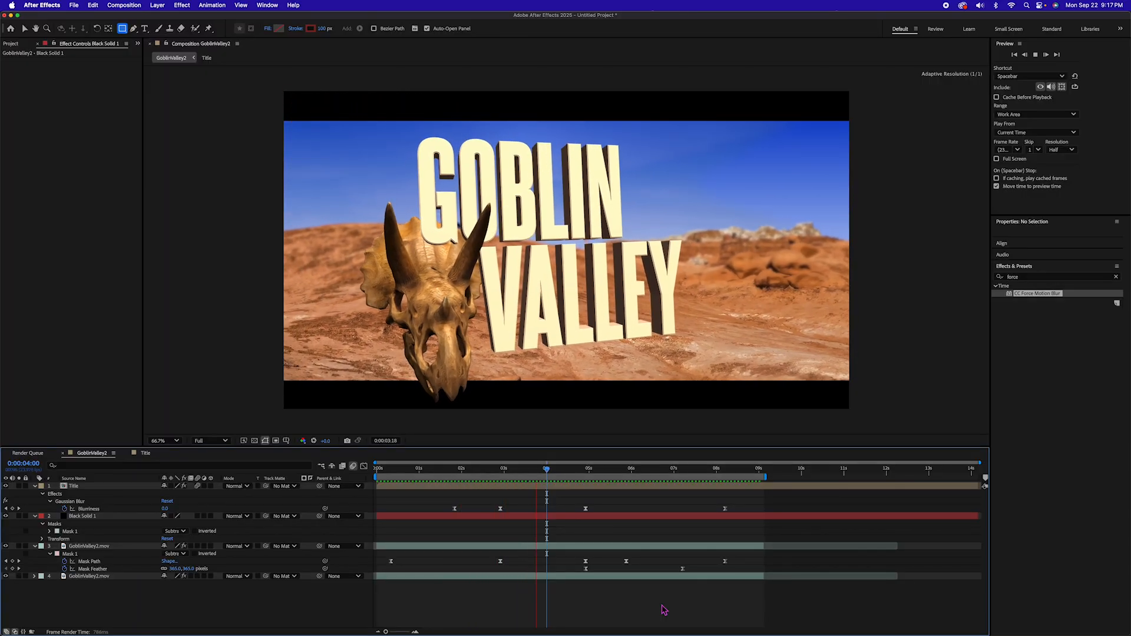
pyautogui.press('space')
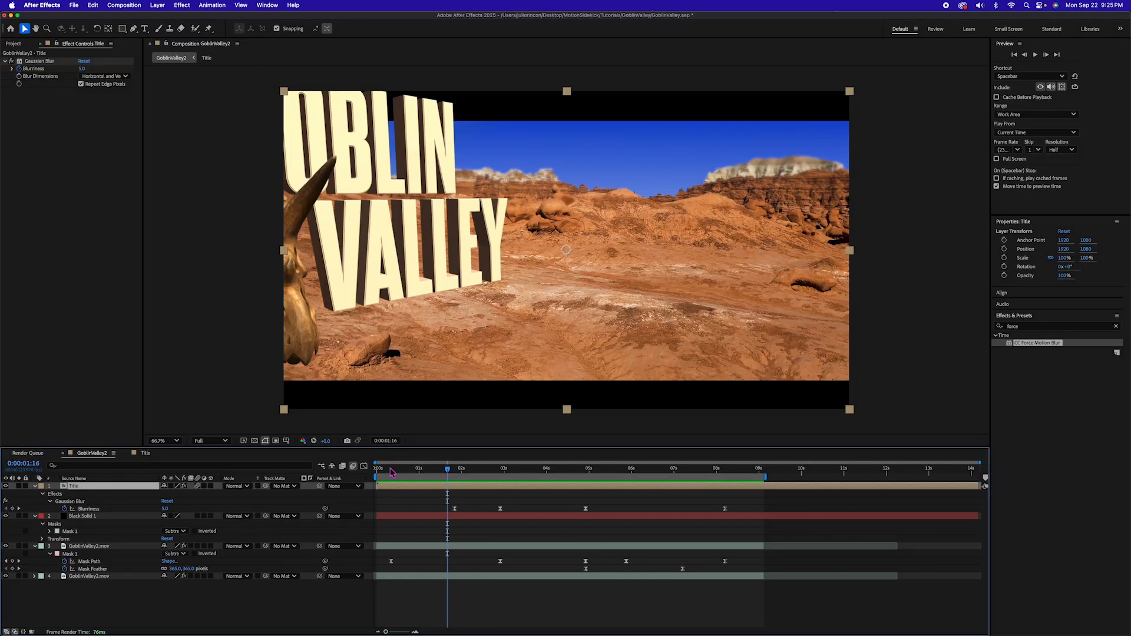
# Step: Scrub the letterboxed shot from the start to 0:00:03:19 to examine the title and skull overlapping the bars
pyautogui.moveTo(420, 470); pyautogui.dragTo(279, 462)
pyautogui.moveTo(409, 475); pyautogui.dragTo(475, 471)
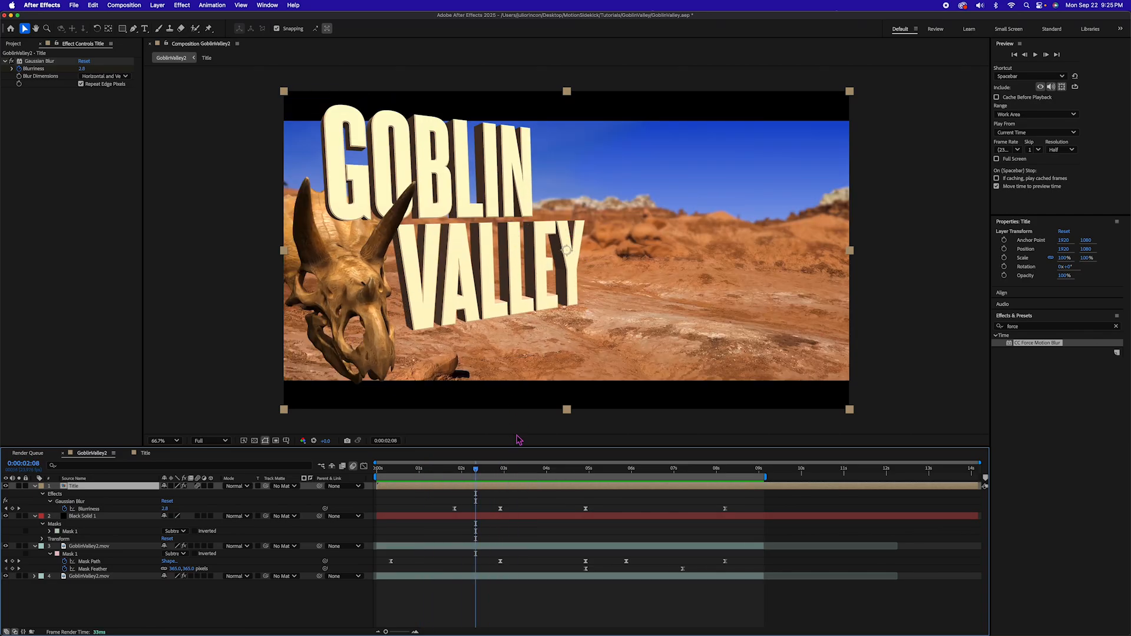
pyautogui.moveTo(481, 472); pyautogui.dragTo(541, 473)
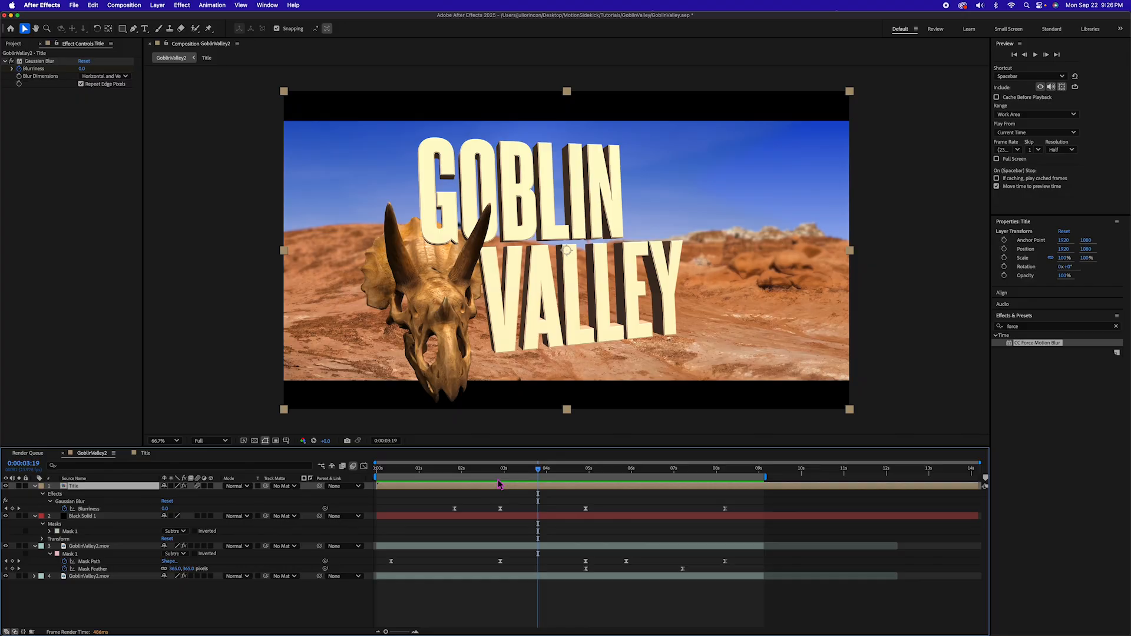
# Step: Open the Title composition and apply CC Force Motion Blur to its adjustment layer
pyautogui.doubleClick(74, 488)
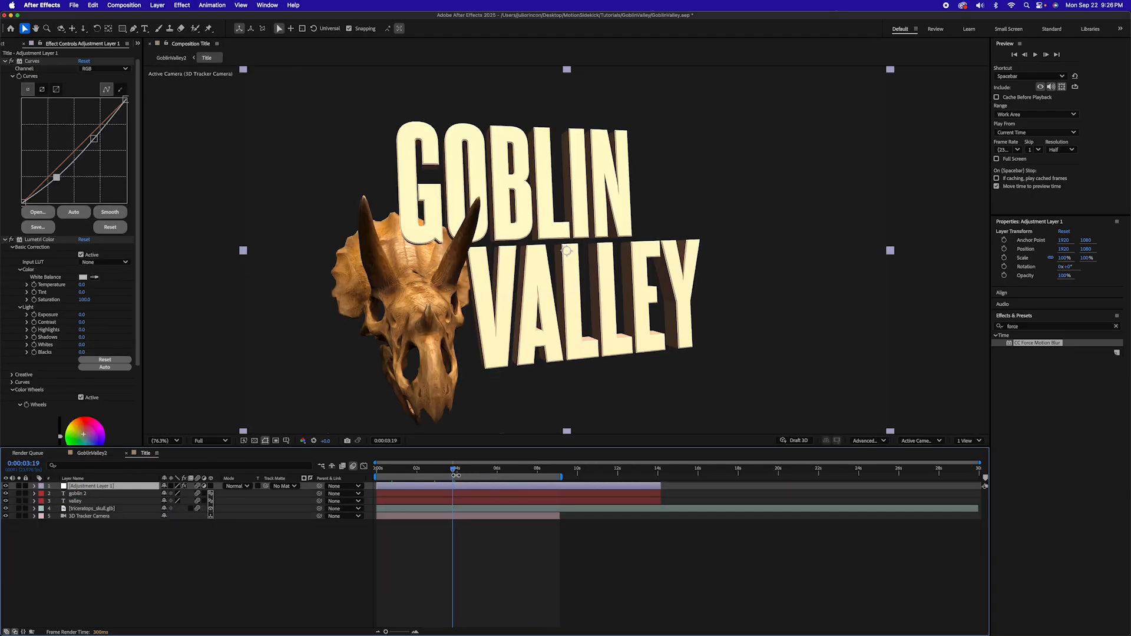
pyautogui.scroll(-5, 4, 330)
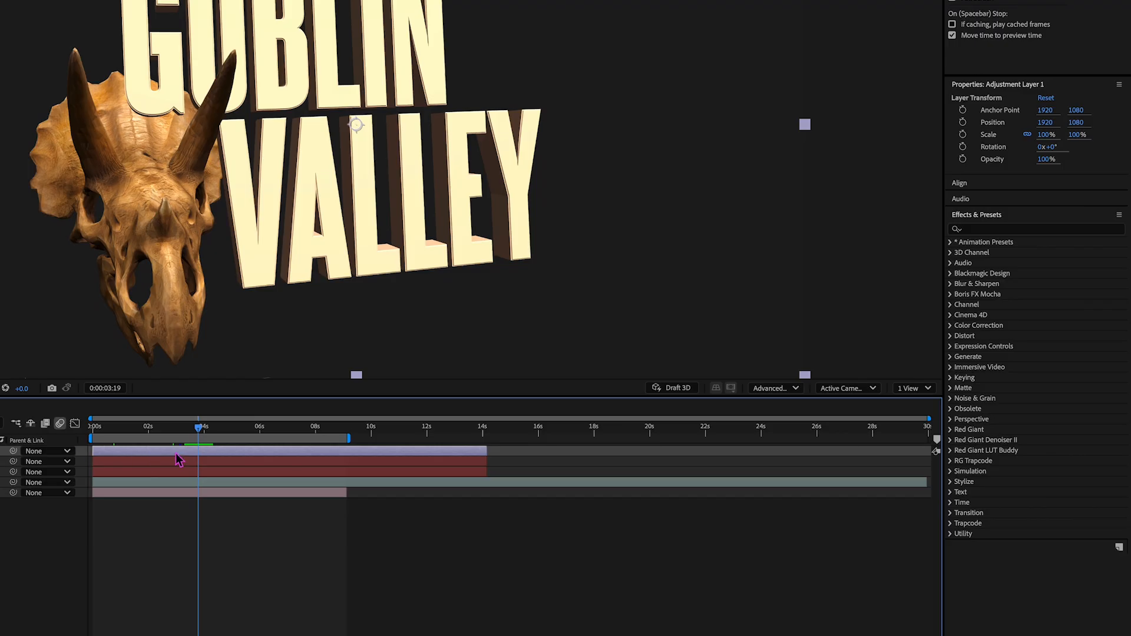
pyautogui.click(1020, 230)
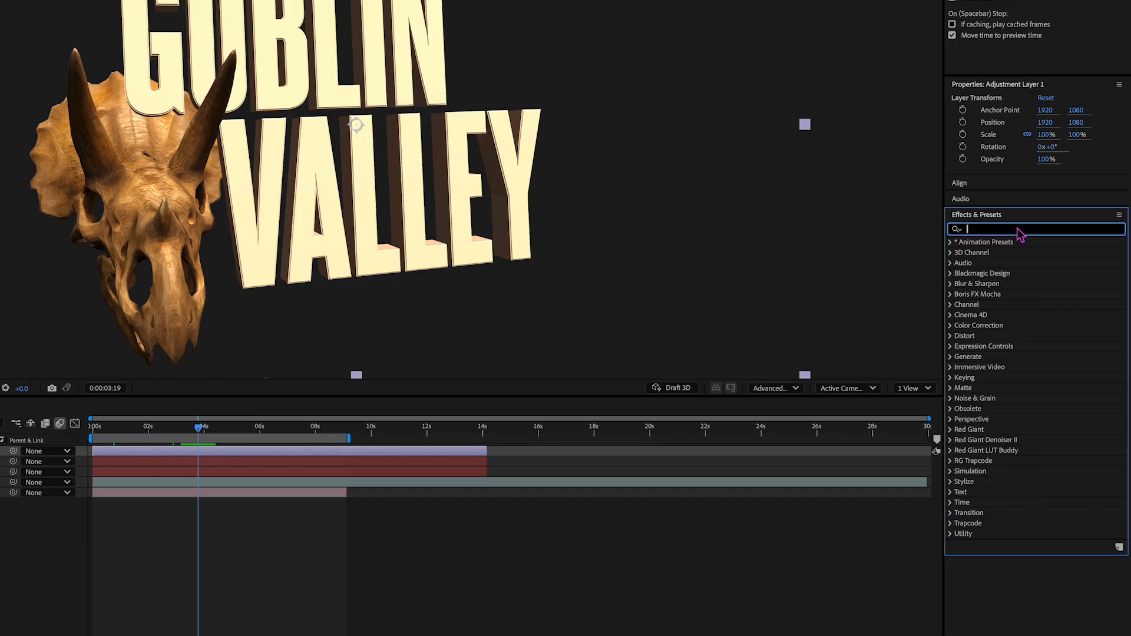
pyautogui.write('force')
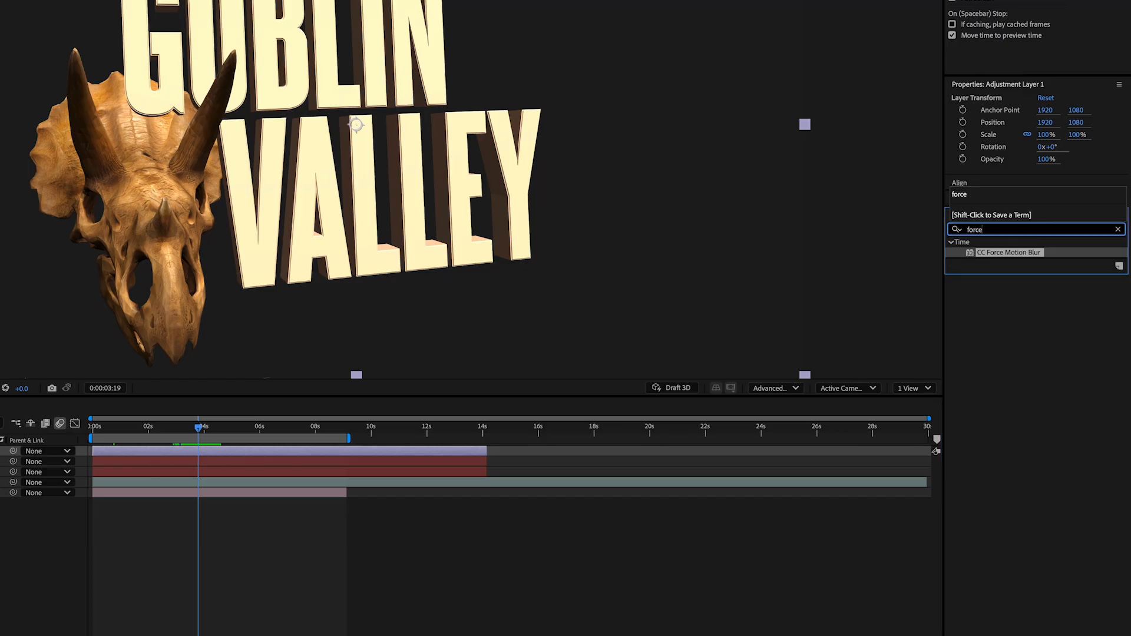
pyautogui.moveTo(1015, 252); pyautogui.dragTo(222, 470)
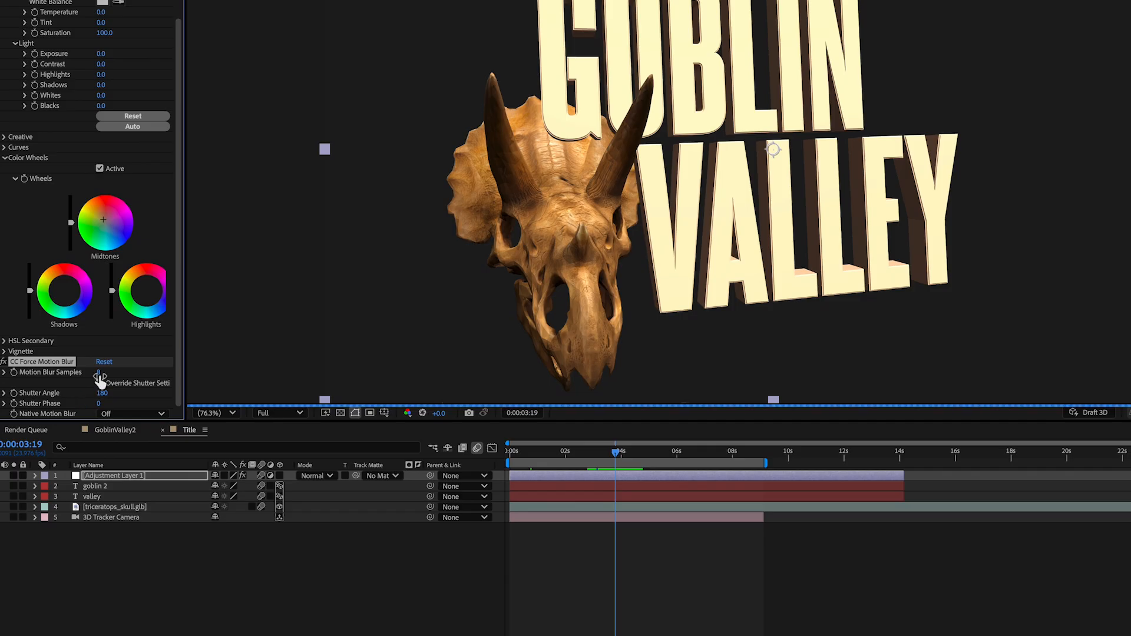
# Step: Set the adjustment layer's CC Force Motion Blur to 16 samples, shutter angle 500 and shutter phase 150
pyautogui.click(99, 373)
pyautogui.write('16')
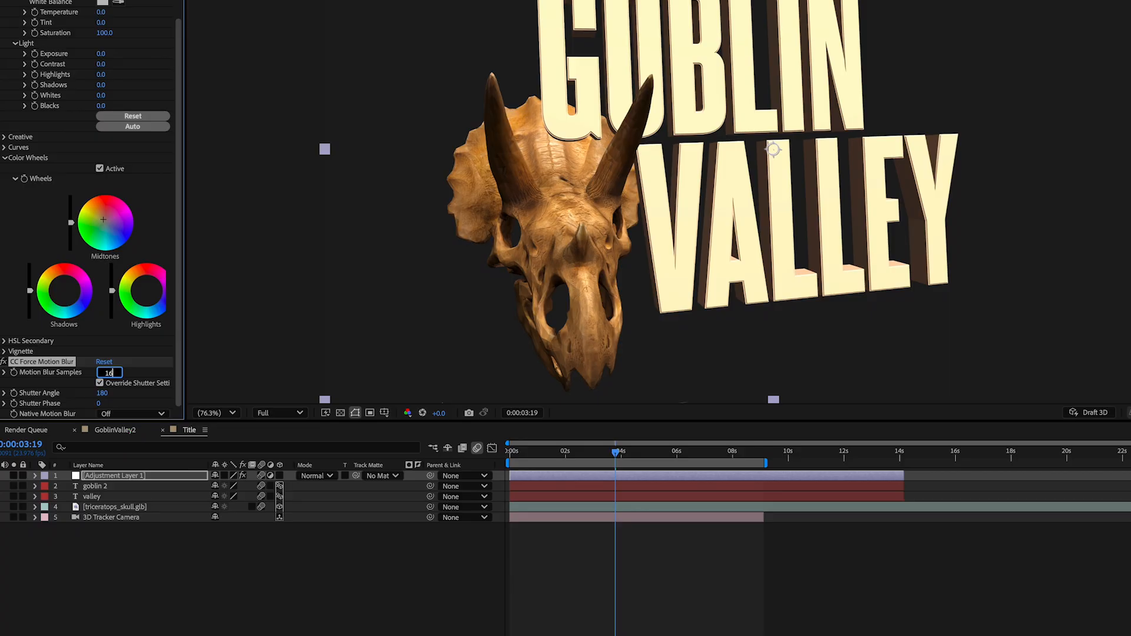
pyautogui.click(128, 435)
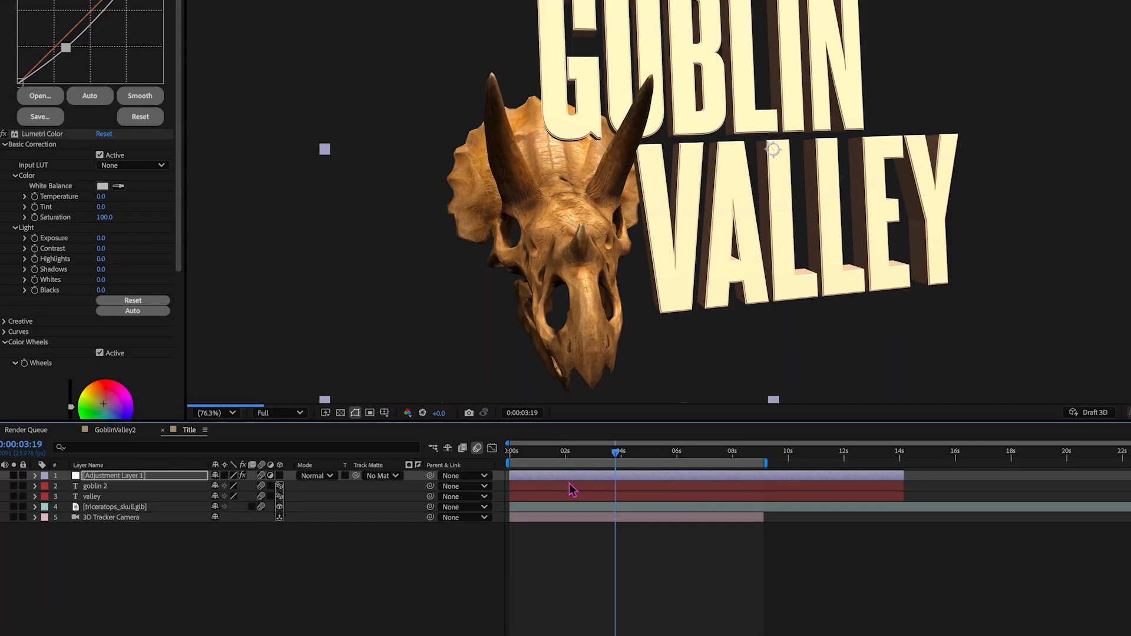
pyautogui.click(189, 430)
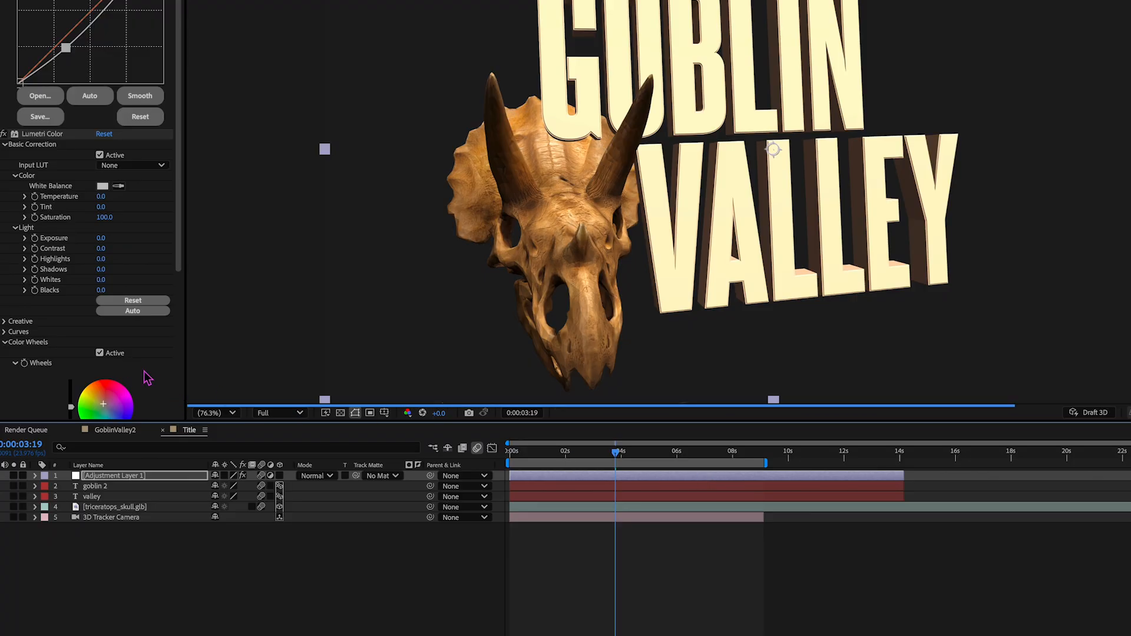
pyautogui.scroll(-5, 144, 379)
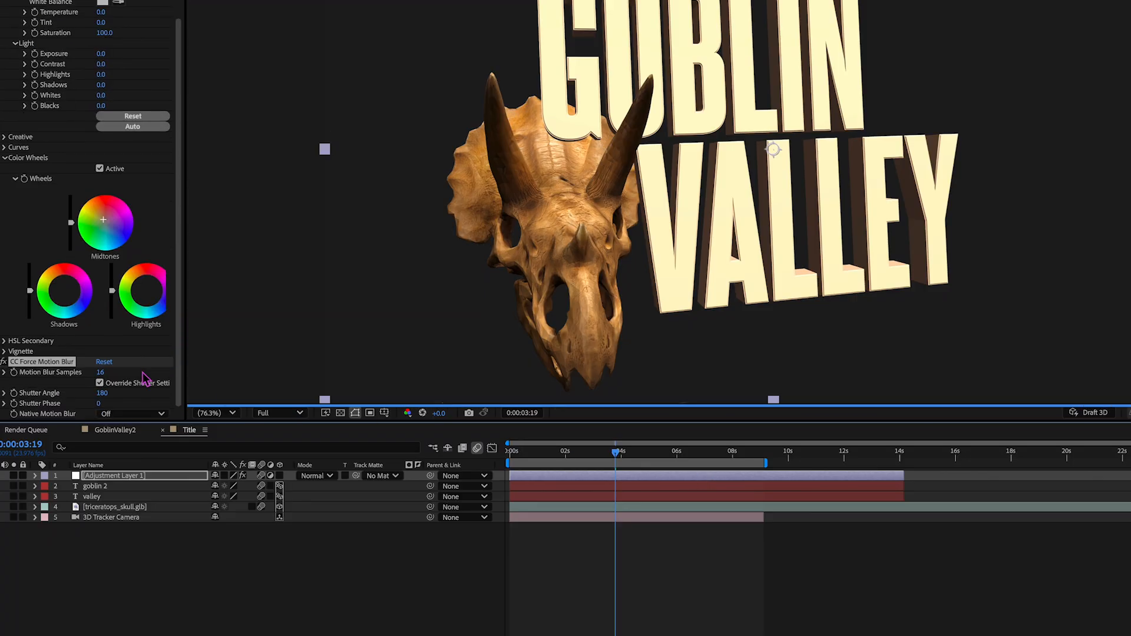
pyautogui.click(103, 393)
pyautogui.write('500')
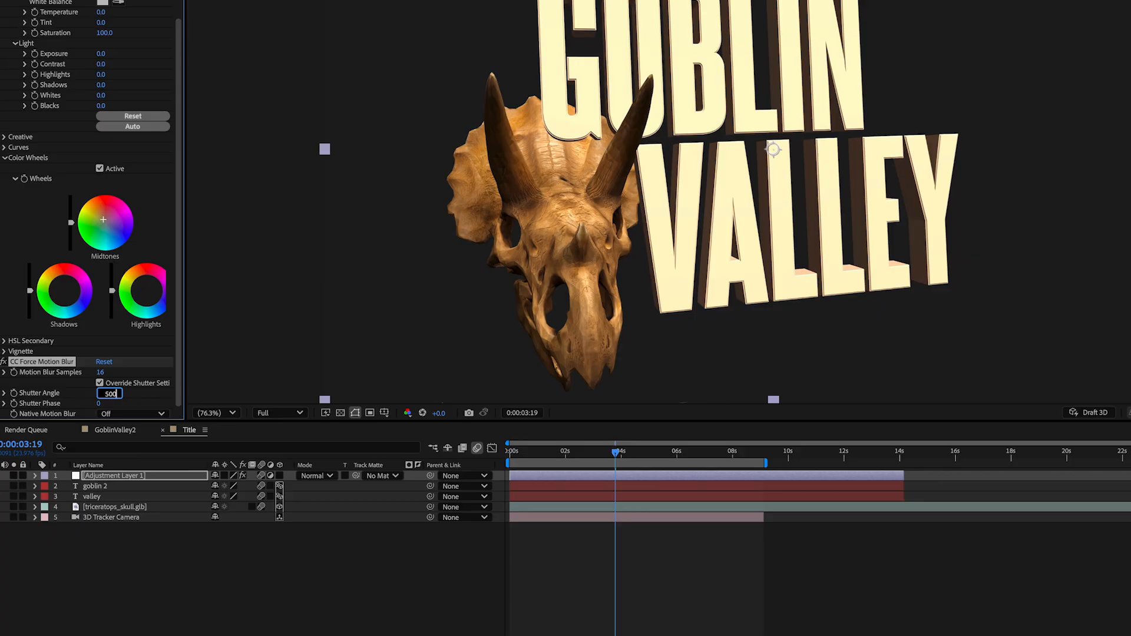
pyautogui.press('Return')
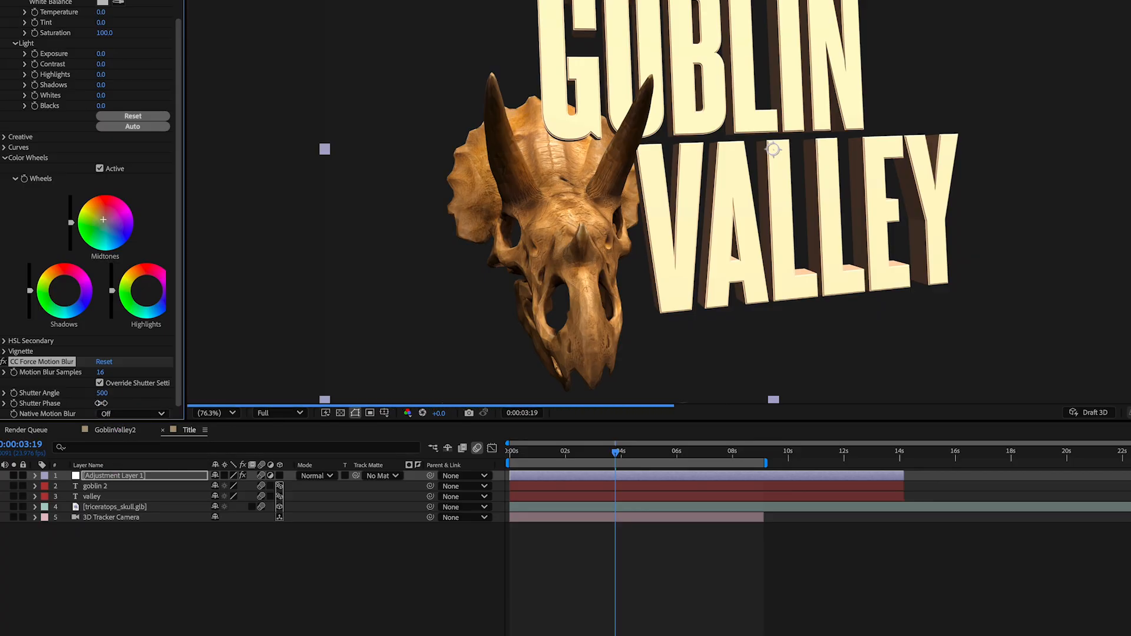
pyautogui.click(101, 403)
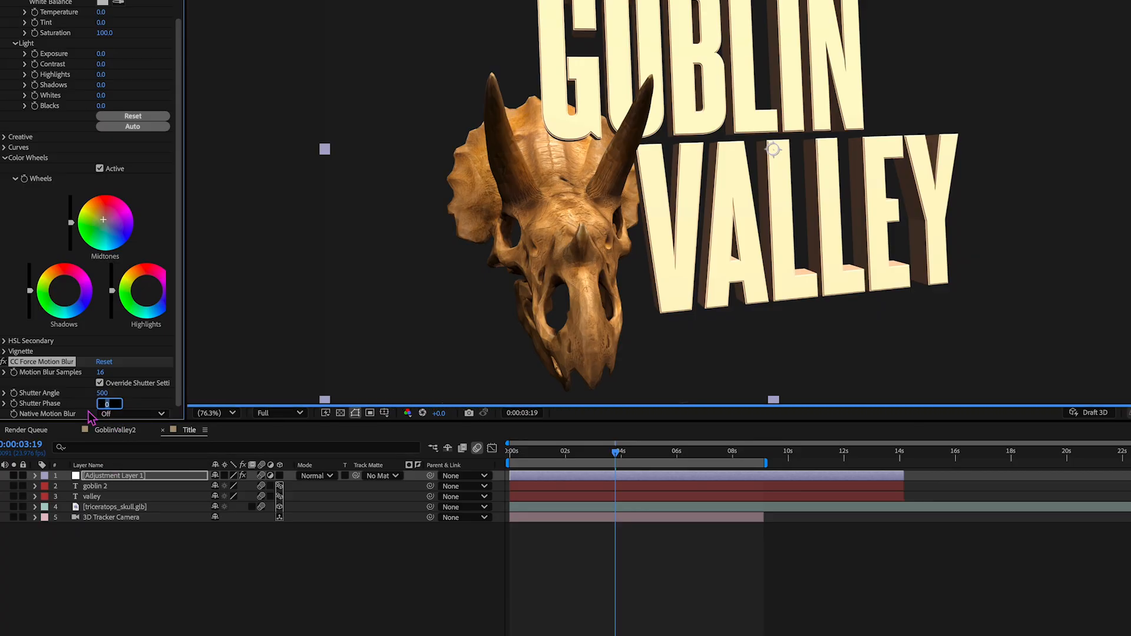
pyautogui.write('150')
pyautogui.press('Return')
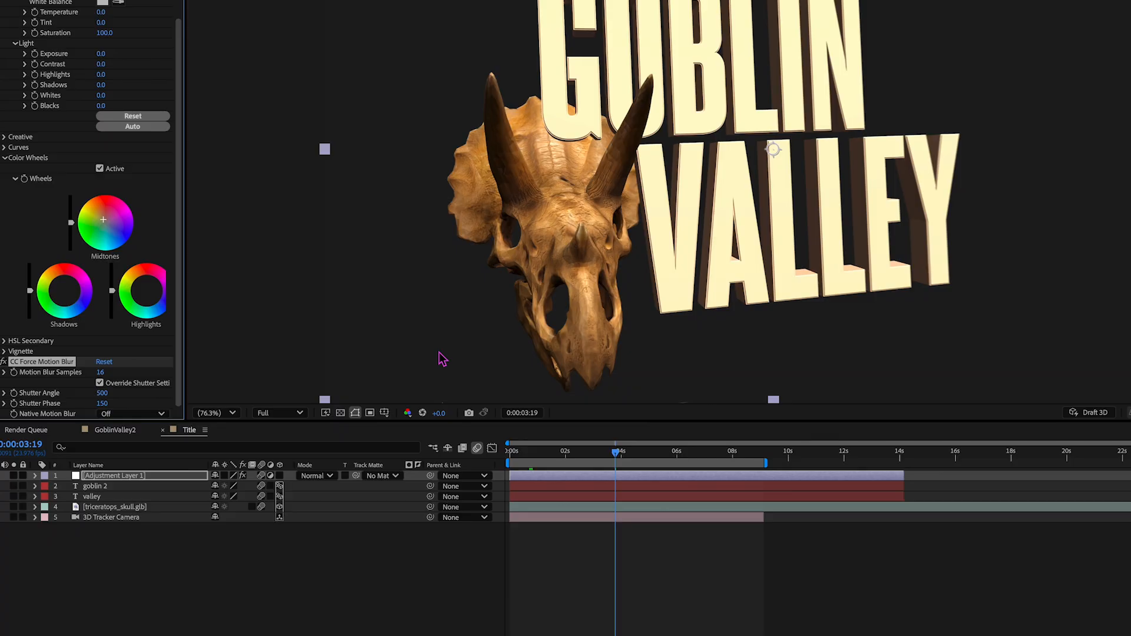
# Step: Scrub GoblinValley2 to 0:00:02:03 and apply CC Force Motion Blur to the bottommost GoblinValley2.mov layer
pyautogui.click(562, 452)
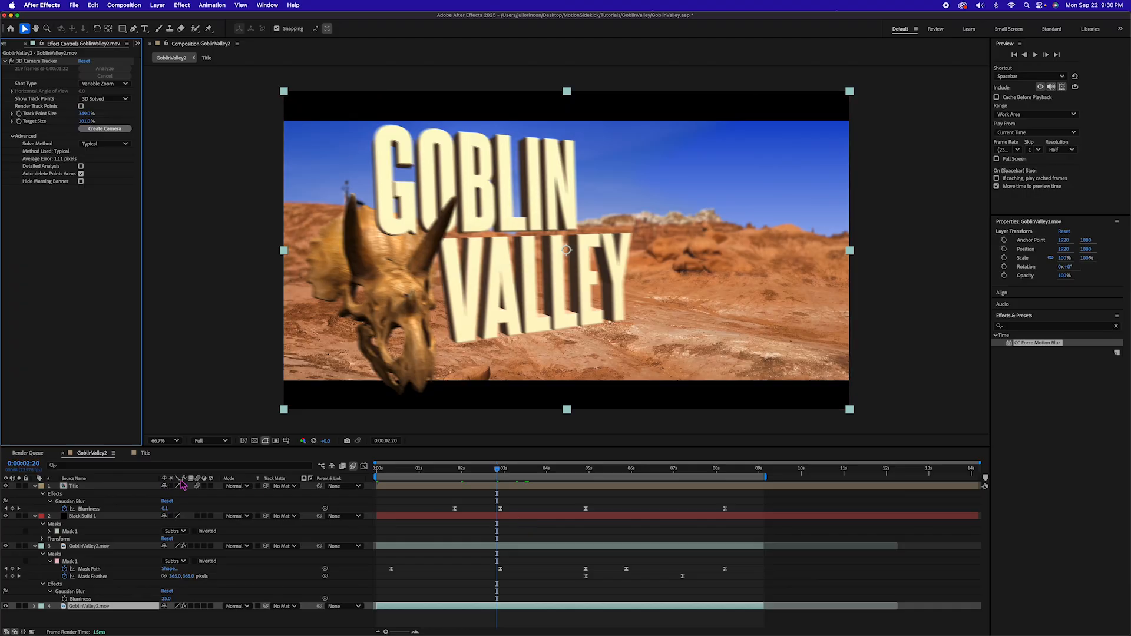
pyautogui.moveTo(437, 471); pyautogui.dragTo(466, 472)
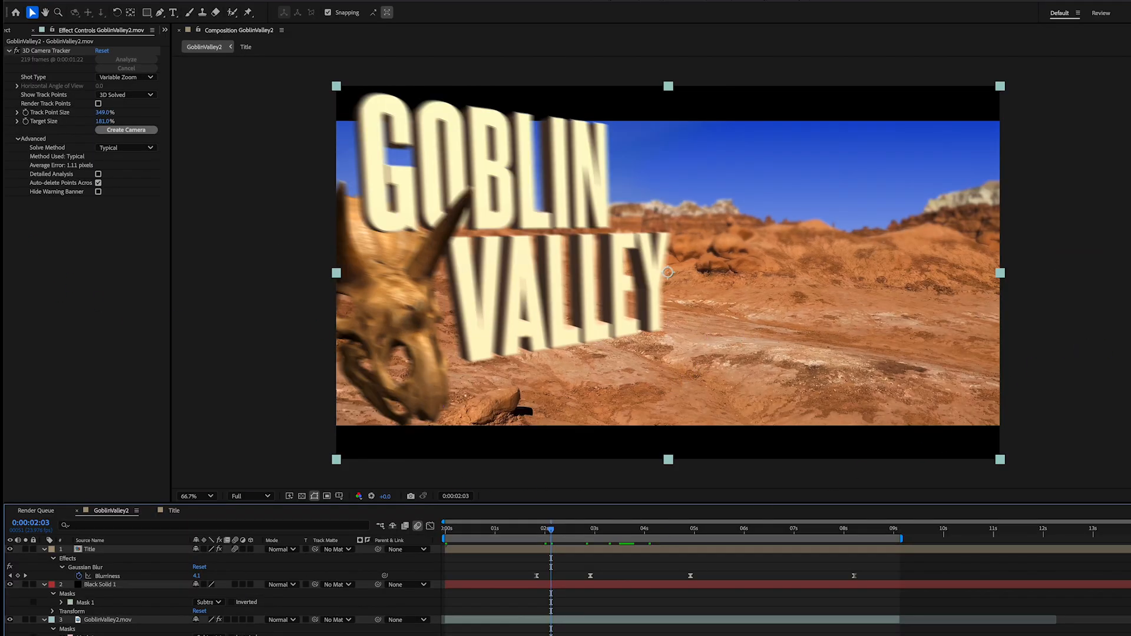
pyautogui.press('space')
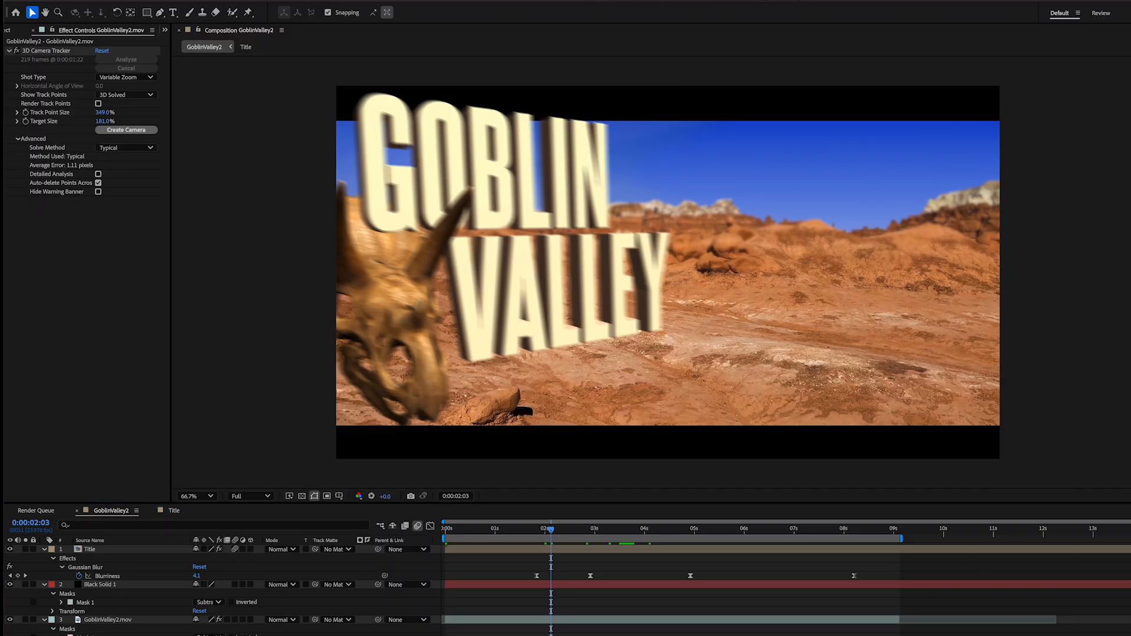
pyautogui.press('Return')
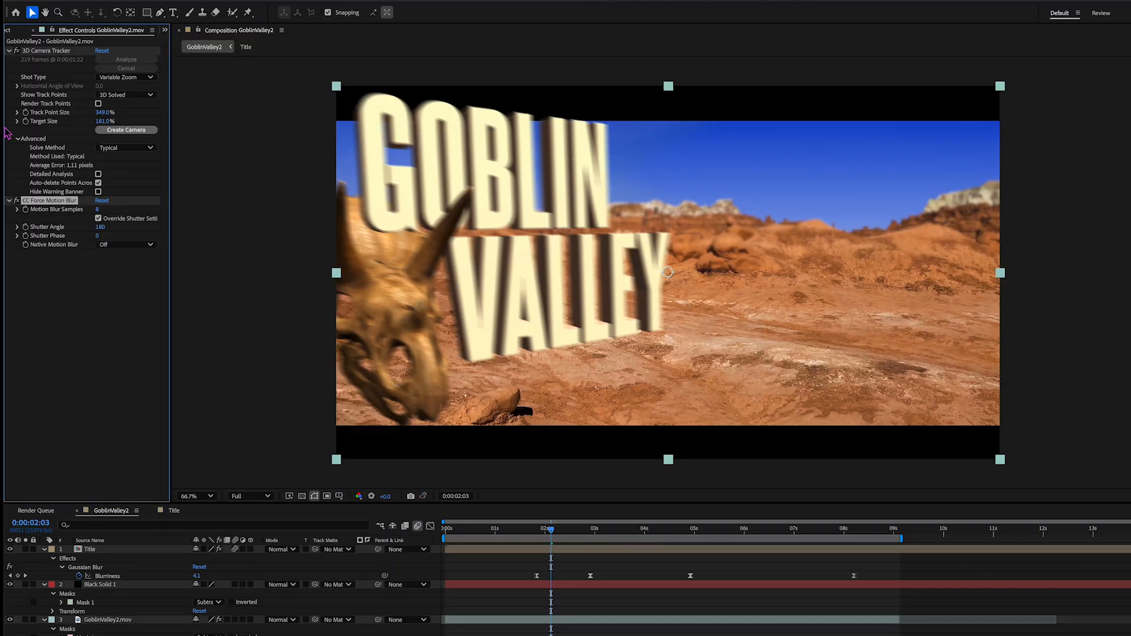
# Step: Set the footage's motion blur to 16 samples, shutter angle 350 and phase 150, and scrub the opening seconds to check it
pyautogui.click(98, 210)
pyautogui.press('Tab')
pyautogui.press('Tab')
pyautogui.write('15')
pyautogui.press('Tab')
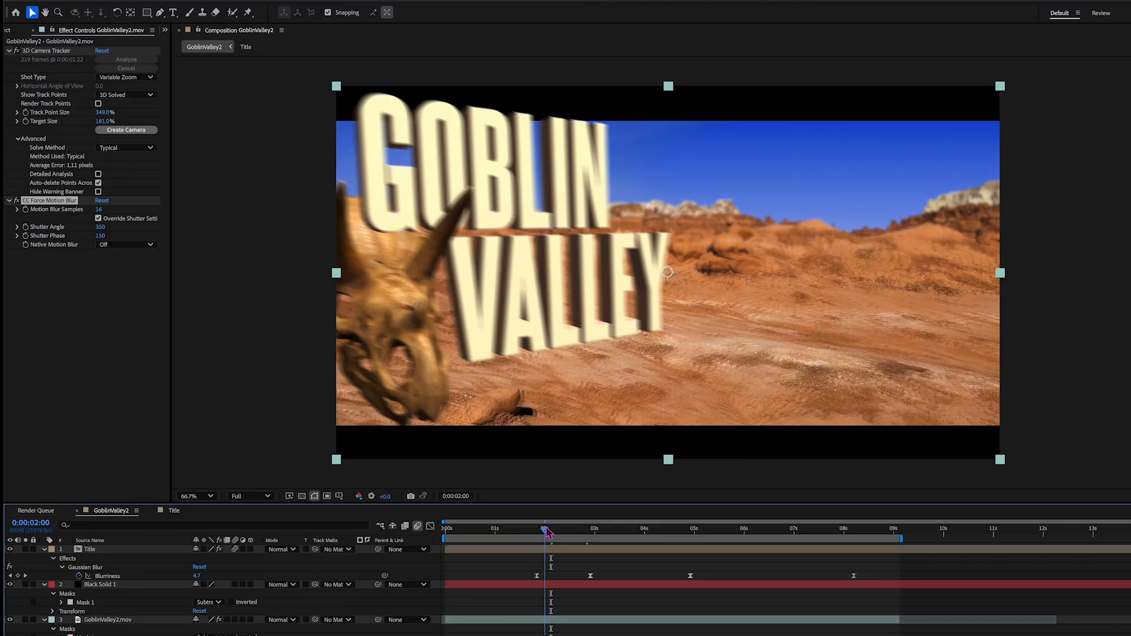
pyautogui.moveTo(550, 530); pyautogui.dragTo(517, 532)
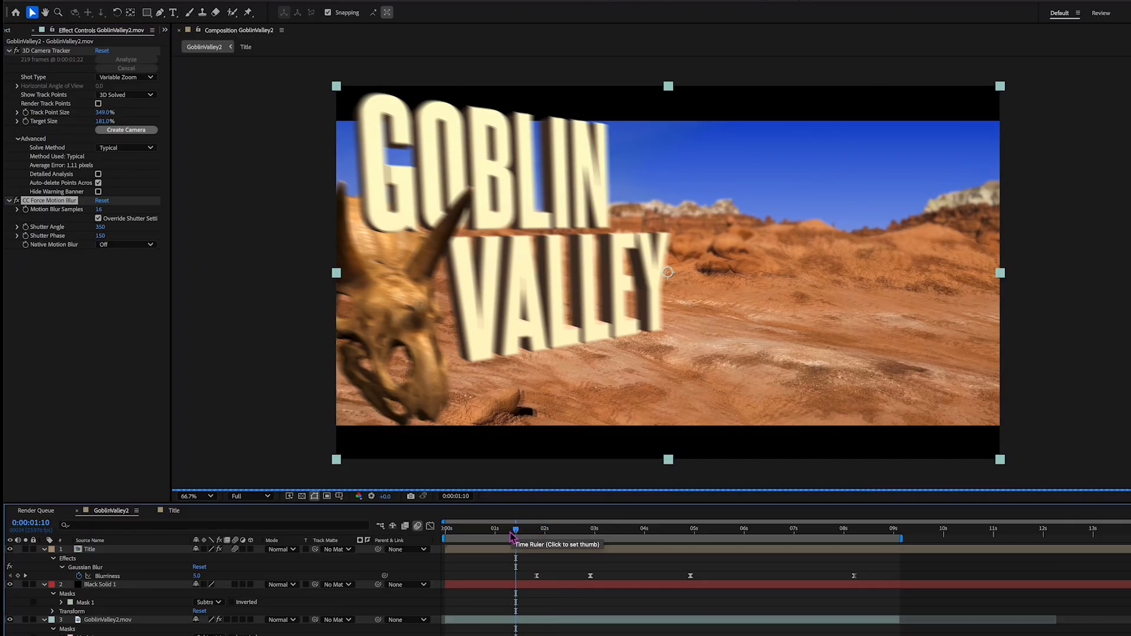
pyautogui.moveTo(513, 533); pyautogui.dragTo(398, 533)
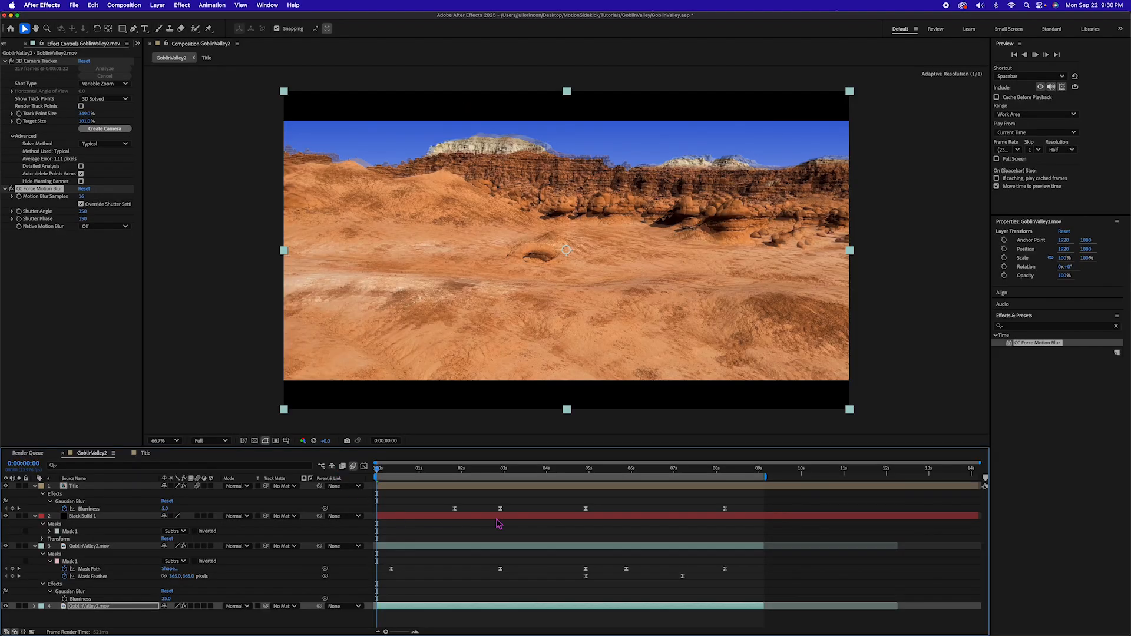
pyautogui.moveTo(378, 471); pyautogui.dragTo(466, 471)
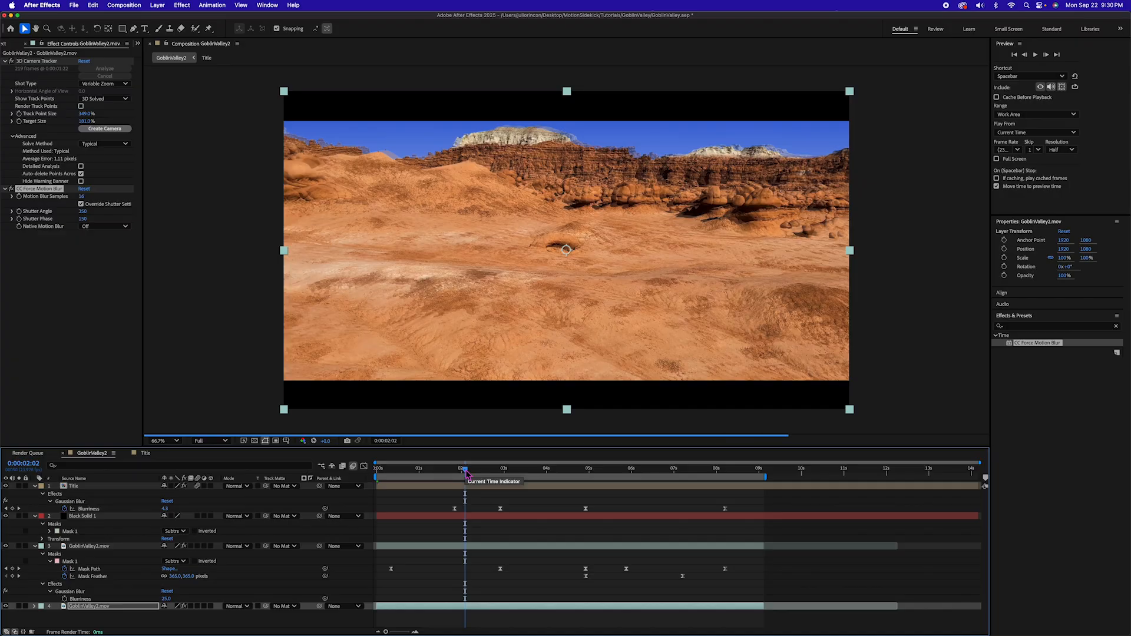
# Step: Reduce the footage's motion blur to shutter angle 200 and shutter phase 75
pyautogui.click(87, 212)
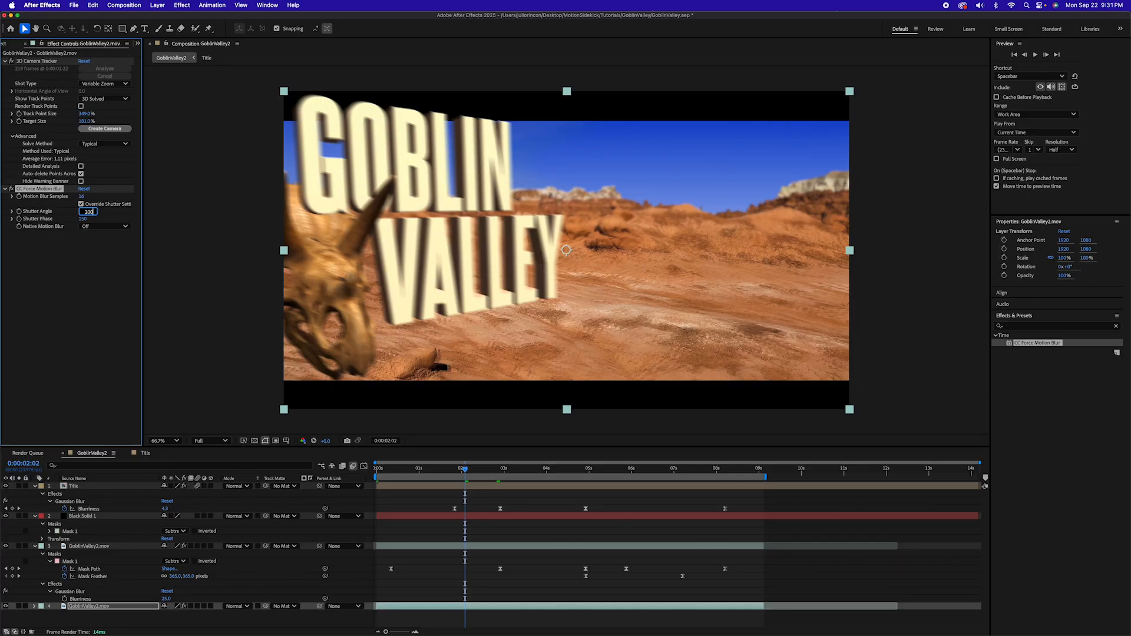
pyautogui.press('Tab')
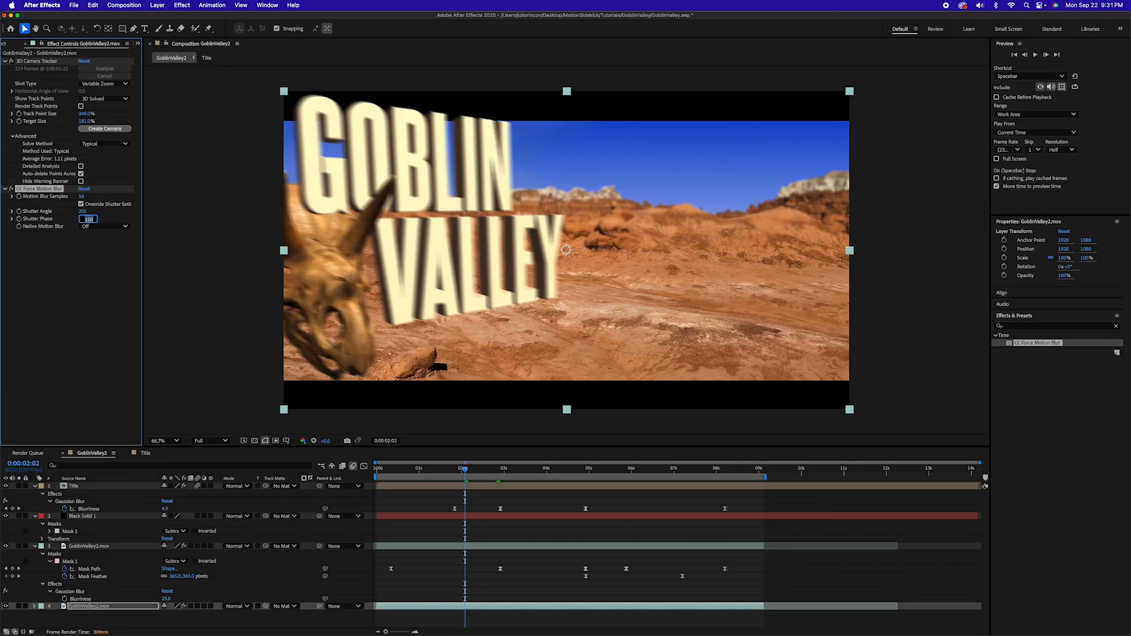
pyautogui.write('75')
pyautogui.press('Tab')
# Step: Keyframe the footage blur's Shutter Phase at 0:00:02:15 and set it to 60 at 0:00:01:03
pyautogui.click(485, 469)
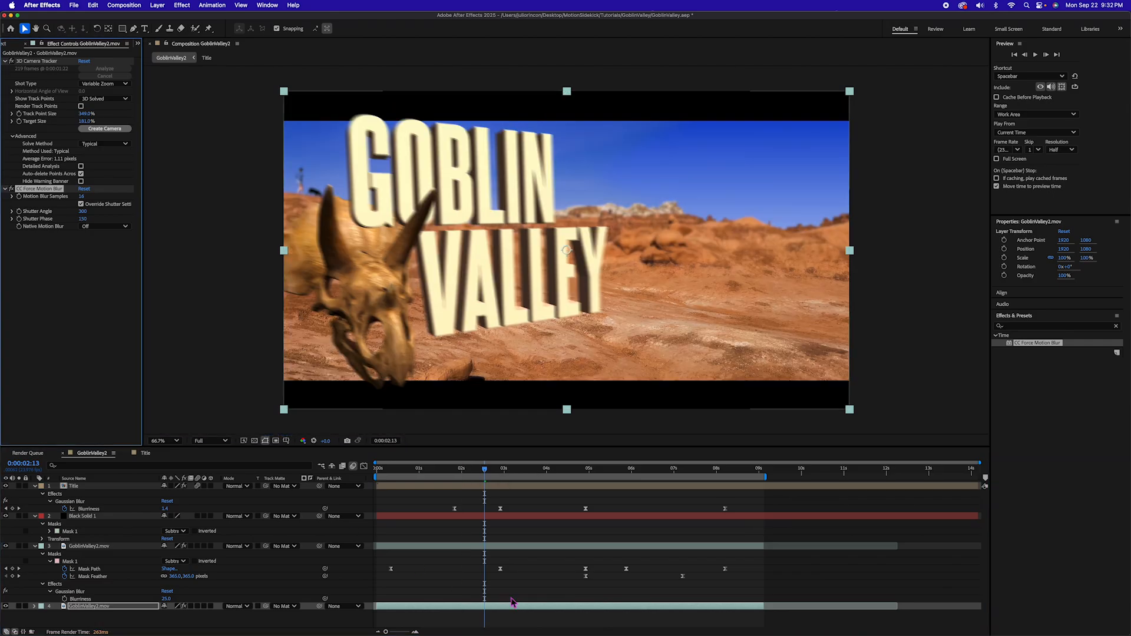
pyautogui.click(488, 469)
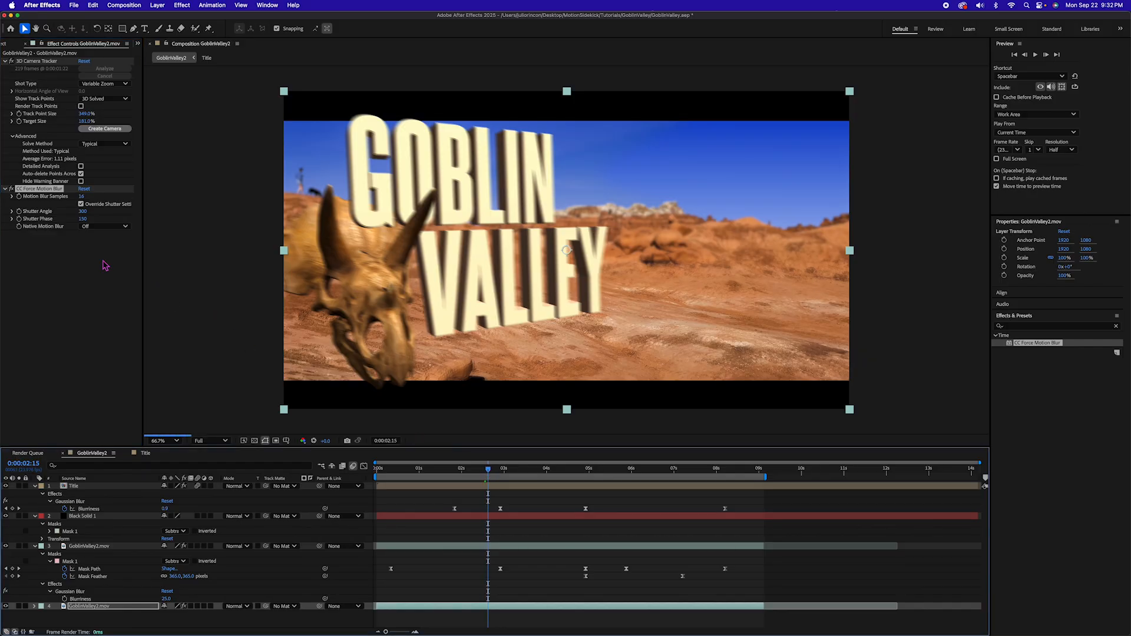
pyautogui.click(19, 219)
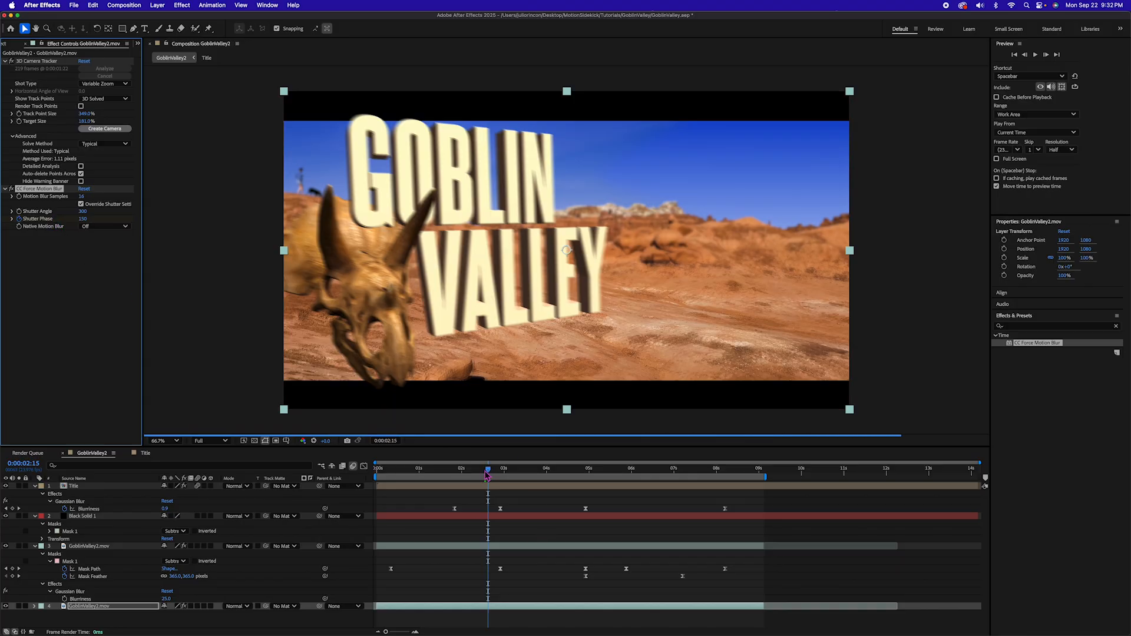
pyautogui.moveTo(488, 471); pyautogui.dragTo(424, 471)
pyautogui.click(84, 220)
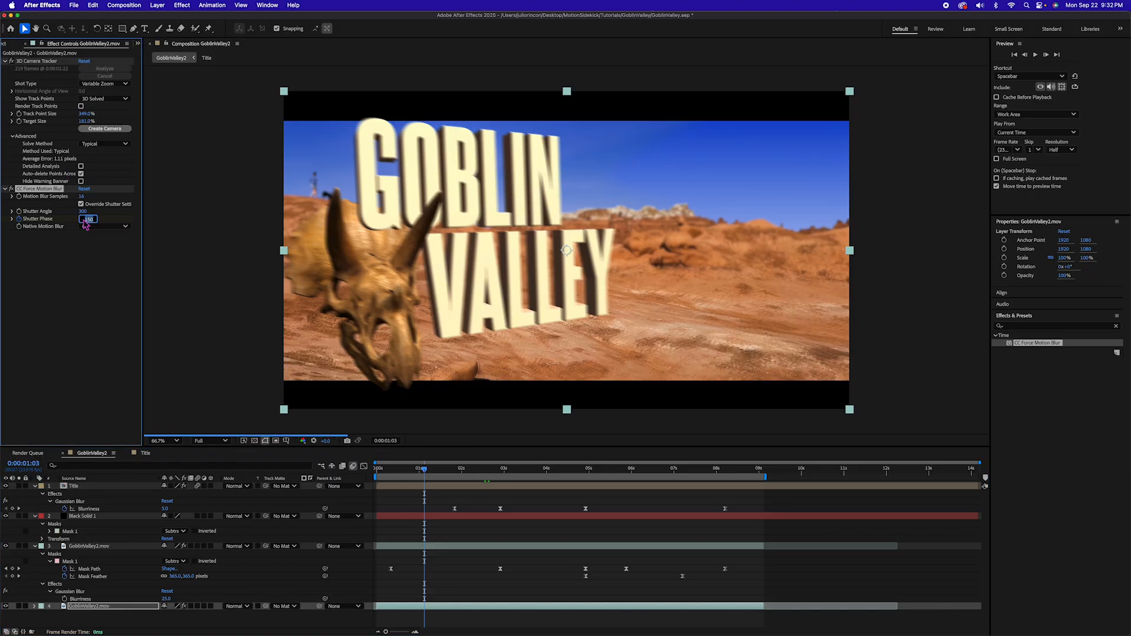
pyautogui.write('60')
pyautogui.press('Return')
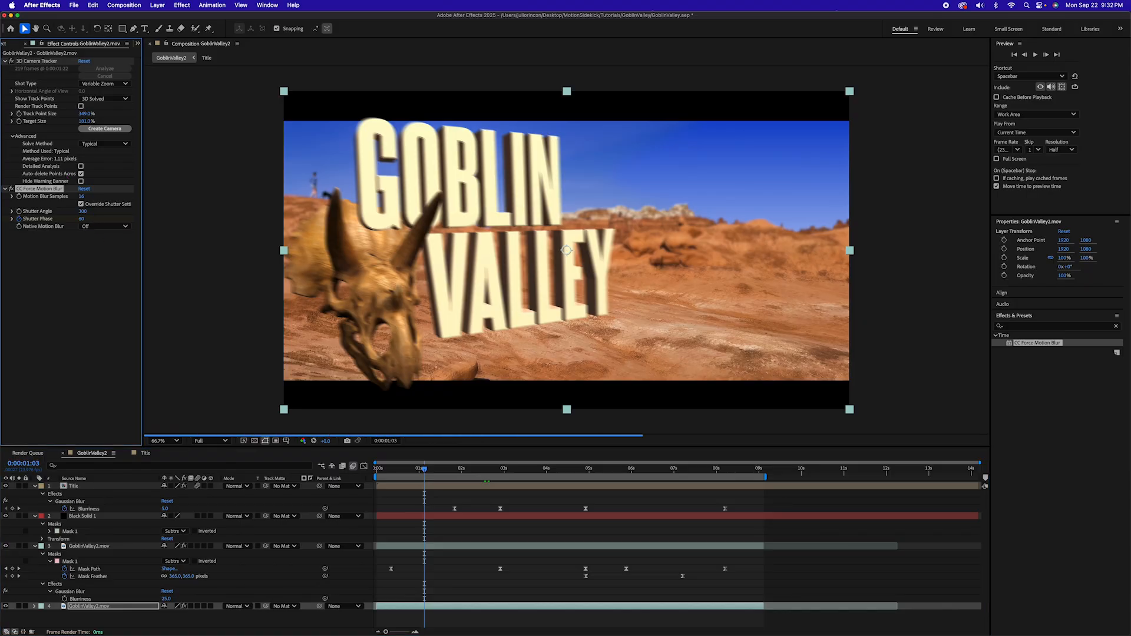
# Step: Set the footage blur's Shutter Phase to 60 at 0:00:04:22 to add another keyframe
pyautogui.click(588, 469)
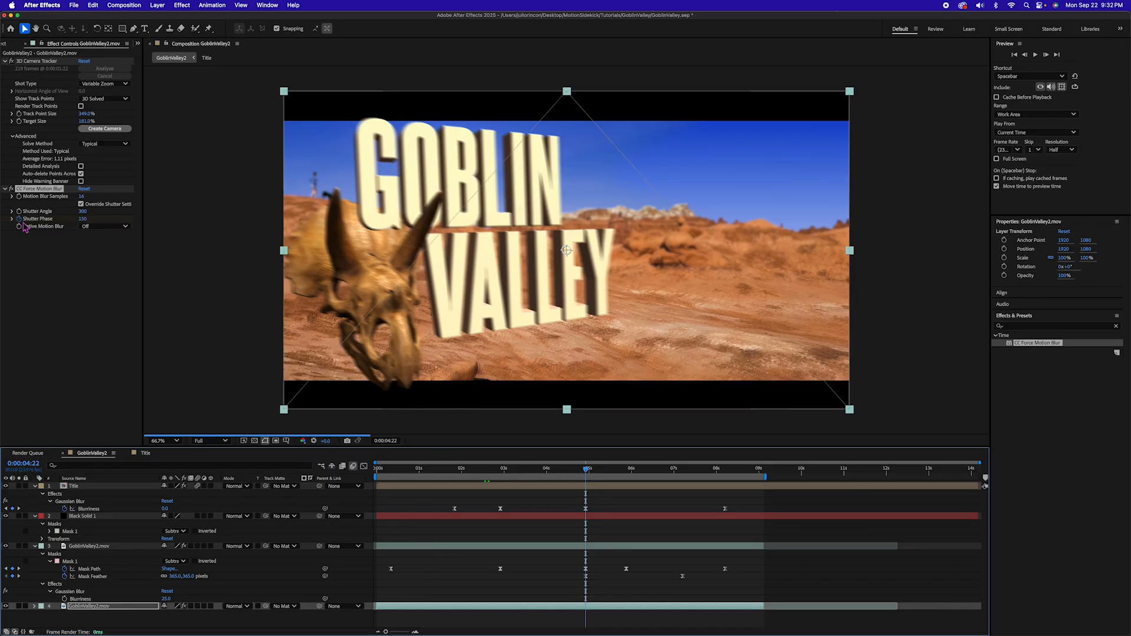
pyautogui.click(83, 219)
pyautogui.click(84, 219)
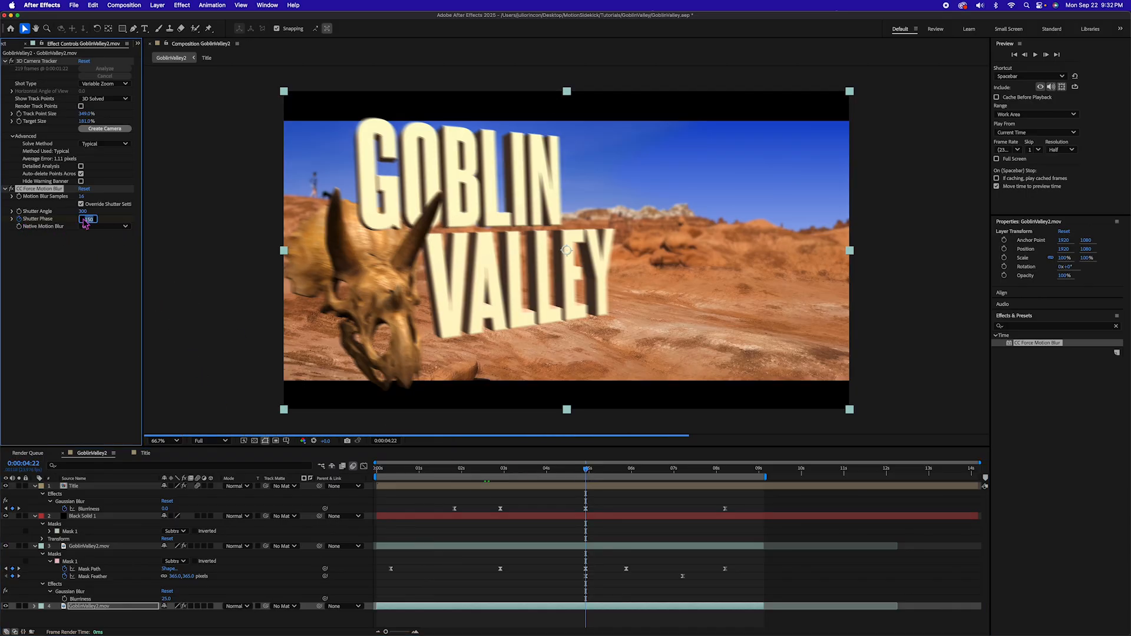
pyautogui.write('60')
pyautogui.press('Return')
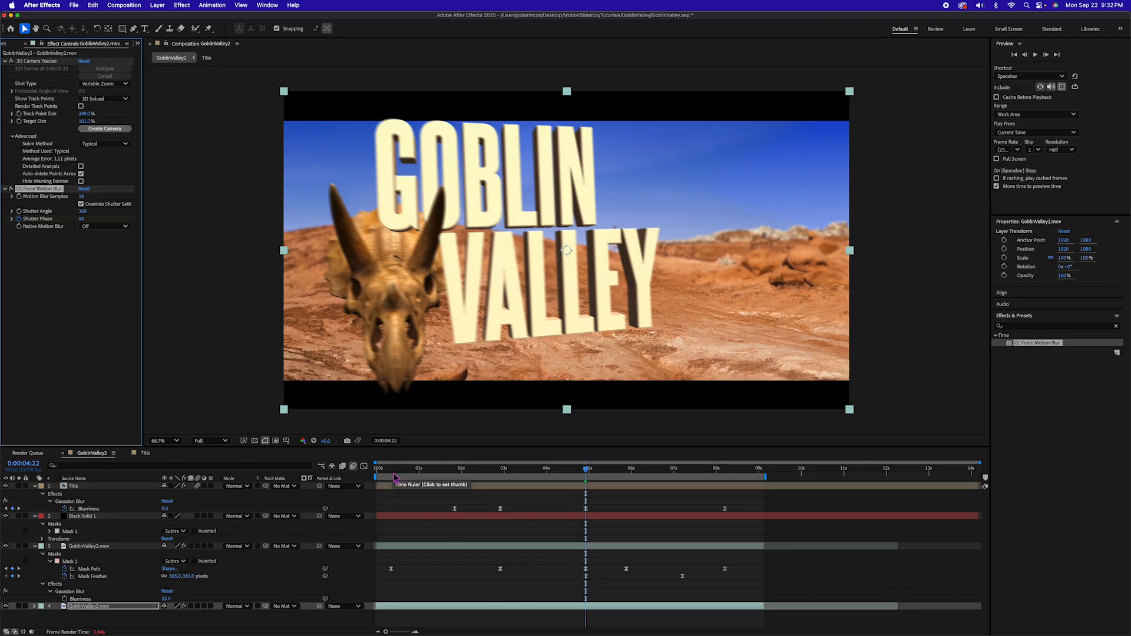
# Step: Deselect the Title layer and return the playhead to the start of the shot
pyautogui.click(471, 486)
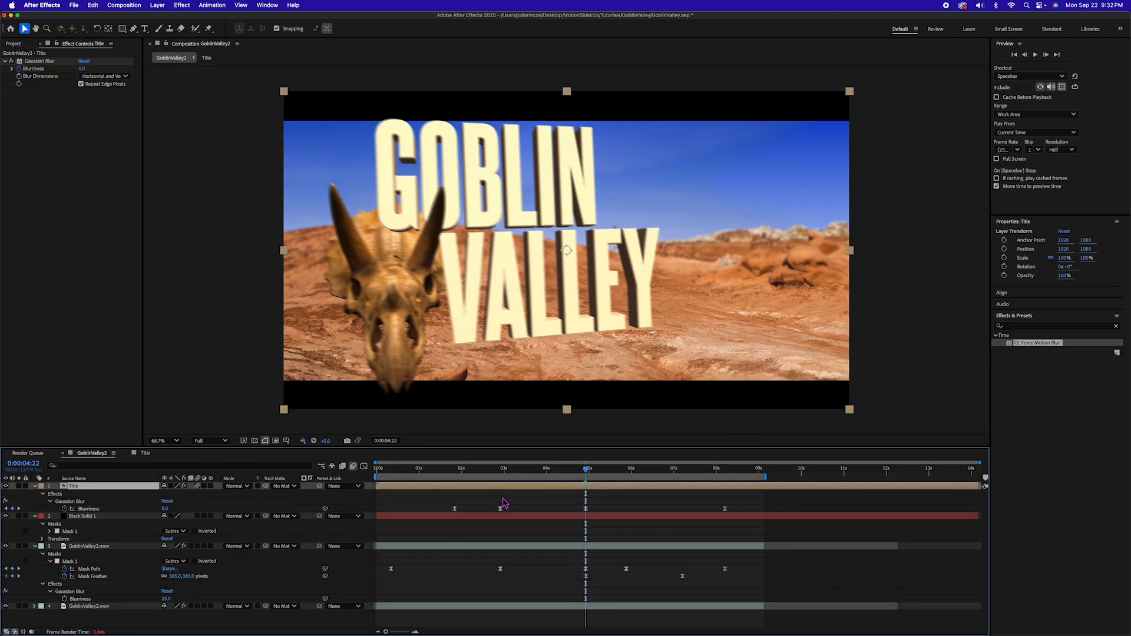
pyautogui.click(517, 497)
pyautogui.moveTo(532, 471); pyautogui.dragTo(356, 464)
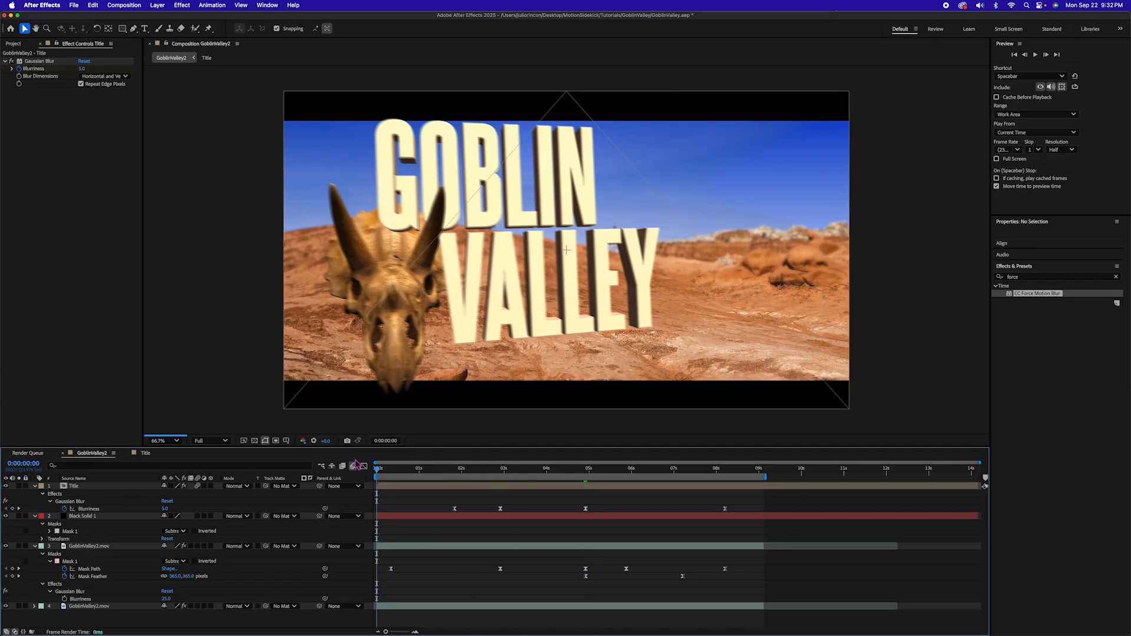